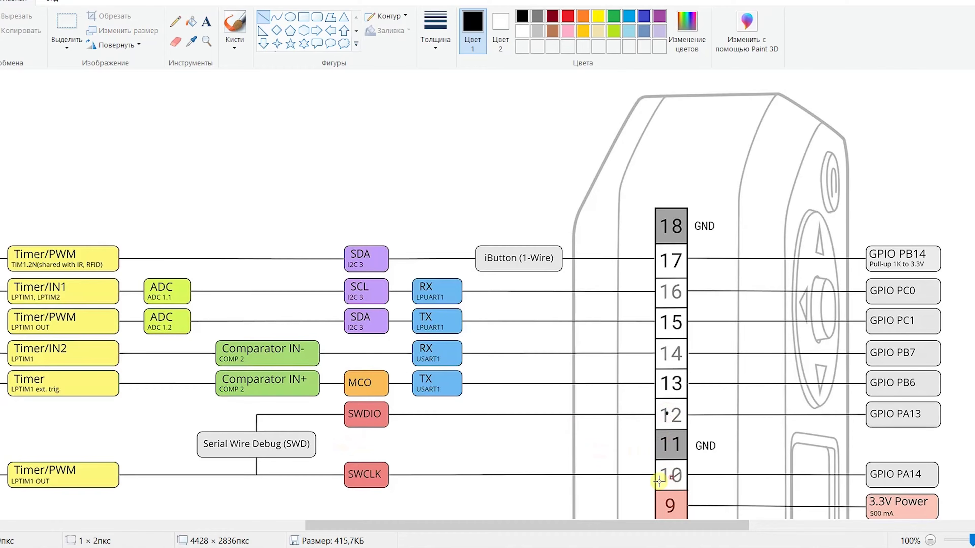
pyautogui.keyDown('ctrl'); pyautogui.scroll(-1, 653, 400); pyautogui.keyUp('ctrl')
pyautogui.moveTo(538, 525); pyautogui.dragTo(330, 533)
pyautogui.keyDown('ctrl'); pyautogui.scroll(2, 47, 222); pyautogui.keyUp('ctrl')
pyautogui.keyDown('ctrl'); pyautogui.scroll(-1, 264, 253); pyautogui.keyUp('ctrl')
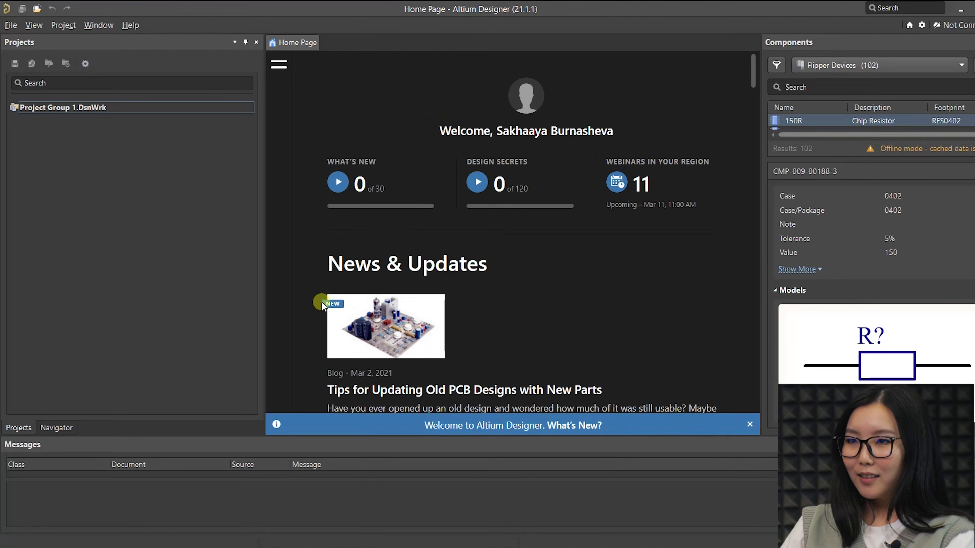
# Step: Switch to Altium Designer and create an empty local PCB project named stkinkfkipper in the default projects folder
pyautogui.click(9, 24)
pyautogui.moveTo(46, 41)
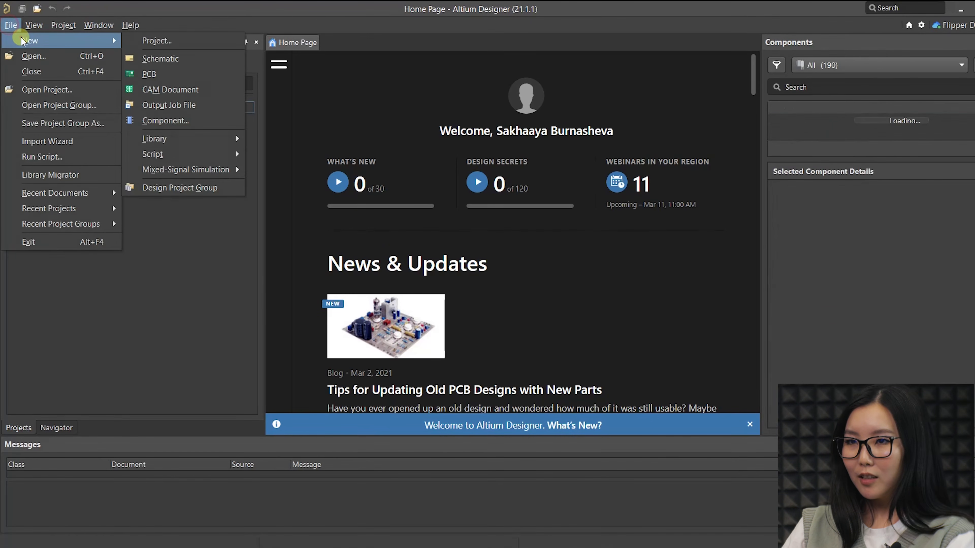
pyautogui.click(142, 37)
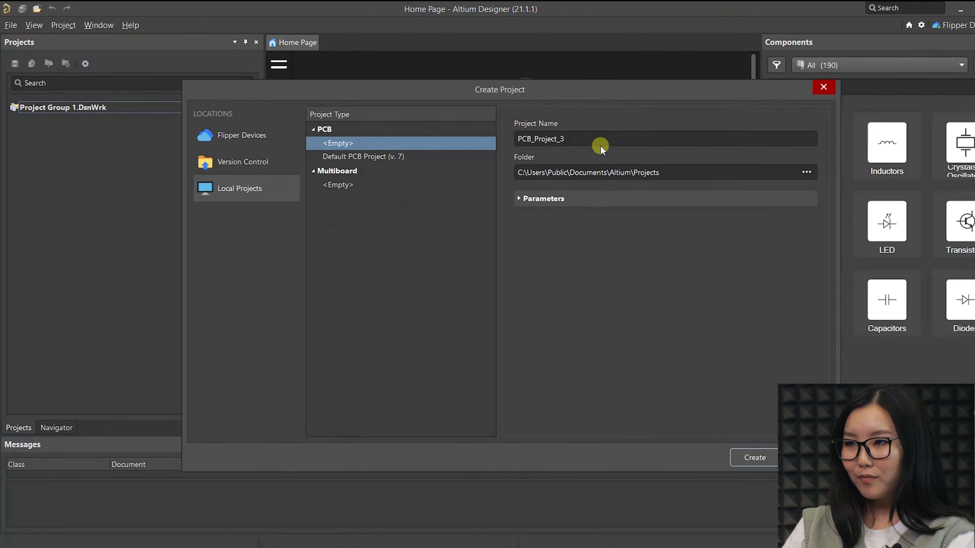
pyautogui.click(603, 144)
pyautogui.write('s')
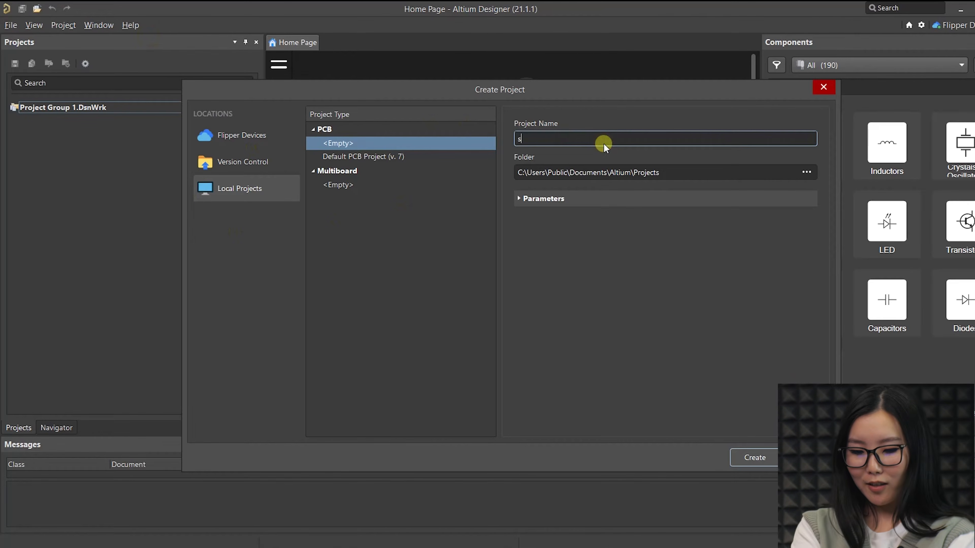
pyautogui.write('tkin')
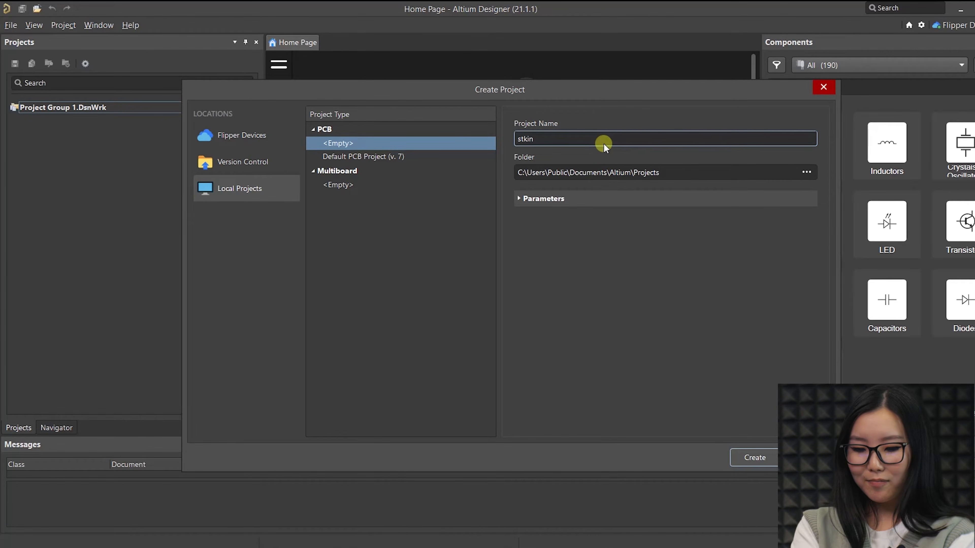
pyautogui.write('kfki')
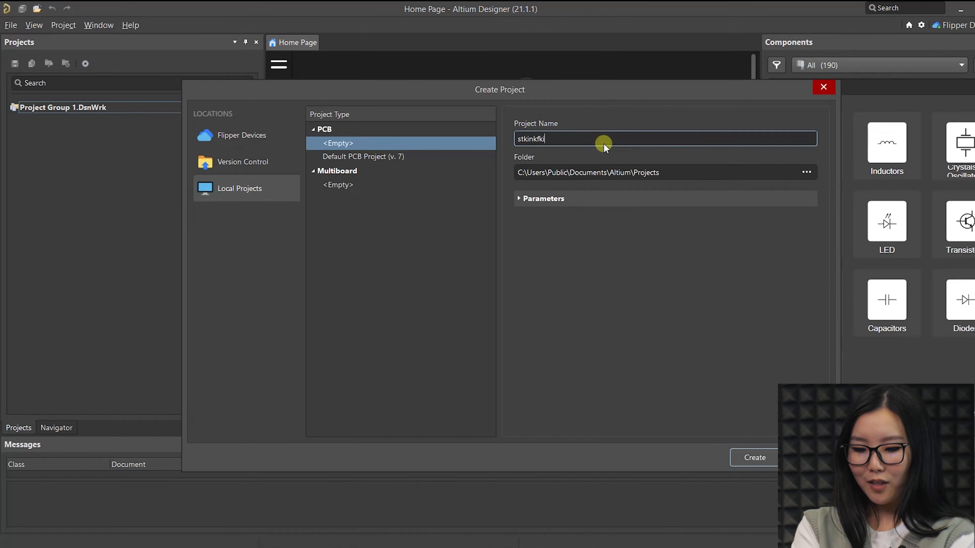
pyautogui.write('pper')
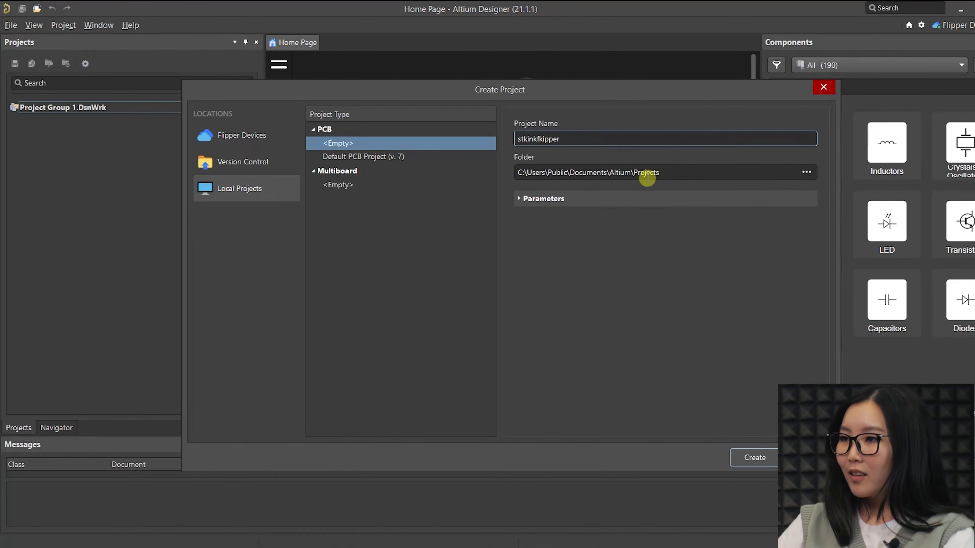
pyautogui.doubleClick(688, 170)
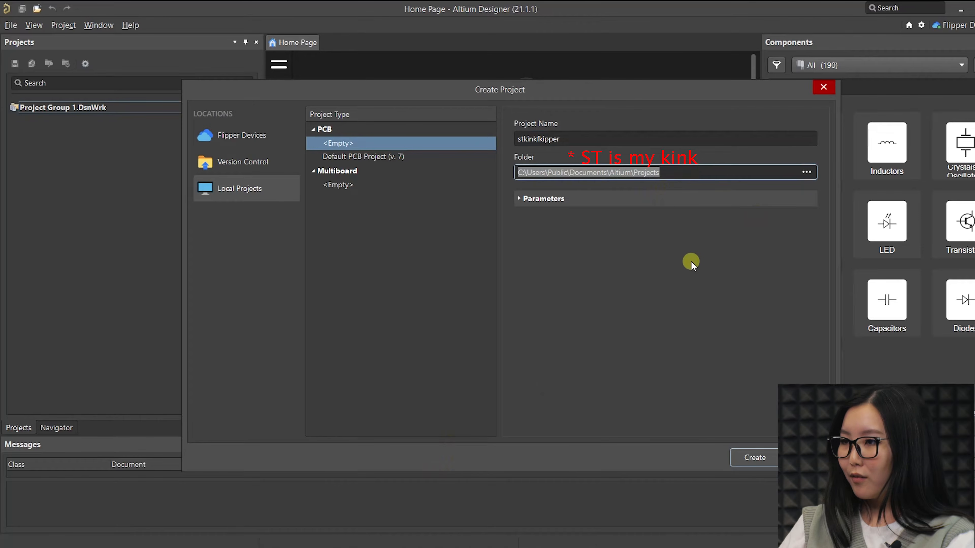
pyautogui.click(751, 461)
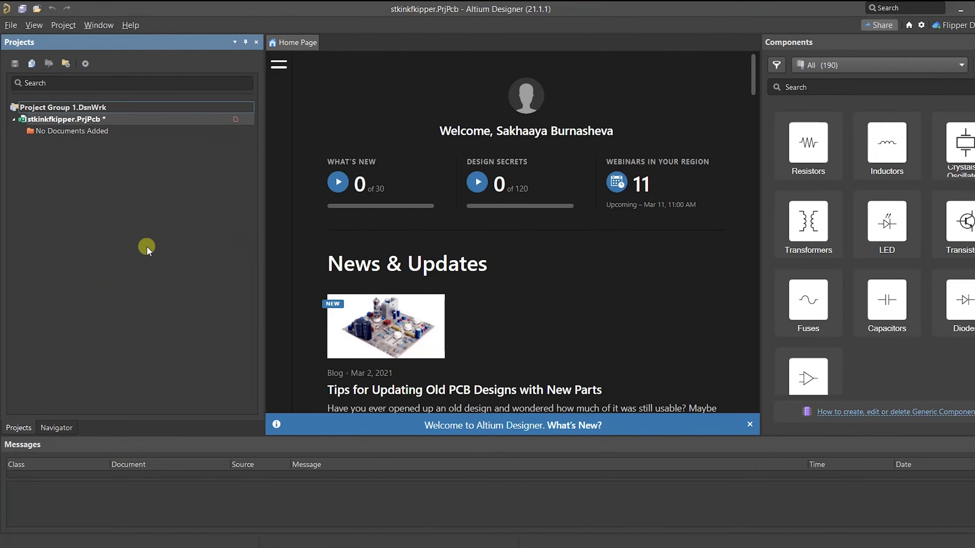
# Step: Add a new schematic and a new PCB document to the stkinkfkipper project
pyautogui.rightClick(96, 120)
pyautogui.moveTo(161, 165)
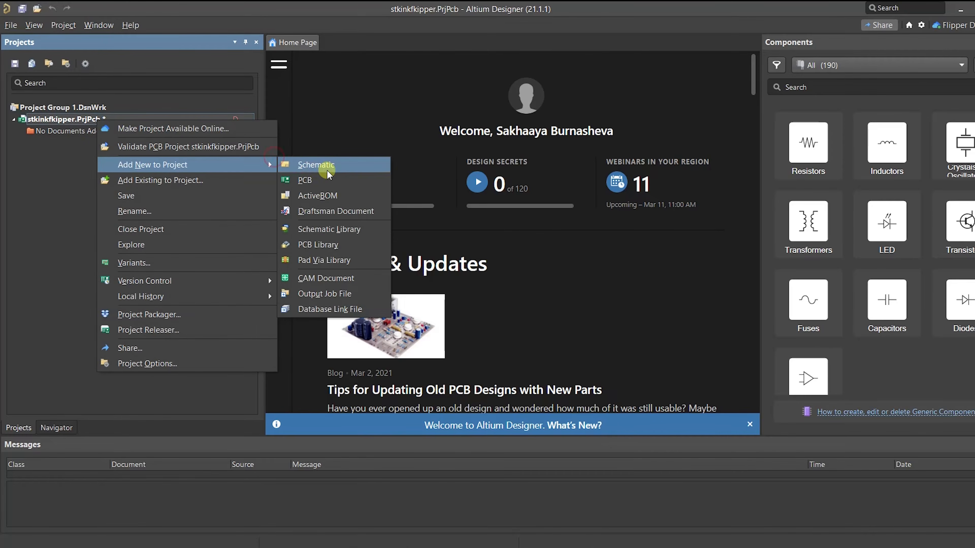
pyautogui.click(327, 170)
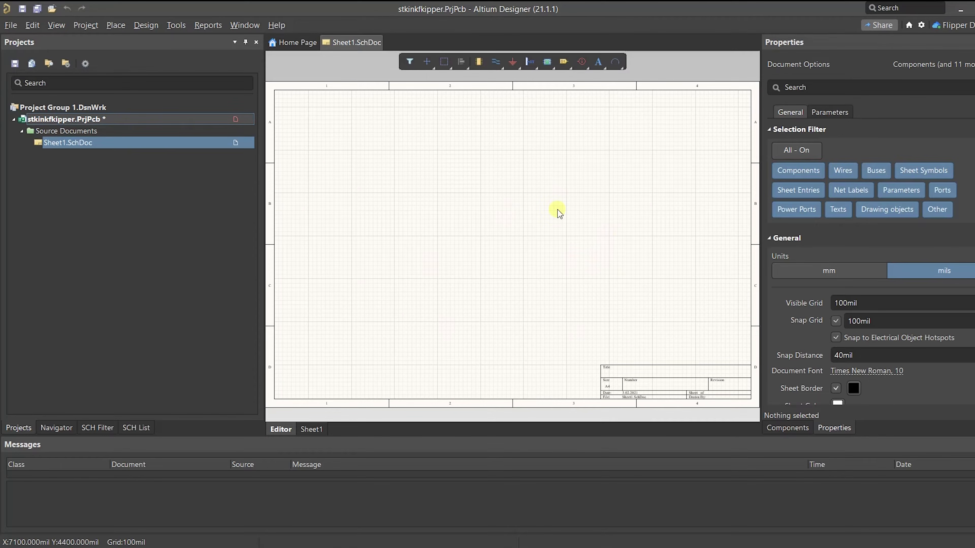
pyautogui.rightClick(85, 120)
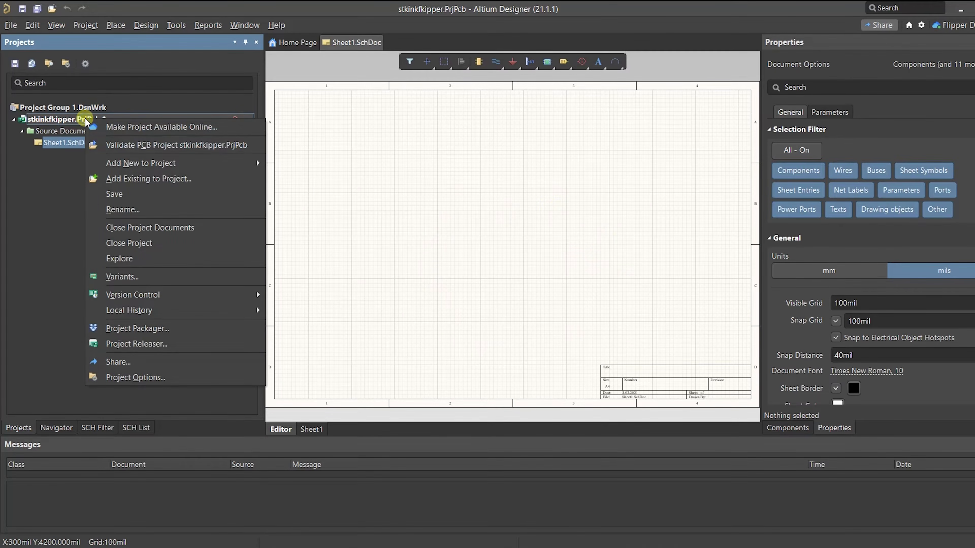
pyautogui.moveTo(236, 161)
pyautogui.click(299, 176)
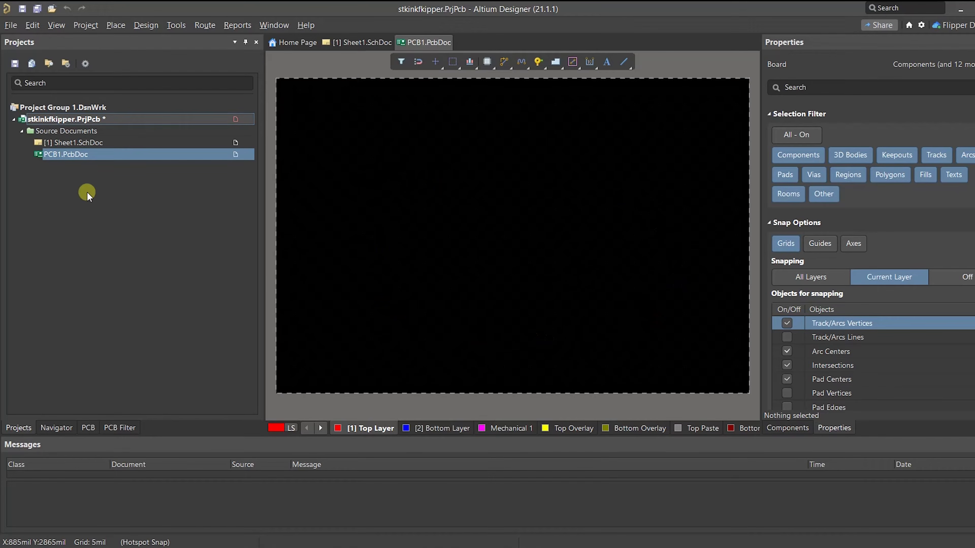
# Step: Save the project, storing the PCB document as stlinkflipper.PcbDoc in the project folder
pyautogui.rightClick(115, 121)
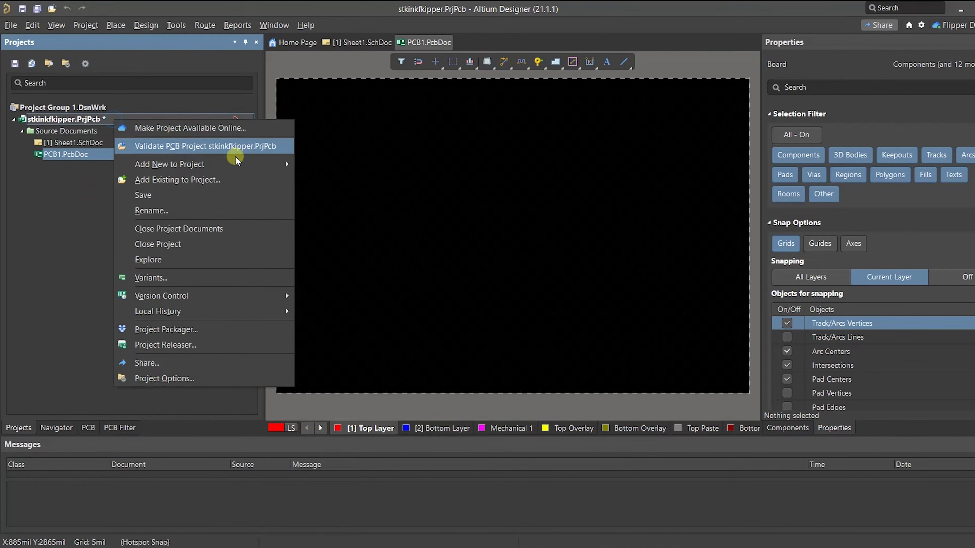
pyautogui.click(240, 194)
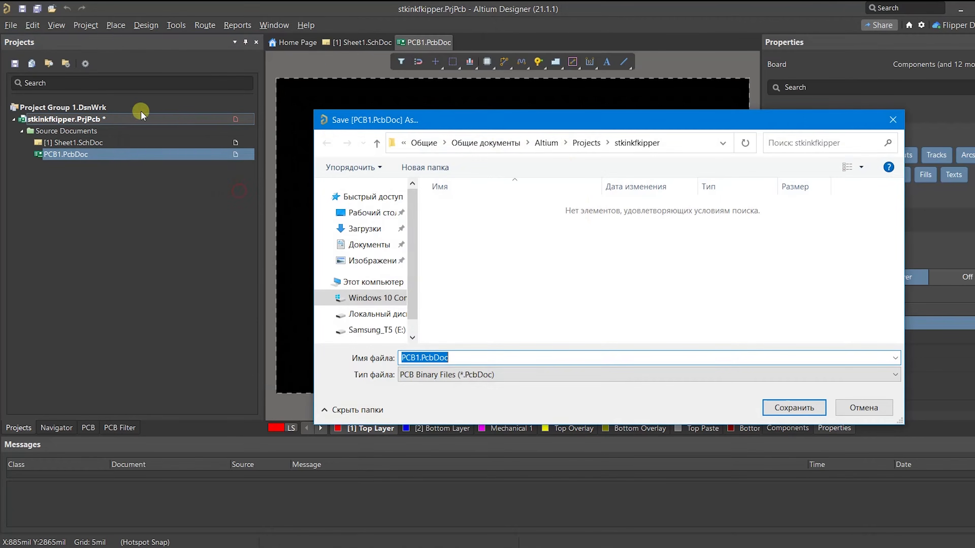
pyautogui.click(505, 357)
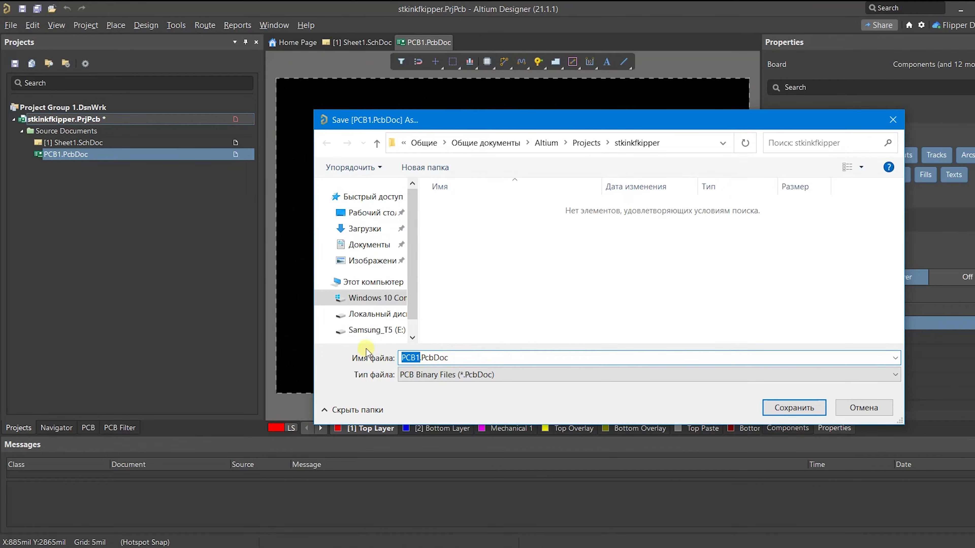
pyautogui.write('stlinkflipper')
pyautogui.click(793, 408)
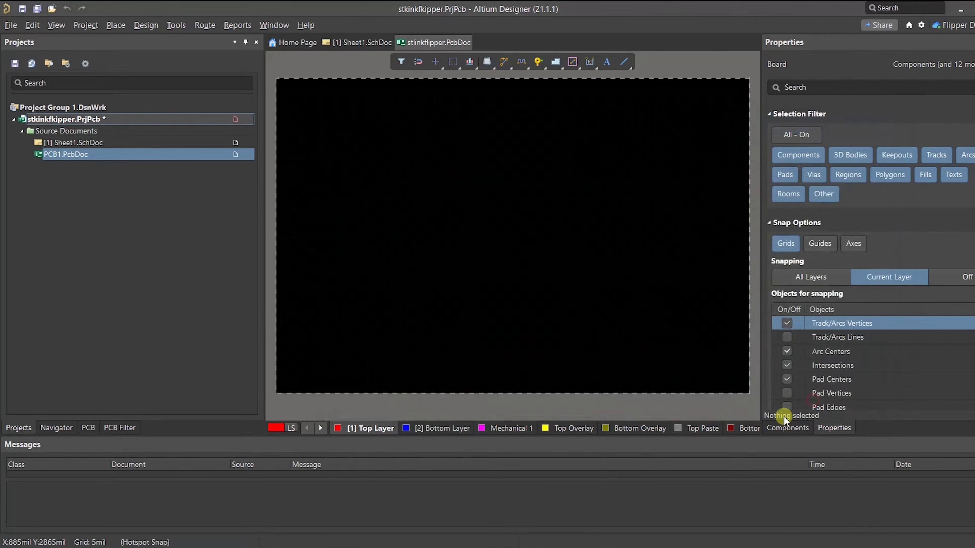
# Step: Save the schematic sheet as stlinkflipper.SchDoc in the project folder
pyautogui.click(428, 357)
pyautogui.doubleClick(426, 357)
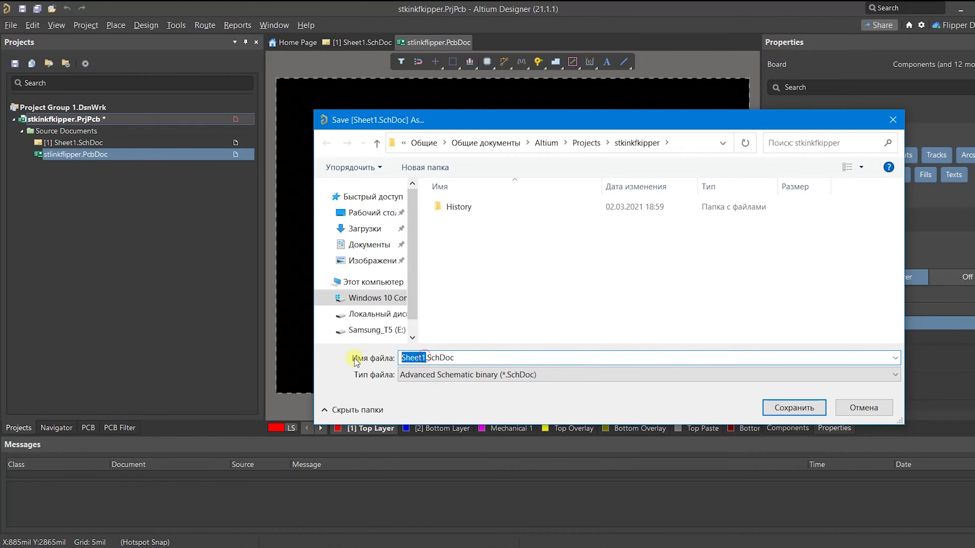
pyautogui.write('stlinkflipper')
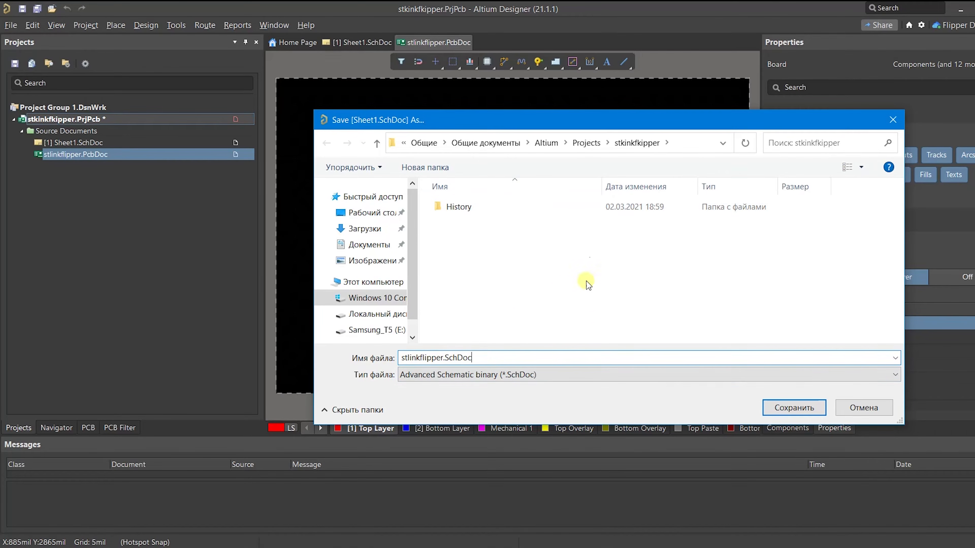
pyautogui.click(792, 409)
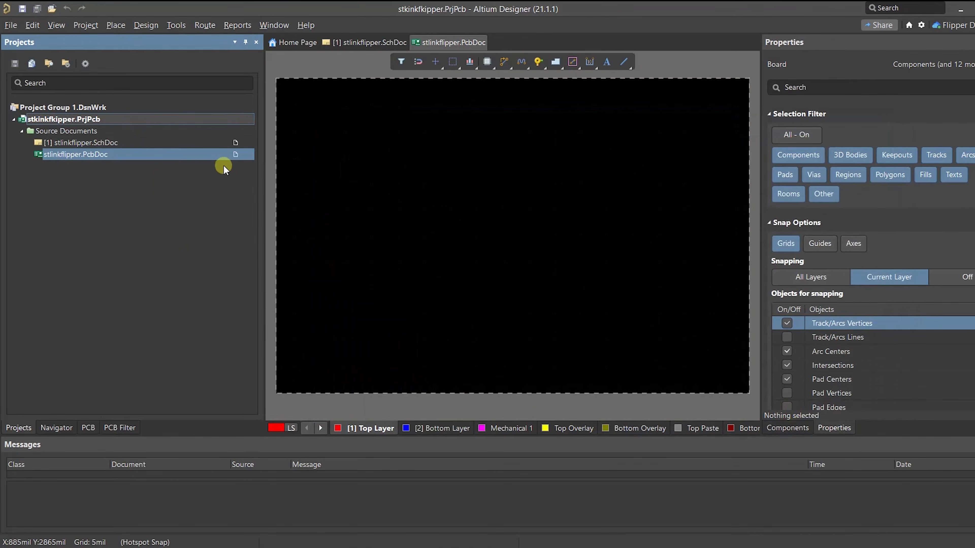
# Step: Open the stlinkflipper.SchDoc schematic sheet for editing
pyautogui.click(168, 144)
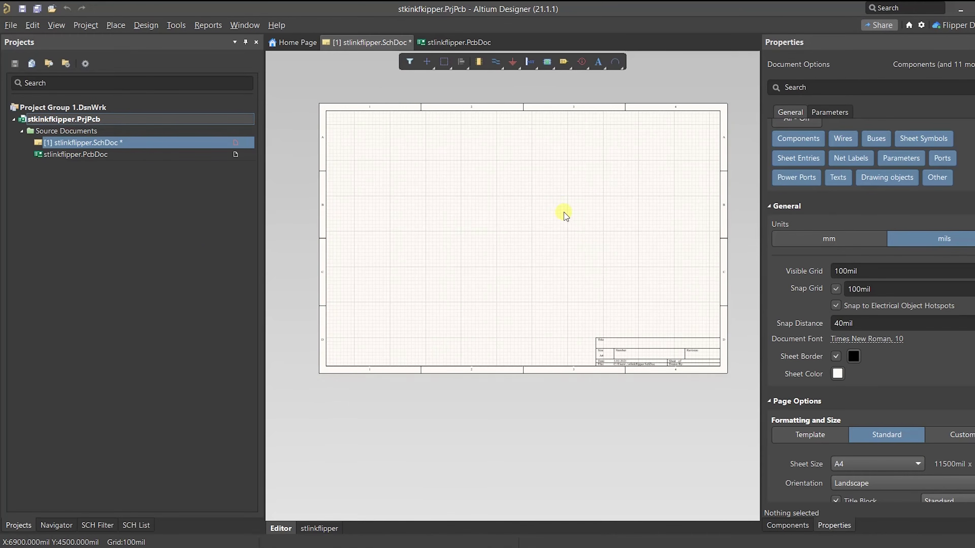
pyautogui.keyDown('ctrl'); pyautogui.scroll(1, 566, 216); pyautogui.keyUp('ctrl')
pyautogui.keyDown('ctrl'); pyautogui.scroll(-1, 565, 217); pyautogui.keyUp('ctrl')
pyautogui.keyDown('ctrl'); pyautogui.scroll(1, 637, 158); pyautogui.keyUp('ctrl')
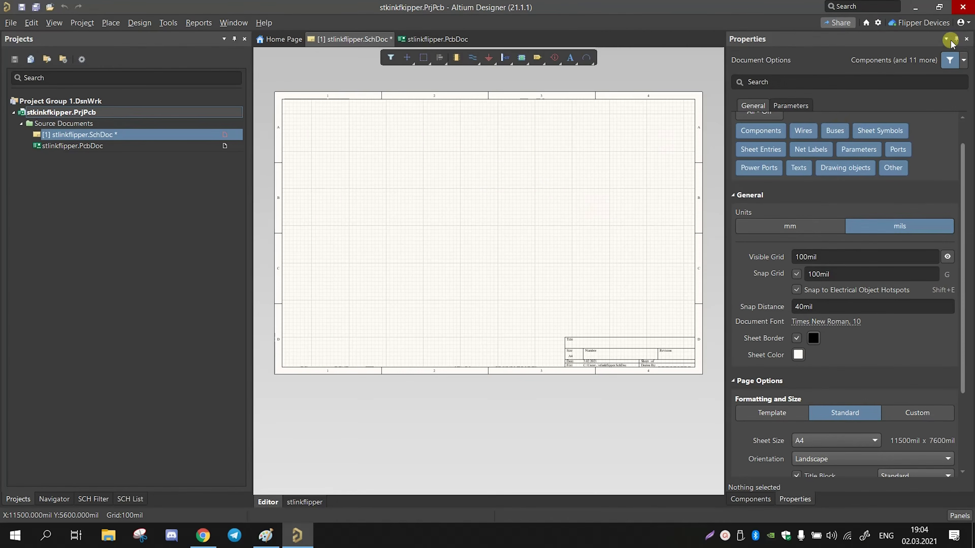
# Step: Show the available components with library.IntLib as the active library
pyautogui.click(945, 39)
pyautogui.click(917, 59)
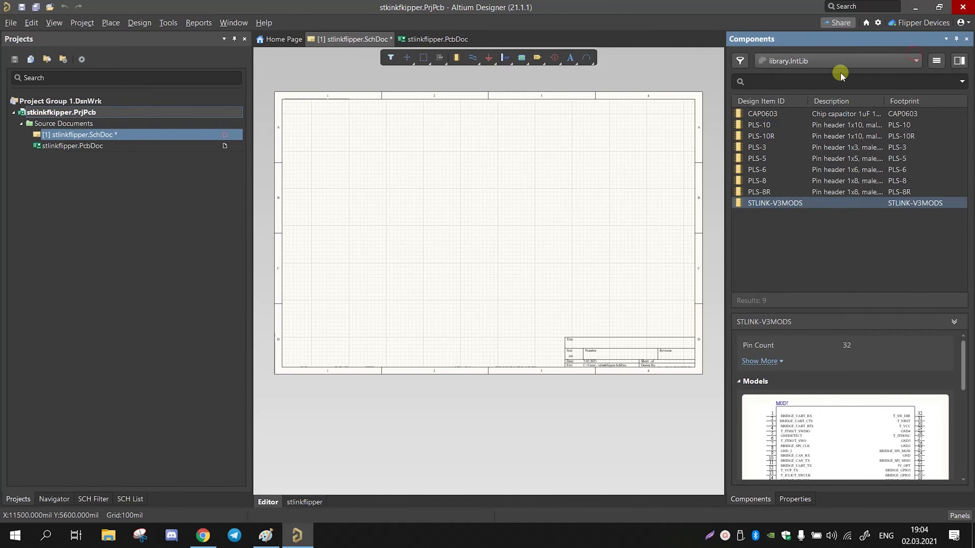
pyautogui.click(783, 64)
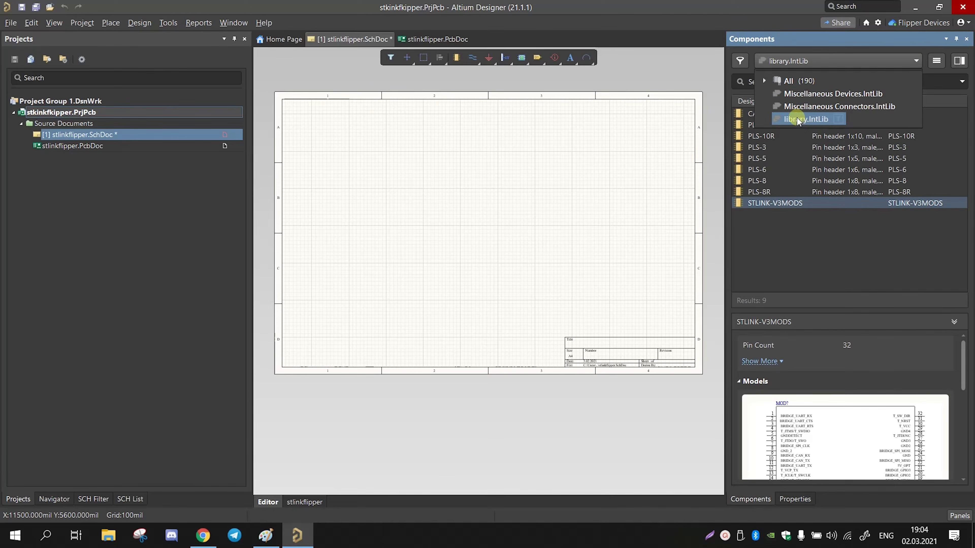
pyautogui.click(842, 267)
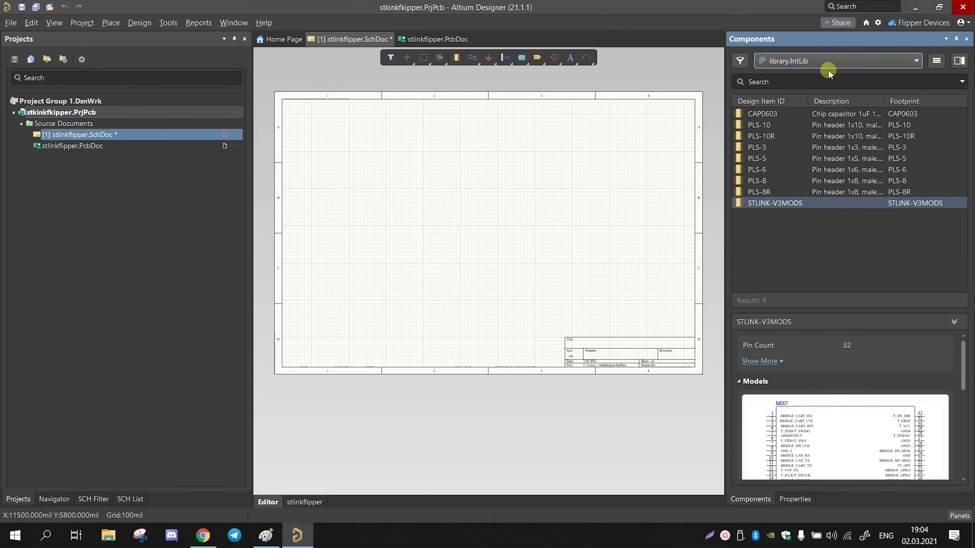
pyautogui.click(811, 264)
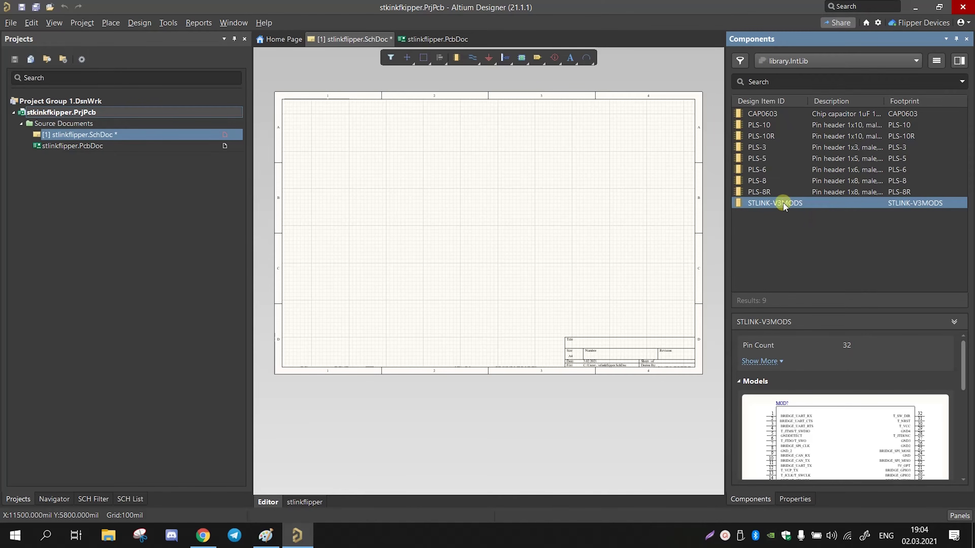
# Step: Place the PLS-8R pin header from library.IntLib in the upper-left area of the schematic sheet
pyautogui.click(776, 192)
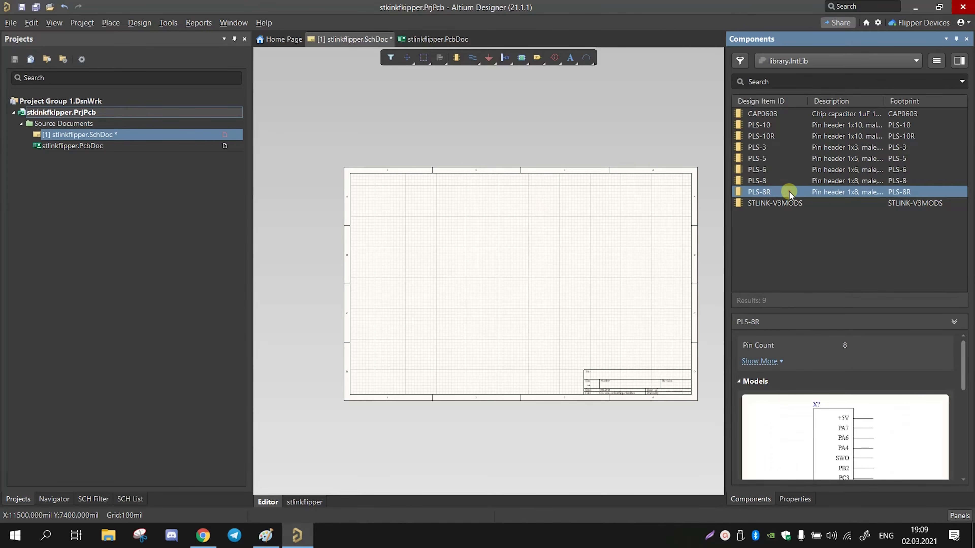
pyautogui.doubleClick(789, 192)
pyautogui.keyDown('ctrl'); pyautogui.scroll(4, 418, 218); pyautogui.keyUp('ctrl')
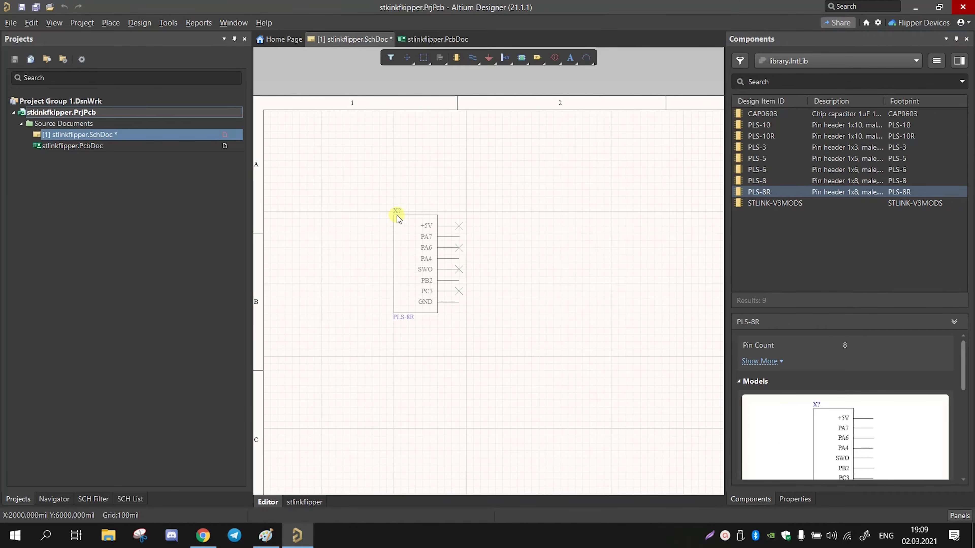
pyautogui.click(396, 214)
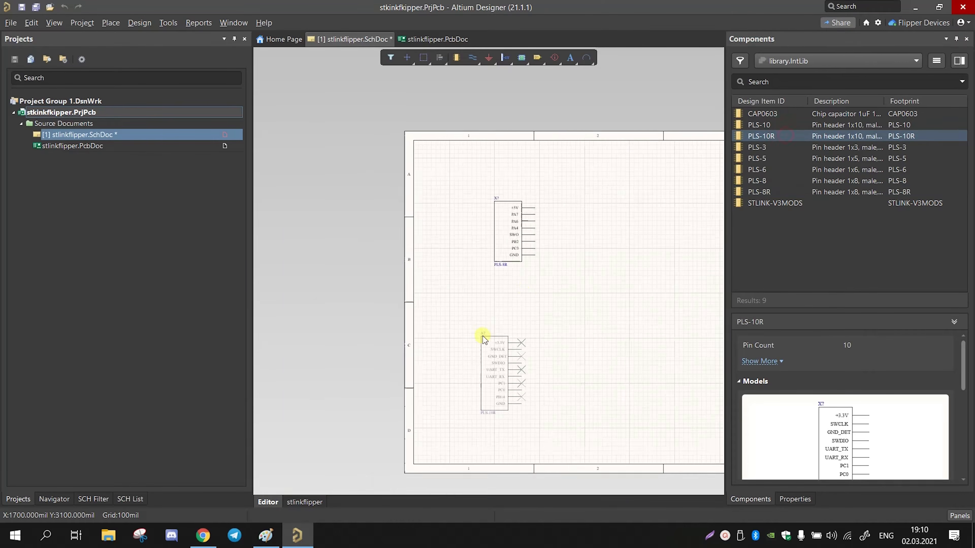
# Step: Place the PLS-10R pin header directly below PLS-8R, with both symbols aligned vertically
pyautogui.keyDown('ctrl'); pyautogui.scroll(3, 490, 349); pyautogui.keyUp('ctrl')
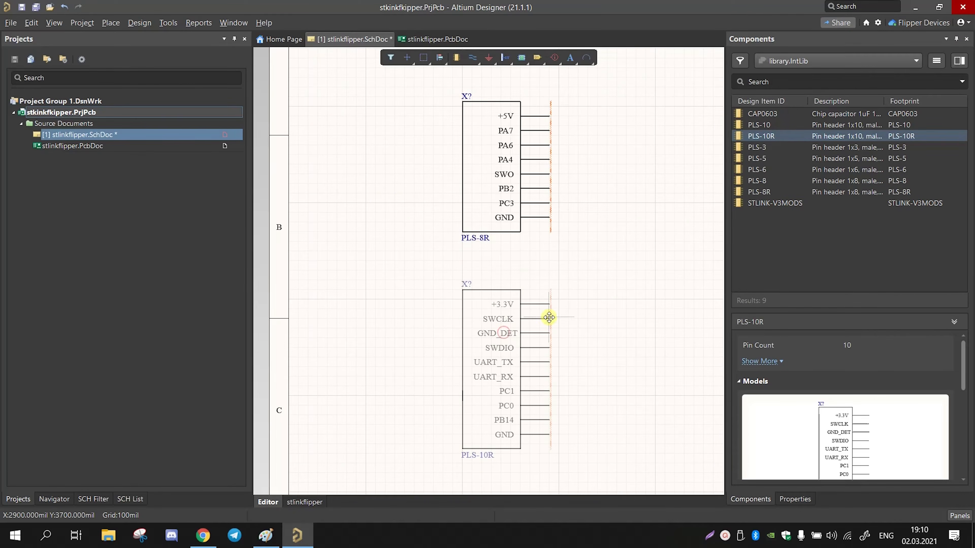
pyautogui.click(549, 317)
pyautogui.keyDown('ctrl'); pyautogui.scroll(-3, 549, 317); pyautogui.keyUp('ctrl')
pyautogui.click(384, 223)
# Step: Review the schematic symbol and 3D footprint preview of the PLS-10R component
pyautogui.scroll(-1, 870, 425)
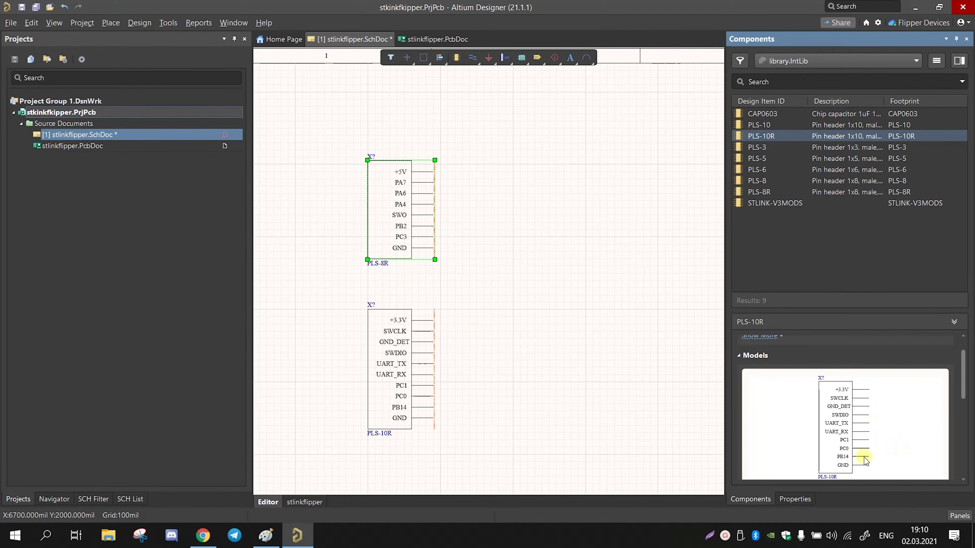
pyautogui.scroll(-2, 882, 424)
pyautogui.scroll(1, 845, 430)
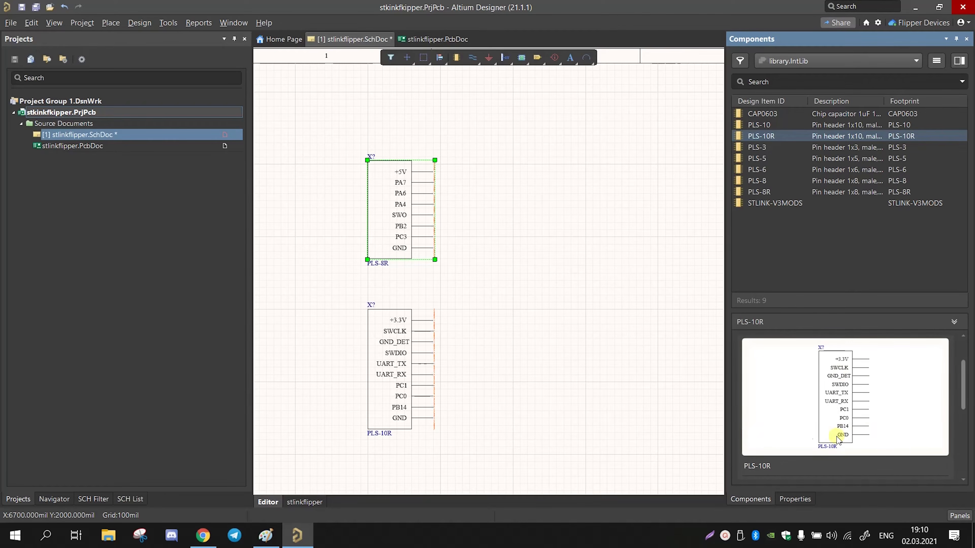
pyautogui.moveTo(963, 398); pyautogui.dragTo(948, 456)
pyautogui.scroll(1, 825, 368)
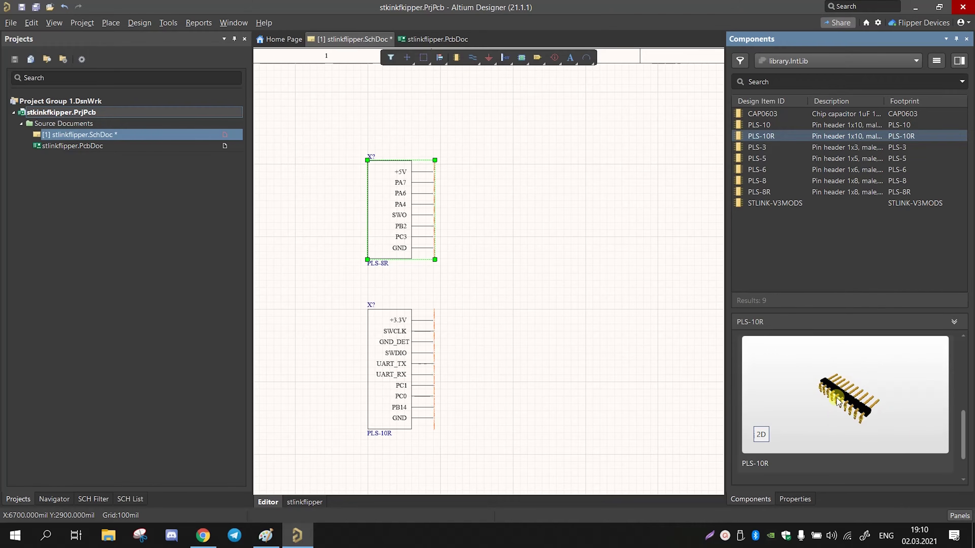
# Step: Examine the pin names of the placed PLS-8R and PLS-10R headers on the schematic
pyautogui.click(522, 299)
pyautogui.keyDown('ctrl'); pyautogui.scroll(1, 488, 318); pyautogui.keyUp('ctrl')
pyautogui.moveTo(449, 316); pyautogui.dragTo(564, 283, button='right')
pyautogui.moveTo(650, 250); pyautogui.dragTo(612, 272, button='right')
pyautogui.keyDown('ctrl'); pyautogui.scroll(5, 463, 131); pyautogui.keyUp('ctrl')
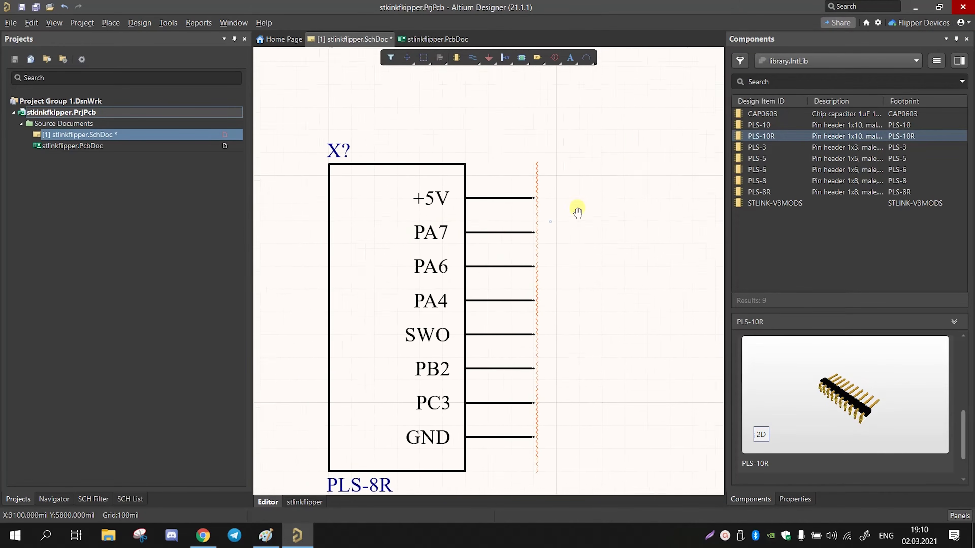
pyautogui.keyDown('ctrl'); pyautogui.scroll(-3, 559, 322); pyautogui.keyUp('ctrl')
pyautogui.keyDown('ctrl'); pyautogui.scroll(3, 472, 352); pyautogui.keyUp('ctrl')
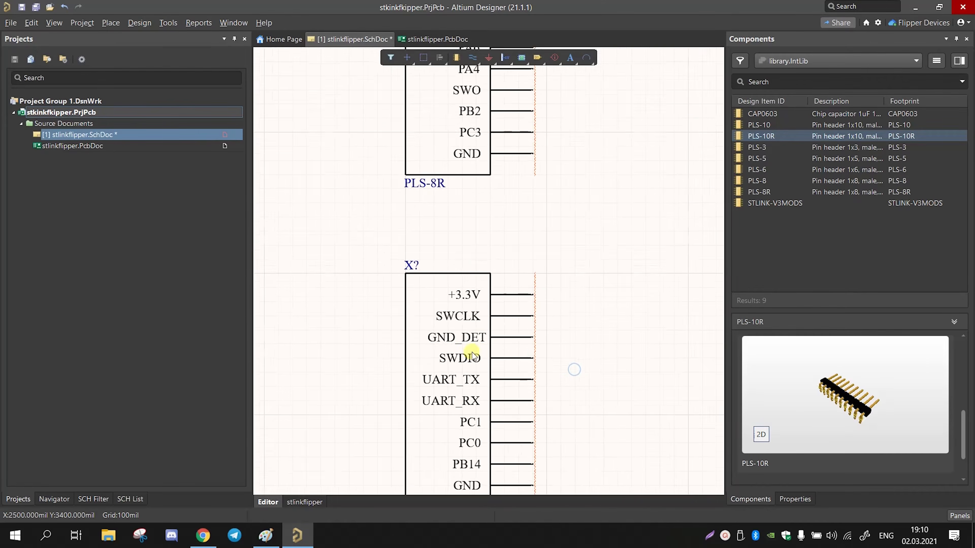
# Step: Place the STLINK-V3MODS component from library.IntLib to the right of the two pin headers on the schematic sheet
pyautogui.moveTo(576, 279); pyautogui.dragTo(585, 163, button='right')
pyautogui.keyDown('ctrl'); pyautogui.scroll(-5, 585, 163); pyautogui.keyUp('ctrl')
pyautogui.moveTo(774, 203); pyautogui.dragTo(555, 217)
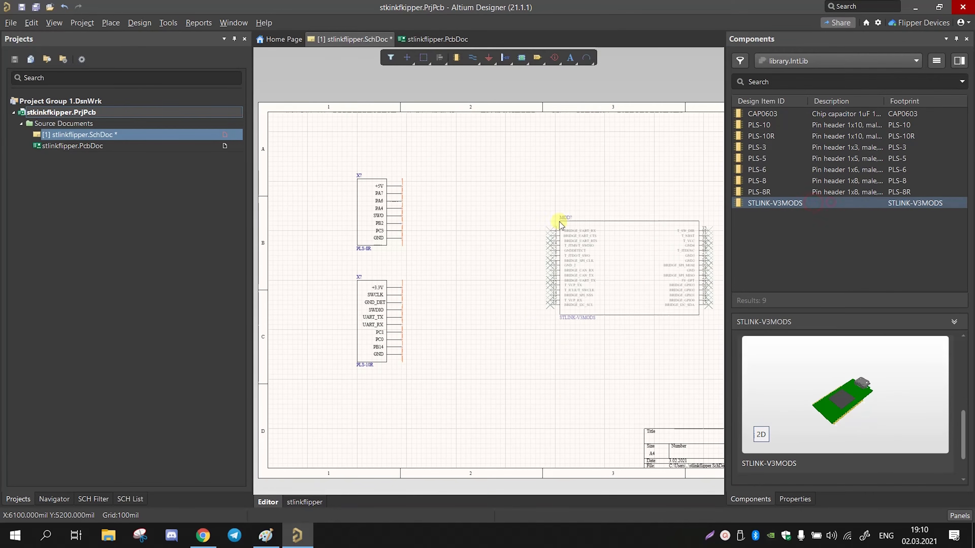
pyautogui.click(558, 182)
pyautogui.keyDown('ctrl'); pyautogui.scroll(-1, 555, 183); pyautogui.keyUp('ctrl')
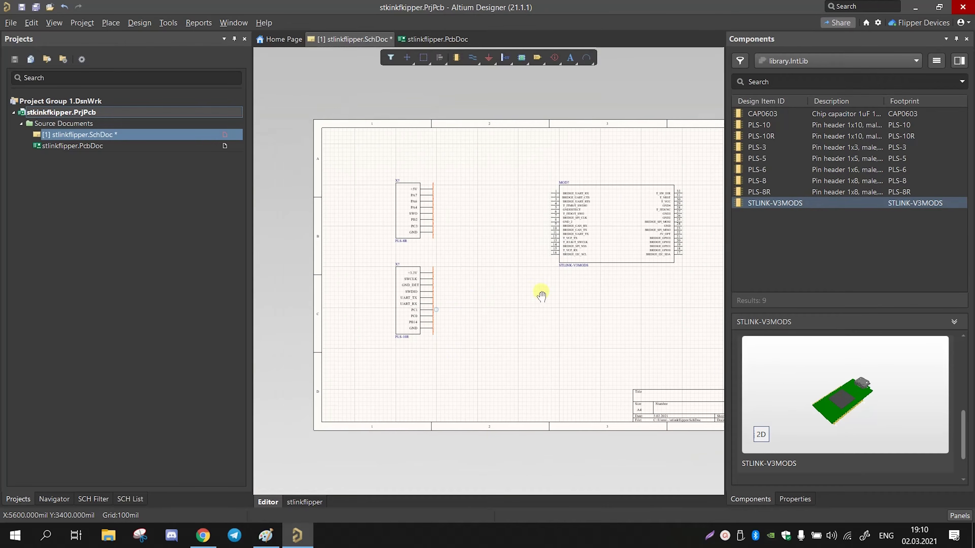
# Step: Compare the pin names of the PLS-8R and PLS-10R headers with those of the STLINK-V3MODS module
pyautogui.keyDown('ctrl'); pyautogui.scroll(1, 452, 352); pyautogui.keyUp('ctrl')
pyautogui.moveTo(535, 315); pyautogui.dragTo(473, 365, button='right')
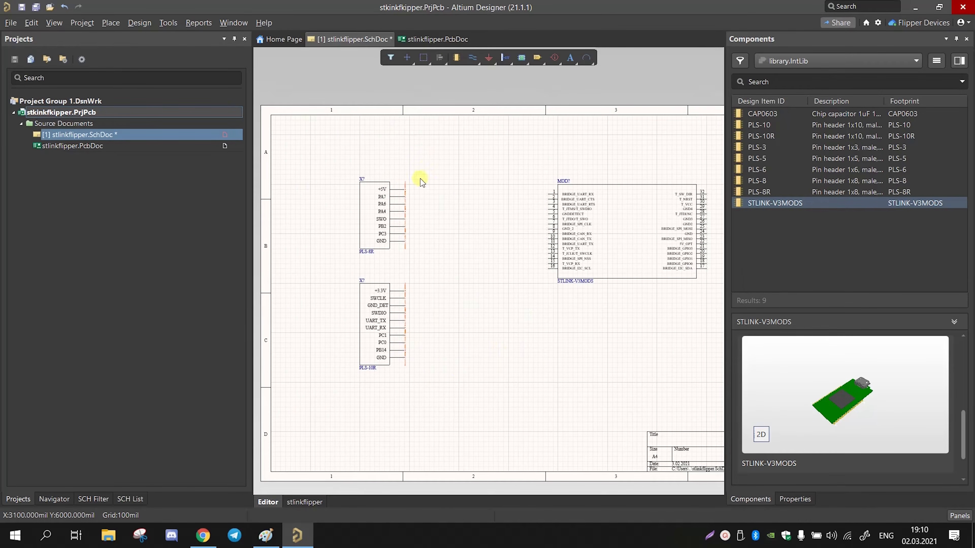
pyautogui.keyDown('ctrl'); pyautogui.scroll(2, 416, 208); pyautogui.keyUp('ctrl')
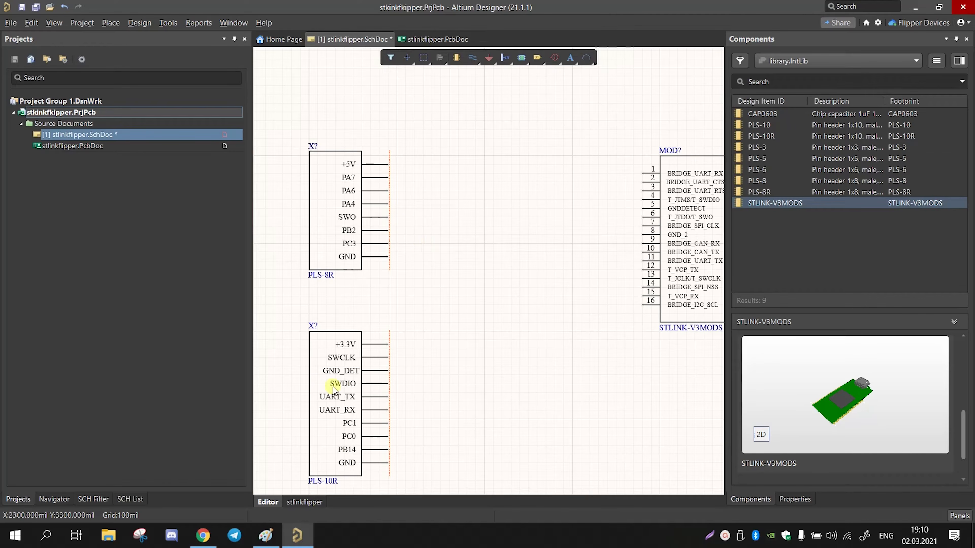
pyautogui.keyDown('ctrl'); pyautogui.scroll(-3, 476, 270); pyautogui.keyUp('ctrl')
pyautogui.moveTo(710, 282); pyautogui.dragTo(493, 344, button='right')
pyautogui.keyDown('ctrl'); pyautogui.scroll(5, 494, 343); pyautogui.keyUp('ctrl')
pyautogui.moveTo(380, 409); pyautogui.dragTo(493, 405, button='right')
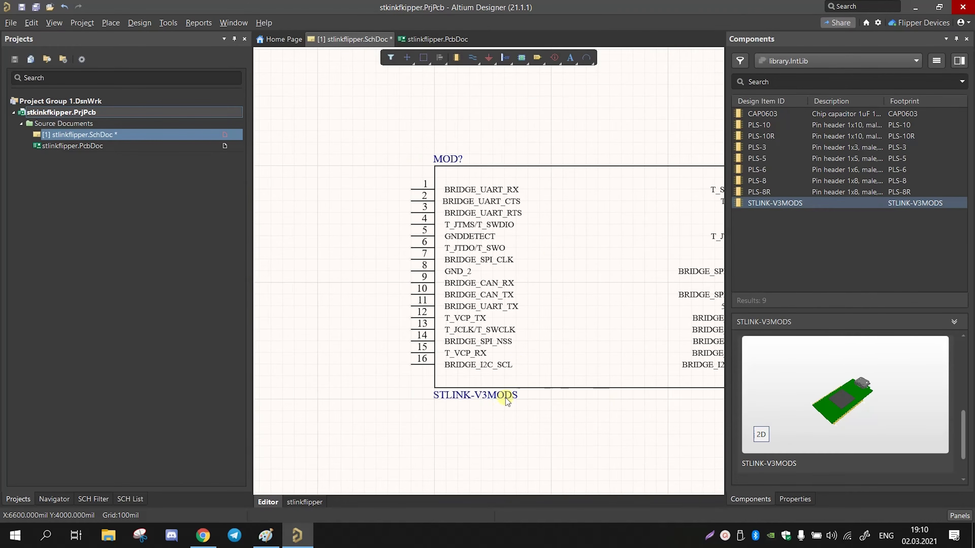
pyautogui.keyDown('ctrl'); pyautogui.scroll(1, 470, 370); pyautogui.keyUp('ctrl')
pyautogui.moveTo(550, 214); pyautogui.dragTo(566, 185, button='right')
pyautogui.keyDown('ctrl'); pyautogui.scroll(-5, 528, 251); pyautogui.keyUp('ctrl')
pyautogui.keyDown('ctrl'); pyautogui.scroll(-1, 485, 361); pyautogui.keyUp('ctrl')
pyautogui.moveTo(480, 369); pyautogui.dragTo(497, 344, button='right')
pyautogui.keyDown('ctrl'); pyautogui.scroll(2, 497, 345); pyautogui.keyUp('ctrl')
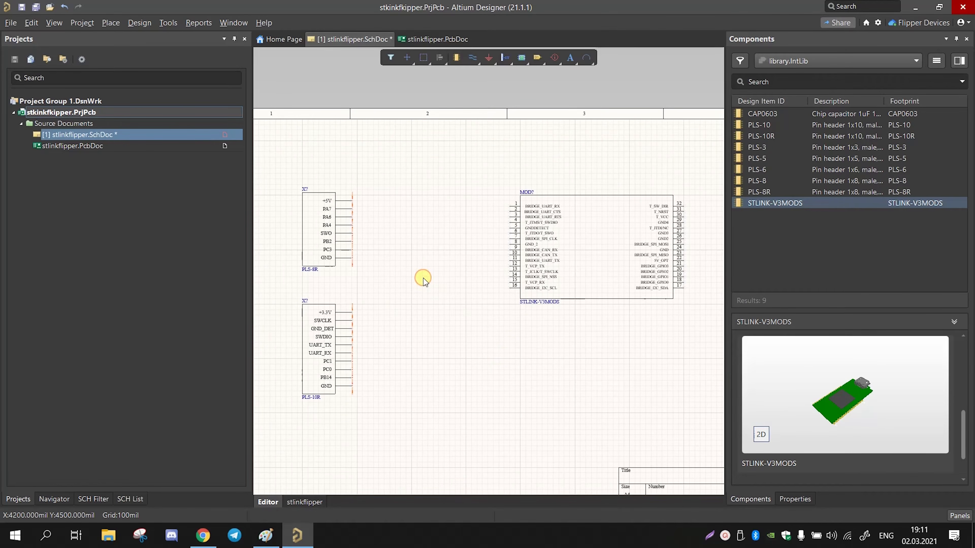
# Step: Configure a new power port with the name +5V and the GOST Arrow style
pyautogui.click(488, 57)
pyautogui.keyDown('ctrl'); pyautogui.scroll(1, 411, 221); pyautogui.keyUp('ctrl')
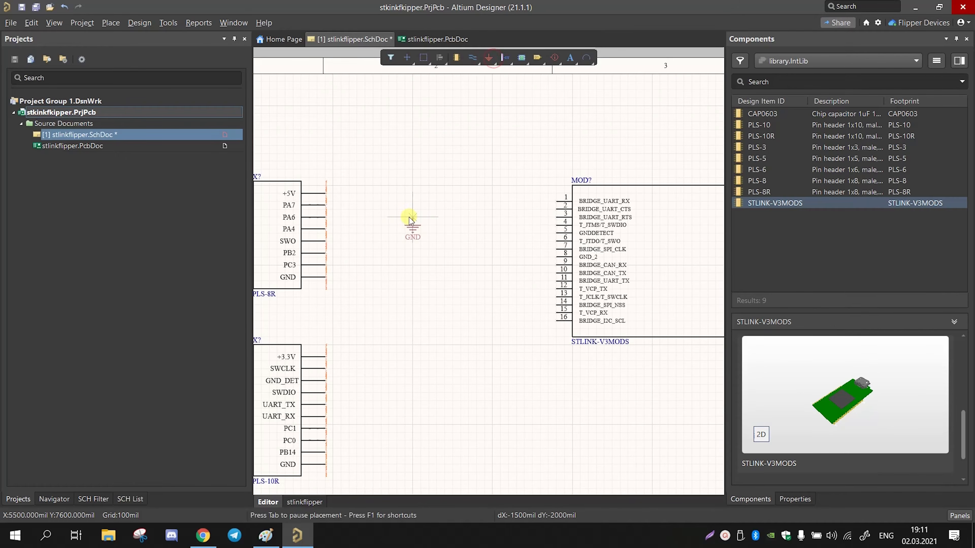
pyautogui.keyDown('ctrl'); pyautogui.scroll(1, 407, 215); pyautogui.keyUp('ctrl')
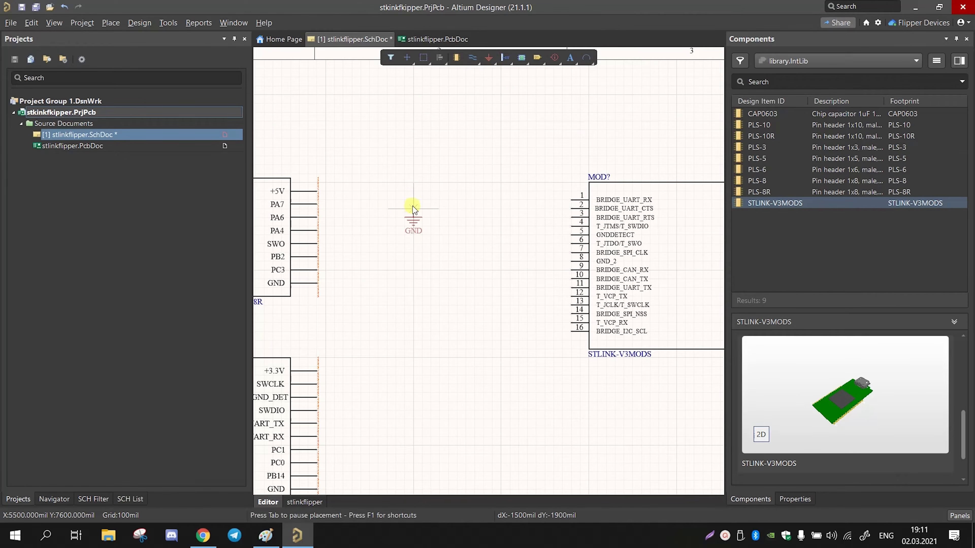
pyautogui.press('Tab')
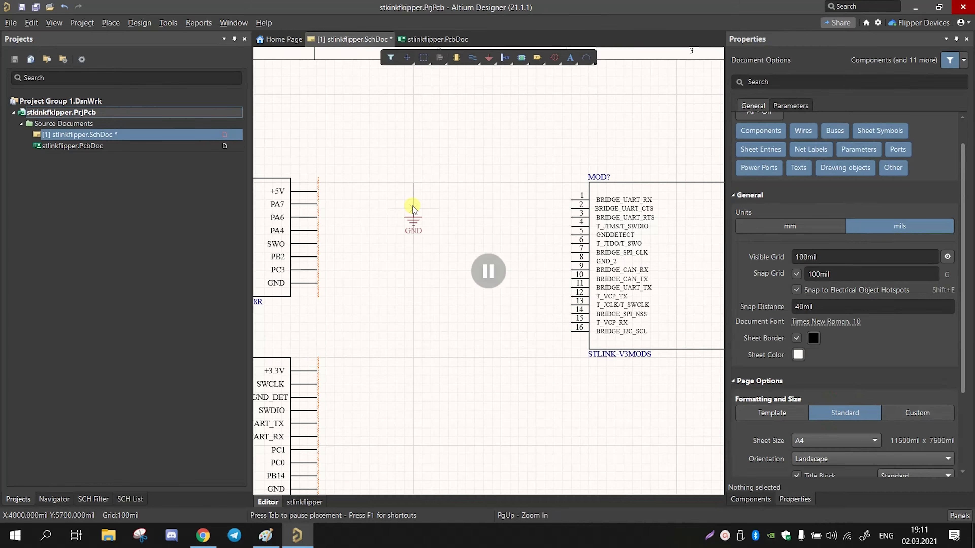
pyautogui.click(800, 174)
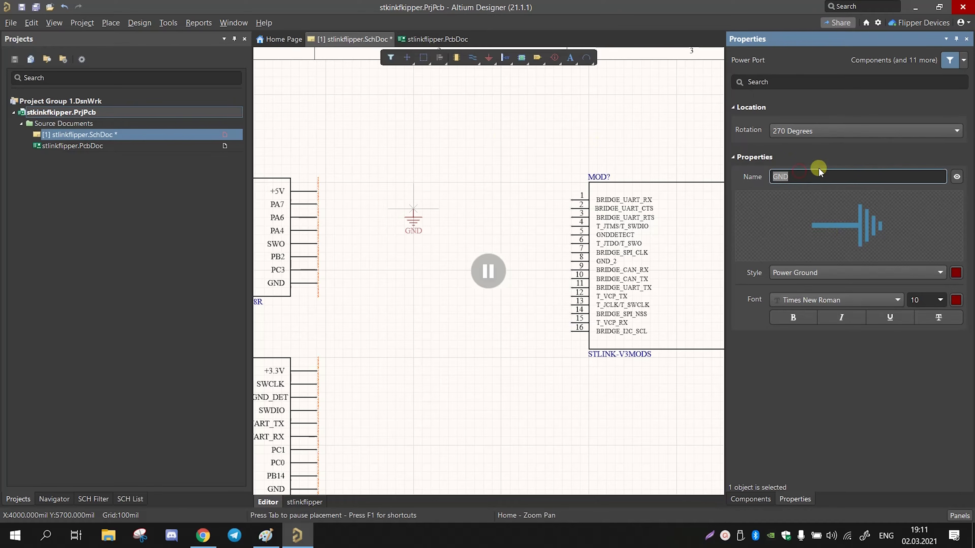
pyautogui.write('+5V')
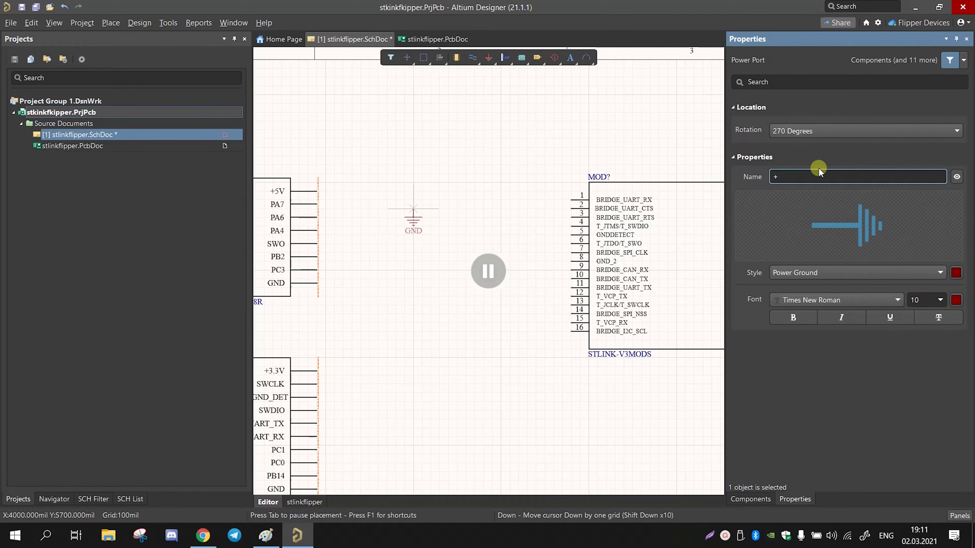
pyautogui.click(822, 269)
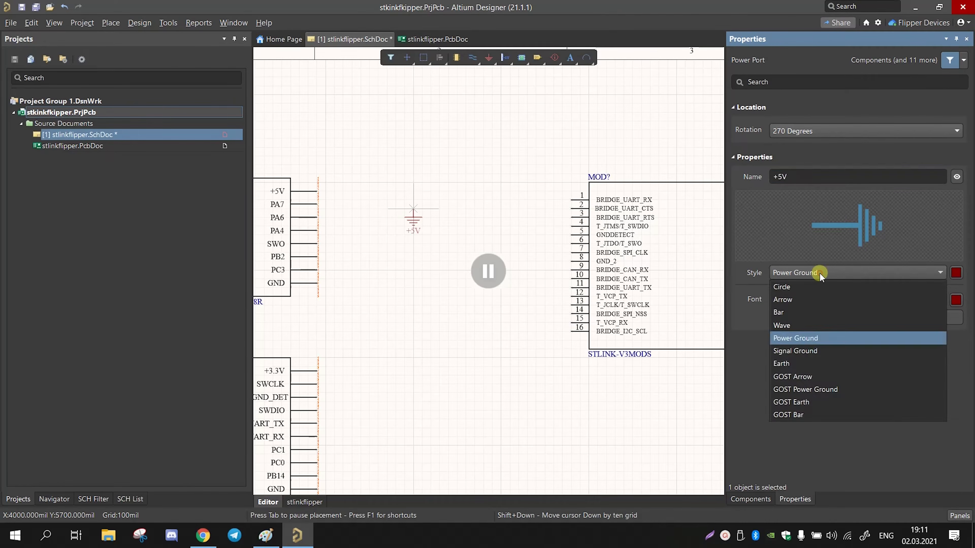
pyautogui.click(806, 379)
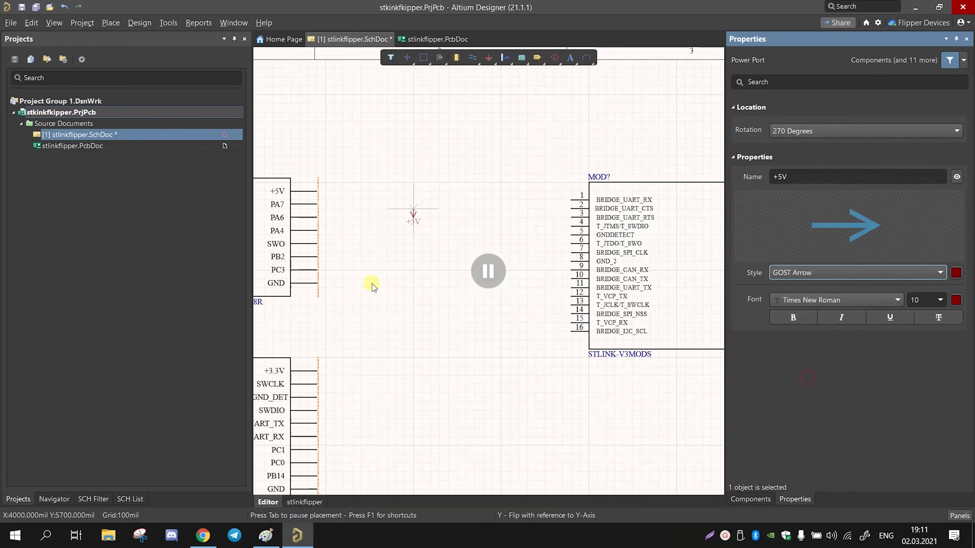
# Step: Attach the arrow power port, pointing right, to the +5V pin of PLS-8R and the +3.3V pin of PLS-10R
pyautogui.click(484, 272)
pyautogui.scroll(-1, 361, 192)
pyautogui.press('space')
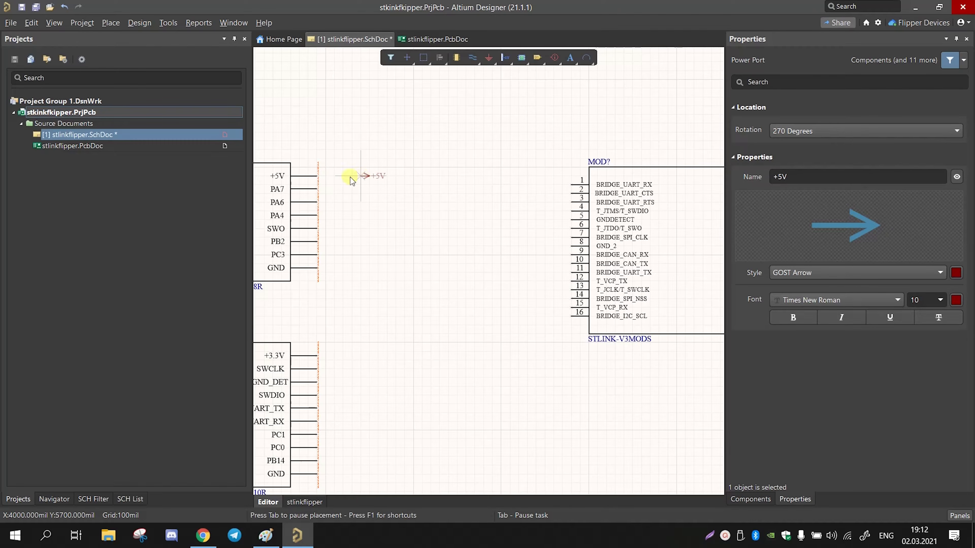
pyautogui.click(317, 176)
pyautogui.scroll(-1, 356, 288)
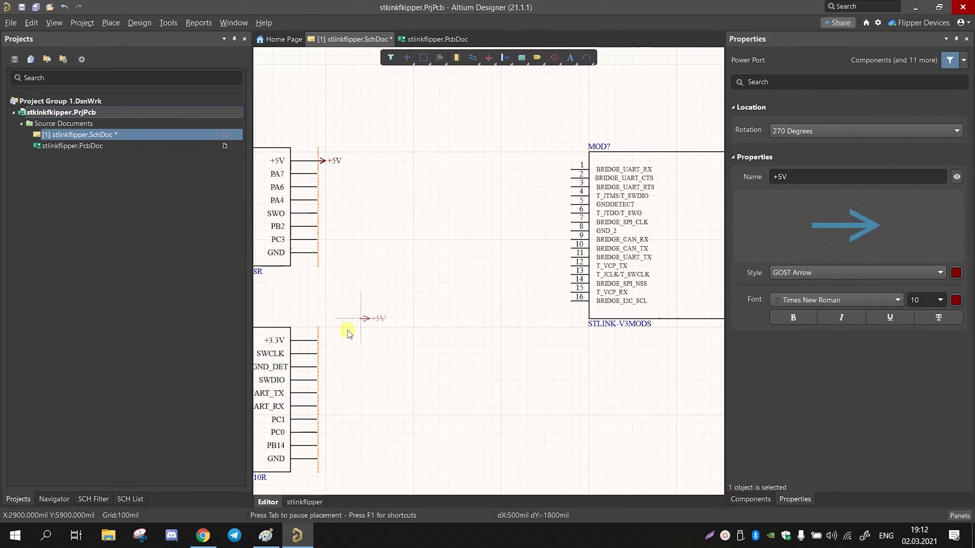
pyautogui.click(318, 341)
pyautogui.rightClick(370, 341)
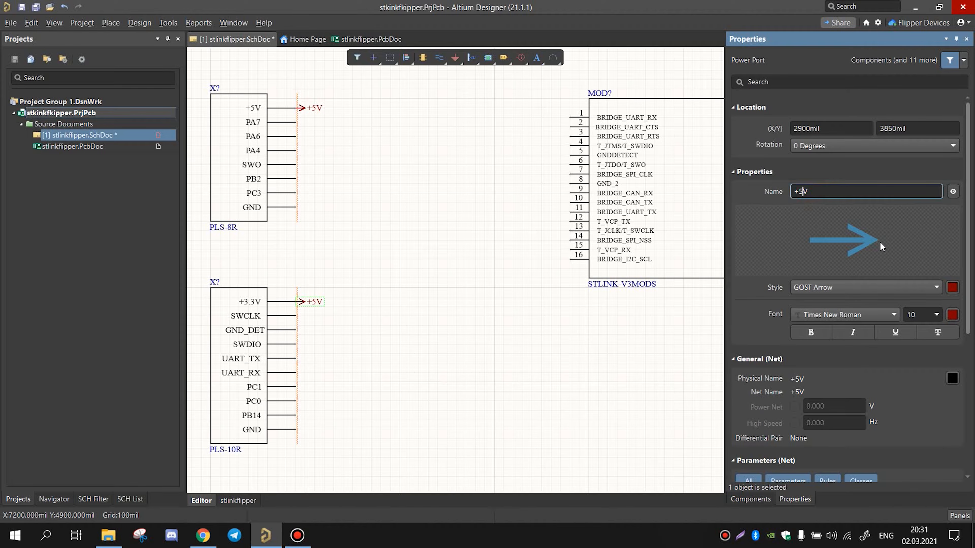
# Step: Rename the power port on the +3.3V pin of PLS-10R to +3.3V
pyautogui.press('BackSpace')
pyautogui.write('3.3V')
pyautogui.press('Left')
pyautogui.press('Left')
pyautogui.press('Left')
pyautogui.press('BackSpace')
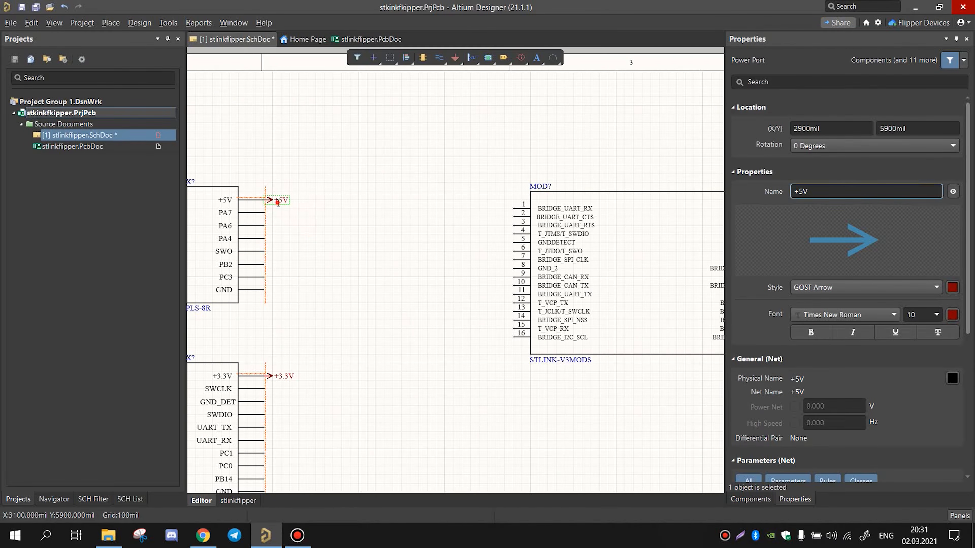
# Step: Move the +5V and +3.3V power ports to the right, away from their header pins, keeping them connected by wires
pyautogui.moveTo(275, 201); pyautogui.dragTo(331, 203)
pyautogui.moveTo(285, 379); pyautogui.dragTo(333, 380)
# Step: Reposition the PLS-10R header on a 50 mil snap grid so its +3.3V pin lines up with the power port's wire
pyautogui.moveTo(217, 420); pyautogui.dragTo(359, 356, button='right')
pyautogui.click(341, 338)
pyautogui.keyDown('ctrl'); pyautogui.scroll(3, 398, 310); pyautogui.keyUp('ctrl')
pyautogui.keyDown('ctrl'); pyautogui.scroll(1, 397, 308); pyautogui.keyUp('ctrl')
pyautogui.moveTo(349, 324); pyautogui.dragTo(416, 341)
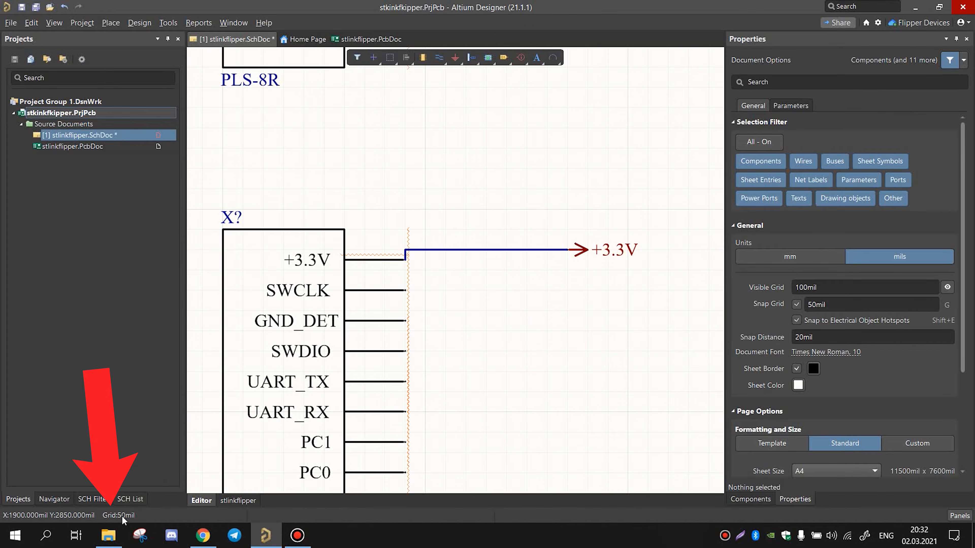
pyautogui.keyDown('ctrl'); pyautogui.scroll(-1, 556, 336); pyautogui.keyUp('ctrl')
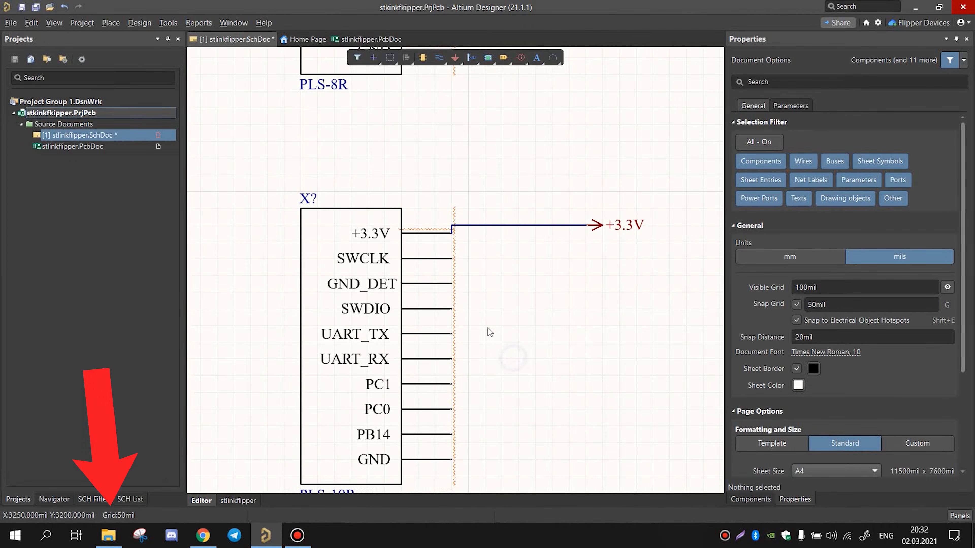
pyautogui.click(356, 286)
pyautogui.moveTo(357, 307); pyautogui.dragTo(452, 300)
pyautogui.click(550, 287)
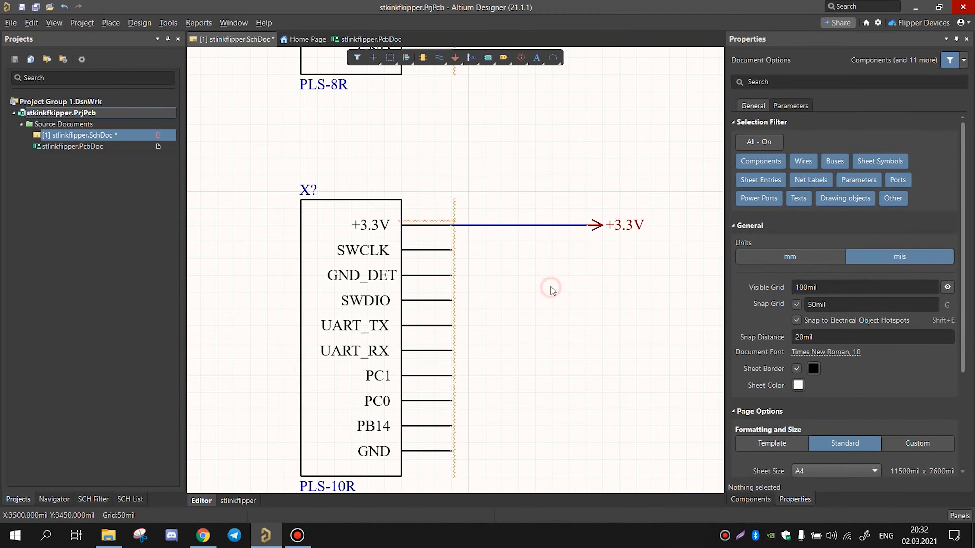
# Step: Place a vertical CAP0603 1uF capacitor from library.IntLib on the +3.3V wire of PLS-10R
pyautogui.keyDown('ctrl'); pyautogui.scroll(-3, 564, 299); pyautogui.keyUp('ctrl')
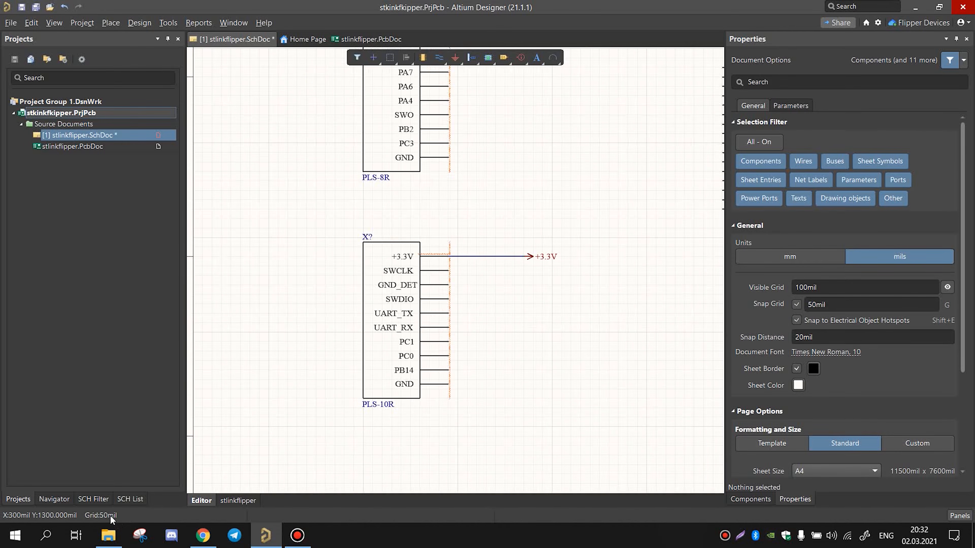
pyautogui.click(945, 39)
pyautogui.click(890, 53)
pyautogui.click(852, 62)
pyautogui.click(806, 119)
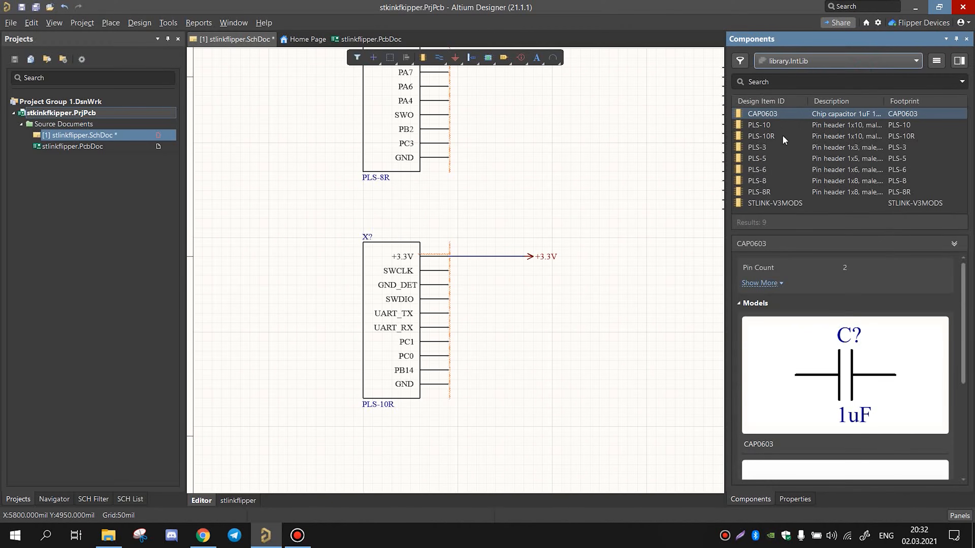
pyautogui.doubleClick(775, 114)
pyautogui.press('space')
pyautogui.click(515, 276)
# Step: Copy the capacitor on the +3.3V wire and paste it onto the +5V wire of PLS-8R
pyautogui.hotkey('ctrl', 'c')
pyautogui.scroll(4, 546, 241)
pyautogui.hotkey('ctrl', 'v')
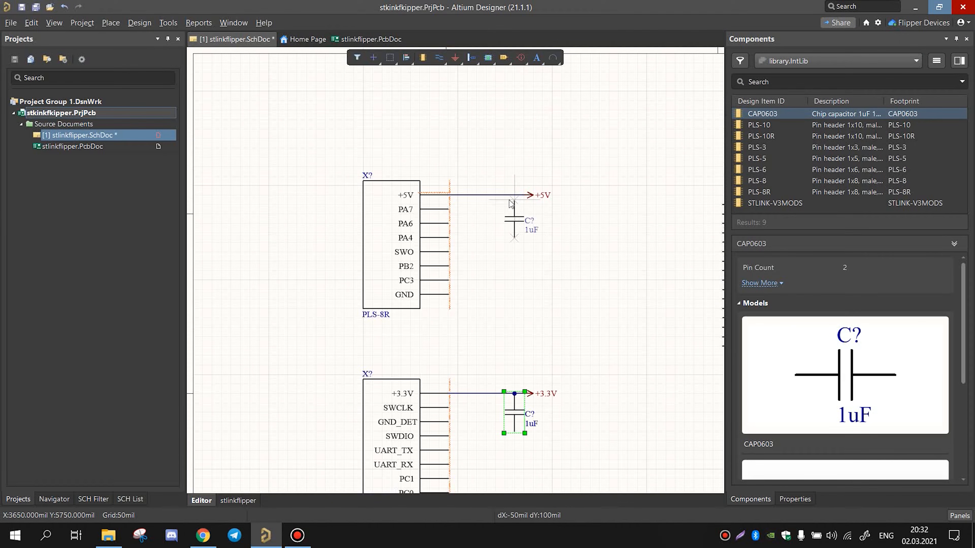
pyautogui.click(505, 195)
# Step: Place GND power ports under both capacitors and on the GND pins of PLS-8R and PLS-10R
pyautogui.keyDown('ctrl'); pyautogui.scroll(-2, 544, 282); pyautogui.keyUp('ctrl')
pyautogui.click(455, 58)
pyautogui.keyDown('ctrl'); pyautogui.scroll(5, 534, 225); pyautogui.keyUp('ctrl')
pyautogui.click(492, 252)
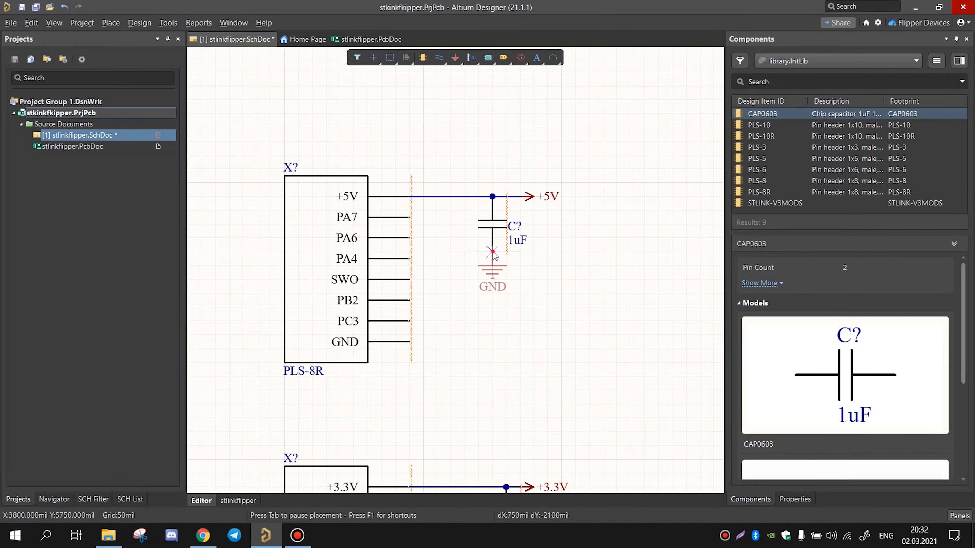
pyautogui.scroll(-4, 563, 305)
pyautogui.click(506, 406)
pyautogui.click(411, 205)
pyautogui.scroll(-4, 412, 215)
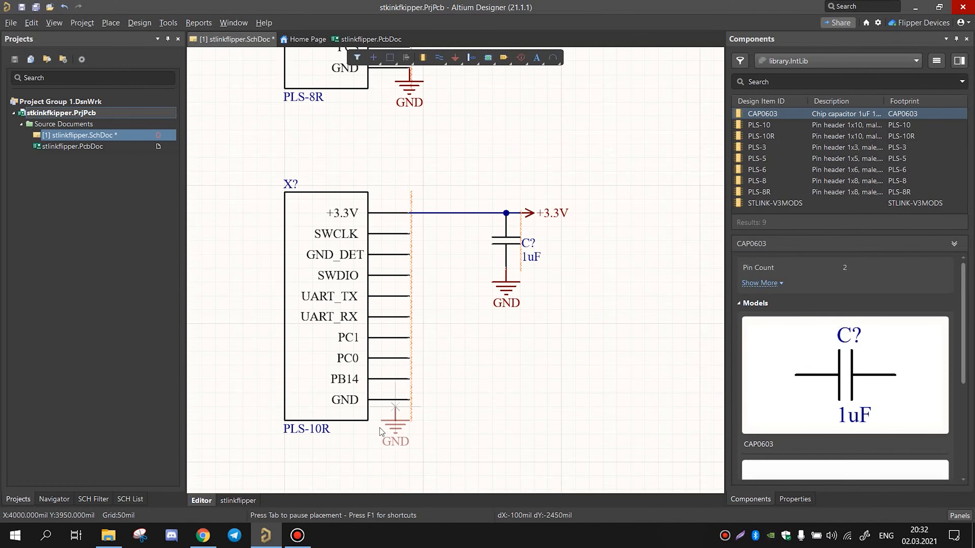
pyautogui.click(410, 401)
# Step: Place a GND power port to the right of the STLINK-V3MODS module, near its GND pins
pyautogui.keyDown('ctrl'); pyautogui.scroll(-4, 481, 309); pyautogui.keyUp('ctrl')
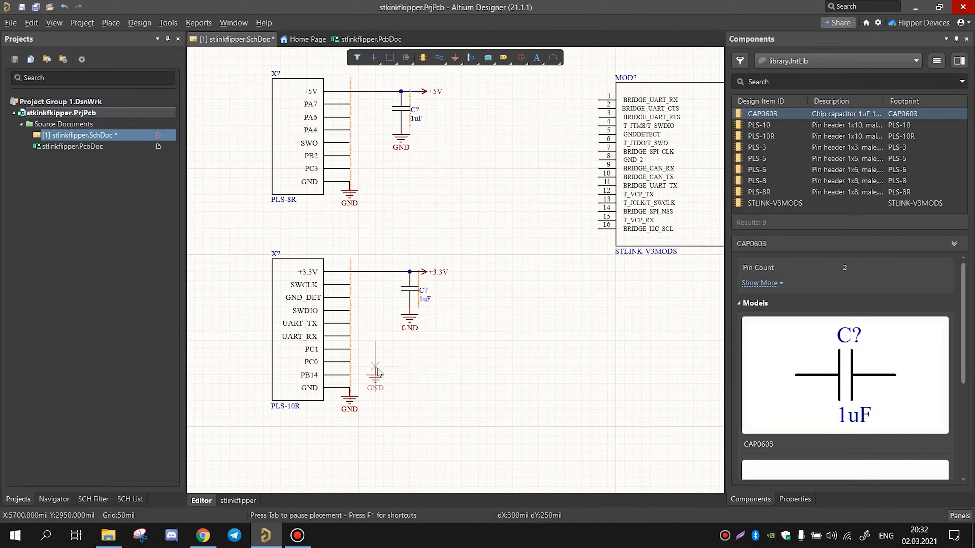
pyautogui.keyDown('ctrl'); pyautogui.scroll(4, 571, 249); pyautogui.keyUp('ctrl')
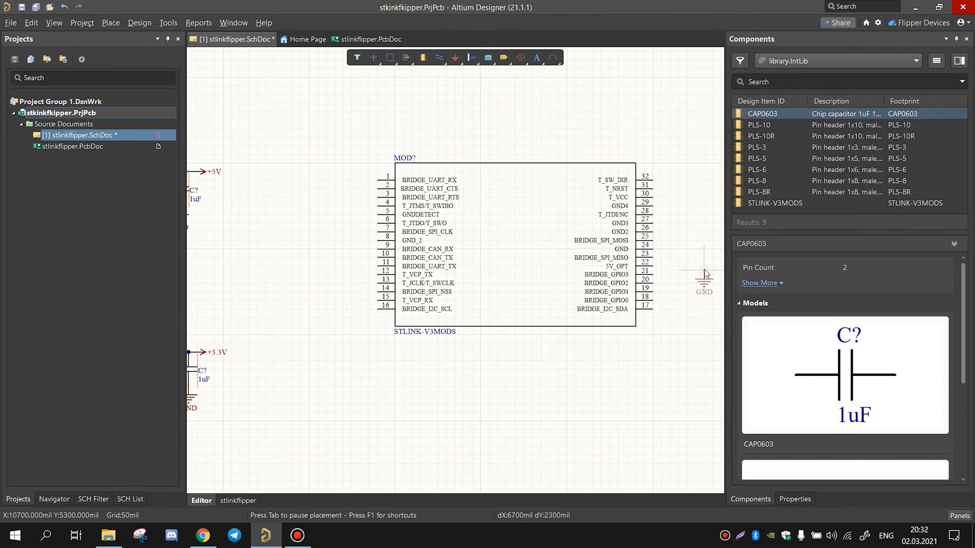
pyautogui.keyDown('ctrl'); pyautogui.scroll(2, 653, 253); pyautogui.keyUp('ctrl')
pyautogui.click(660, 252)
pyautogui.press('Escape')
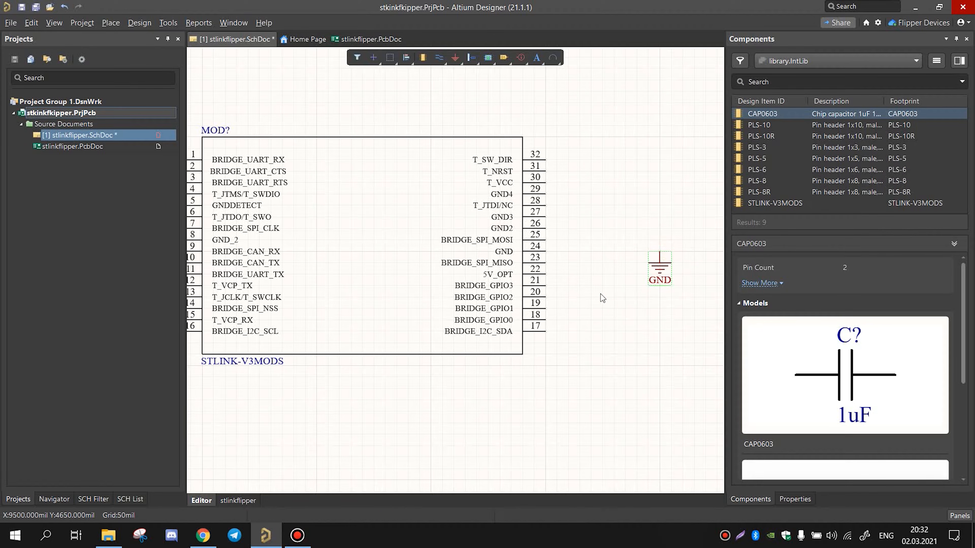
# Step: Wire the GND4, GND3, GND2 and GND pins of STLINK-V3MODS to the GND port on the module's right side
pyautogui.click(440, 59)
pyautogui.keyDown('ctrl'); pyautogui.scroll(2, 564, 206); pyautogui.keyUp('ctrl')
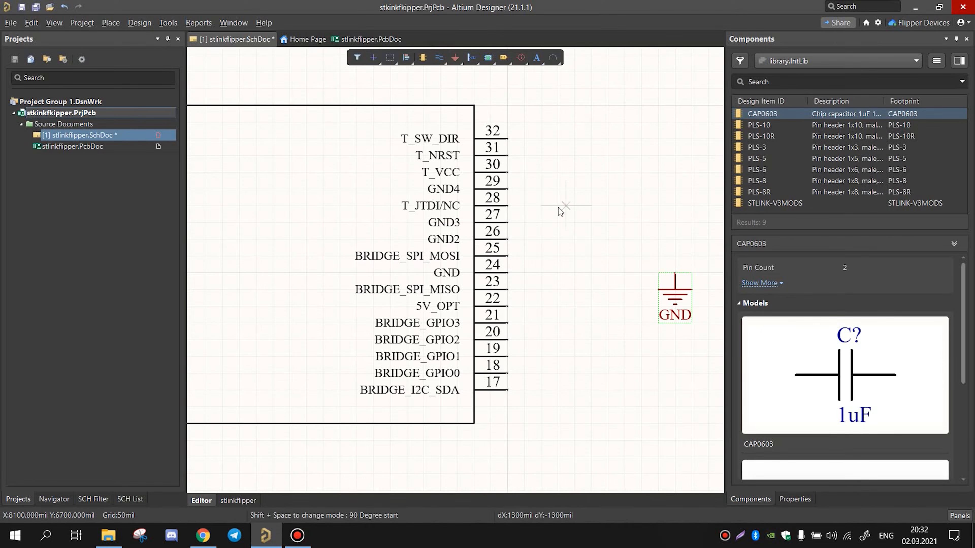
pyautogui.click(507, 189)
pyautogui.click(674, 273)
pyautogui.click(674, 222)
pyautogui.click(507, 239)
pyautogui.click(674, 239)
pyautogui.click(507, 273)
pyautogui.click(675, 273)
pyautogui.press('Escape')
# Step: Place a GND port to the left of STLINK-V3MODS and wire it to the module's GND_2 pin
pyautogui.keyDown('ctrl'); pyautogui.scroll(-2, 588, 342); pyautogui.keyUp('ctrl')
pyautogui.click(455, 58)
pyautogui.click(342, 289)
pyautogui.click(439, 58)
pyautogui.click(432, 273)
pyautogui.click(341, 289)
pyautogui.press('Escape')
# Step: Draw a short horizontal wire stub from the SWCLK pin of the PLS-10R header
pyautogui.keyDown('ctrl'); pyautogui.scroll(-5, 347, 377); pyautogui.keyUp('ctrl')
pyautogui.moveTo(348, 377); pyautogui.dragTo(424, 332, button='right')
pyautogui.keyDown('ctrl'); pyautogui.scroll(1, 318, 302); pyautogui.keyUp('ctrl')
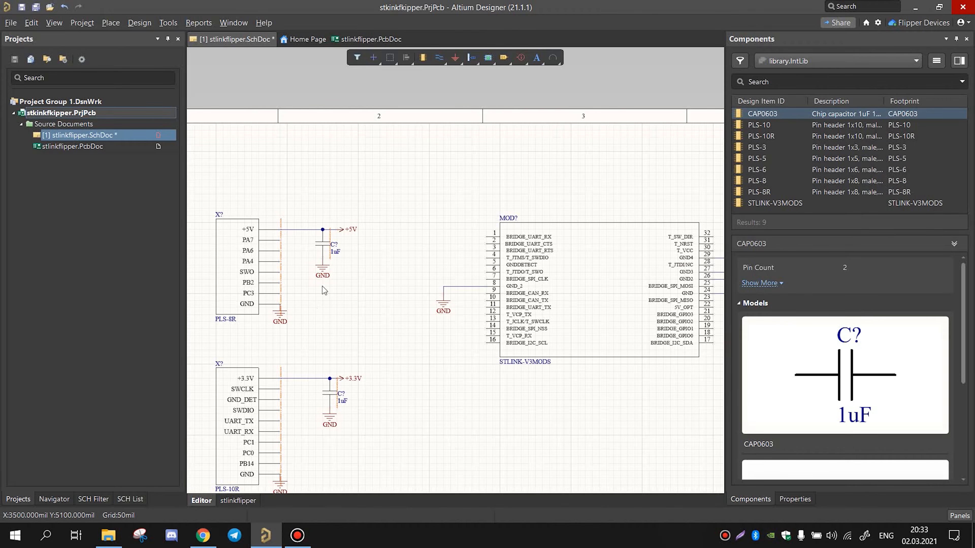
pyautogui.keyDown('ctrl'); pyautogui.scroll(1, 321, 287); pyautogui.keyUp('ctrl')
pyautogui.keyDown('ctrl'); pyautogui.scroll(1, 323, 269); pyautogui.keyUp('ctrl')
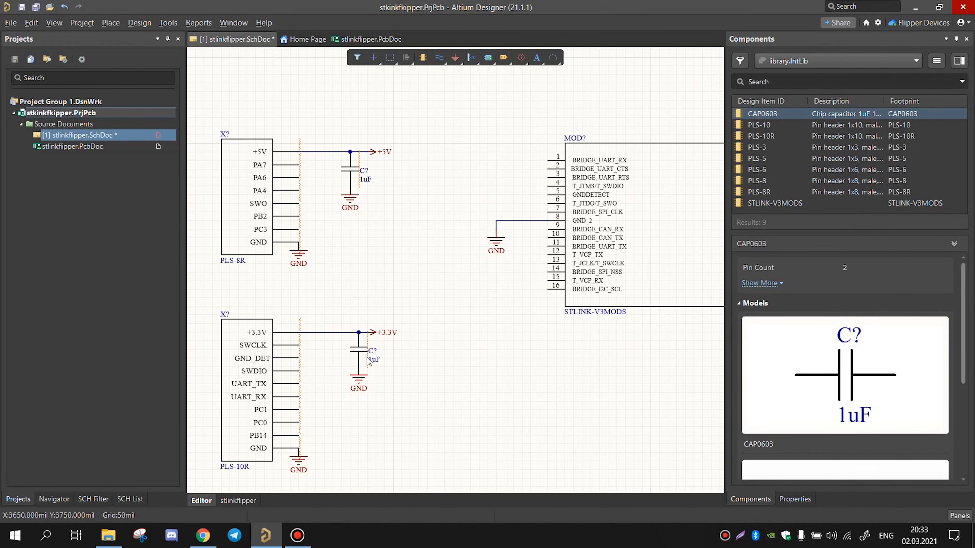
pyautogui.keyDown('ctrl'); pyautogui.scroll(1, 431, 424); pyautogui.keyUp('ctrl')
pyautogui.click(439, 57)
pyautogui.click(361, 300)
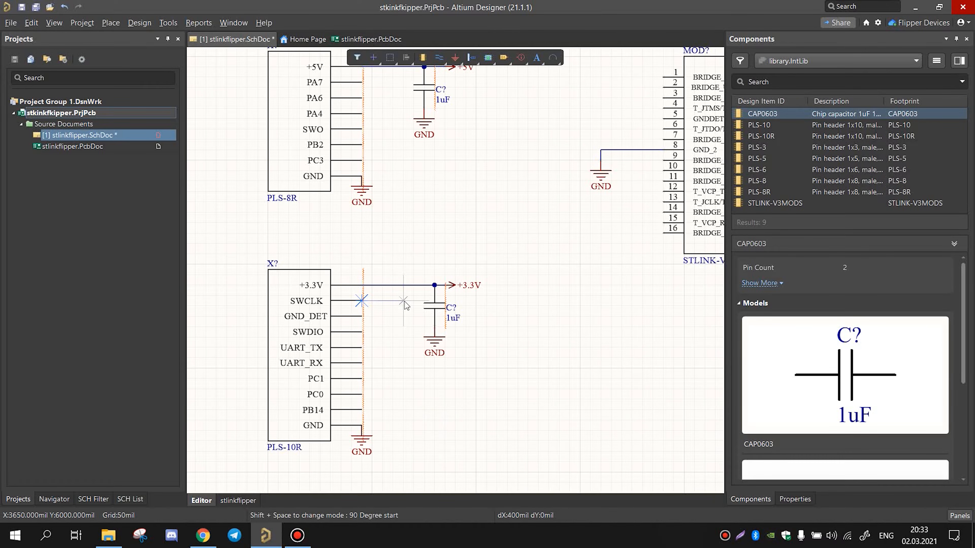
pyautogui.scroll(-1, 404, 301)
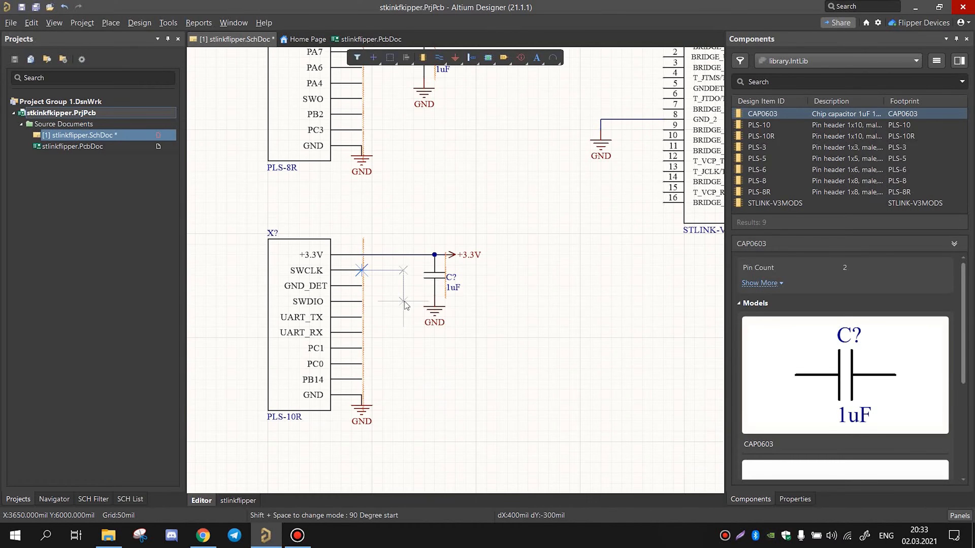
pyautogui.click(404, 270)
pyautogui.press('Escape')
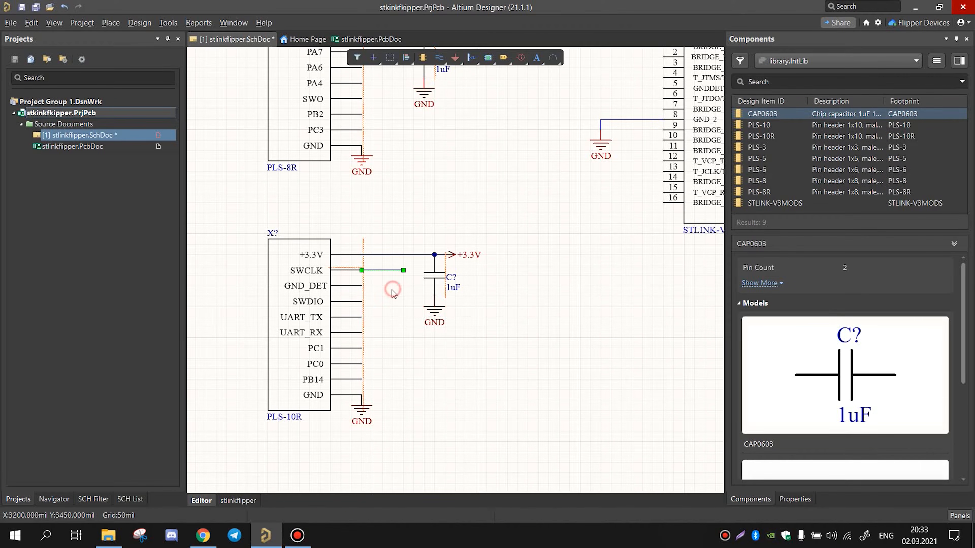
pyautogui.click(392, 290)
pyautogui.keyDown('ctrl'); pyautogui.scroll(2, 393, 285); pyautogui.keyUp('ctrl')
pyautogui.scroll(2, 393, 285)
pyautogui.moveTo(391, 354); pyautogui.dragTo(390, 366, button='right')
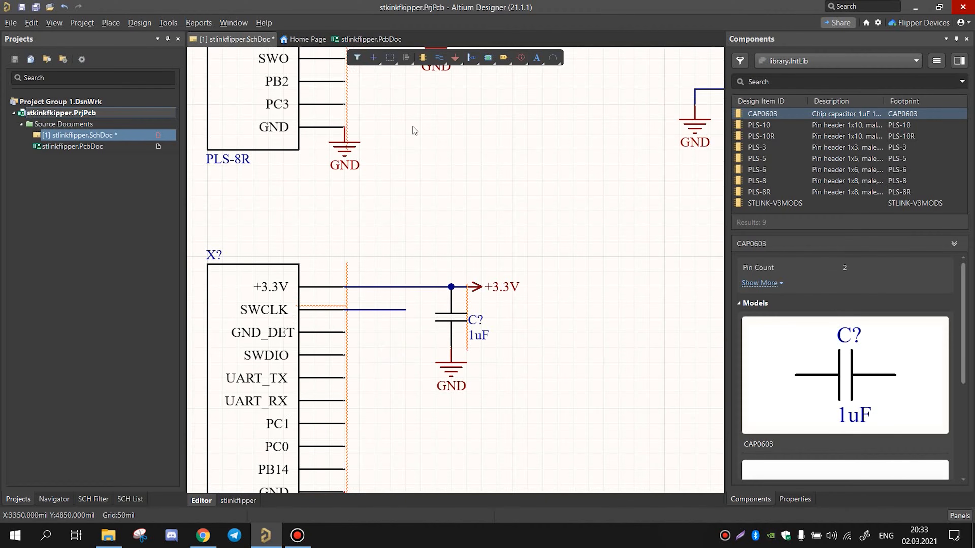
# Step: Place a net label named SWCLK on the wire stub of the PLS-10R header's SWCLK pin
pyautogui.click(372, 311)
pyautogui.rightClick(400, 336)
pyautogui.moveTo(493, 191)
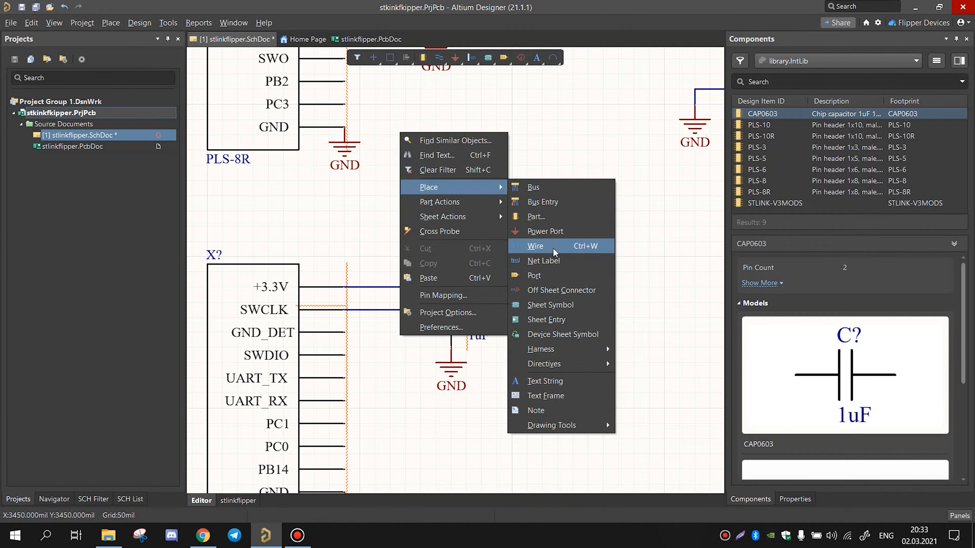
pyautogui.click(543, 261)
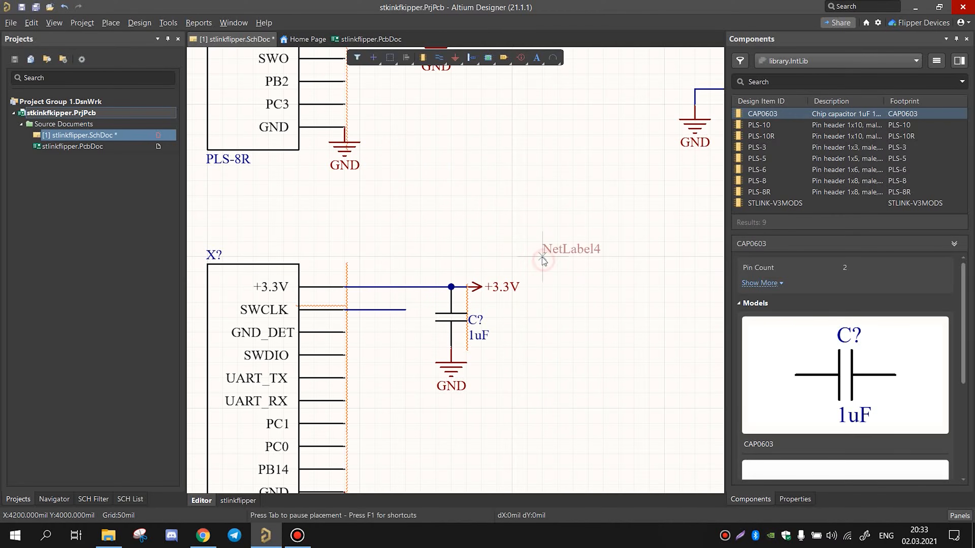
pyautogui.keyDown('ctrl'); pyautogui.scroll(1, 348, 313); pyautogui.keyUp('ctrl')
pyautogui.press('Tab')
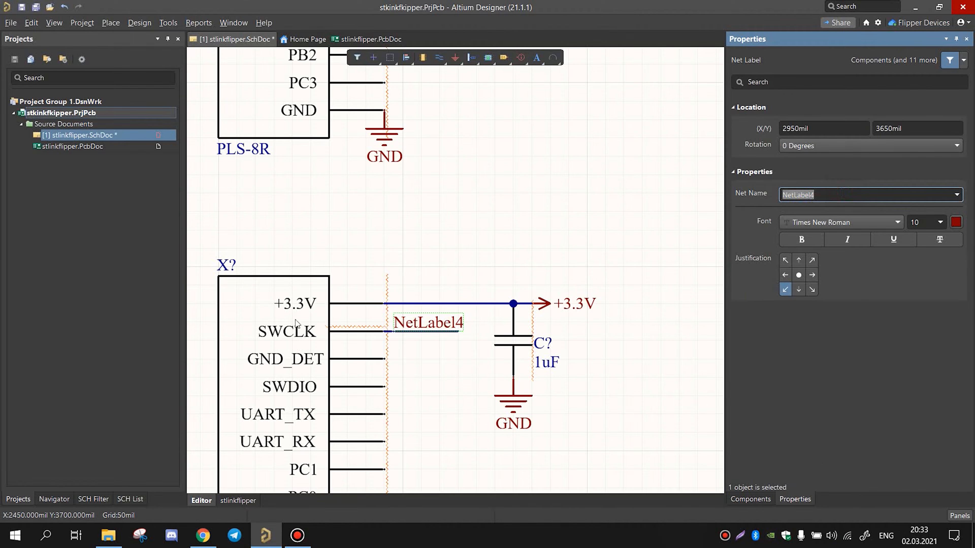
pyautogui.write('S')
pyautogui.click(577, 229)
pyautogui.click(446, 327)
pyautogui.keyDown('ctrl'); pyautogui.scroll(4, 446, 329); pyautogui.keyUp('ctrl')
# Step: Copy the SWCLK wire stub with its net label onto pin 13 (T_JCLK/T_SWCLK) of the STLINK-V3MODS module
pyautogui.click(457, 333)
pyautogui.moveTo(437, 366); pyautogui.dragTo(505, 363, button='right')
pyautogui.keyDown('ctrl'); pyautogui.scroll(1, 504, 305); pyautogui.keyUp('ctrl')
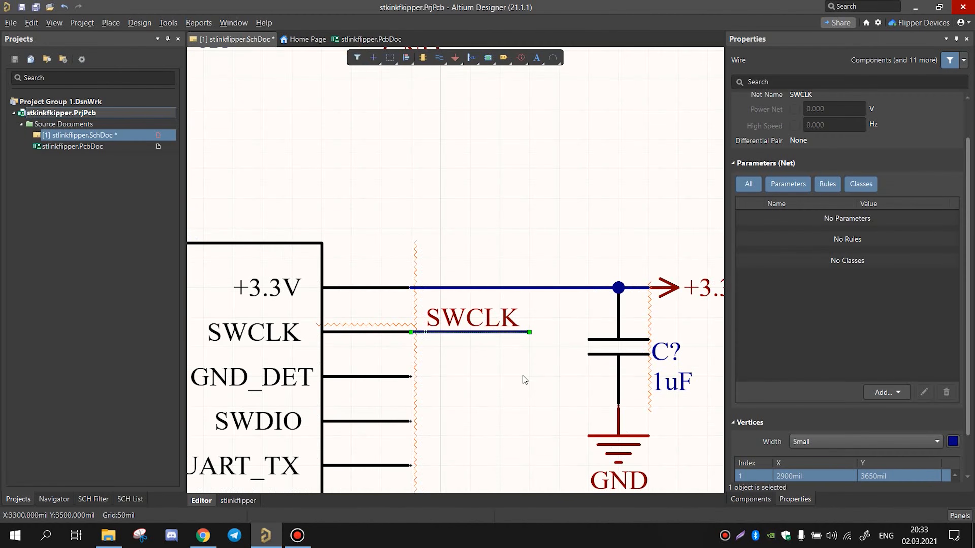
pyautogui.keyDown('shift'); pyautogui.click(483, 319); pyautogui.keyUp('shift')
pyautogui.keyDown('ctrl'); pyautogui.scroll(-1, 492, 360); pyautogui.keyUp('ctrl')
pyautogui.keyDown('ctrl'); pyautogui.scroll(-1, 492, 358); pyautogui.keyUp('ctrl')
pyautogui.moveTo(509, 374); pyautogui.dragTo(443, 369, button='right')
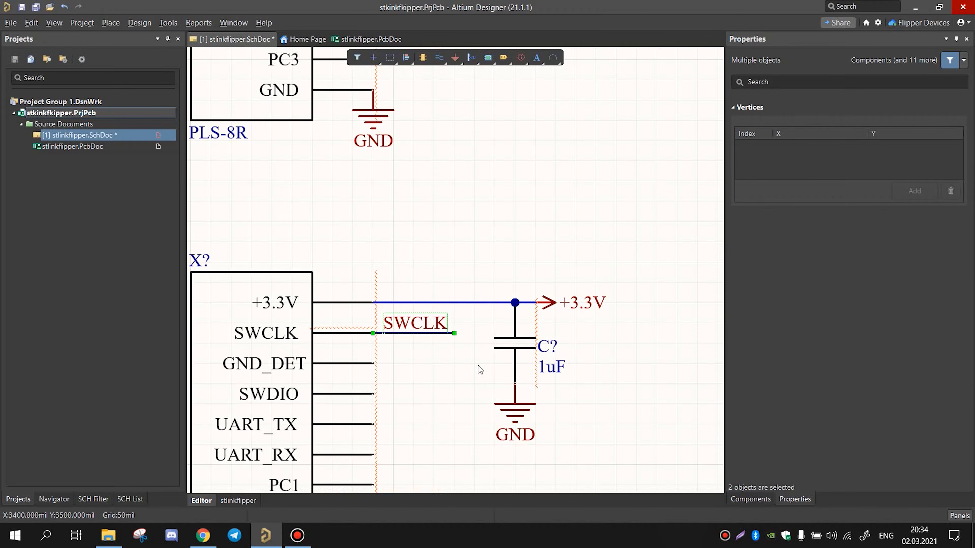
pyautogui.click(472, 374)
pyautogui.keyDown('ctrl'); pyautogui.scroll(-3, 478, 310); pyautogui.keyUp('ctrl')
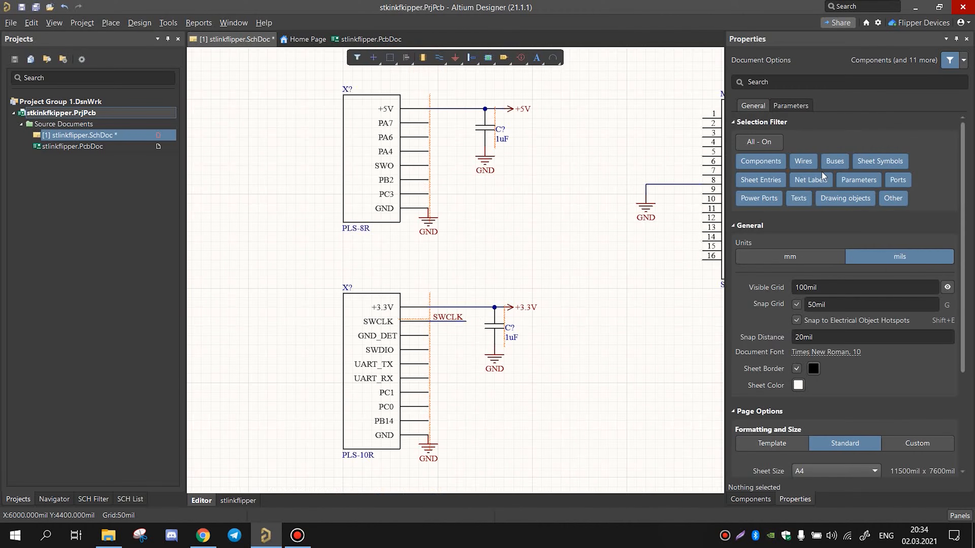
pyautogui.moveTo(612, 242); pyautogui.dragTo(432, 290, button='right')
pyautogui.keyDown('ctrl'); pyautogui.scroll(2, 544, 208); pyautogui.keyUp('ctrl')
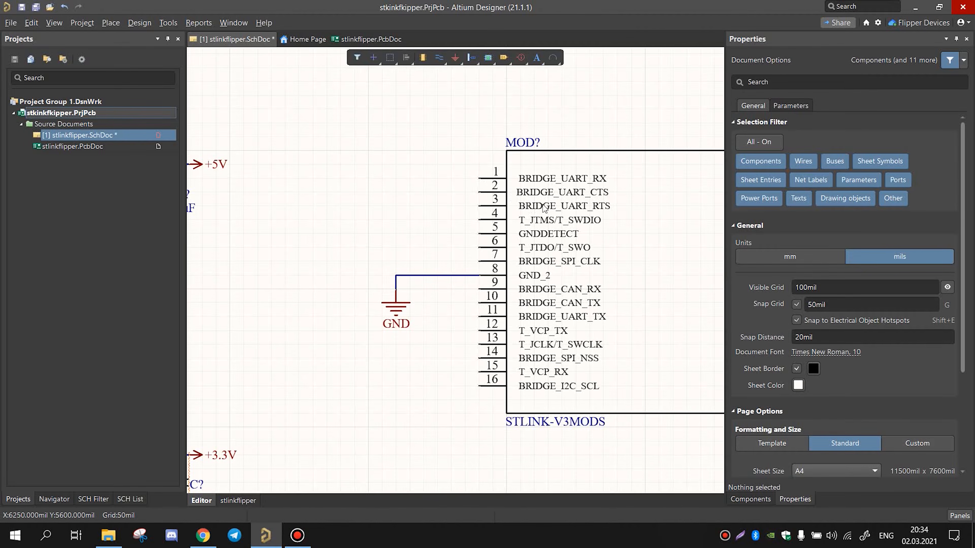
pyautogui.keyDown('ctrl'); pyautogui.scroll(2, 447, 349); pyautogui.keyUp('ctrl')
pyautogui.hotkey('ctrl', 'v')
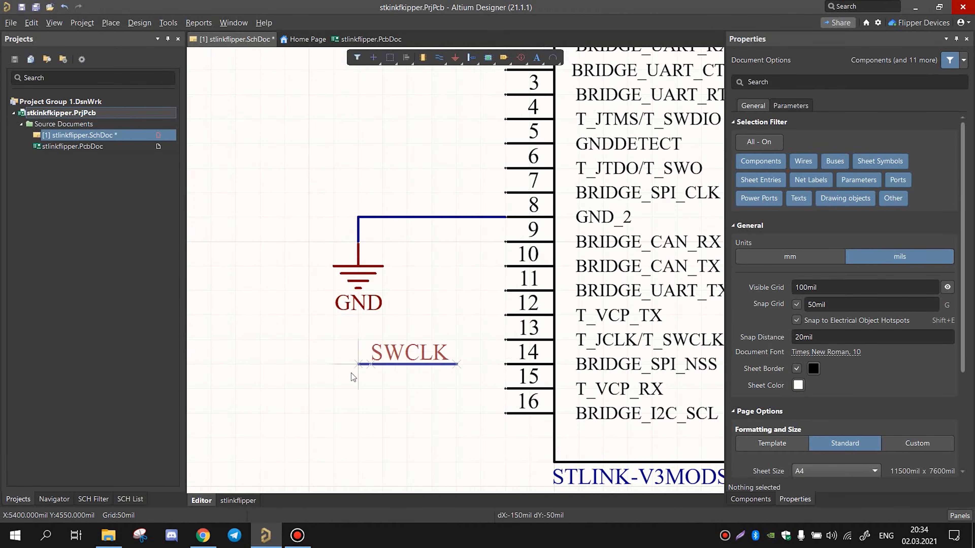
pyautogui.click(407, 344)
# Step: Compare the SWCLK net labels on the PLS-10R header and on the STLINK-V3MODS module
pyautogui.moveTo(440, 414); pyautogui.dragTo(310, 408, button='right')
pyautogui.keyDown('ctrl'); pyautogui.scroll(1, 407, 340); pyautogui.keyUp('ctrl')
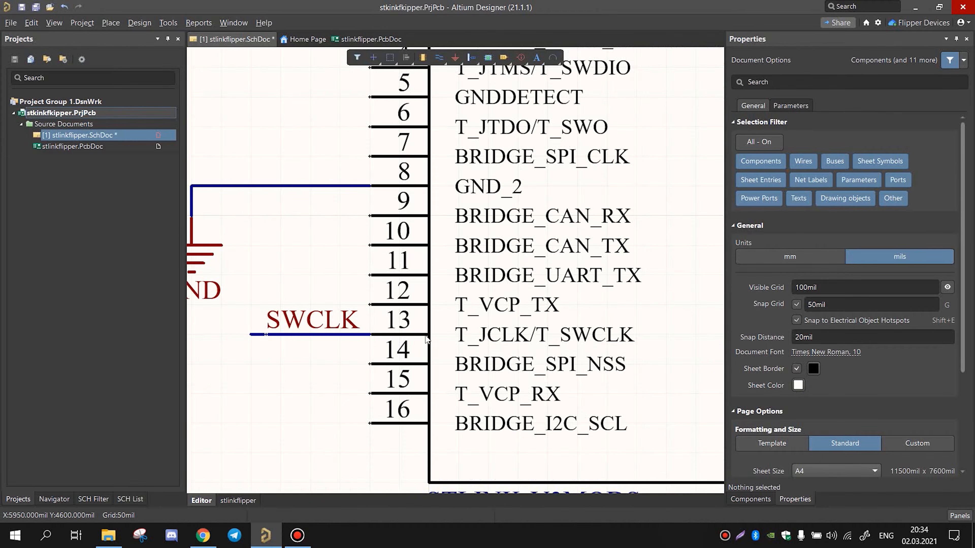
pyautogui.keyDown('ctrl'); pyautogui.scroll(-3, 575, 341); pyautogui.keyUp('ctrl')
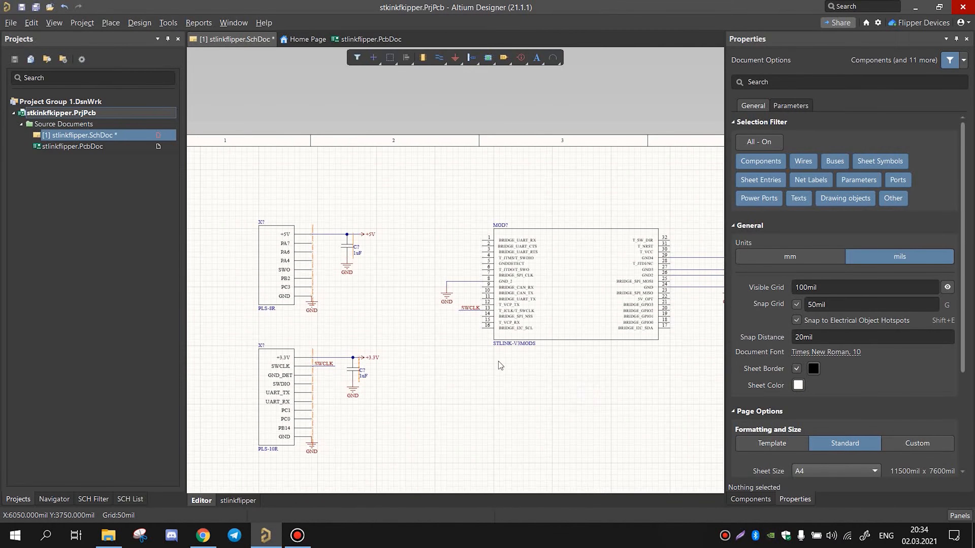
pyautogui.keyDown('ctrl'); pyautogui.scroll(1, 498, 361); pyautogui.keyUp('ctrl')
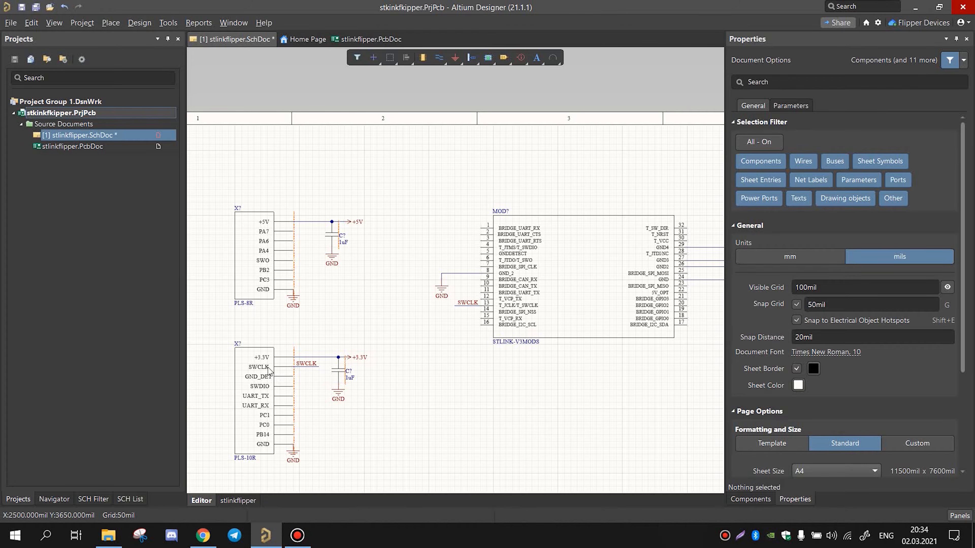
pyautogui.keyDown('ctrl'); pyautogui.scroll(2, 494, 311); pyautogui.keyUp('ctrl')
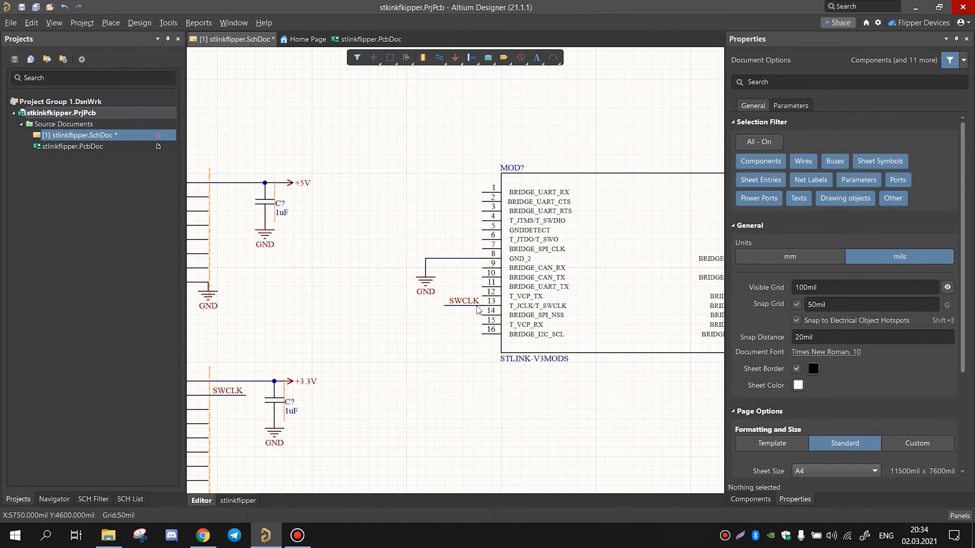
pyautogui.keyDown('ctrl'); pyautogui.scroll(-2, 444, 310); pyautogui.keyUp('ctrl')
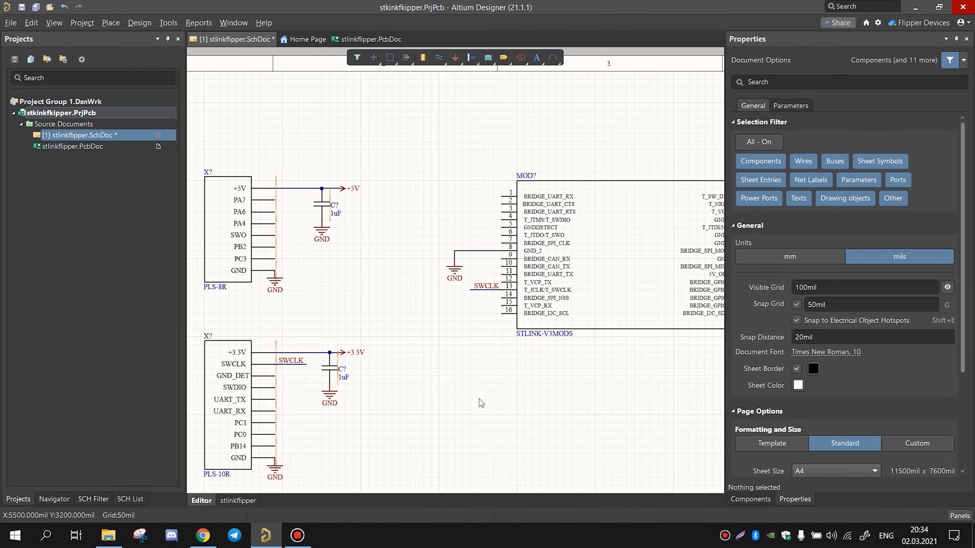
pyautogui.moveTo(479, 400); pyautogui.dragTo(489, 362, button='right')
pyautogui.click(308, 328)
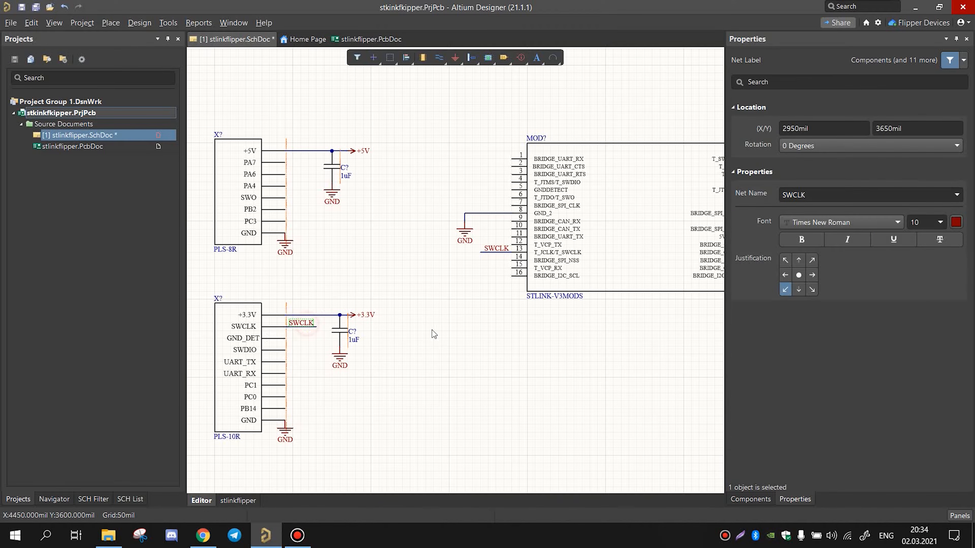
pyautogui.click(499, 249)
pyautogui.click(467, 341)
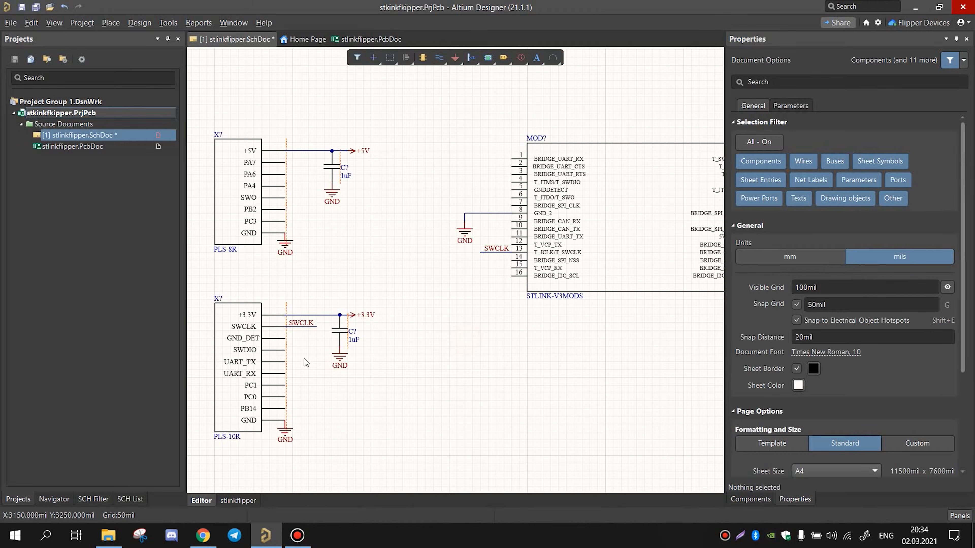
# Step: Copy the PLS-10R header's SWCLK wire stub and net label onto its SWDIO pin
pyautogui.keyDown('ctrl'); pyautogui.scroll(2, 304, 358); pyautogui.keyUp('ctrl')
pyautogui.moveTo(329, 349); pyautogui.dragTo(440, 317, button='right')
pyautogui.keyDown('ctrl'); pyautogui.scroll(1, 424, 304); pyautogui.keyUp('ctrl')
pyautogui.click(399, 286)
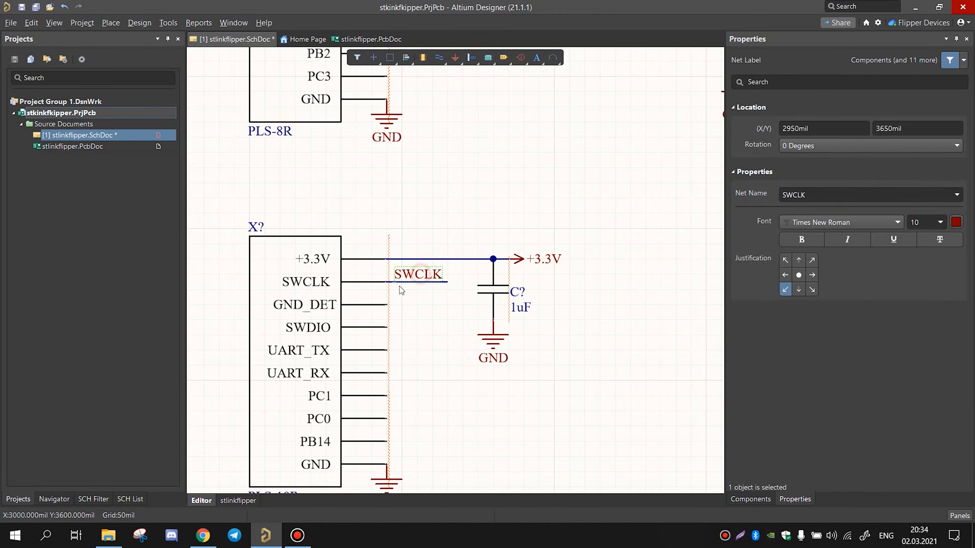
pyautogui.keyDown('shift'); pyautogui.click(390, 283); pyautogui.keyUp('shift')
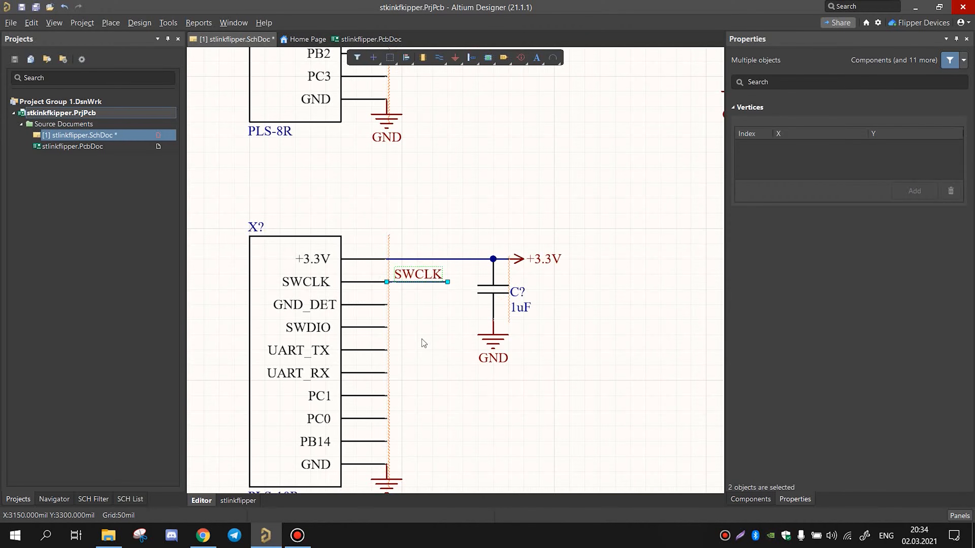
pyautogui.click(419, 363)
pyautogui.keyDown('ctrl'); pyautogui.scroll(1, 420, 356); pyautogui.keyUp('ctrl')
pyautogui.moveTo(412, 346); pyautogui.dragTo(378, 384, button='right')
pyautogui.hotkey('ctrl', 'v')
pyautogui.click(357, 349)
# Step: Rename the net label on the PLS-10R header's SWDIO pin to SWDIO
pyautogui.click(389, 339)
pyautogui.click(804, 195)
pyautogui.press('BackSpace')
pyautogui.press('BackSpace')
pyautogui.press('BackSpace')
pyautogui.write('DIO')
pyautogui.click(598, 420)
# Step: Copy the SWDIO wire stub with its net label onto pin 4 (T_JTMS/T_SWDIO) of the STLINK-V3MODS module
pyautogui.keyDown('shift'); pyautogui.click(407, 364); pyautogui.keyUp('shift')
pyautogui.hotkey('ctrl', 'c')
pyautogui.hotkey('ctrl', 'v')
pyautogui.click(273, 247)
# Step: Compare the unconnected pins of the two headers with those of the STLINK-V3MODS module
pyautogui.keyDown('ctrl'); pyautogui.scroll(-8, 273, 253); pyautogui.keyUp('ctrl')
pyautogui.moveTo(261, 400); pyautogui.dragTo(499, 374, button='right')
pyautogui.keyDown('ctrl'); pyautogui.scroll(1, 444, 274); pyautogui.keyUp('ctrl')
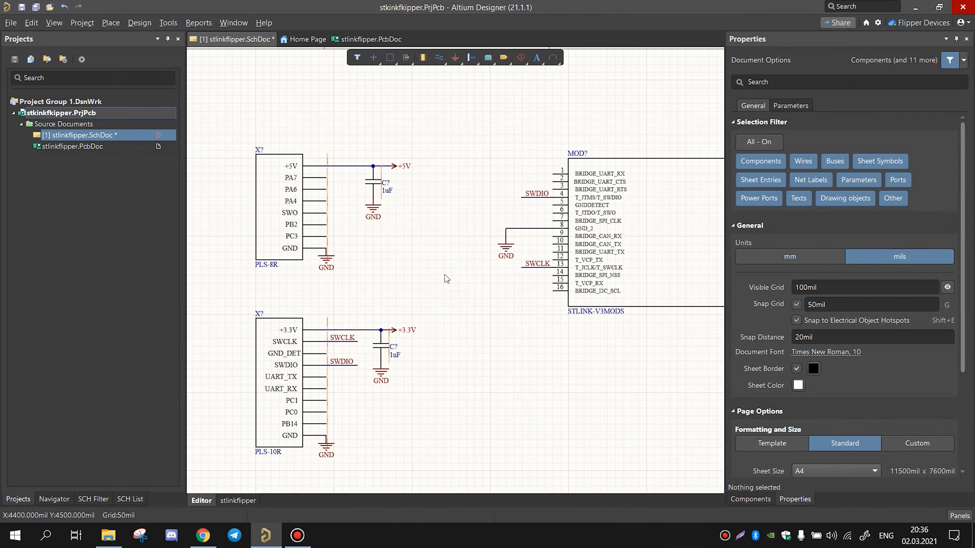
pyautogui.keyDown('ctrl'); pyautogui.scroll(1, 417, 235); pyautogui.keyUp('ctrl')
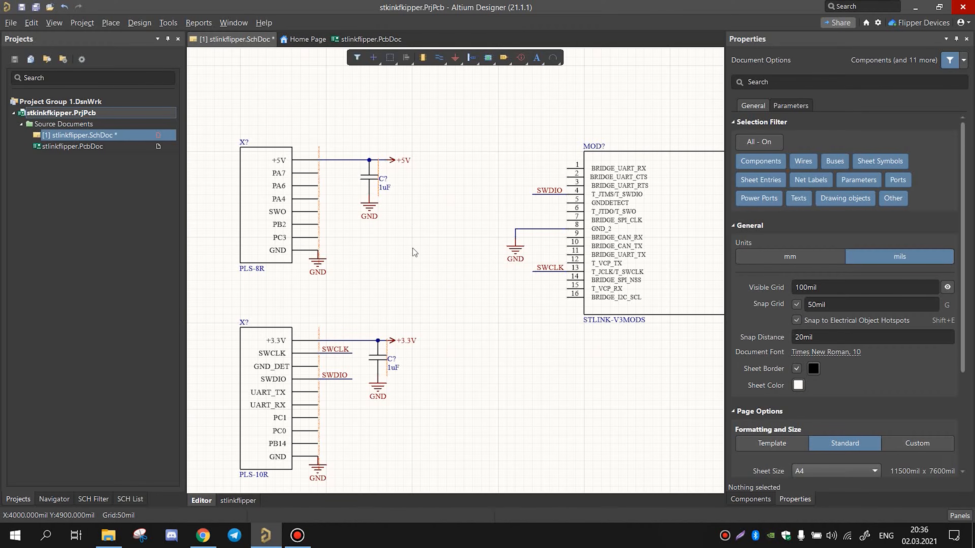
pyautogui.keyDown('ctrl'); pyautogui.scroll(1, 357, 199); pyautogui.keyUp('ctrl')
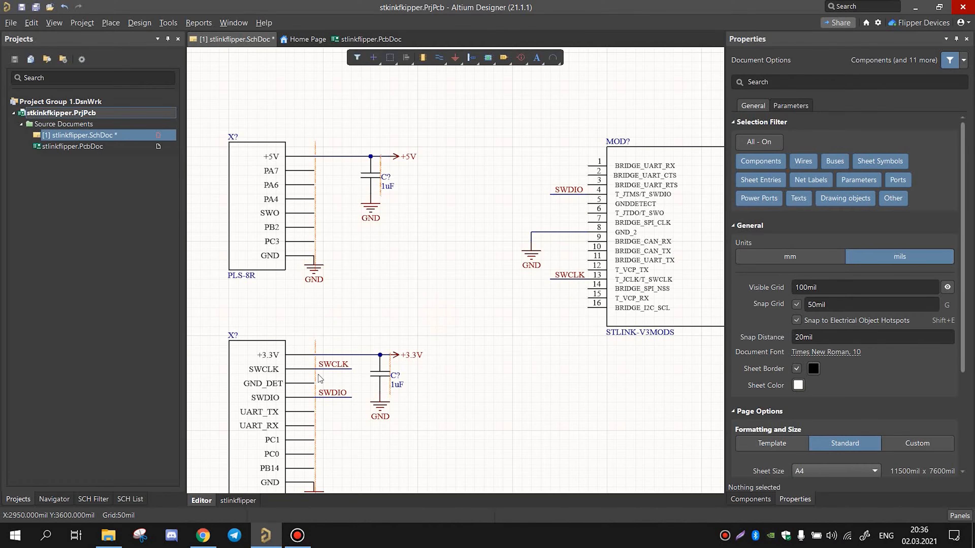
pyautogui.keyDown('ctrl'); pyautogui.scroll(3, 543, 294); pyautogui.keyUp('ctrl')
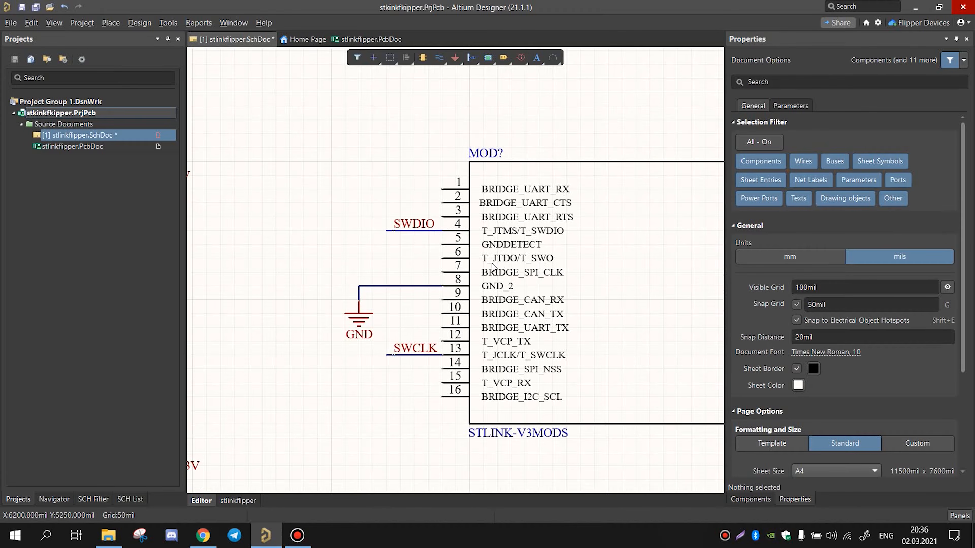
pyautogui.keyDown('ctrl'); pyautogui.scroll(-3, 407, 281); pyautogui.keyUp('ctrl')
pyautogui.keyDown('ctrl'); pyautogui.scroll(3, 305, 323); pyautogui.keyUp('ctrl')
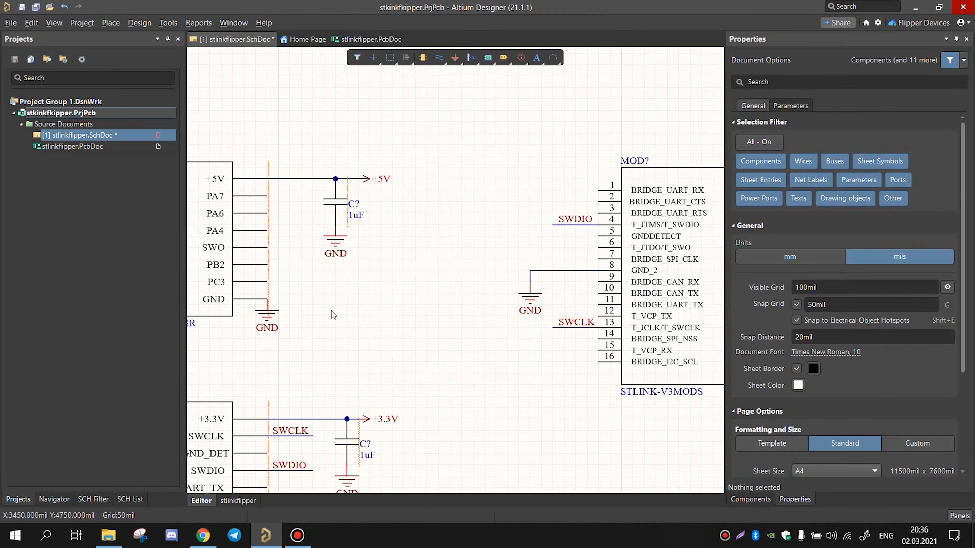
# Step: Copy the SWCLK wire stub and net label from the PLS-10R header onto the PLS-8R header's SWO pin
pyautogui.scroll(-1, 352, 393)
pyautogui.click(316, 443)
pyautogui.keyDown('ctrl'); pyautogui.scroll(1, 299, 445); pyautogui.keyUp('ctrl')
pyautogui.keyDown('shift'); pyautogui.click(294, 441); pyautogui.keyUp('shift')
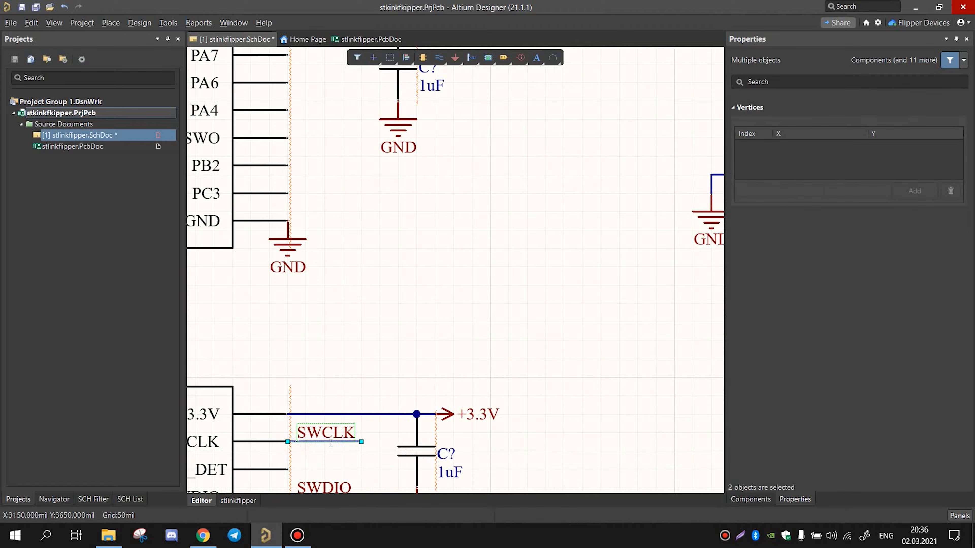
pyautogui.hotkey('ctrl', 'c')
pyautogui.hotkey('ctrl', 'v')
pyautogui.keyDown('ctrl'); pyautogui.scroll(-2, 407, 305); pyautogui.keyUp('ctrl')
pyautogui.keyDown('ctrl'); pyautogui.scroll(2, 330, 308); pyautogui.keyUp('ctrl')
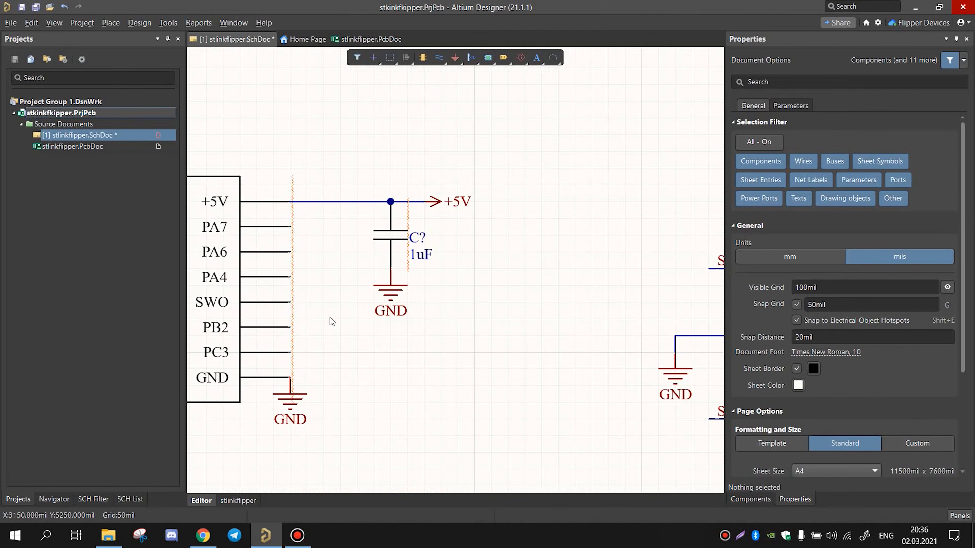
pyautogui.click(297, 303)
# Step: Rename the net label on the PLS-8R header's SWO pin to SWO
pyautogui.doubleClick(334, 294)
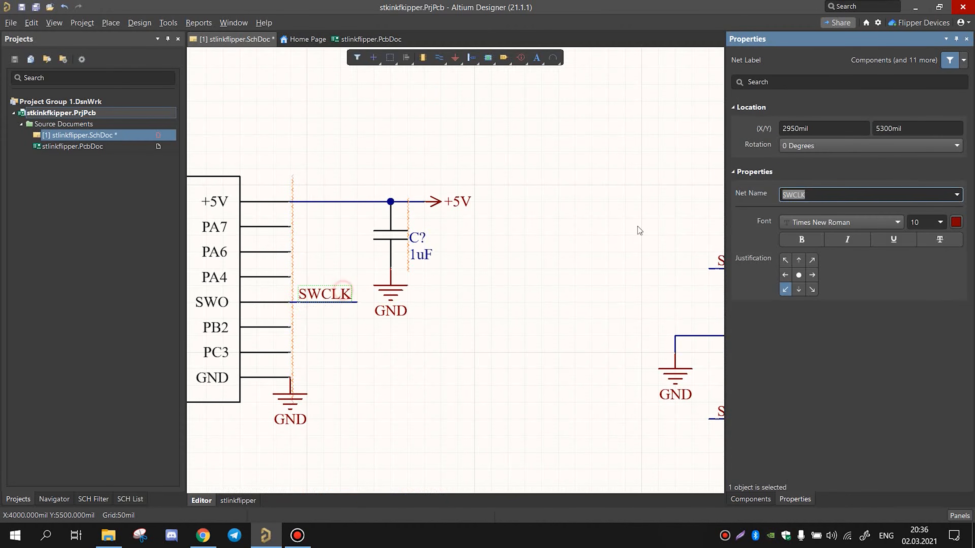
pyautogui.click(841, 193)
pyautogui.click(395, 462)
# Step: Copy the SWO wire stub with its net label onto pin 6 (T_JTDO/T_SWO) of the STLINK-V3MODS module
pyautogui.keyDown('shift'); pyautogui.click(352, 302); pyautogui.keyUp('shift')
pyautogui.hotkey('ctrl', 'c')
pyautogui.click(477, 326)
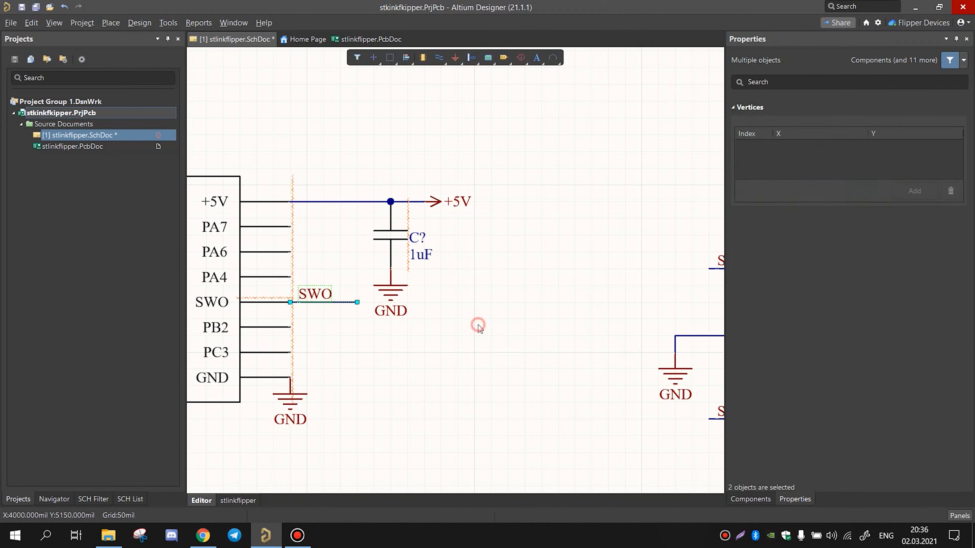
pyautogui.keyDown('ctrl'); pyautogui.scroll(3, 633, 308); pyautogui.keyUp('ctrl')
pyautogui.hotkey('ctrl', 'v')
pyautogui.click(398, 343)
pyautogui.click(336, 327)
# Step: Examine the pins of the PLS-8R and PLS-10R headers that still have no net label
pyautogui.keyDown('ctrl'); pyautogui.scroll(-3, 334, 333); pyautogui.keyUp('ctrl')
pyautogui.keyDown('ctrl'); pyautogui.scroll(3, 331, 233); pyautogui.keyUp('ctrl')
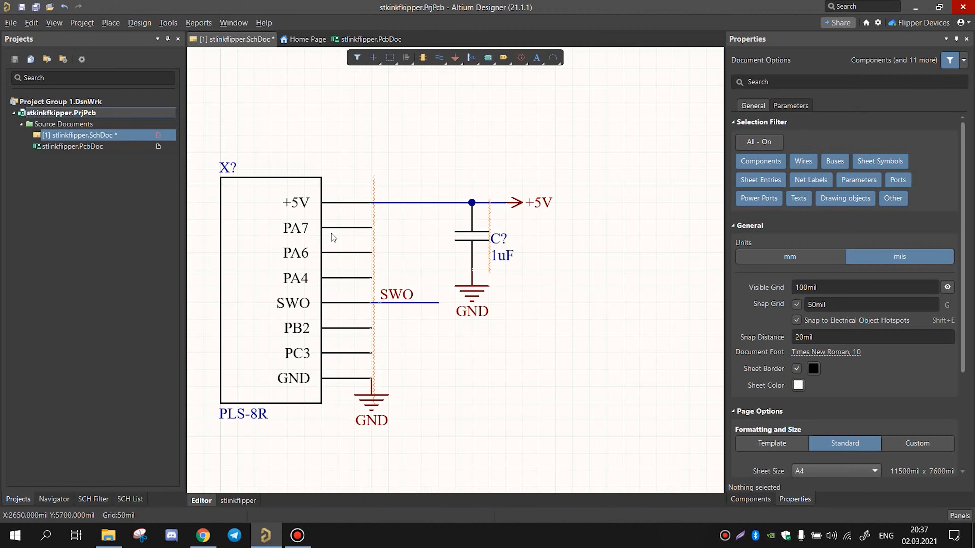
pyautogui.keyDown('ctrl'); pyautogui.scroll(-4, 348, 246); pyautogui.keyUp('ctrl')
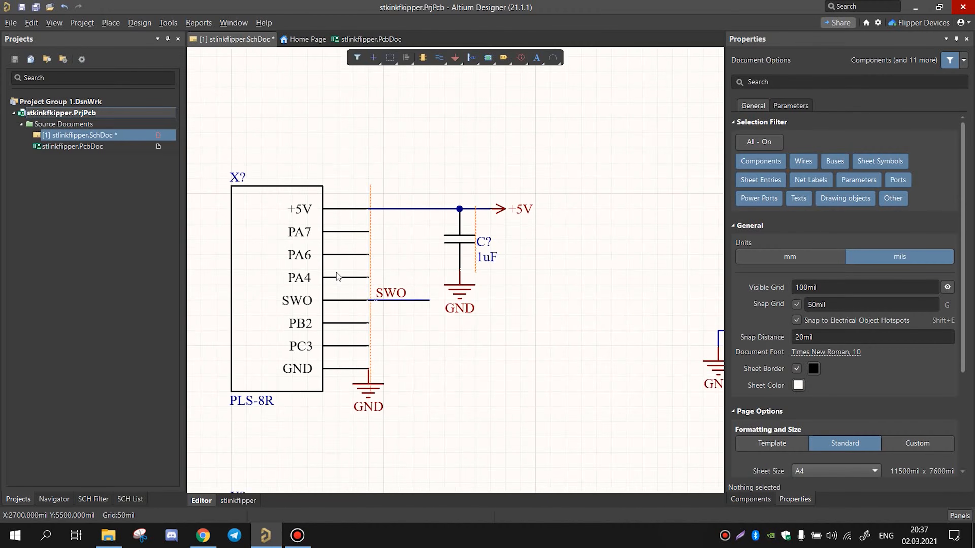
pyautogui.scroll(-10, 349, 296)
pyautogui.scroll(3, 408, 313)
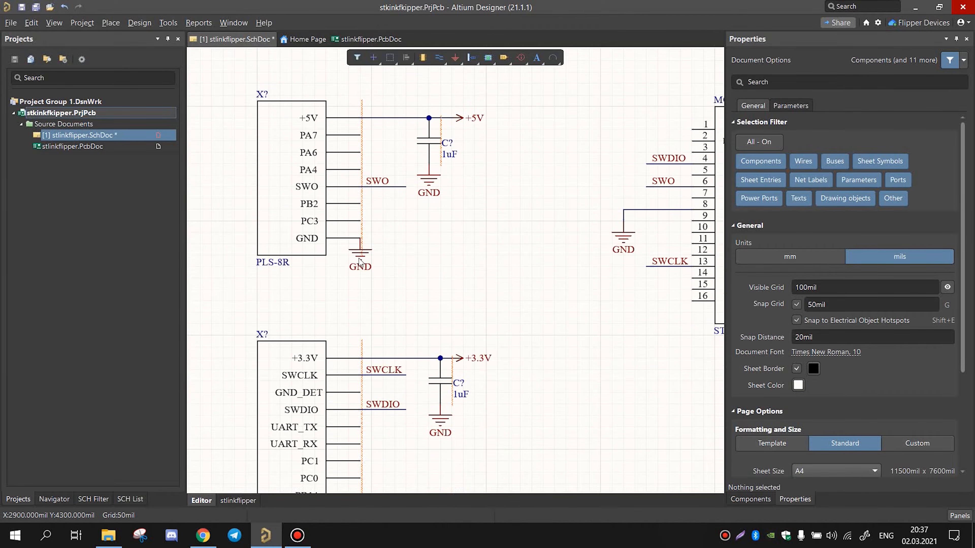
pyautogui.keyDown('ctrl'); pyautogui.scroll(2, 383, 237); pyautogui.keyUp('ctrl')
pyautogui.moveTo(410, 304); pyautogui.dragTo(438, 347, button='right')
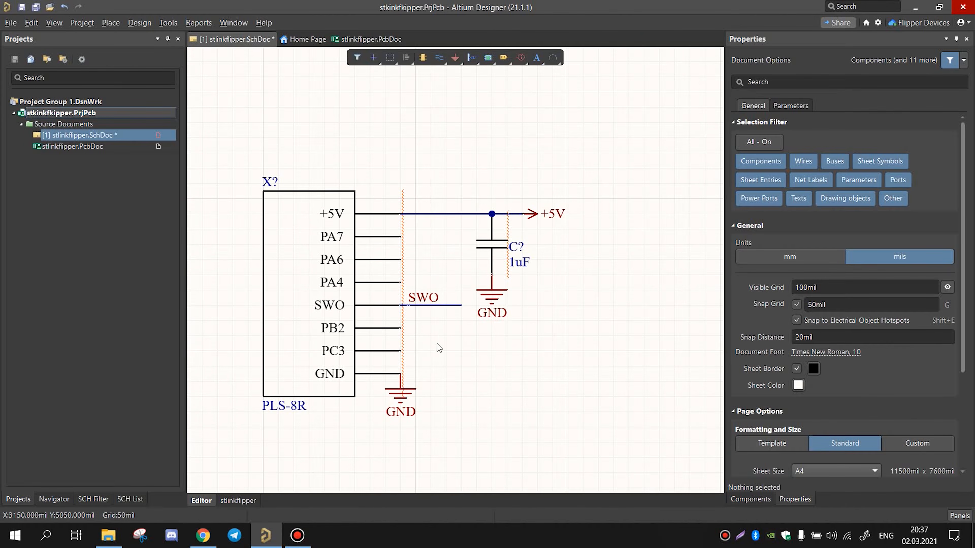
pyautogui.scroll(1, 414, 249)
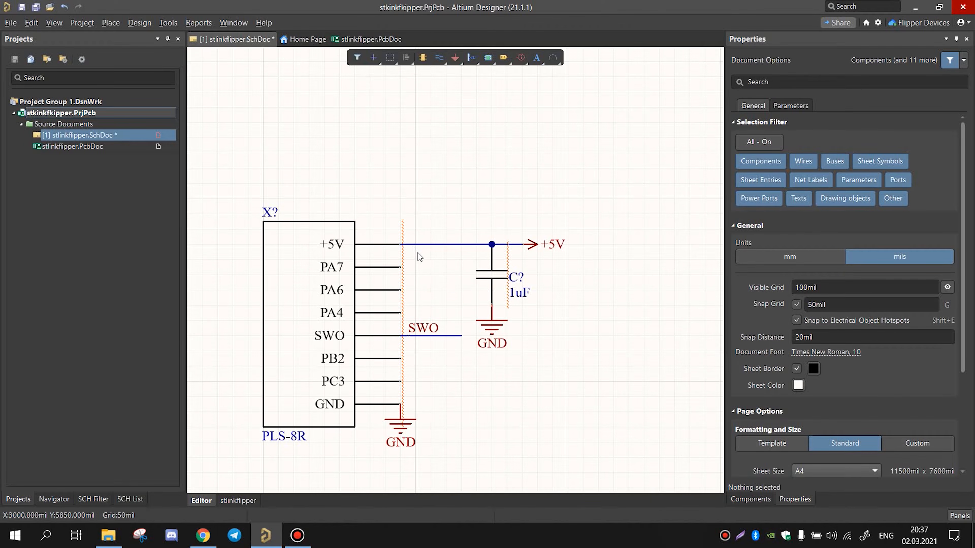
# Step: Paste the copied SWO wire stub and net label onto the PLS-8R header's PA7 pin
pyautogui.keyDown('ctrl'); pyautogui.scroll(1, 463, 320); pyautogui.keyUp('ctrl')
pyautogui.keyDown('ctrl'); pyautogui.scroll(1, 449, 261); pyautogui.keyUp('ctrl')
pyautogui.moveTo(420, 289); pyautogui.dragTo(401, 360, button='right')
pyautogui.keyDown('ctrl'); pyautogui.scroll(1, 404, 334); pyautogui.keyUp('ctrl')
pyautogui.hotkey('ctrl', 'v')
pyautogui.click(354, 295)
pyautogui.keyDown('ctrl'); pyautogui.scroll(-1, 408, 337); pyautogui.keyUp('ctrl')
pyautogui.moveTo(409, 337); pyautogui.dragTo(431, 368, button='right')
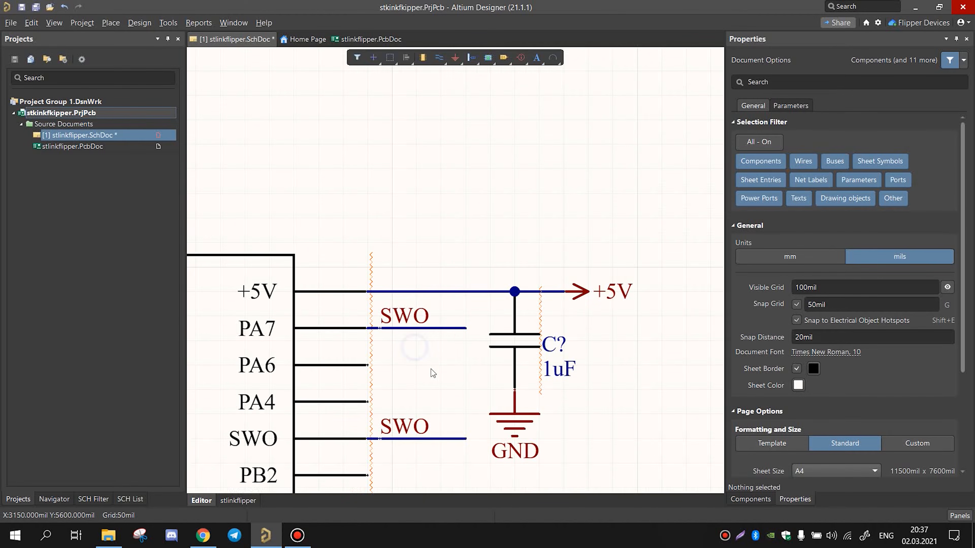
# Step: Rename the net label on the PLS-8R header's PA7 pin to PA7
pyautogui.click(446, 329)
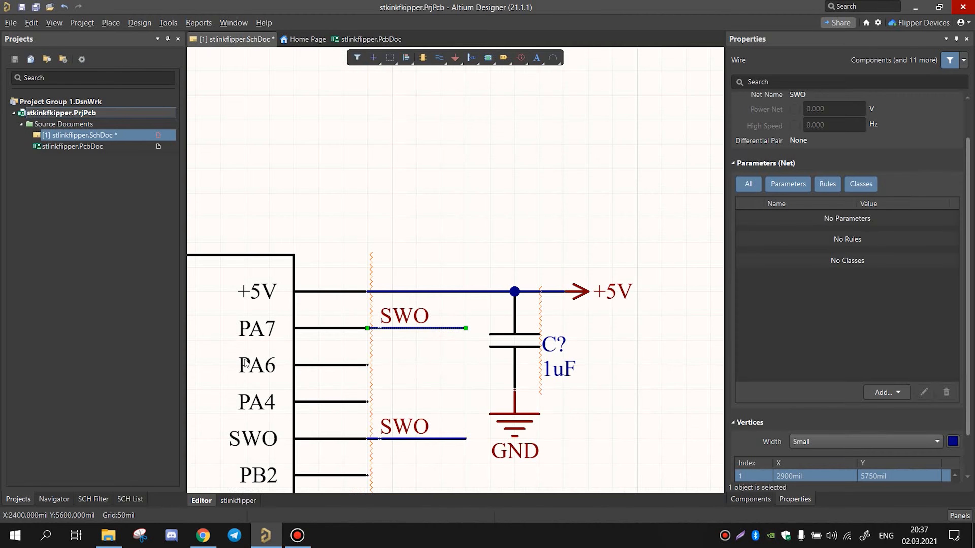
pyautogui.keyDown('ctrl'); pyautogui.scroll(1, 429, 261); pyautogui.keyUp('ctrl')
pyautogui.rightClick(445, 235)
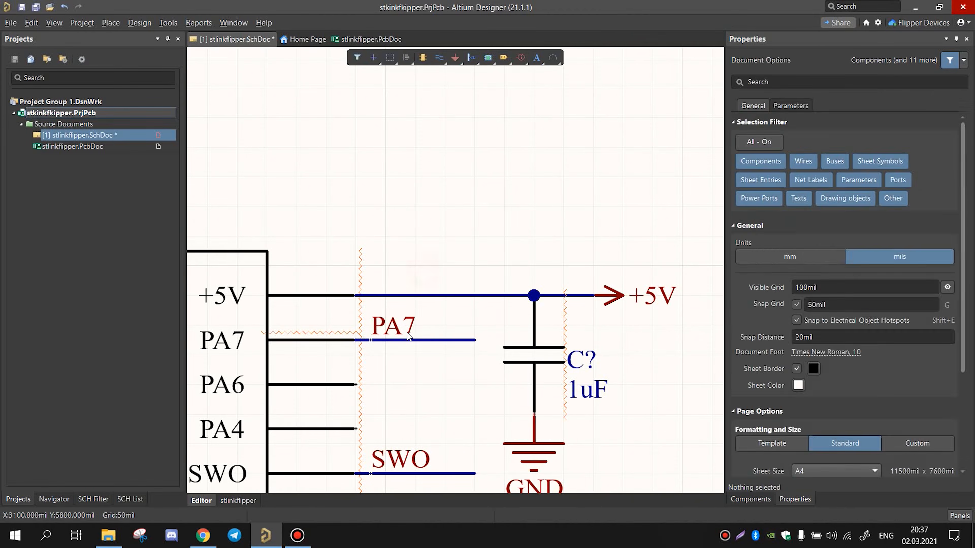
# Step: Copy the PA7 wire stub and net label onto the PLS-8R header's PA6 pin and rename the copied label PA6
pyautogui.keyDown('ctrl'); pyautogui.scroll(-1, 402, 326); pyautogui.keyUp('ctrl')
pyautogui.click(368, 274)
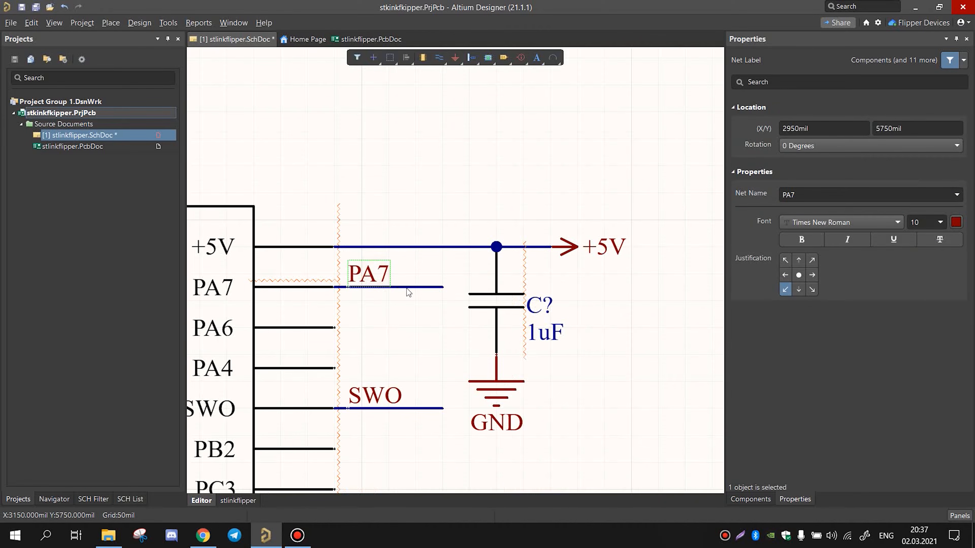
pyautogui.keyDown('shift'); pyautogui.click(407, 287); pyautogui.keyUp('shift')
pyautogui.keyDown('ctrl'); pyautogui.scroll(-1, 393, 333); pyautogui.keyUp('ctrl')
pyautogui.moveTo(385, 343); pyautogui.dragTo(414, 323, button='right')
pyautogui.keyDown('ctrl'); pyautogui.scroll(1, 413, 317); pyautogui.keyUp('ctrl')
pyautogui.hotkey('ctrl', 'c')
pyautogui.hotkey('ctrl', 'v')
pyautogui.click(365, 307)
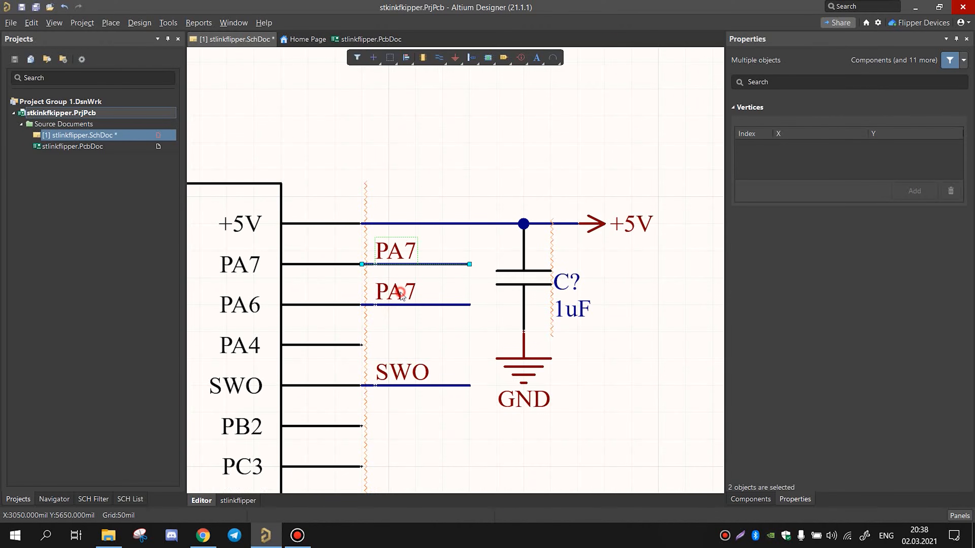
pyautogui.doubleClick(401, 293)
pyautogui.click(807, 193)
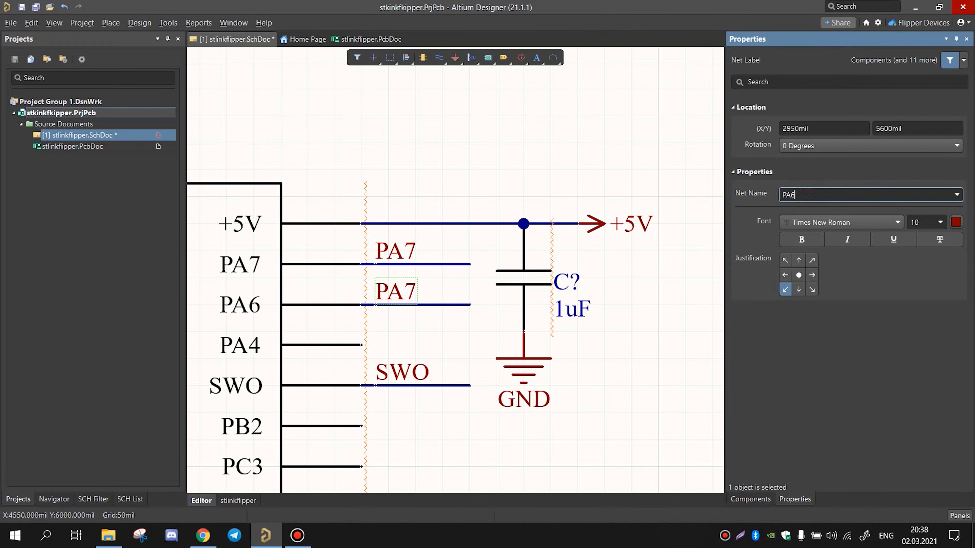
# Step: Paste a copy of the wire stub and net label onto the PLS-8R header's PA4 pin and name it PA4
pyautogui.hotkey('ctrl', 'c')
pyautogui.hotkey('ctrl', 'v')
pyautogui.click(361, 345)
pyautogui.doubleClick(386, 333)
pyautogui.write('4')
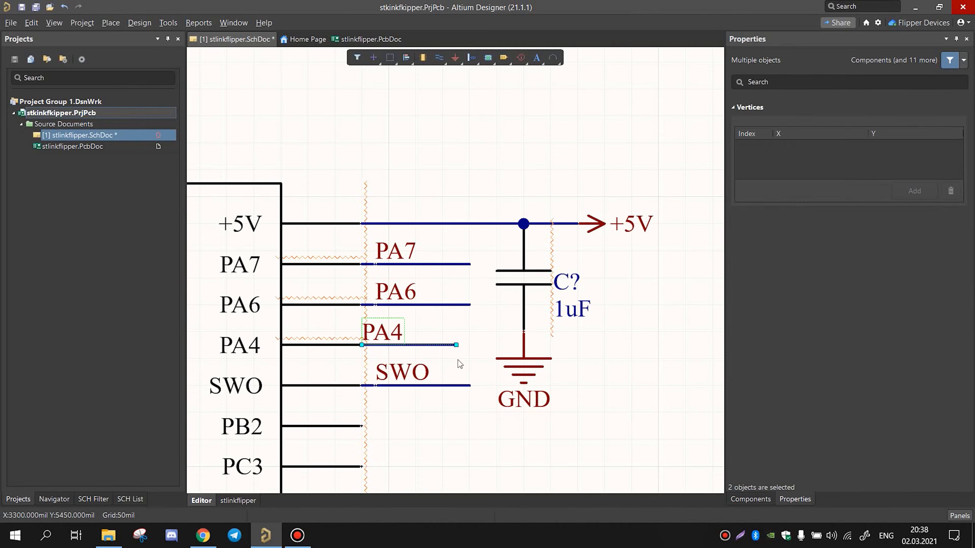
# Step: Add wire stubs with net labels PB2 and PC3 to the matching pins of the PLS-8R header
pyautogui.hotkey('ctrl', 'v')
pyautogui.click(362, 426)
pyautogui.click(827, 194)
pyautogui.write('B2')
pyautogui.keyDown('ctrl'); pyautogui.scroll(-1, 462, 329); pyautogui.keyUp('ctrl')
pyautogui.hotkey('ctrl', 'v')
pyautogui.click(424, 304)
pyautogui.write('C3')
# Step: Add wire stubs with net labels GND_DET, UART_TX, UART_RX, PC1, PC0 and PB14 to the matching pins of the PLS-10R header
pyautogui.scroll(-8, 607, 332)
pyautogui.hotkey('ctrl', 'v')
pyautogui.write('UART_TX')
pyautogui.click(506, 402)
pyautogui.write('UART_RX')
pyautogui.hotkey('ctrl', 'v')
pyautogui.write('PC1')
pyautogui.hotkey('ctrl', 'v')
pyautogui.hotkey('ctrl', 'v')
pyautogui.write('PB14')
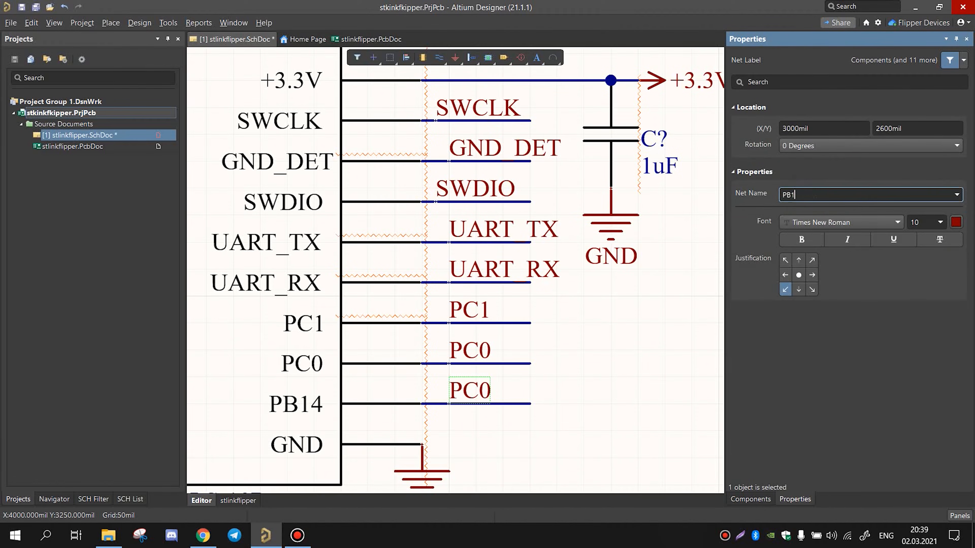
# Step: Examine the pin names of the STLINK-V3MODS module and compare them with the nets on the two headers
pyautogui.keyDown('ctrl'); pyautogui.scroll(-5, 414, 335); pyautogui.keyUp('ctrl')
pyautogui.keyDown('ctrl'); pyautogui.scroll(3, 436, 220); pyautogui.keyUp('ctrl')
pyautogui.moveTo(523, 315); pyautogui.dragTo(535, 300, button='right')
pyautogui.keyDown('ctrl'); pyautogui.scroll(1, 386, 208); pyautogui.keyUp('ctrl')
pyautogui.keyDown('ctrl'); pyautogui.scroll(1, 386, 208); pyautogui.keyUp('ctrl')
pyautogui.moveTo(615, 232); pyautogui.dragTo(560, 188, button='right')
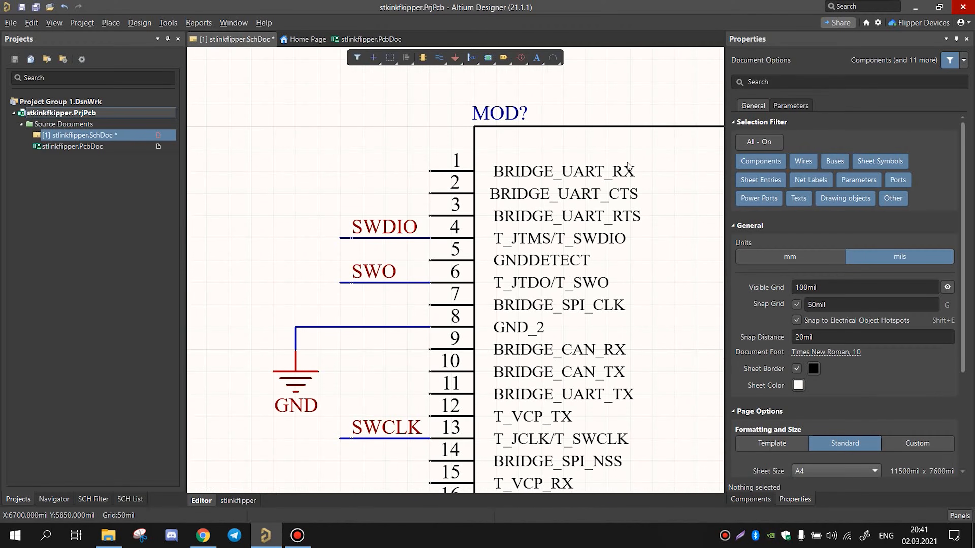
pyautogui.keyDown('ctrl'); pyautogui.scroll(-5, 526, 293); pyautogui.keyUp('ctrl')
pyautogui.keyDown('ctrl'); pyautogui.scroll(2, 607, 192); pyautogui.keyUp('ctrl')
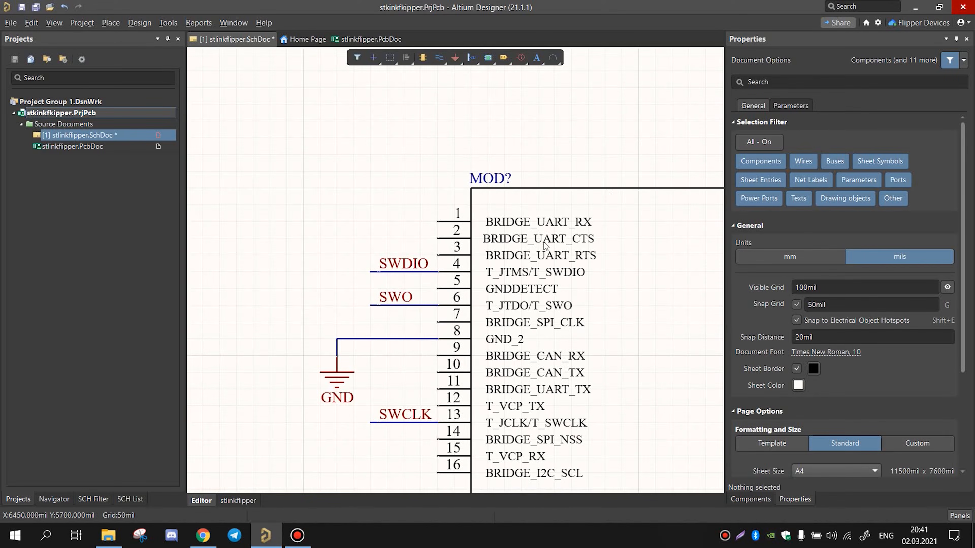
pyautogui.keyDown('ctrl'); pyautogui.scroll(3, 538, 223); pyautogui.keyUp('ctrl')
pyautogui.moveTo(484, 293); pyautogui.dragTo(537, 320, button='right')
pyautogui.keyDown('ctrl'); pyautogui.scroll(-3, 482, 261); pyautogui.keyUp('ctrl')
pyautogui.keyDown('ctrl'); pyautogui.scroll(-7, 486, 275); pyautogui.keyUp('ctrl')
pyautogui.moveTo(336, 392); pyautogui.dragTo(499, 294, button='right')
pyautogui.keyDown('ctrl'); pyautogui.scroll(3, 414, 382); pyautogui.keyUp('ctrl')
pyautogui.keyDown('ctrl'); pyautogui.scroll(1, 395, 463); pyautogui.keyUp('ctrl')
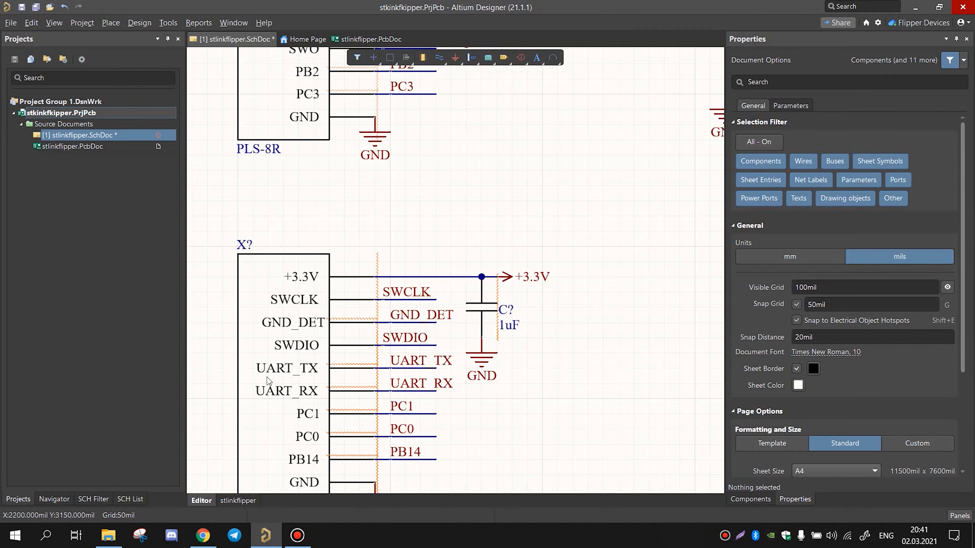
# Step: Copy the header's UART_TX wire stub and net label onto pin 1 (BRIDGE_UART_RX) of the STLINK-V3MODS module
pyautogui.click(400, 363)
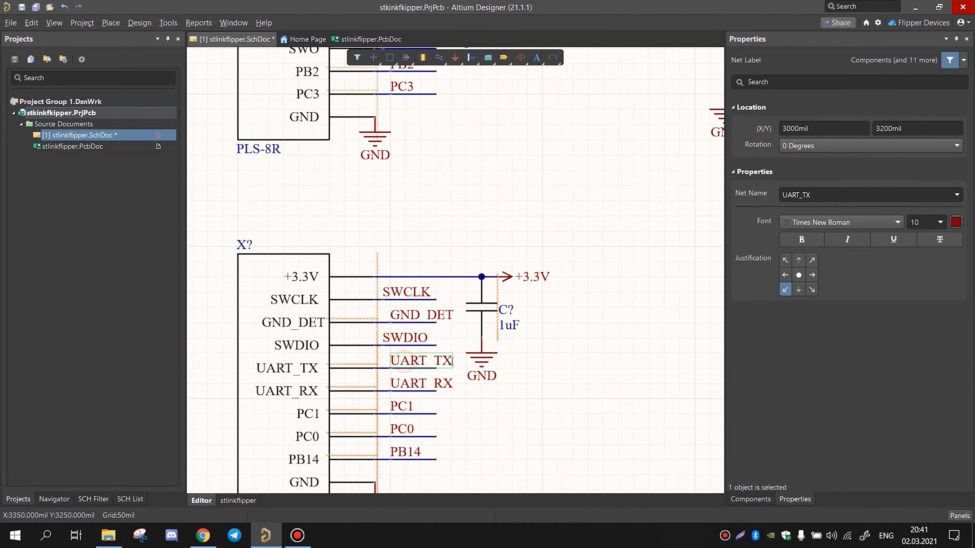
pyautogui.keyDown('ctrl'); pyautogui.scroll(1, 385, 397); pyautogui.keyUp('ctrl')
pyautogui.keyDown('shift'); pyautogui.click(363, 370); pyautogui.keyUp('shift')
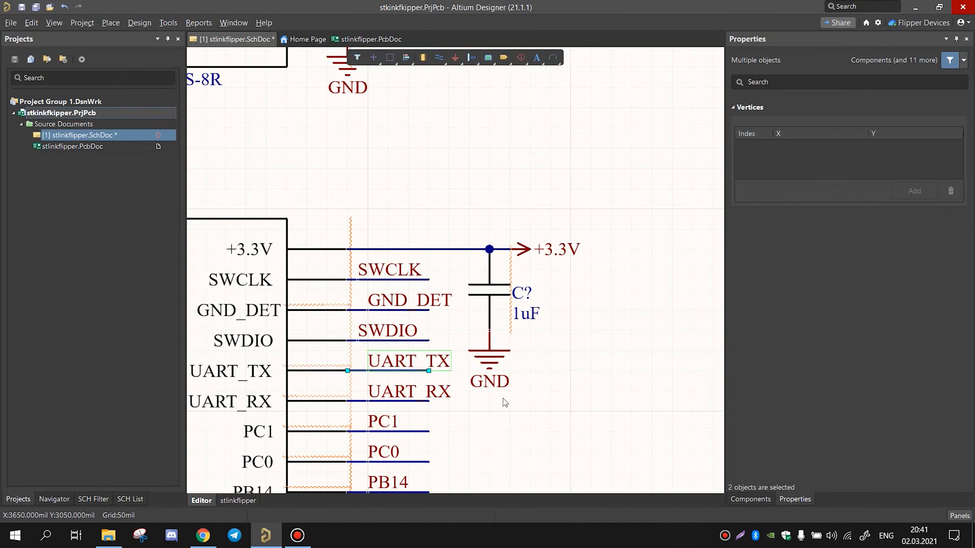
pyautogui.click(597, 367)
pyautogui.keyDown('ctrl'); pyautogui.scroll(-4, 598, 362); pyautogui.keyUp('ctrl')
pyautogui.moveTo(642, 302); pyautogui.dragTo(339, 471, button='right')
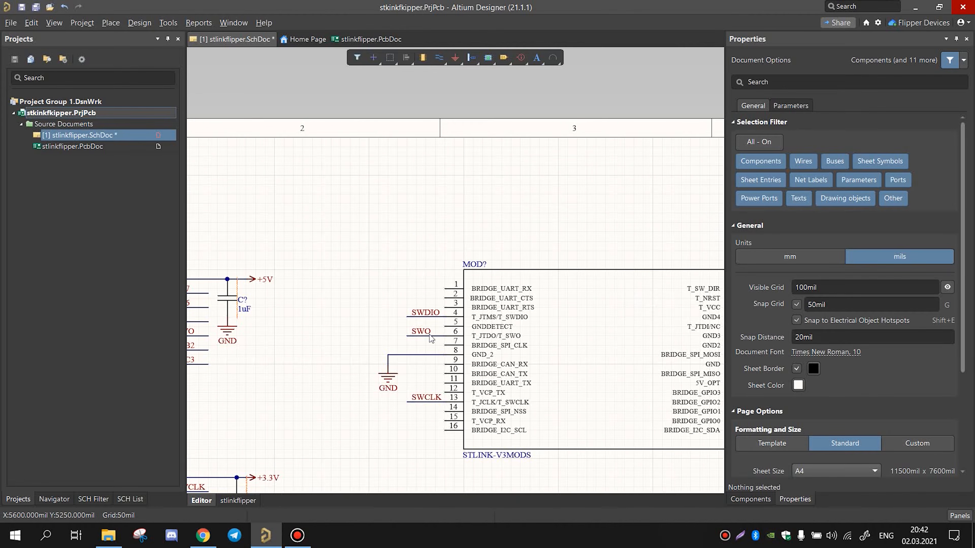
pyautogui.keyDown('ctrl'); pyautogui.scroll(2, 442, 319); pyautogui.keyUp('ctrl')
pyautogui.keyDown('ctrl'); pyautogui.scroll(1, 442, 319); pyautogui.keyUp('ctrl')
pyautogui.hotkey('ctrl', 'v')
pyautogui.click(448, 283)
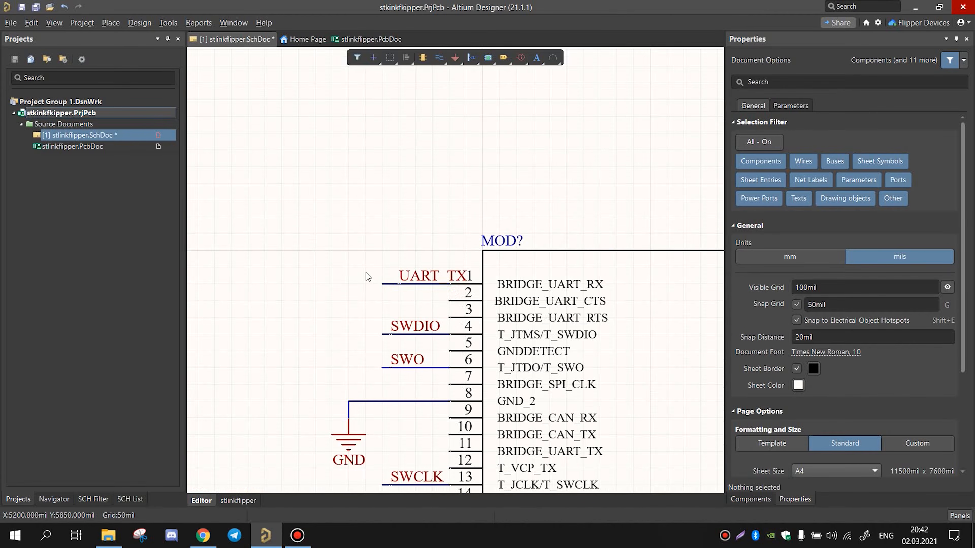
# Step: Copy the header's UART_RX wire stub and net label onto pin 11 (BRIDGE_UART_TX) of the STLINK-V3MODS module
pyautogui.keyDown('ctrl'); pyautogui.scroll(-2, 238, 326); pyautogui.keyUp('ctrl')
pyautogui.moveTo(248, 353); pyautogui.dragTo(645, 132, button='right')
pyautogui.keyDown('ctrl'); pyautogui.scroll(2, 540, 320); pyautogui.keyUp('ctrl')
pyautogui.click(535, 400)
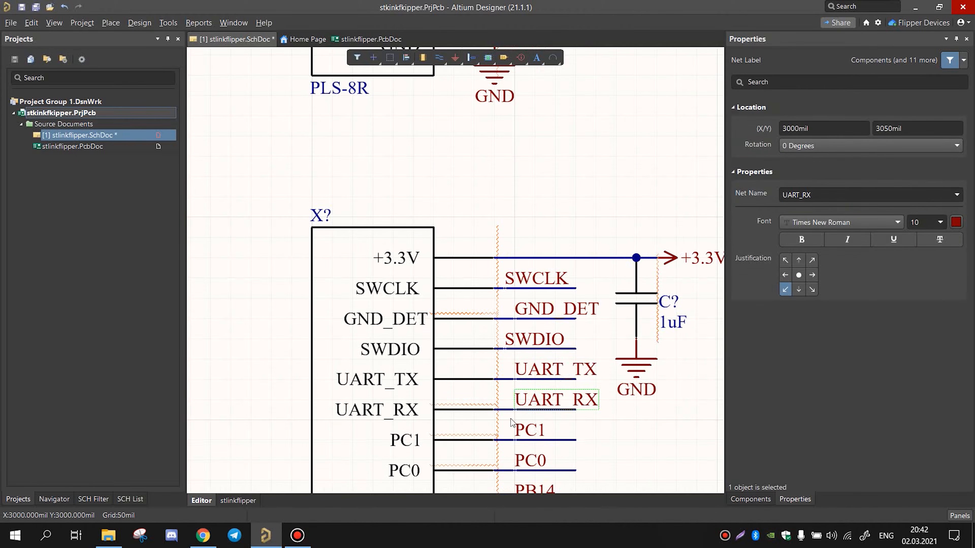
pyautogui.keyDown('shift'); pyautogui.click(504, 410); pyautogui.keyUp('shift')
pyautogui.hotkey('ctrl', 'c')
pyautogui.keyDown('ctrl'); pyautogui.scroll(-5, 495, 426); pyautogui.keyUp('ctrl')
pyautogui.moveTo(666, 282); pyautogui.dragTo(389, 370, button='right')
pyautogui.keyDown('ctrl'); pyautogui.scroll(4, 389, 370); pyautogui.keyUp('ctrl')
pyautogui.moveTo(508, 407); pyautogui.dragTo(519, 357, button='right')
pyautogui.hotkey('ctrl', 'v')
pyautogui.click(447, 344)
# Step: Shift the UART_RX and UART_TX net labels along their module wire stubs, away from the pin numbers
pyautogui.keyDown('ctrl'); pyautogui.scroll(3, 447, 345); pyautogui.keyUp('ctrl')
pyautogui.moveTo(447, 346); pyautogui.dragTo(341, 367)
pyautogui.click(379, 272)
pyautogui.keyDown('ctrl'); pyautogui.scroll(-8, 363, 312); pyautogui.keyUp('ctrl')
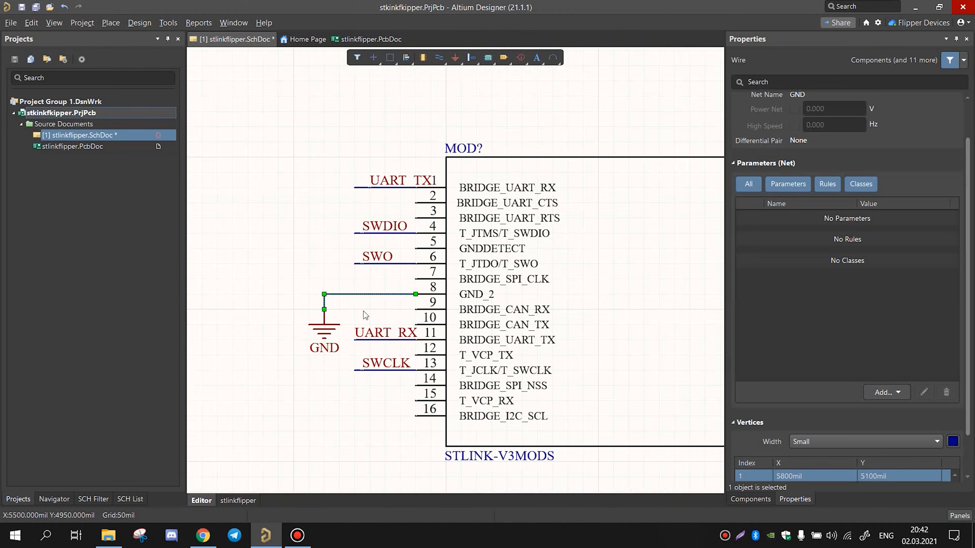
pyautogui.click(364, 311)
pyautogui.moveTo(389, 165); pyautogui.dragTo(423, 276, button='right')
pyautogui.keyDown('ctrl'); pyautogui.scroll(3, 423, 276); pyautogui.keyUp('ctrl')
pyautogui.moveTo(442, 299); pyautogui.dragTo(431, 299)
# Step: Copy the UART_TX wire stub and net label onto pin 2 (BRIDGE_UART_CTS) of the module
pyautogui.click(422, 294)
pyautogui.keyDown('shift'); pyautogui.click(386, 303); pyautogui.keyUp('shift')
pyautogui.hotkey('ctrl', 'c')
pyautogui.keyDown('ctrl'); pyautogui.scroll(5, 436, 296); pyautogui.keyUp('ctrl')
pyautogui.hotkey('ctrl', 'v')
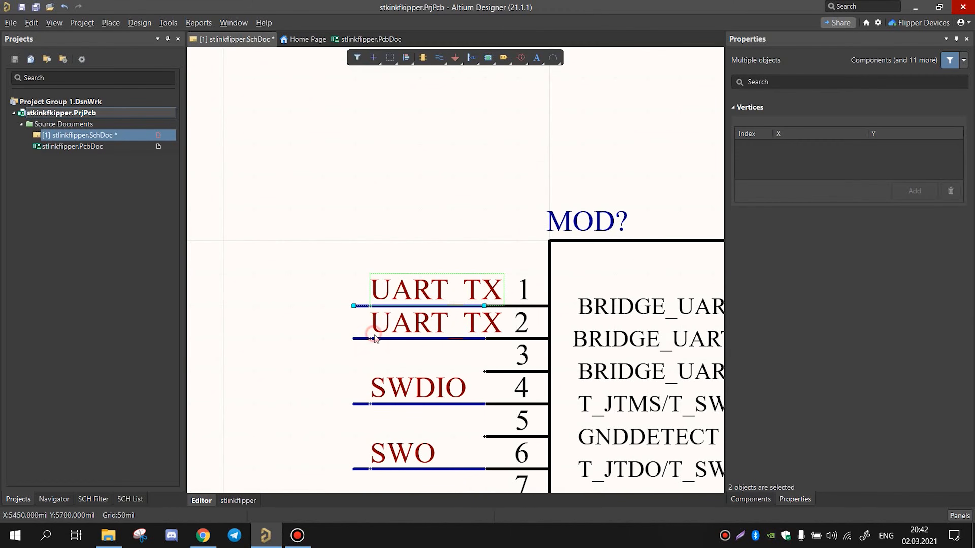
pyautogui.click(373, 339)
# Step: Paste a copied wire stub with net label onto pin 5 (GNDDETECT) of the module and rename it GND_DET
pyautogui.moveTo(399, 344); pyautogui.dragTo(267, 354, button='right')
pyautogui.keyDown('ctrl'); pyautogui.scroll(-2, 265, 358); pyautogui.keyUp('ctrl')
pyautogui.click(355, 226)
pyautogui.keyDown('shift'); pyautogui.click(355, 238); pyautogui.keyUp('shift')
pyautogui.hotkey('ctrl', 'v')
pyautogui.click(326, 305)
pyautogui.click(374, 295)
pyautogui.click(854, 194)
pyautogui.write('GNN_DET')
# Step: Copy the SWO wire stub and net label onto pin 7 (BRIDGE_SPI_CLK) and rename the copied label SPI_CLK
pyautogui.click(353, 319)
pyautogui.keyDown('shift'); pyautogui.click(357, 330); pyautogui.keyUp('shift')
pyautogui.hotkey('ctrl', 'v')
pyautogui.click(317, 354)
pyautogui.click(829, 195)
pyautogui.click(354, 311)
pyautogui.click(838, 193)
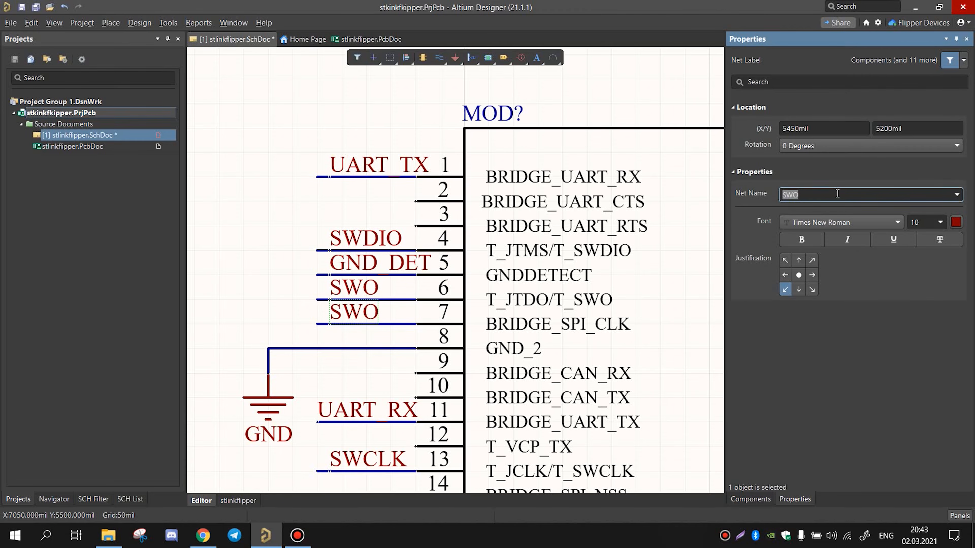
pyautogui.write('SPI_CLK')
# Step: Add wire stubs with net labels CAN_RX, CAN_TX and VCP_TX to module pins 9, 10 and 12
pyautogui.click(357, 324)
pyautogui.hotkey('ctrl', 'v')
pyautogui.scroll(-3, 357, 326)
pyautogui.write('CAN_RXCAN_TX')
pyautogui.doubleClick(348, 358)
pyautogui.write('VCP_TX')
# Step: Copy the VCP_TX wire stub and net label onto pin 14 (BRIDGE_SPI_NSS) and rename the copied label SPI_NSS
pyautogui.scroll(-2, 348, 358)
pyautogui.click(357, 298)
pyautogui.keyDown('shift'); pyautogui.click(357, 309); pyautogui.keyUp('shift')
pyautogui.hotkey('ctrl', 'c')
pyautogui.hotkey('ctrl', 'v')
pyautogui.click(330, 358)
pyautogui.click(356, 348)
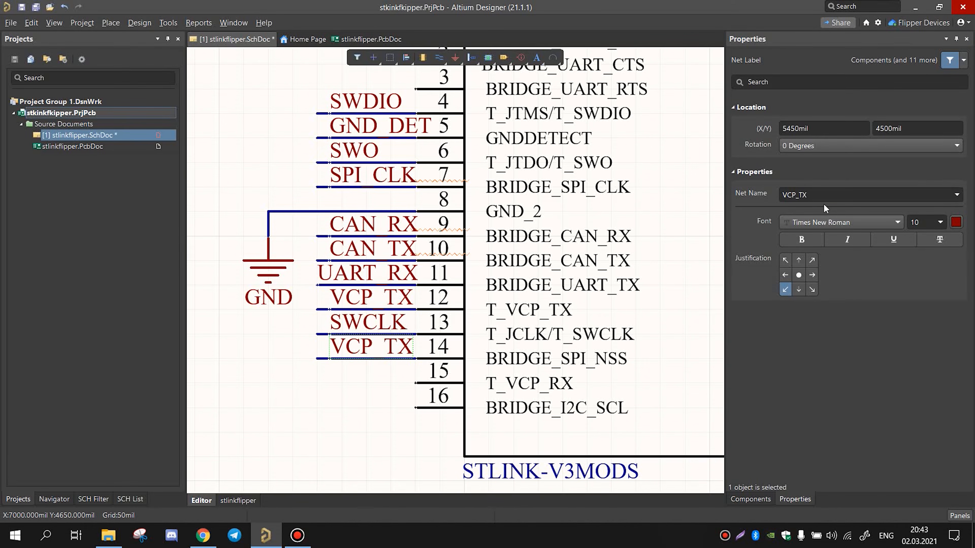
pyautogui.click(822, 196)
pyautogui.moveTo(822, 196); pyautogui.dragTo(785, 194)
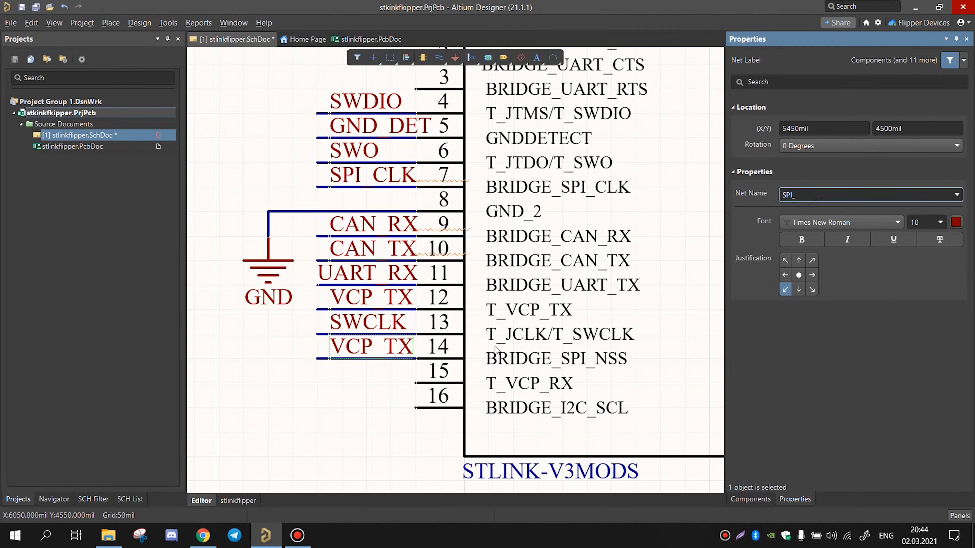
pyautogui.write('S')
pyautogui.click(299, 433)
# Step: Copy the SPI_NSS wire stub and net label onto pin 15 (T_VCP_RX) and rename the copied label VPC_RX
pyautogui.keyDown('ctrl'); pyautogui.scroll(1, 355, 378); pyautogui.keyUp('ctrl')
pyautogui.click(357, 342)
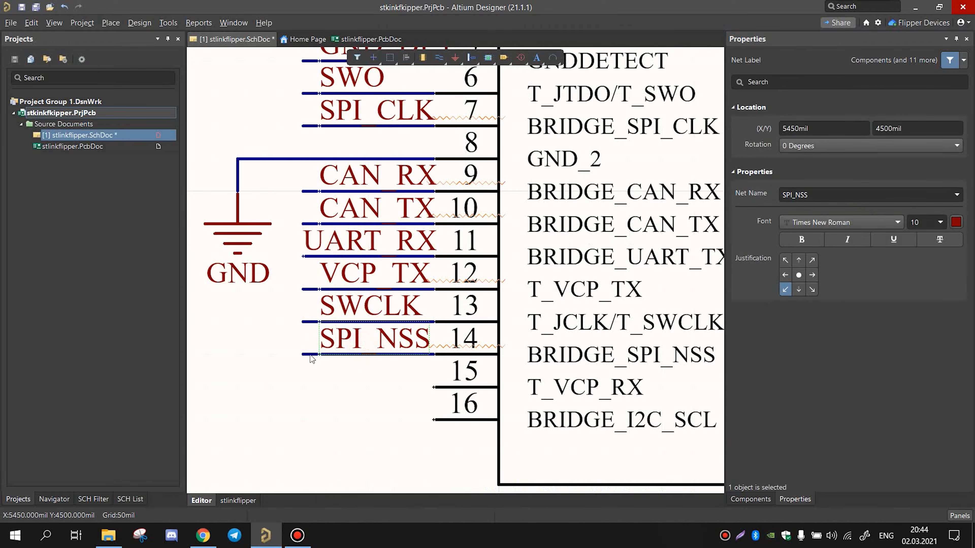
pyautogui.keyDown('shift'); pyautogui.click(306, 355); pyautogui.keyUp('shift')
pyautogui.hotkey('ctrl', 'c')
pyautogui.hotkey('ctrl', 'v')
pyautogui.scroll(-1, 330, 418)
pyautogui.click(312, 355)
pyautogui.moveTo(385, 418); pyautogui.dragTo(316, 459, button='right')
pyautogui.click(315, 392)
pyautogui.click(813, 194)
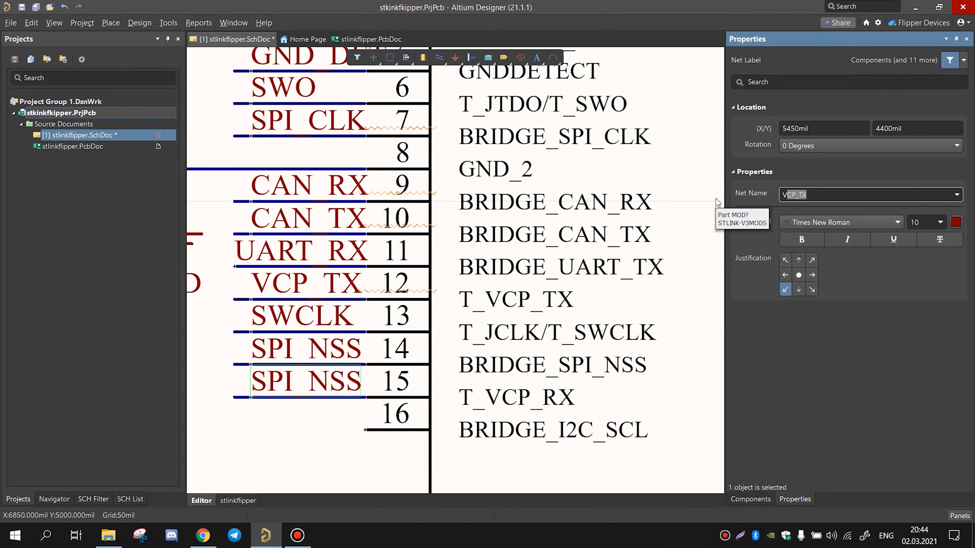
pyautogui.click(295, 427)
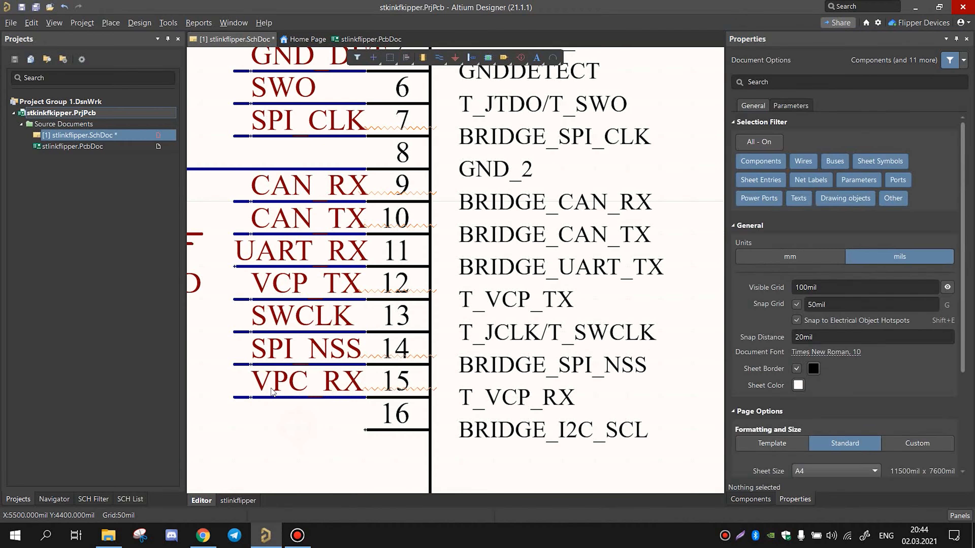
# Step: Copy the VPC_RX wire stub and net label onto pin 16 (BRIDGE_I2C_SCL) and rename the copied label I2C_SCL
pyautogui.click(284, 382)
pyautogui.moveTo(215, 399); pyautogui.dragTo(426, 371, button='right')
pyautogui.keyDown('ctrl'); pyautogui.scroll(-1, 426, 371); pyautogui.keyUp('ctrl')
pyautogui.keyDown('shift'); pyautogui.click(458, 370); pyautogui.keyUp('shift')
pyautogui.hotkey('ctrl', 'v')
pyautogui.click(453, 399)
pyautogui.click(814, 194)
pyautogui.write('I2C_SCL')
# Step: Add wire stubs with net labels SPI_MOSI on pin 25 and SPI_MISO on pin 23 of the module
pyautogui.keyDown('ctrl'); pyautogui.scroll(-3, 460, 314); pyautogui.keyUp('ctrl')
pyautogui.keyDown('ctrl'); pyautogui.scroll(3, 614, 307); pyautogui.keyUp('ctrl')
pyautogui.hotkey('ctrl', 'v')
pyautogui.click(823, 192)
pyautogui.write('SPI_MOSI')
pyautogui.hotkey('ctrl', 'v')
pyautogui.click(456, 342)
pyautogui.click(816, 195)
pyautogui.write('SPI_MISO')
# Step: Add wire stubs with net labels IO3 on pin 21 (BRIDGE_GPIO3) and IO2 on pin 20 (BRIDGE_GPIO2)
pyautogui.hotkey('ctrl', 'v')
pyautogui.click(476, 352)
pyautogui.write('IO3')
pyautogui.click(476, 379)
pyautogui.write('IO2')
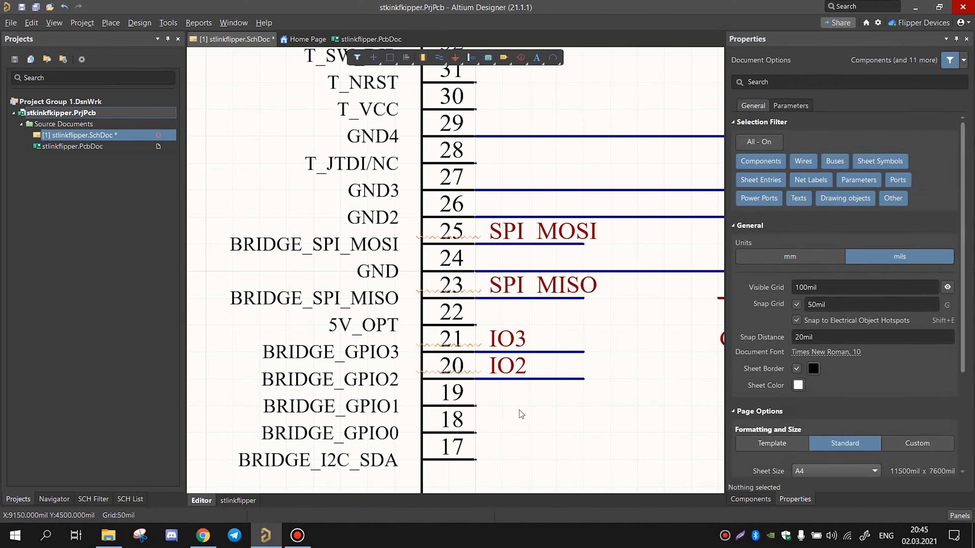
# Step: Add wire stubs with net labels IO1, IO0 and I2C_SDA on pins 19, 18 and 17 of the module and save the schematic
pyautogui.click(476, 406)
pyautogui.write('IO1')
pyautogui.click(476, 433)
pyautogui.write('IO0')
pyautogui.click(486, 401)
pyautogui.write('I2C_SDA')
pyautogui.click(629, 346)
pyautogui.keyDown('ctrl'); pyautogui.scroll(-6, 500, 376); pyautogui.keyUp('ctrl')
pyautogui.hotkey('ctrl', 's')
# Step: Look over the completed schematic, checking the designators and net labels of both headers and the STLINK-V3MODS module
pyautogui.moveTo(500, 376); pyautogui.dragTo(477, 372, button='right')
pyautogui.keyDown('ctrl'); pyautogui.scroll(1, 440, 363); pyautogui.keyUp('ctrl')
pyautogui.keyDown('ctrl'); pyautogui.scroll(3, 337, 231); pyautogui.keyUp('ctrl')
pyautogui.keyDown('ctrl'); pyautogui.scroll(1, 323, 346); pyautogui.keyUp('ctrl')
pyautogui.moveTo(356, 354); pyautogui.dragTo(483, 399, button='right')
pyautogui.keyDown('ctrl'); pyautogui.scroll(2, 369, 231); pyautogui.keyUp('ctrl')
pyautogui.keyDown('ctrl'); pyautogui.scroll(1, 370, 226); pyautogui.keyUp('ctrl')
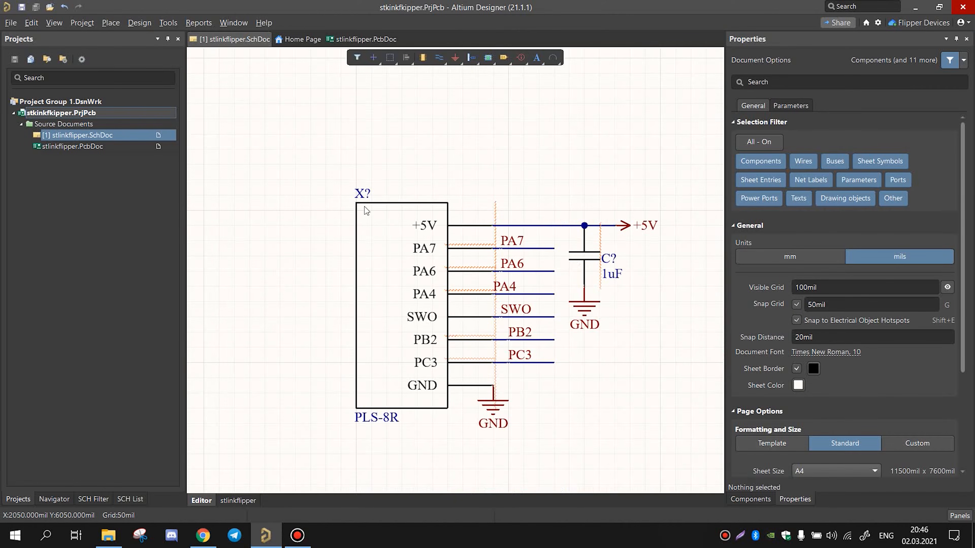
pyautogui.keyDown('ctrl'); pyautogui.scroll(1, 372, 190); pyautogui.keyUp('ctrl')
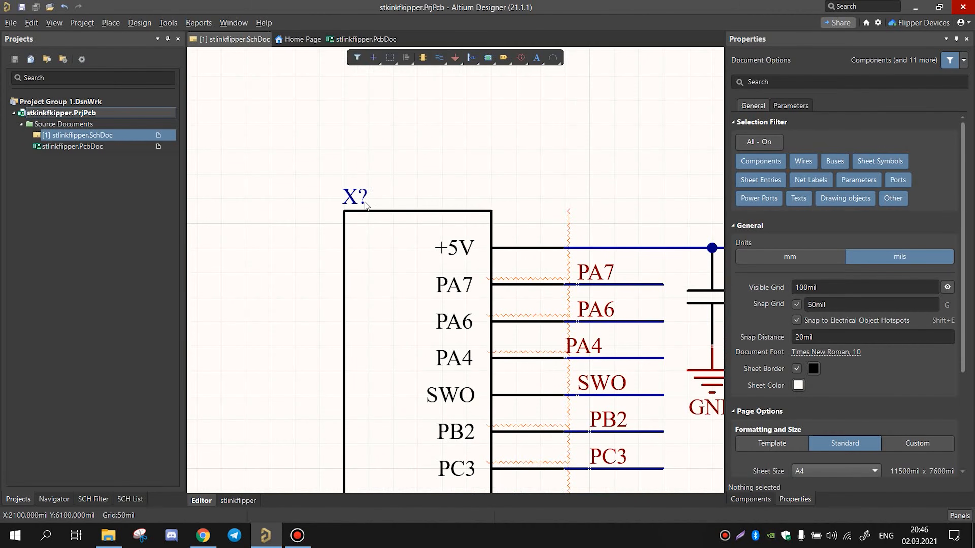
pyautogui.keyDown('ctrl'); pyautogui.scroll(-3, 452, 198); pyautogui.keyUp('ctrl')
pyautogui.moveTo(467, 372); pyautogui.dragTo(427, 342, button='right')
pyautogui.keyDown('ctrl'); pyautogui.scroll(-1, 469, 298); pyautogui.keyUp('ctrl')
pyautogui.keyDown('ctrl'); pyautogui.scroll(1, 427, 341); pyautogui.keyUp('ctrl')
pyautogui.keyDown('ctrl'); pyautogui.scroll(-1, 428, 345); pyautogui.keyUp('ctrl')
pyautogui.keyDown('ctrl'); pyautogui.scroll(1, 526, 335); pyautogui.keyUp('ctrl')
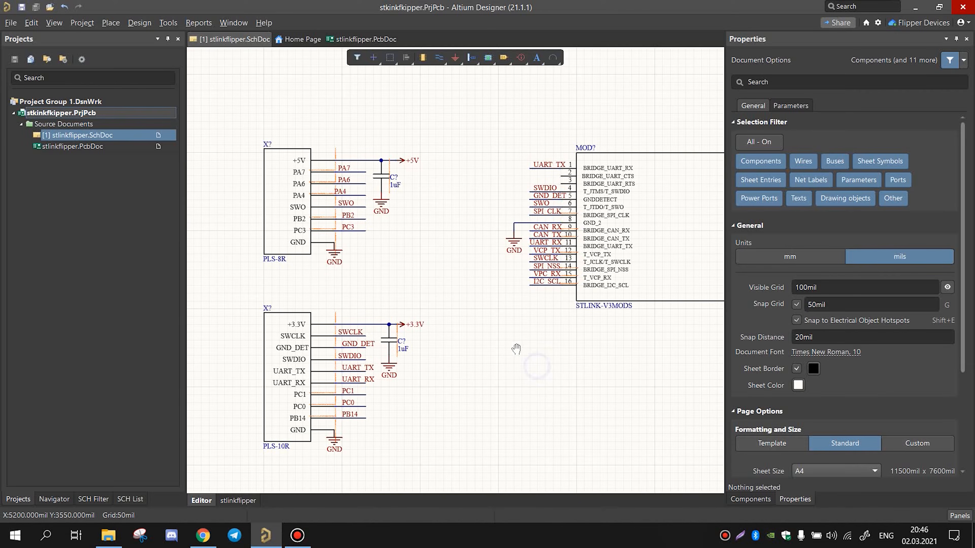
pyautogui.keyDown('ctrl'); pyautogui.scroll(-1, 502, 363); pyautogui.keyUp('ctrl')
pyautogui.moveTo(561, 383); pyautogui.dragTo(558, 413, button='right')
pyautogui.keyDown('ctrl'); pyautogui.scroll(1, 364, 347); pyautogui.keyUp('ctrl')
pyautogui.scroll(1, 369, 341)
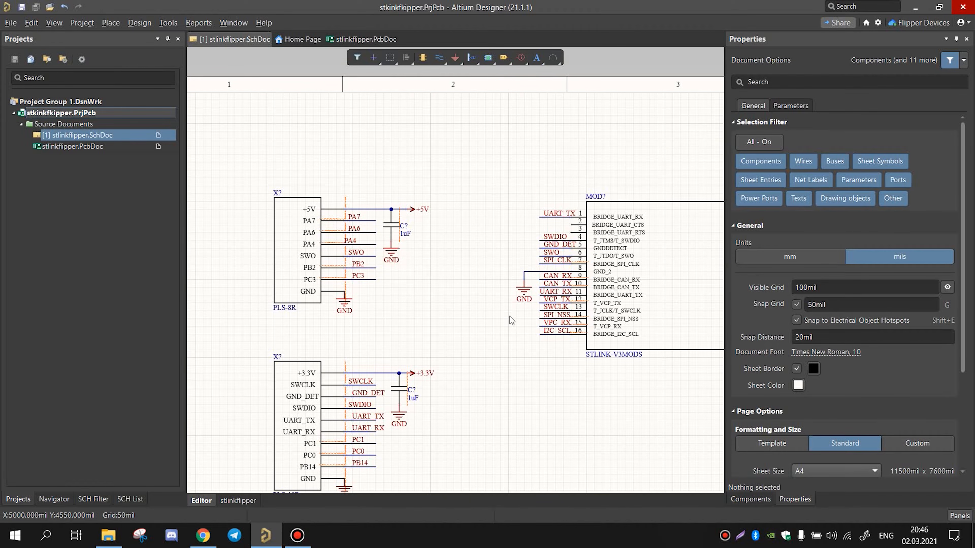
# Step: Start annotating the schematic and generate proposed designators for all components with the default settings
pyautogui.click(140, 23)
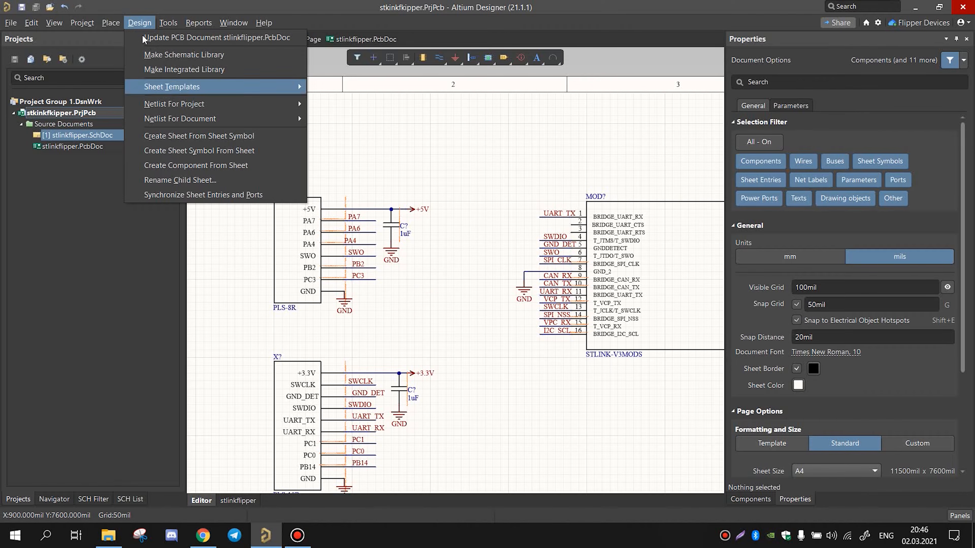
pyautogui.moveTo(167, 24)
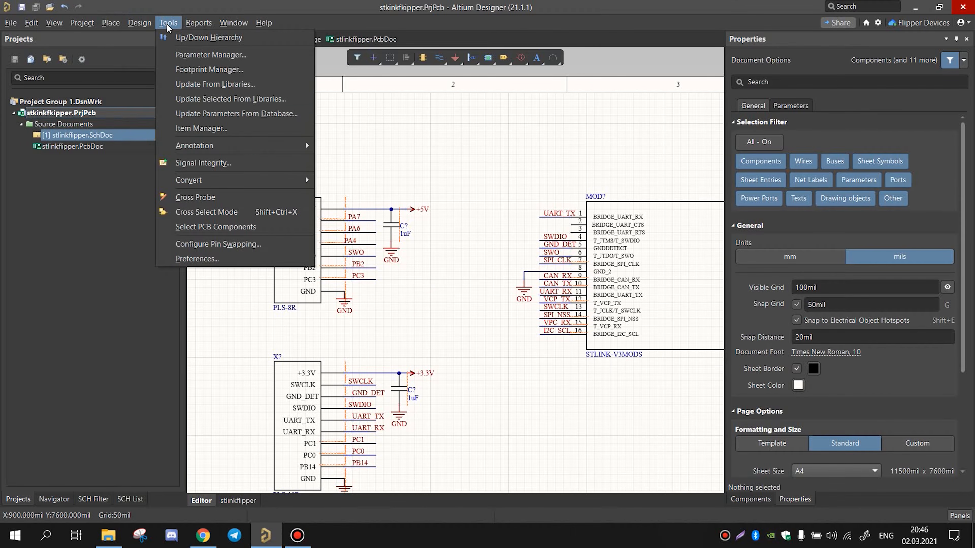
pyautogui.moveTo(283, 146)
pyautogui.click(359, 148)
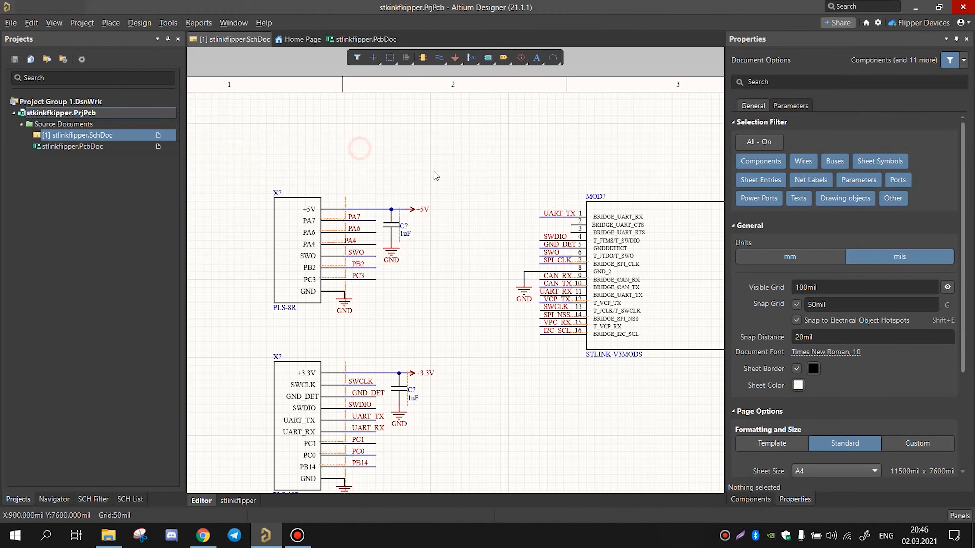
pyautogui.click(560, 432)
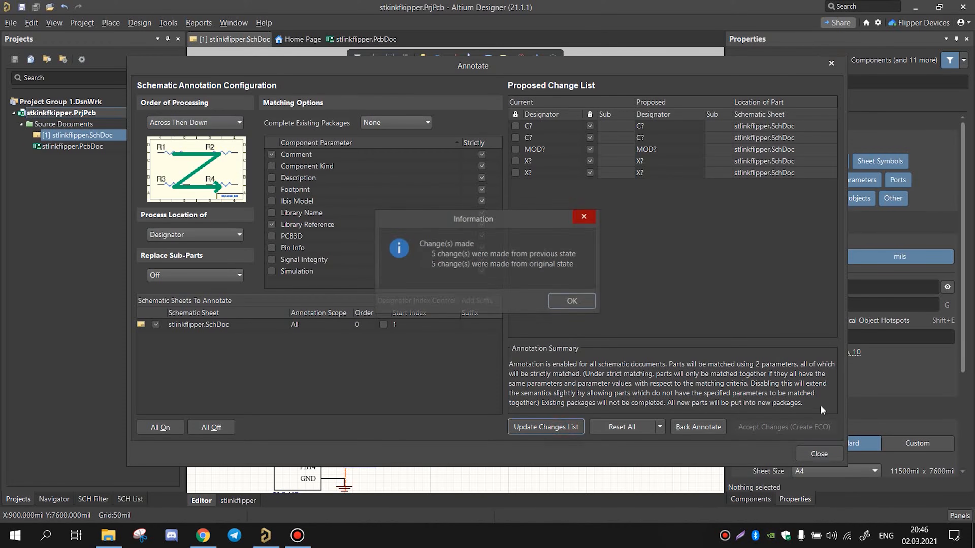
pyautogui.click(572, 302)
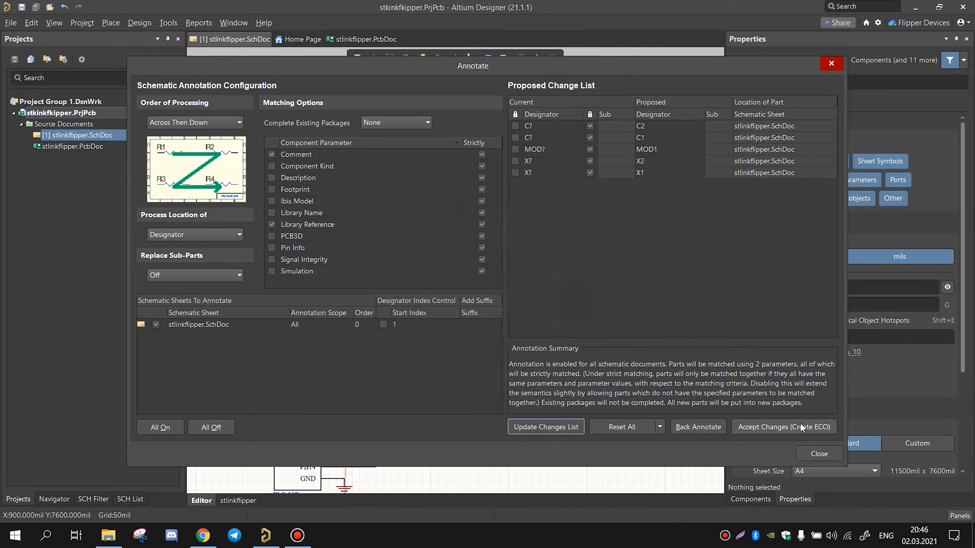
# Step: Accept the proposed designators as an engineering change order, validate and execute it, and finish the annotation
pyautogui.click(771, 423)
pyautogui.click(126, 400)
pyautogui.click(163, 401)
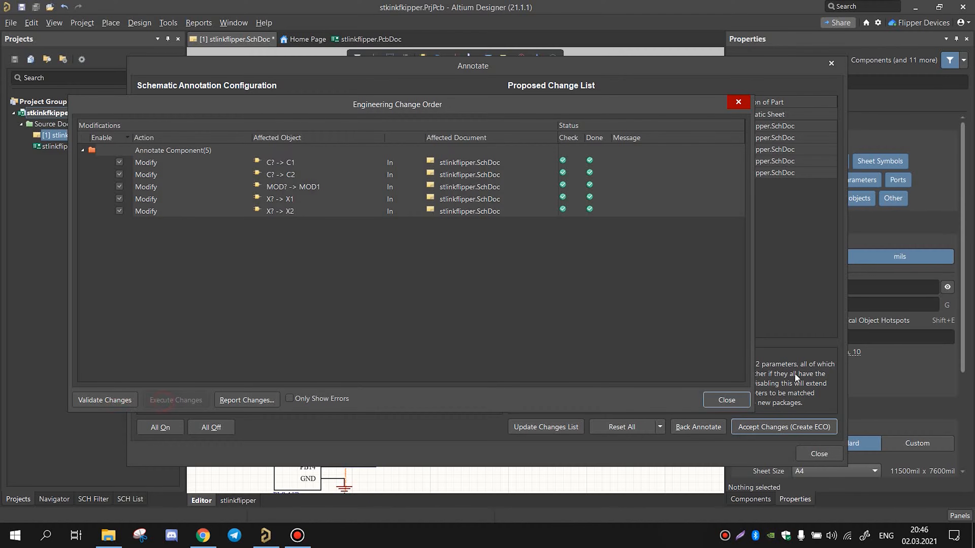
pyautogui.click(724, 403)
pyautogui.click(821, 453)
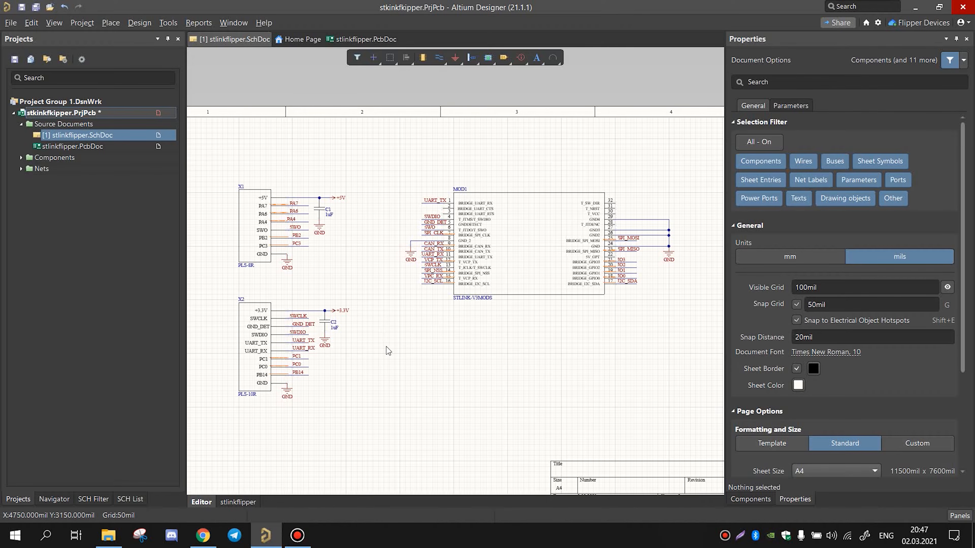
# Step: Validate the PCB project stkinkfkipper.PrjPcb and review the compiler messages
pyautogui.moveTo(439, 394); pyautogui.dragTo(450, 390, button='right')
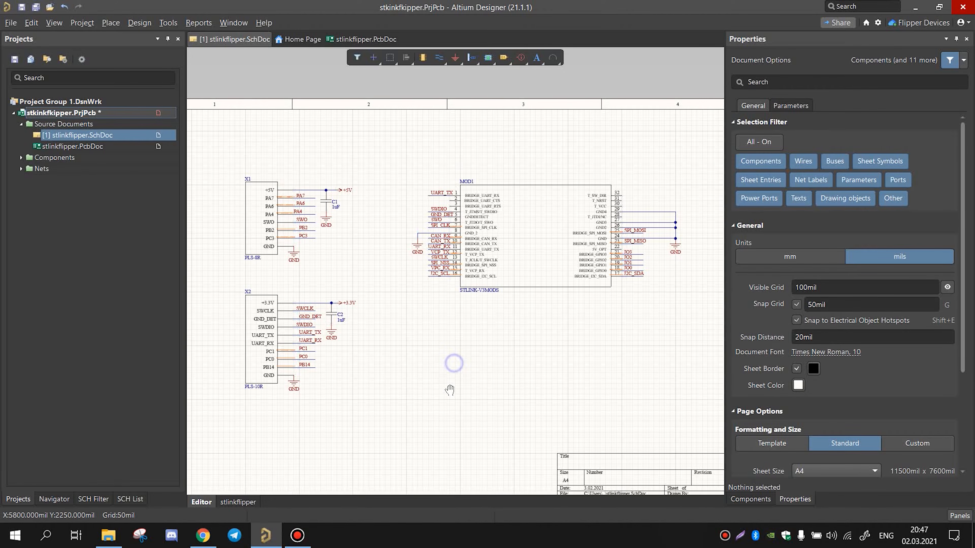
pyautogui.rightClick(115, 119)
pyautogui.click(173, 140)
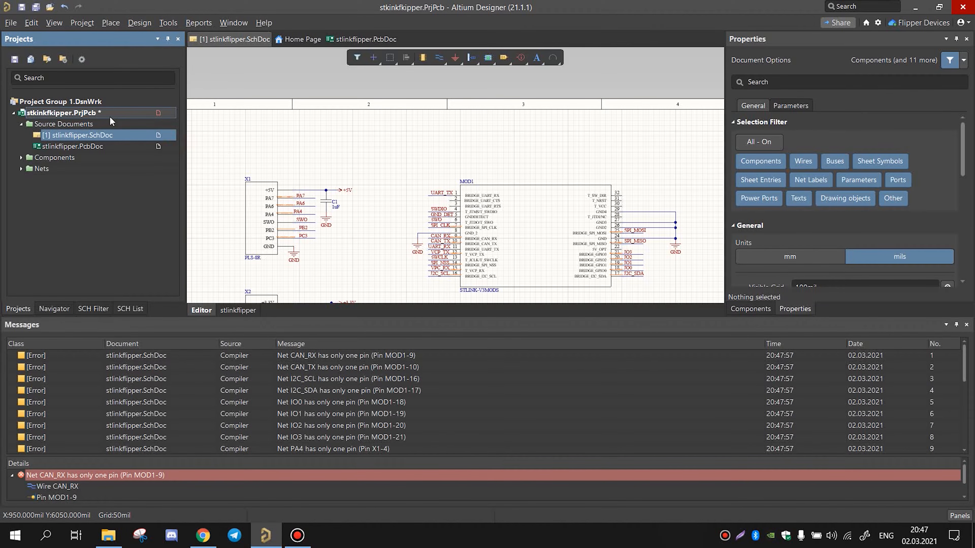
pyautogui.scroll(-5, 350, 374)
pyautogui.scroll(5, 330, 406)
# Step: Locate the CAN_TX single-pin net error in the schematic and examine the labelled nets around MOD1 and header X1
pyautogui.doubleClick(348, 367)
pyautogui.keyDown('ctrl'); pyautogui.scroll(-5, 446, 224); pyautogui.keyUp('ctrl')
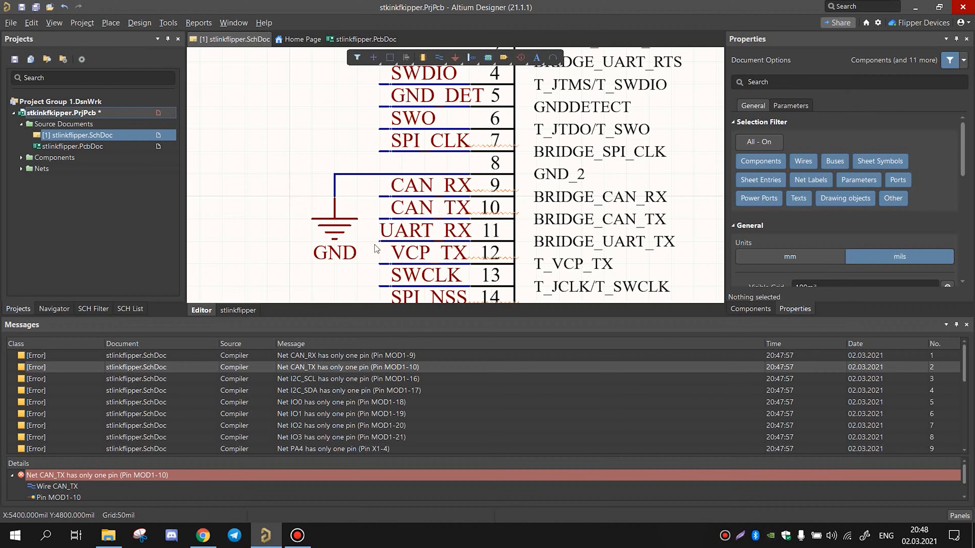
pyautogui.keyDown('ctrl'); pyautogui.scroll(-6, 407, 225); pyautogui.keyUp('ctrl')
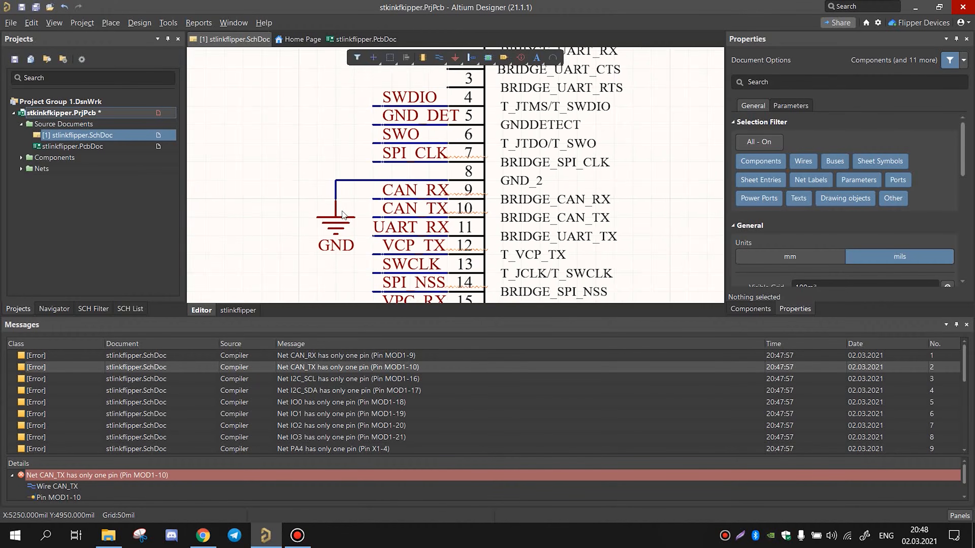
pyautogui.keyDown('ctrl'); pyautogui.scroll(-1, 414, 253); pyautogui.keyUp('ctrl')
pyautogui.keyDown('ctrl'); pyautogui.scroll(2, 328, 200); pyautogui.keyUp('ctrl')
pyautogui.moveTo(428, 247); pyautogui.dragTo(487, 188, button='right')
pyautogui.moveTo(447, 158); pyautogui.dragTo(411, 247, button='right')
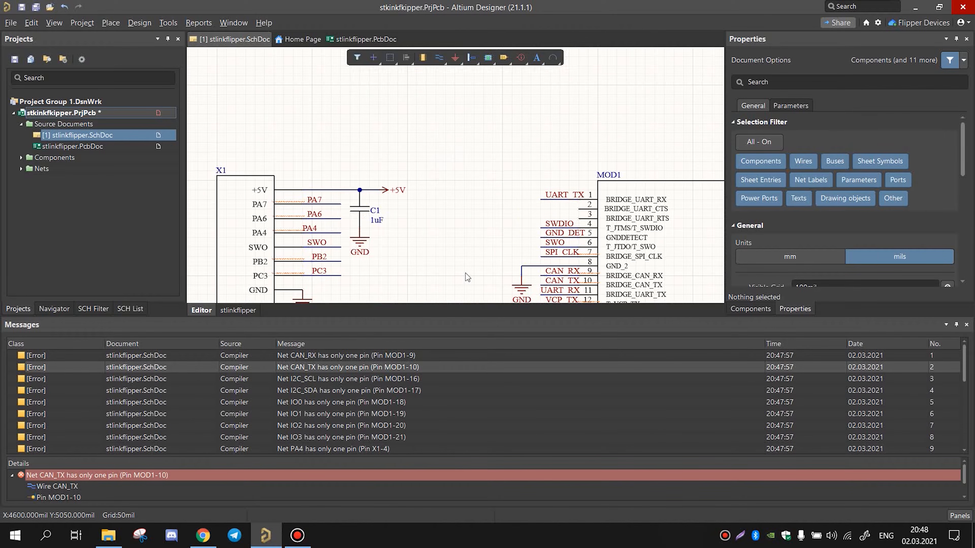
pyautogui.keyDown('ctrl'); pyautogui.scroll(1, 337, 205); pyautogui.keyUp('ctrl')
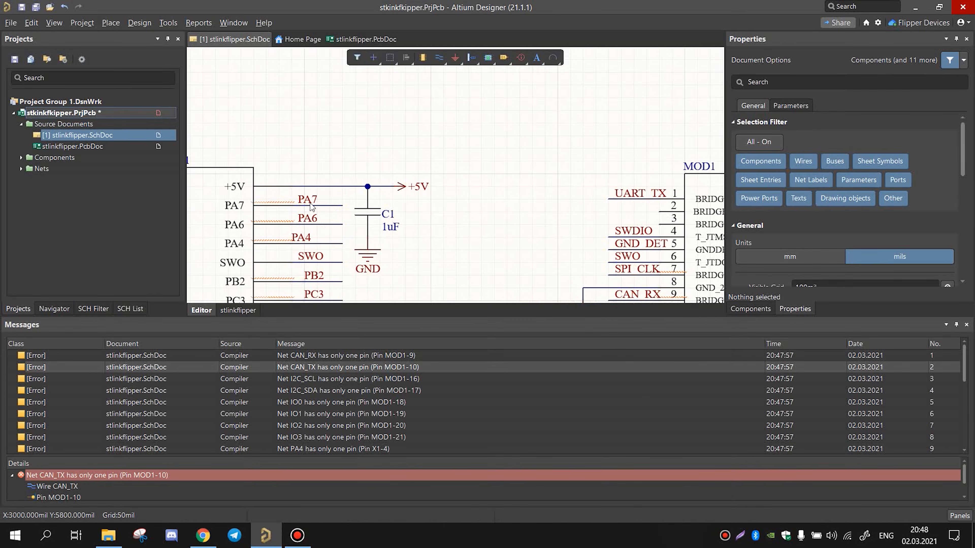
pyautogui.keyDown('ctrl'); pyautogui.scroll(1, 326, 207); pyautogui.keyUp('ctrl')
pyautogui.keyDown('ctrl'); pyautogui.scroll(-1, 466, 233); pyautogui.keyUp('ctrl')
pyautogui.moveTo(526, 213); pyautogui.dragTo(473, 194, button='right')
# Step: Place Generic No ERC markers on the open wire ends of header X1, from PA7 down to PC3
pyautogui.rightClick(452, 160)
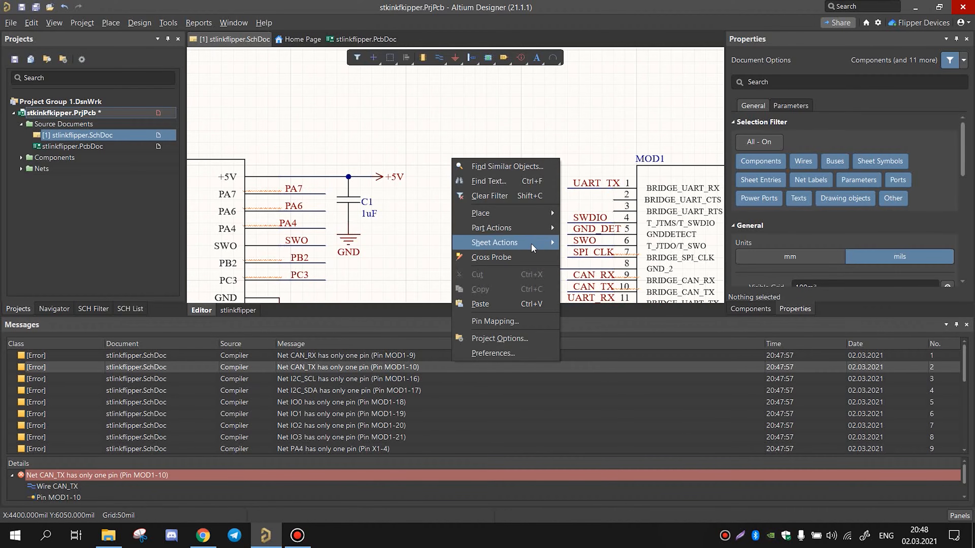
pyautogui.moveTo(544, 218)
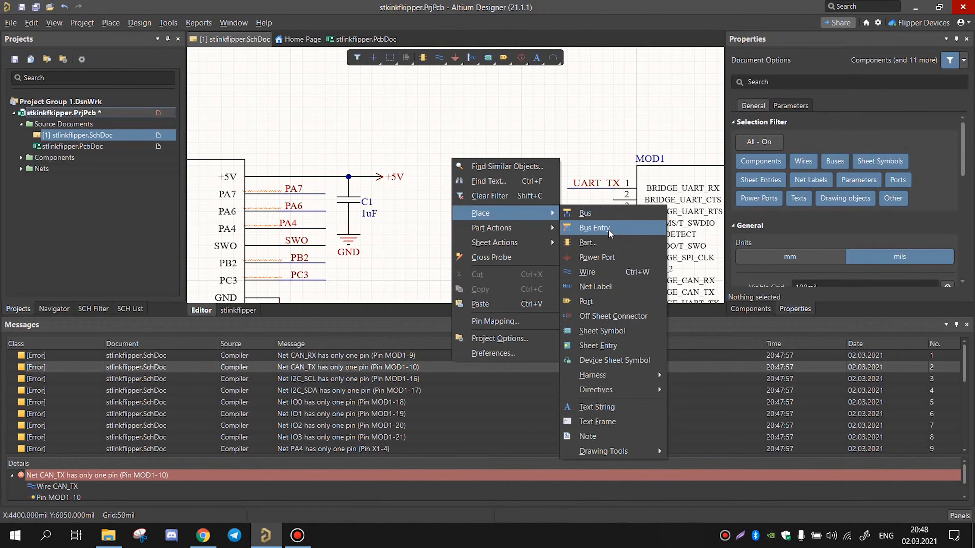
pyautogui.moveTo(637, 392)
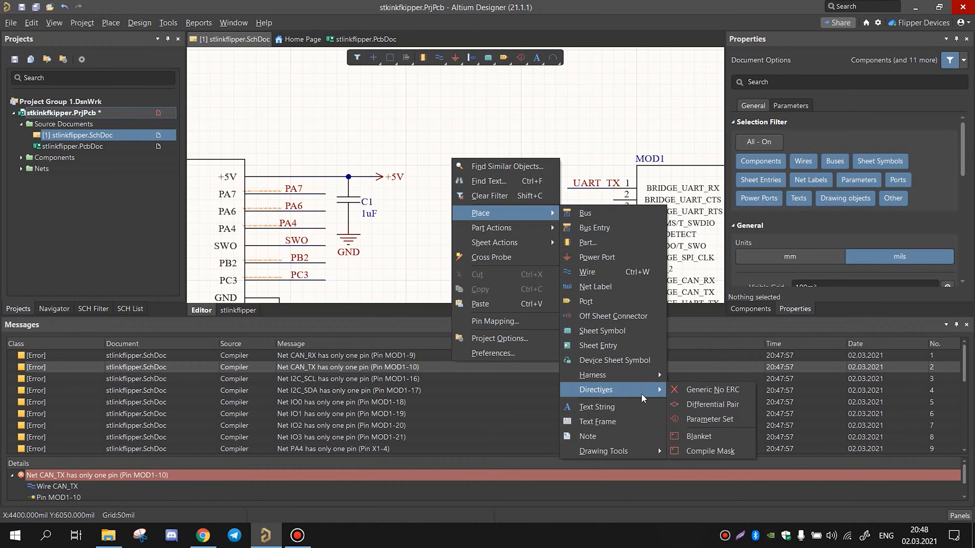
pyautogui.click(687, 391)
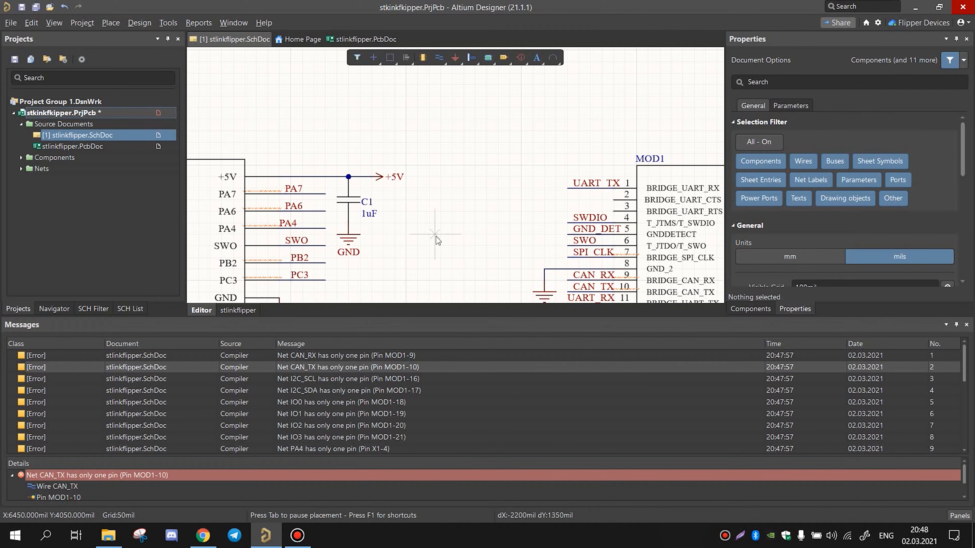
pyautogui.keyDown('ctrl'); pyautogui.scroll(3, 339, 251); pyautogui.keyUp('ctrl')
pyautogui.click(325, 194)
pyautogui.click(325, 212)
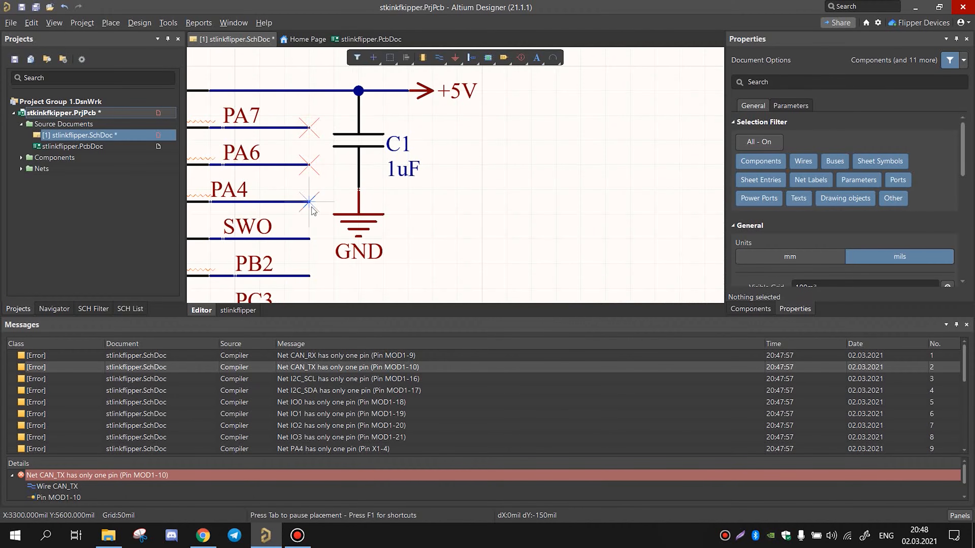
pyautogui.click(311, 206)
pyautogui.click(311, 242)
pyautogui.click(311, 201)
pyautogui.click(310, 238)
# Step: Place Generic No ERC markers on the open wire ends of header X2, from SWCLK down to PB14
pyautogui.keyDown('ctrl'); pyautogui.scroll(-5, 383, 252); pyautogui.keyUp('ctrl')
pyautogui.click(351, 185)
pyautogui.click(351, 214)
pyautogui.click(351, 246)
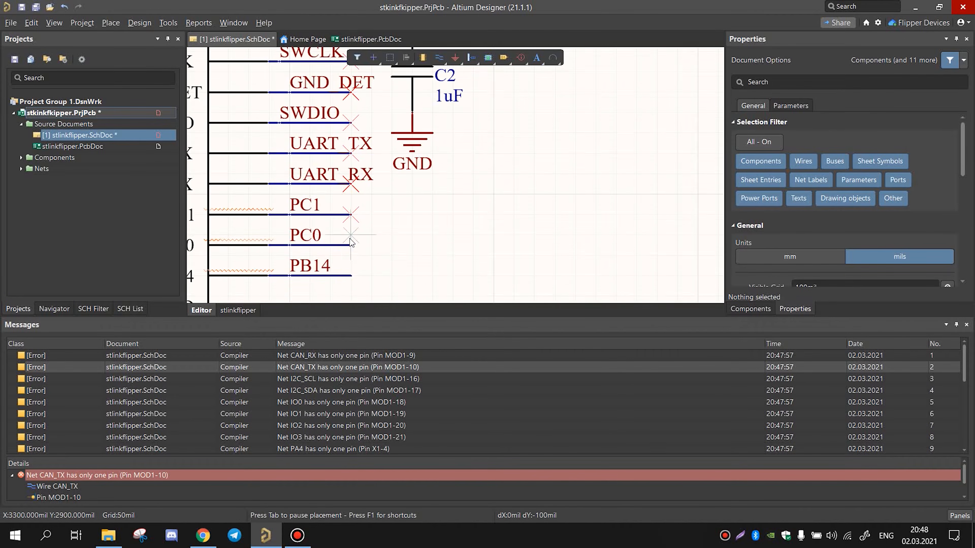
pyautogui.keyDown('ctrl'); pyautogui.scroll(-4, 351, 268); pyautogui.keyUp('ctrl')
# Step: Place Generic No ERC markers on the UART_TX, SWDIO, GND_DET, SWO and SPI_CLK wire ends of MOD1
pyautogui.keyDown('ctrl'); pyautogui.scroll(5, 445, 146); pyautogui.keyUp('ctrl')
pyautogui.click(448, 143)
pyautogui.click(448, 225)
pyautogui.click(448, 252)
pyautogui.scroll(-3, 448, 238)
pyautogui.click(448, 233)
pyautogui.click(449, 261)
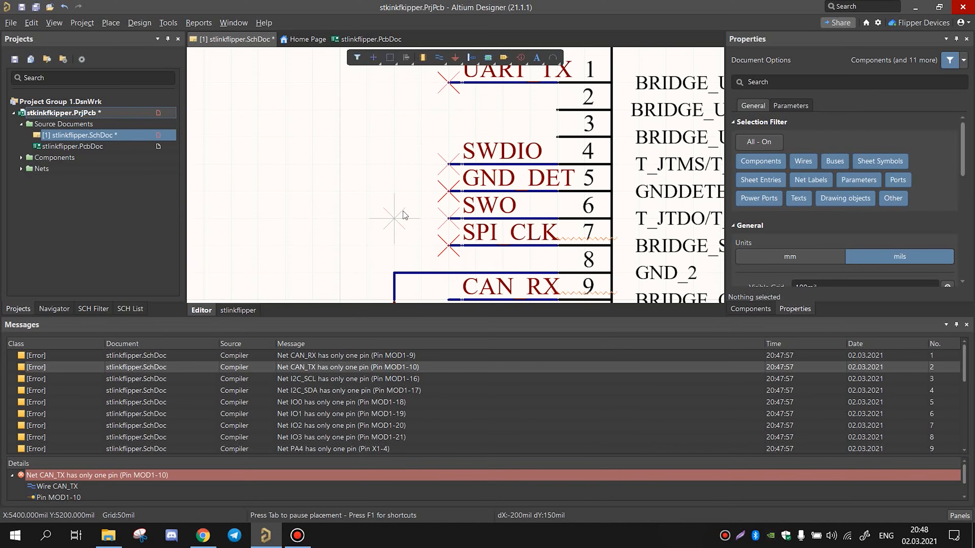
# Step: Place Generic No ERC markers on the wire ends of MOD1 pins 9 to 16, from CAN_RX down to I2C_SCL
pyautogui.scroll(-2, 404, 215)
pyautogui.click(448, 178)
pyautogui.click(448, 205)
pyautogui.click(448, 232)
pyautogui.click(448, 260)
pyautogui.scroll(-1, 448, 253)
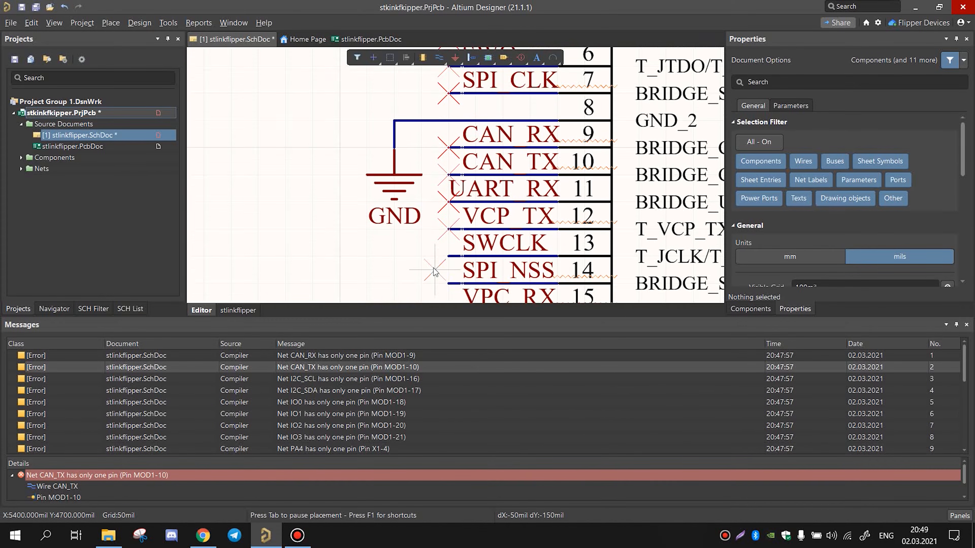
pyautogui.click(447, 241)
pyautogui.click(448, 267)
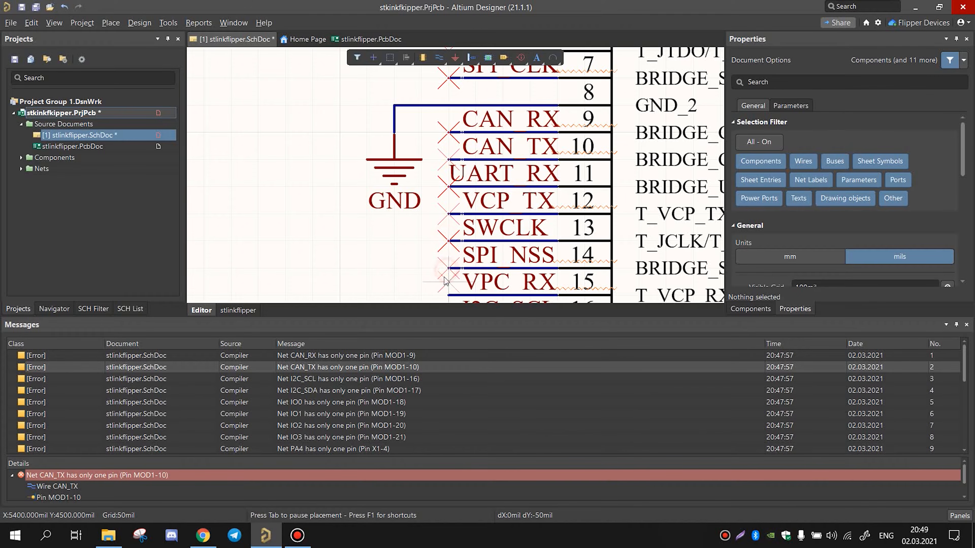
pyautogui.scroll(-1, 448, 292)
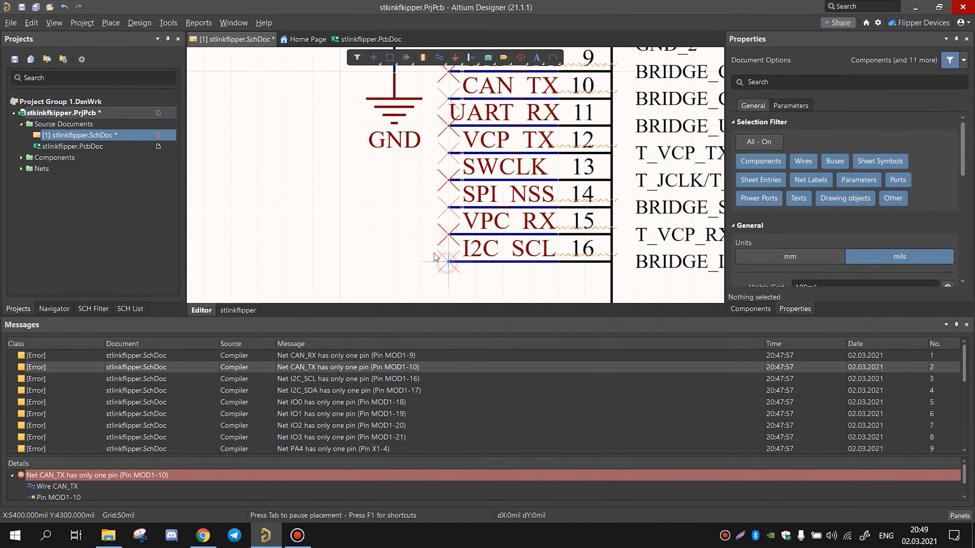
# Step: Place Generic No ERC markers on MOD1's SPI_MOSI, SPI_MISO, IO3, IO2, IO1, IO0 and I2C_SDA wire ends
pyautogui.keyDown('ctrl'); pyautogui.scroll(-3, 678, 180); pyautogui.keyUp('ctrl')
pyautogui.keyDown('ctrl'); pyautogui.scroll(3, 678, 181); pyautogui.keyUp('ctrl')
pyautogui.click(574, 177)
pyautogui.click(574, 210)
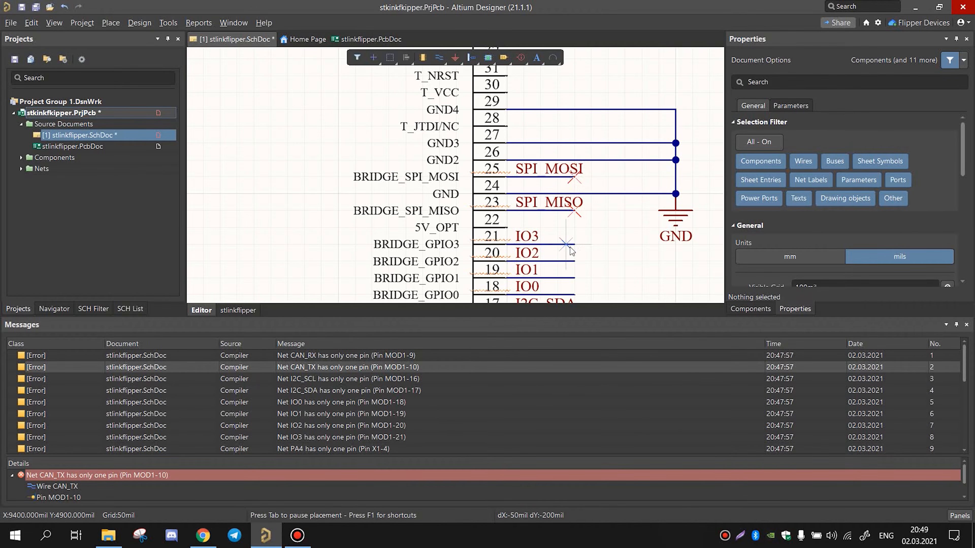
pyautogui.keyDown('ctrl'); pyautogui.scroll(-6, 605, 253); pyautogui.keyUp('ctrl')
# Step: Validate the PCB project again and check the compiler message and the whole schematic sheet
pyautogui.rightClick(127, 120)
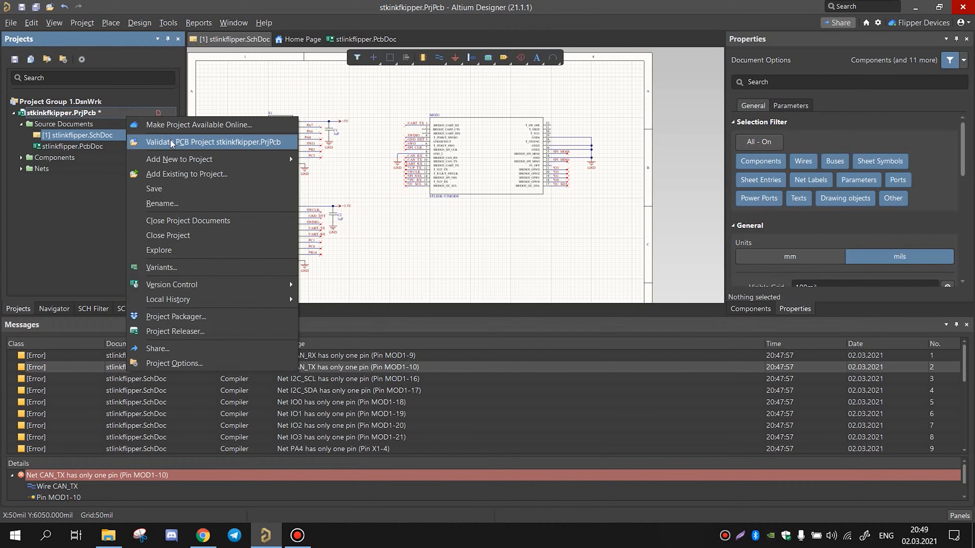
pyautogui.click(177, 143)
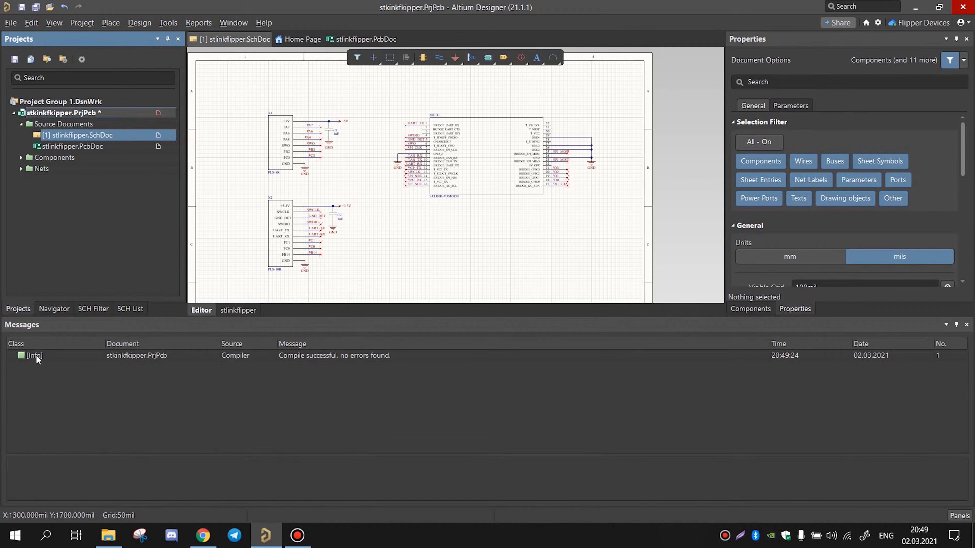
pyautogui.click(353, 357)
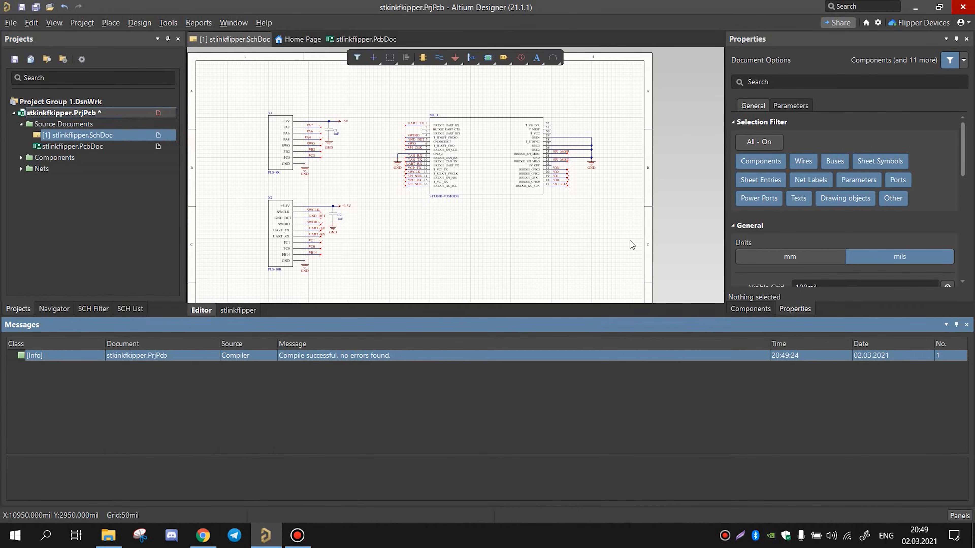
pyautogui.keyDown('ctrl'); pyautogui.scroll(-5, 508, 252); pyautogui.keyUp('ctrl')
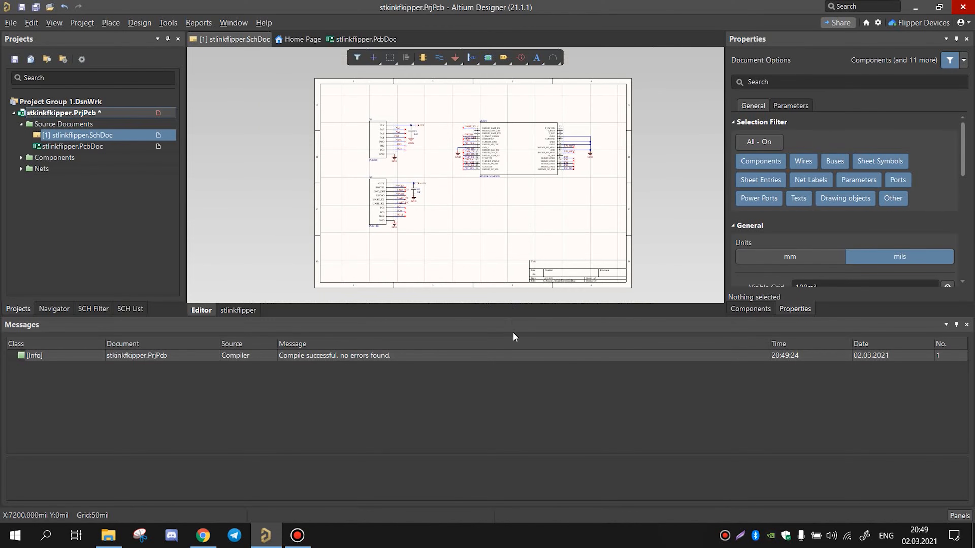
pyautogui.keyDown('ctrl'); pyautogui.scroll(2, 515, 236); pyautogui.keyUp('ctrl')
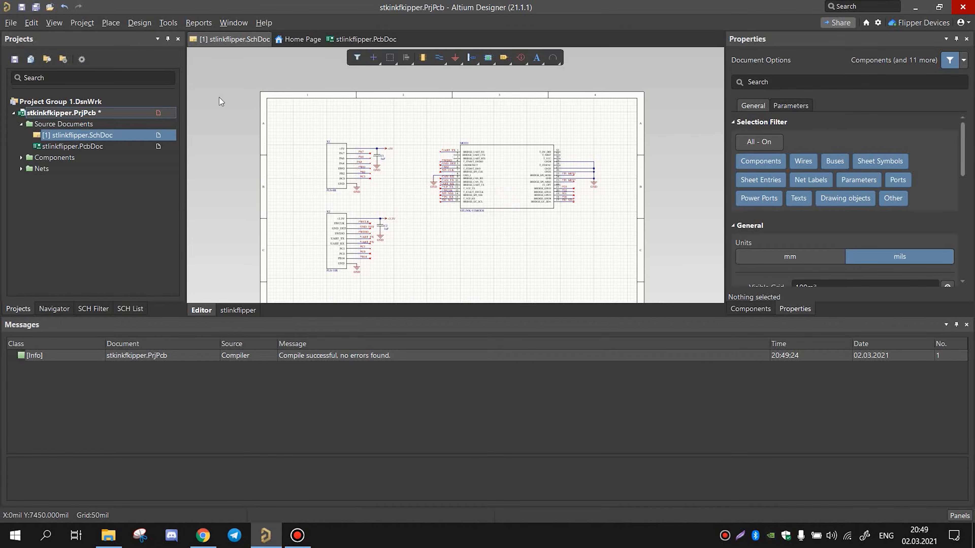
# Step: Update stlinkflipper.PcbDoc from the schematic, validating and executing all engineering changes
pyautogui.click(140, 23)
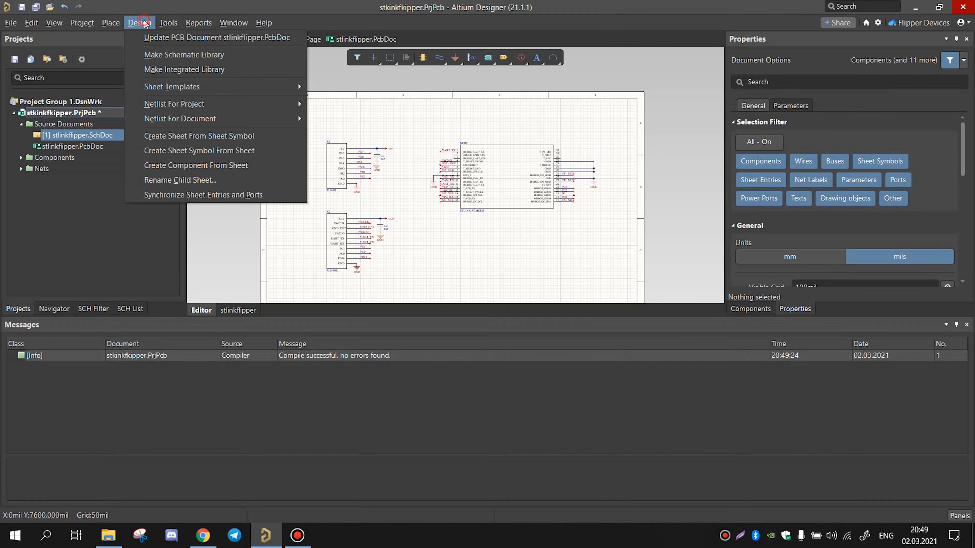
pyautogui.click(153, 38)
pyautogui.scroll(-10, 134, 328)
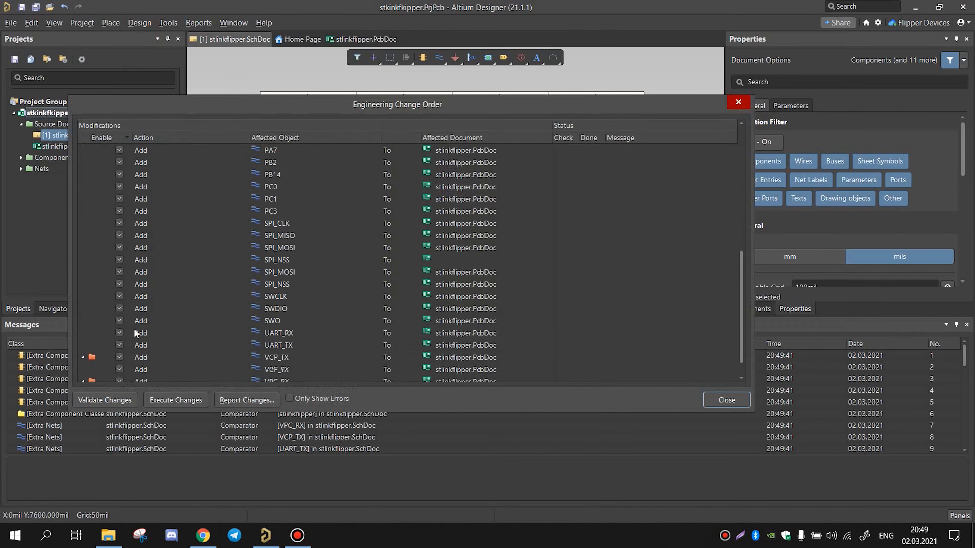
pyautogui.click(106, 400)
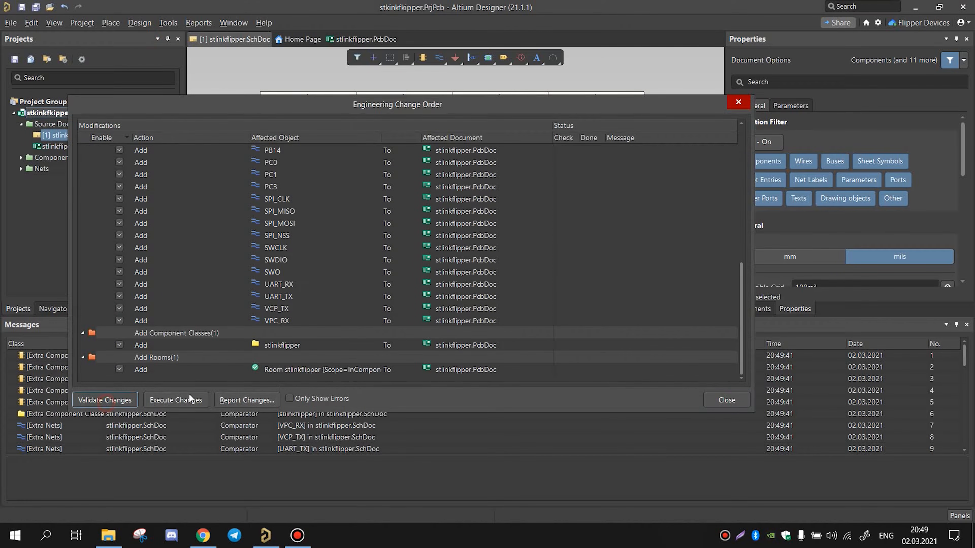
pyautogui.click(182, 400)
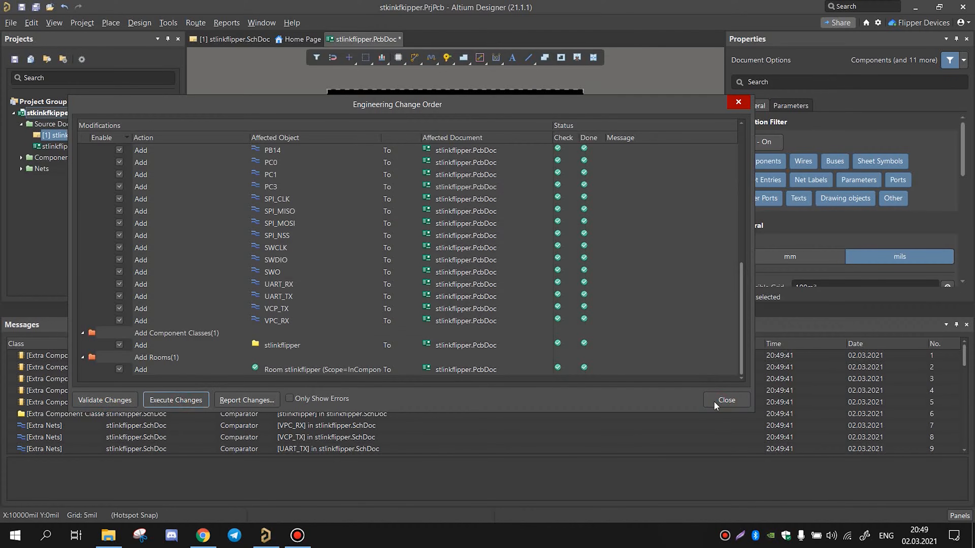
pyautogui.click(721, 400)
# Step: Examine the components transferred beside the board, including headers X1 and X2 and their connections to MOD1
pyautogui.keyDown('ctrl'); pyautogui.scroll(4, 608, 221); pyautogui.keyUp('ctrl')
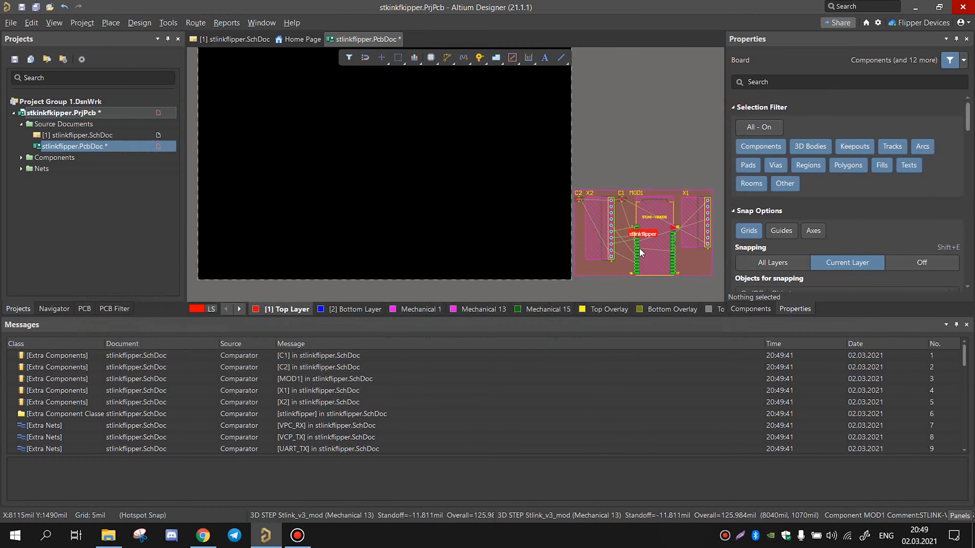
pyautogui.moveTo(637, 247); pyautogui.dragTo(602, 197, button='right')
pyautogui.keyDown('ctrl'); pyautogui.scroll(-3, 590, 211); pyautogui.keyUp('ctrl')
pyautogui.keyDown('ctrl'); pyautogui.scroll(-1, 592, 211); pyautogui.keyUp('ctrl')
pyautogui.moveTo(580, 270); pyautogui.dragTo(570, 313, button='right')
pyautogui.keyDown('ctrl'); pyautogui.scroll(3, 574, 240); pyautogui.keyUp('ctrl')
pyautogui.keyDown('ctrl'); pyautogui.scroll(-1, 626, 252); pyautogui.keyUp('ctrl')
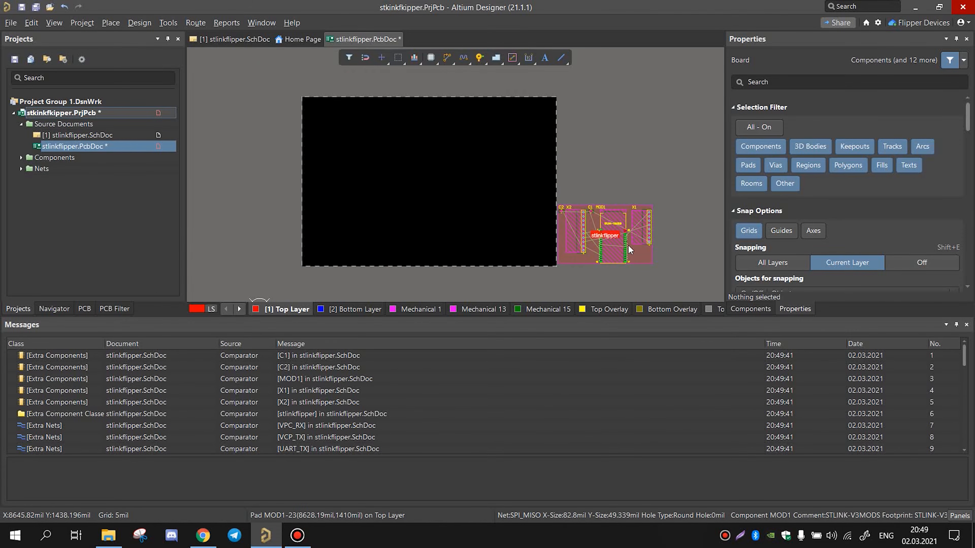
pyautogui.keyDown('ctrl'); pyautogui.scroll(3, 637, 234); pyautogui.keyUp('ctrl')
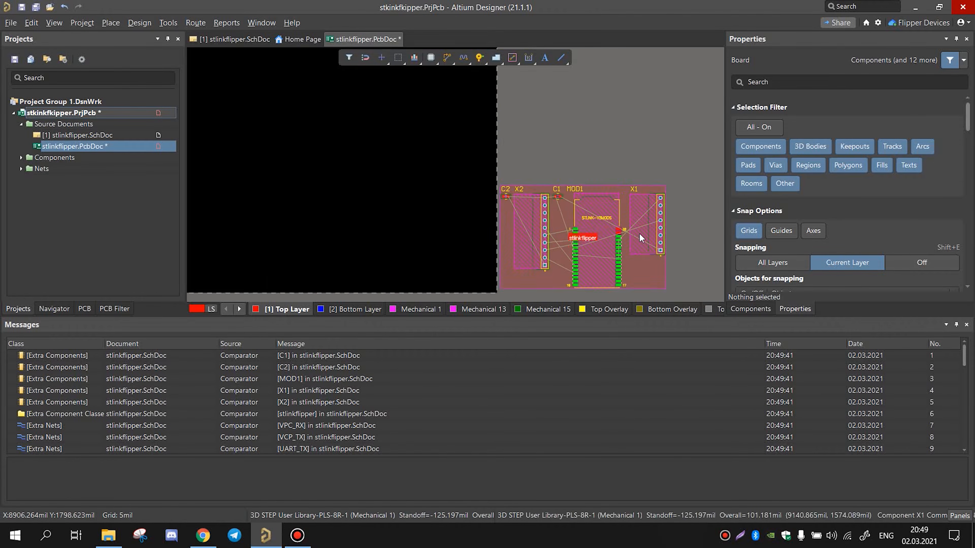
pyautogui.click(656, 250)
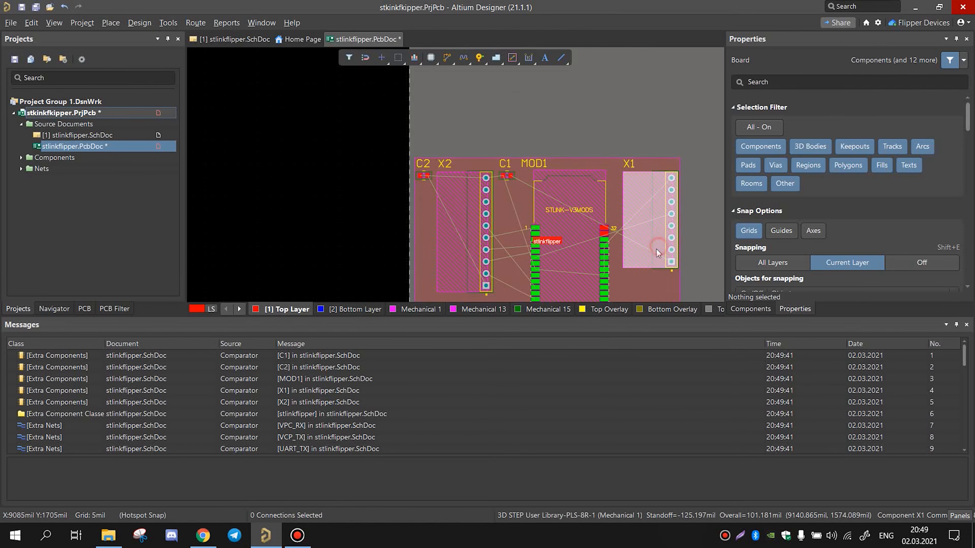
pyautogui.click(464, 241)
pyautogui.keyDown('ctrl'); pyautogui.scroll(-1, 525, 231); pyautogui.keyUp('ctrl')
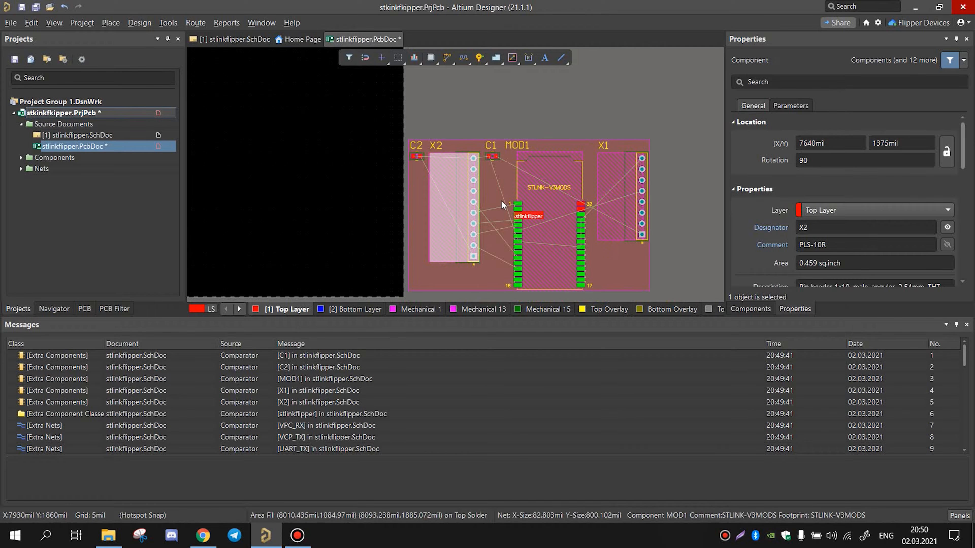
pyautogui.keyDown('ctrl'); pyautogui.scroll(3, 492, 220); pyautogui.keyUp('ctrl')
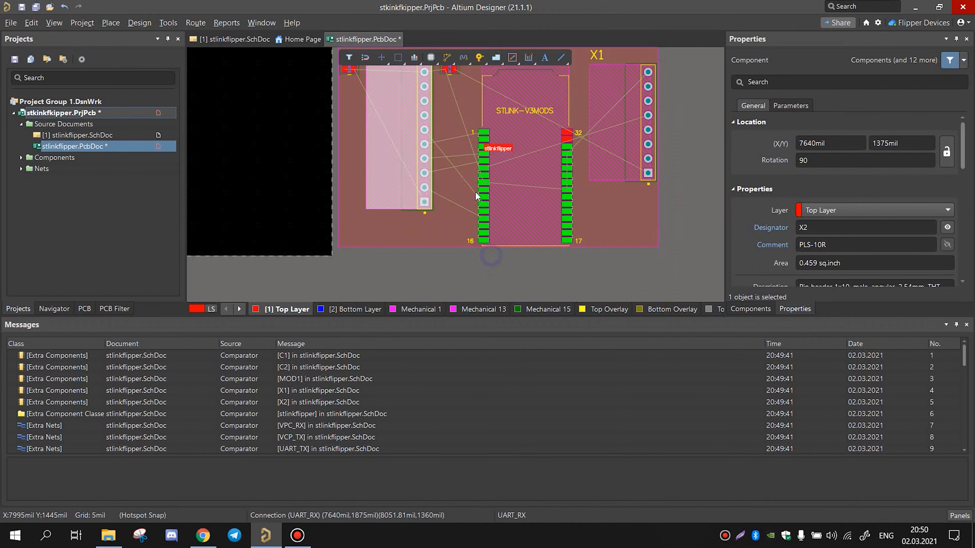
# Step: Delete the stlinkflipper room surrounding the imported components
pyautogui.click(475, 195)
pyautogui.keyDown('ctrl'); pyautogui.scroll(-2, 475, 195); pyautogui.keyUp('ctrl')
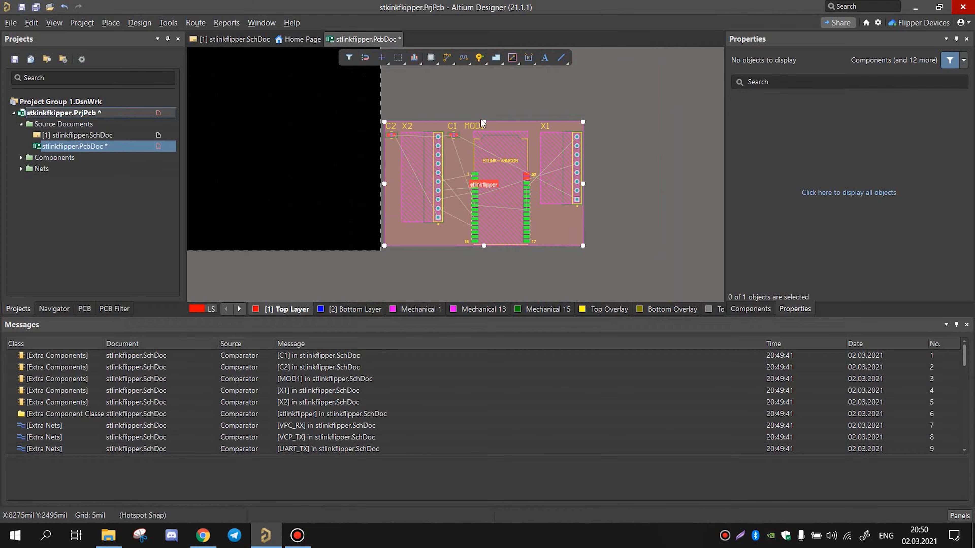
pyautogui.keyDown('ctrl'); pyautogui.scroll(3, 428, 244); pyautogui.keyUp('ctrl')
pyautogui.moveTo(432, 253)
pyautogui.mouseDown()
pyautogui.moveTo(463, 255)
pyautogui.moveTo(436, 237)
pyautogui.mouseUp()
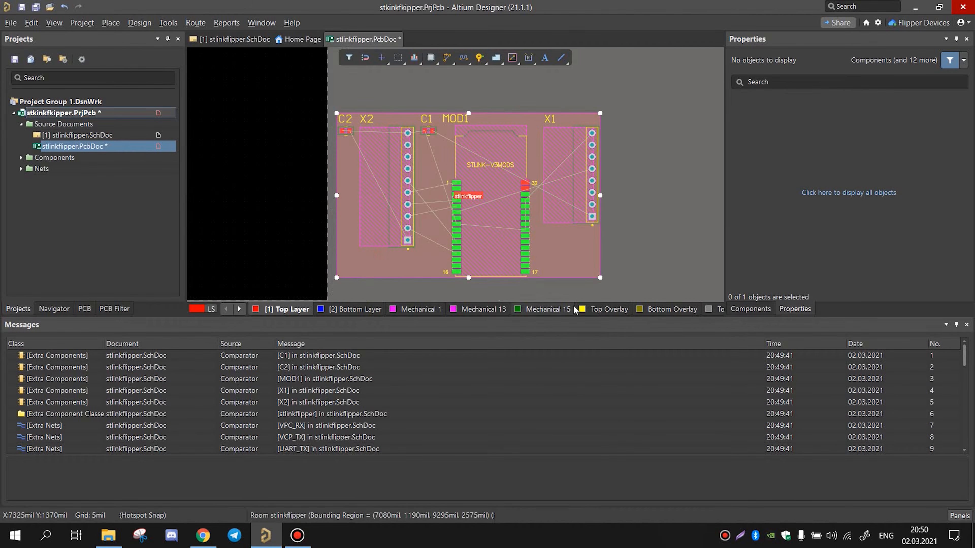
pyautogui.press('Delete')
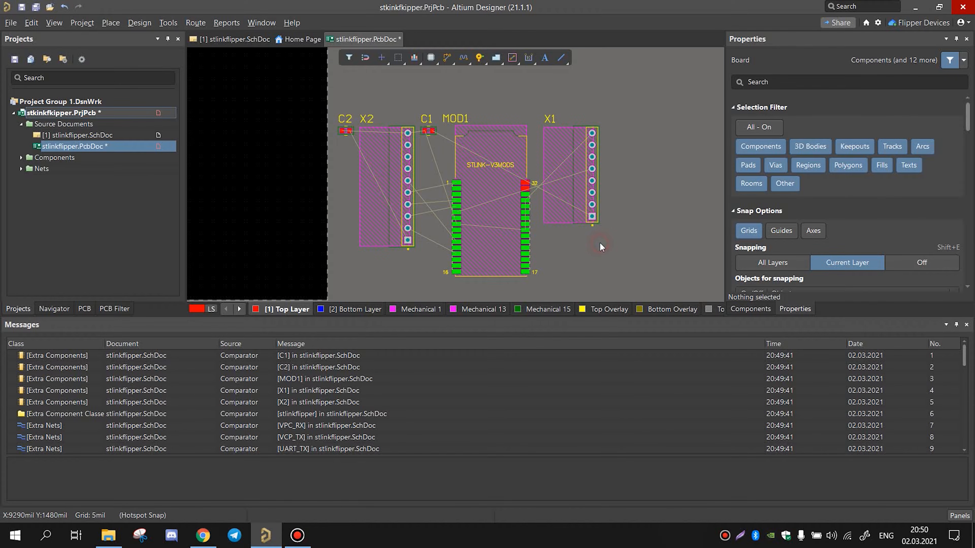
# Step: Set the PCB document's measurement units to mm
pyautogui.keyDown('ctrl'); pyautogui.scroll(-2, 592, 220); pyautogui.keyUp('ctrl')
pyautogui.keyDown('ctrl'); pyautogui.scroll(2, 591, 218); pyautogui.keyUp('ctrl')
pyautogui.scroll(-10, 792, 249)
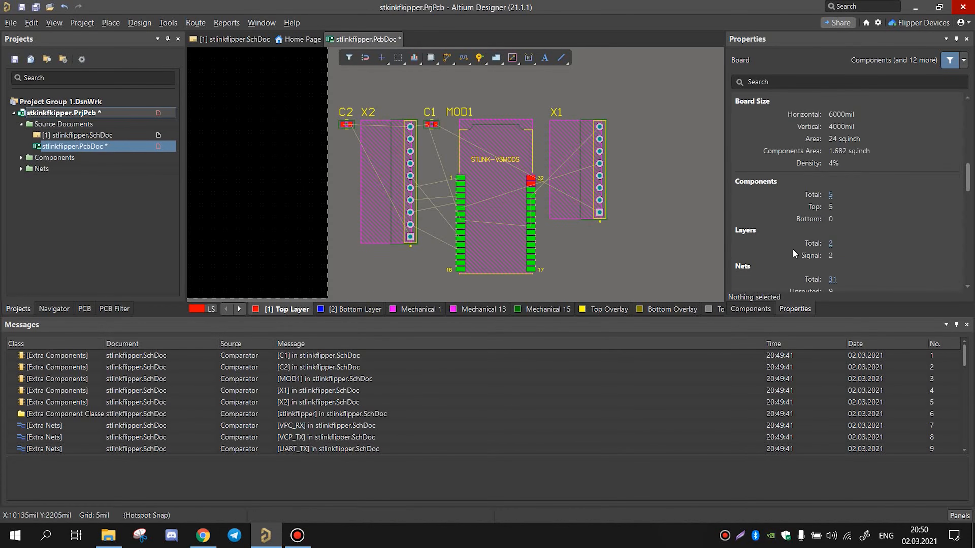
pyautogui.scroll(-8, 833, 184)
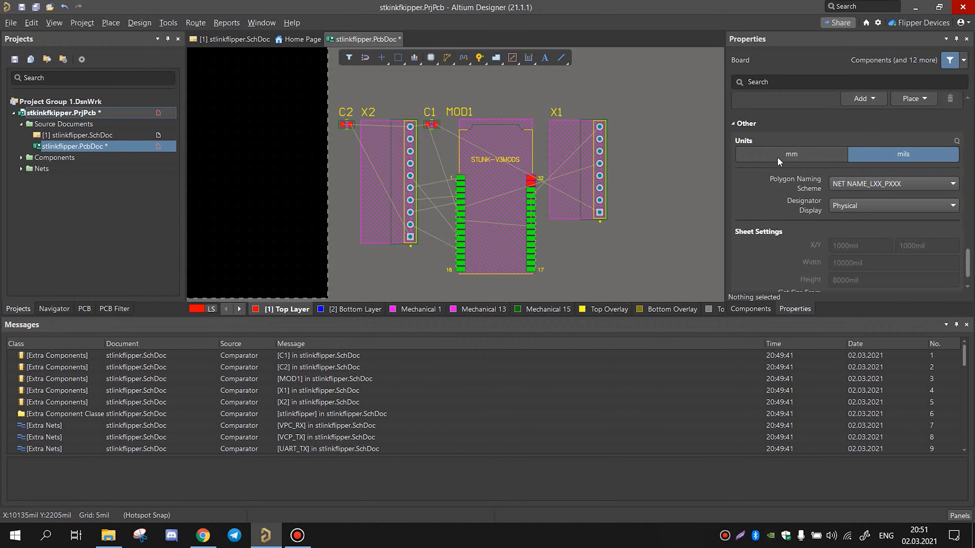
pyautogui.click(774, 156)
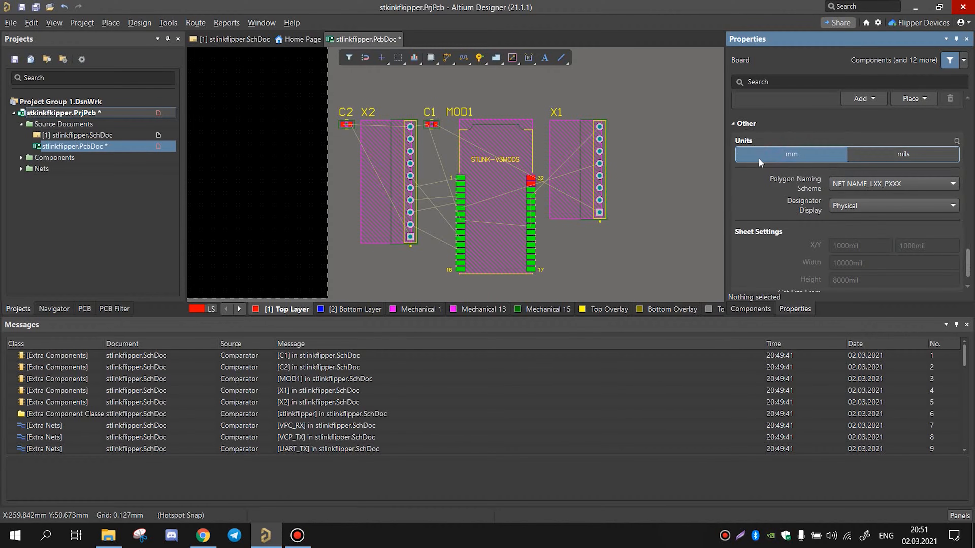
# Step: Examine the clearance violation markings between neighbouring pads in both pad rows of MOD1
pyautogui.keyDown('ctrl'); pyautogui.scroll(2, 472, 250); pyautogui.keyUp('ctrl')
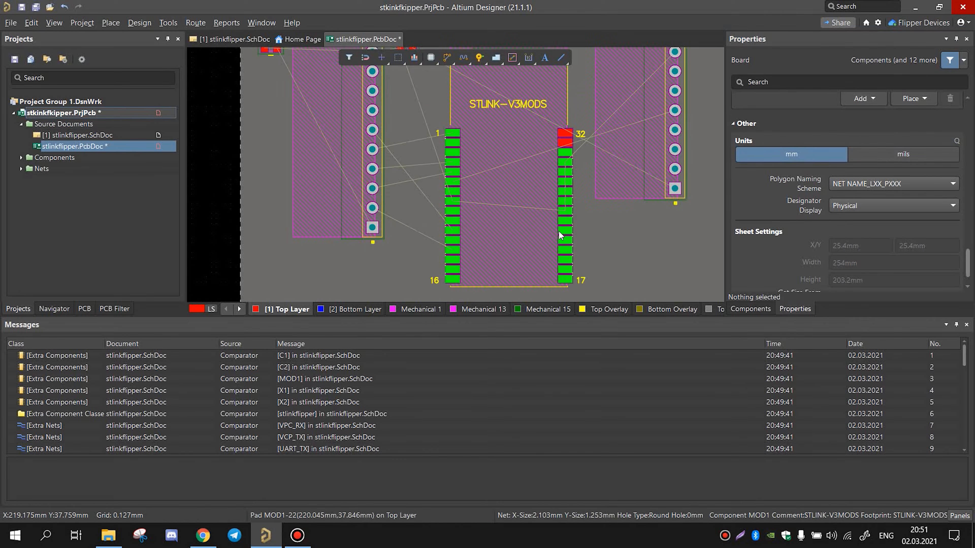
pyautogui.keyDown('ctrl'); pyautogui.scroll(6, 457, 199); pyautogui.keyUp('ctrl')
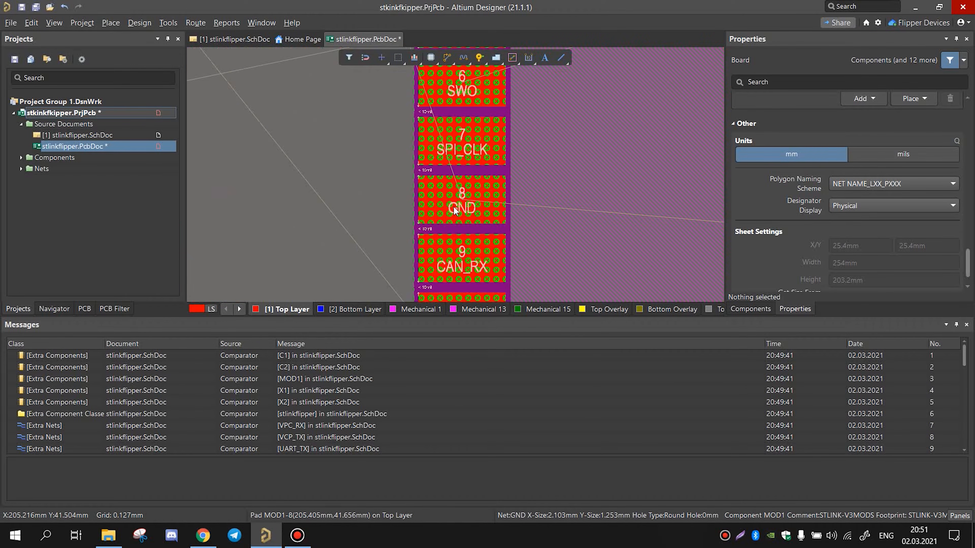
pyautogui.moveTo(473, 207); pyautogui.dragTo(491, 245, button='right')
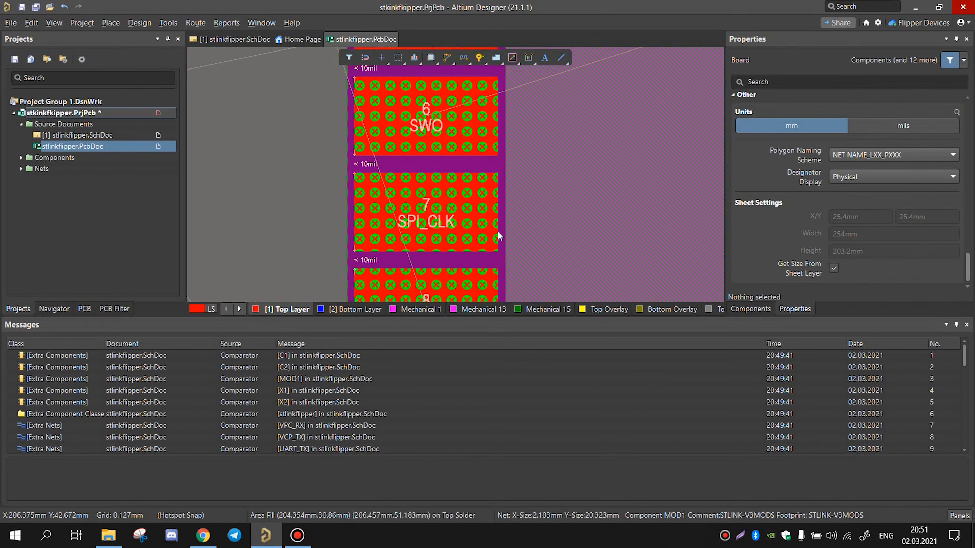
pyautogui.keyDown('ctrl'); pyautogui.scroll(-1, 498, 228); pyautogui.keyUp('ctrl')
pyautogui.keyDown('ctrl'); pyautogui.scroll(-5, 498, 231); pyautogui.keyUp('ctrl')
pyautogui.keyDown('ctrl'); pyautogui.scroll(3, 580, 229); pyautogui.keyUp('ctrl')
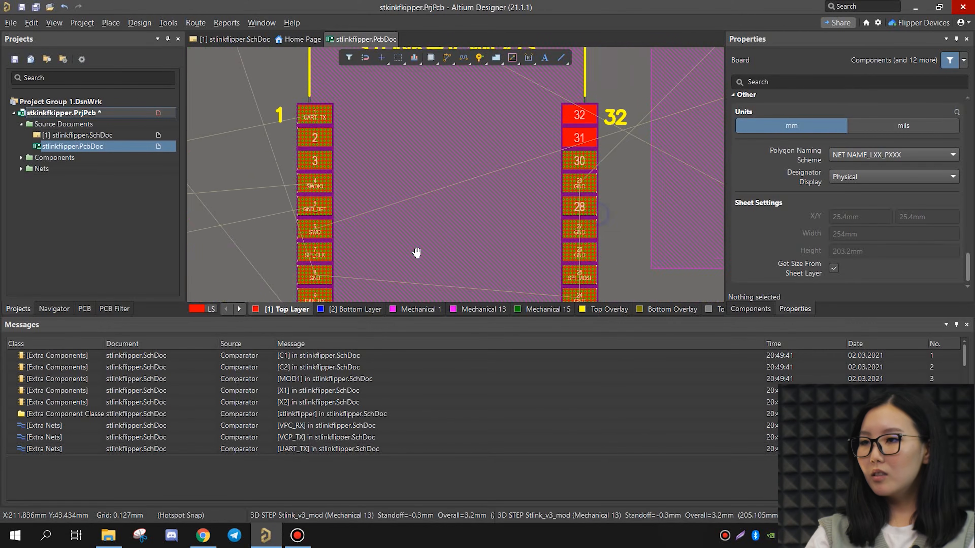
pyautogui.moveTo(532, 245); pyautogui.dragTo(559, 202, button='right')
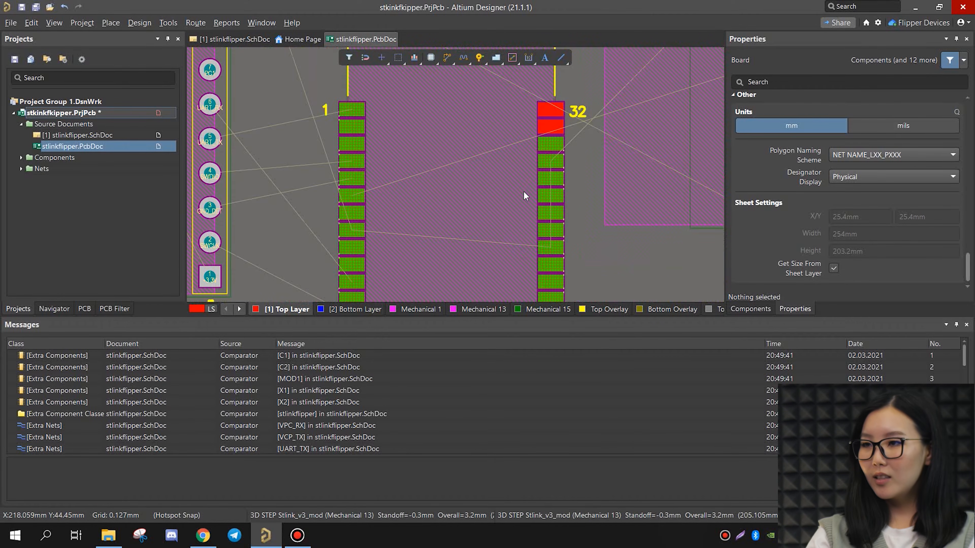
pyautogui.keyDown('ctrl'); pyautogui.scroll(5, 582, 188); pyautogui.keyUp('ctrl')
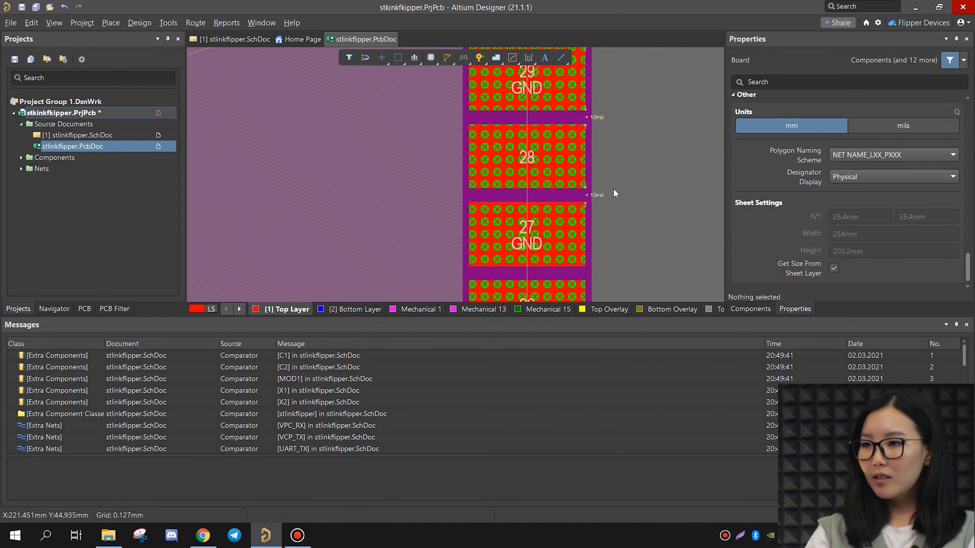
pyautogui.keyDown('ctrl'); pyautogui.scroll(-4, 585, 203); pyautogui.keyUp('ctrl')
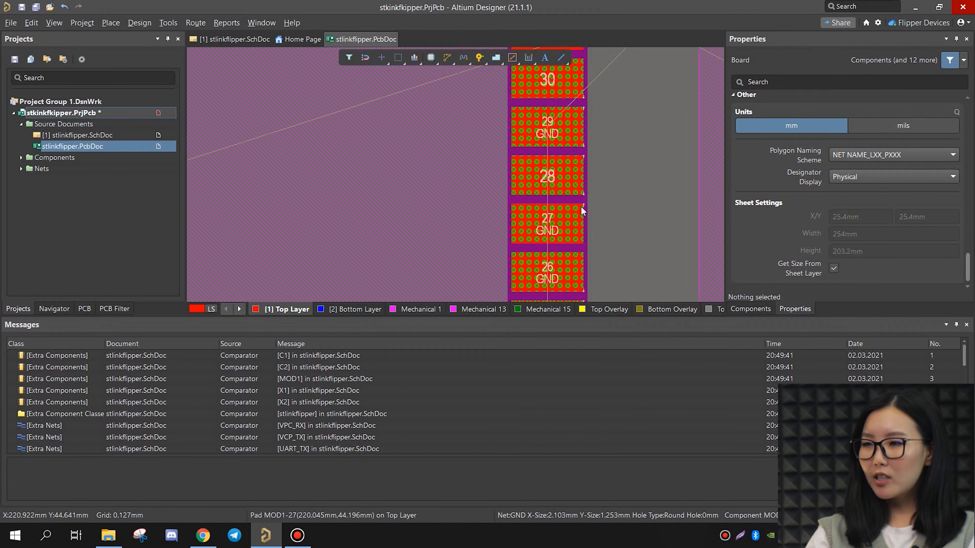
pyautogui.keyDown('ctrl'); pyautogui.scroll(-5, 583, 211); pyautogui.keyUp('ctrl')
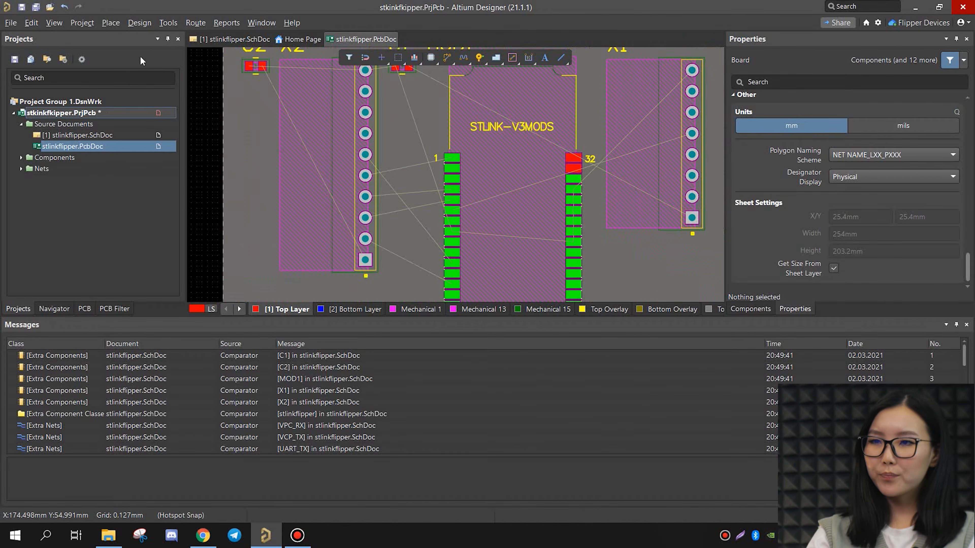
# Step: Set the minimum clearance of the Clearance design rule to 0.2 mm and apply it to the board
pyautogui.click(139, 23)
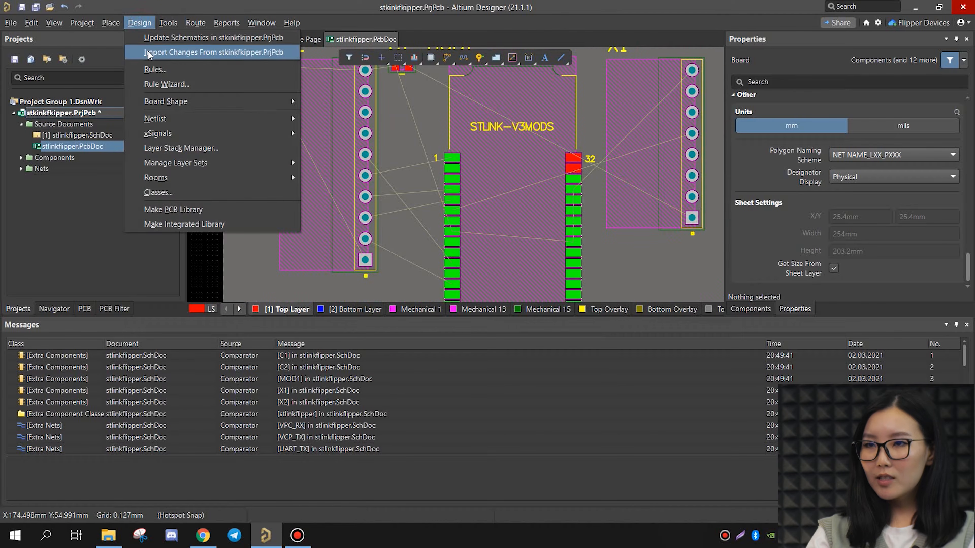
pyautogui.click(158, 69)
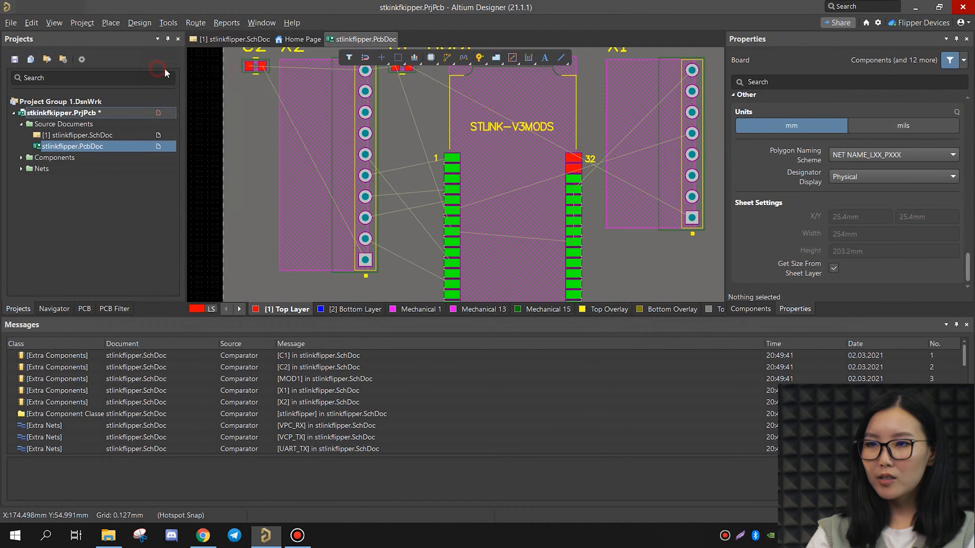
pyautogui.click(143, 109)
pyautogui.scroll(-6, 158, 330)
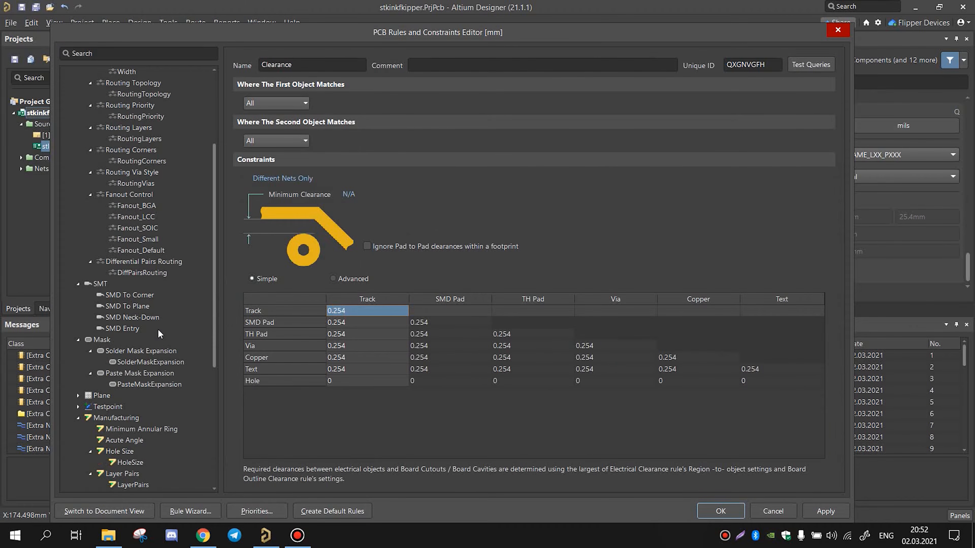
pyautogui.scroll(6, 172, 295)
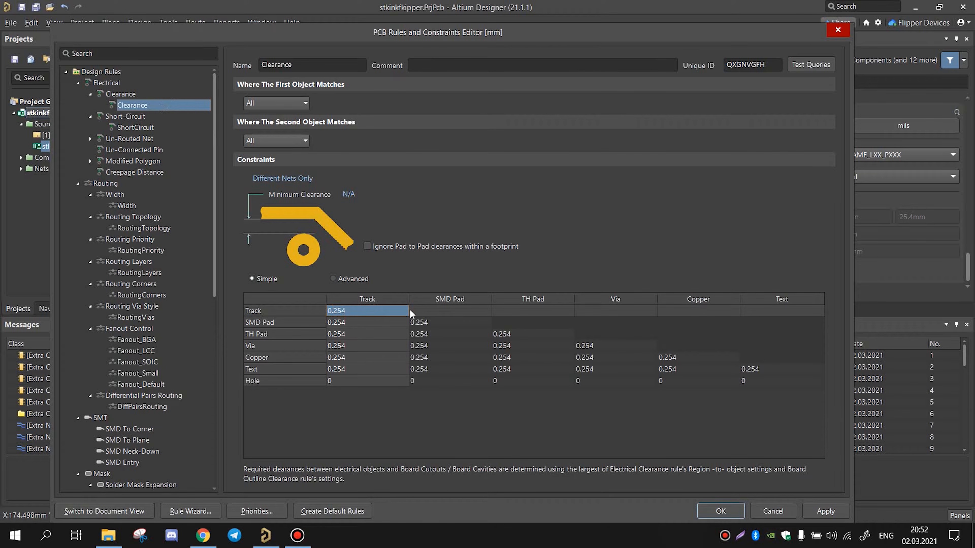
pyautogui.click(356, 193)
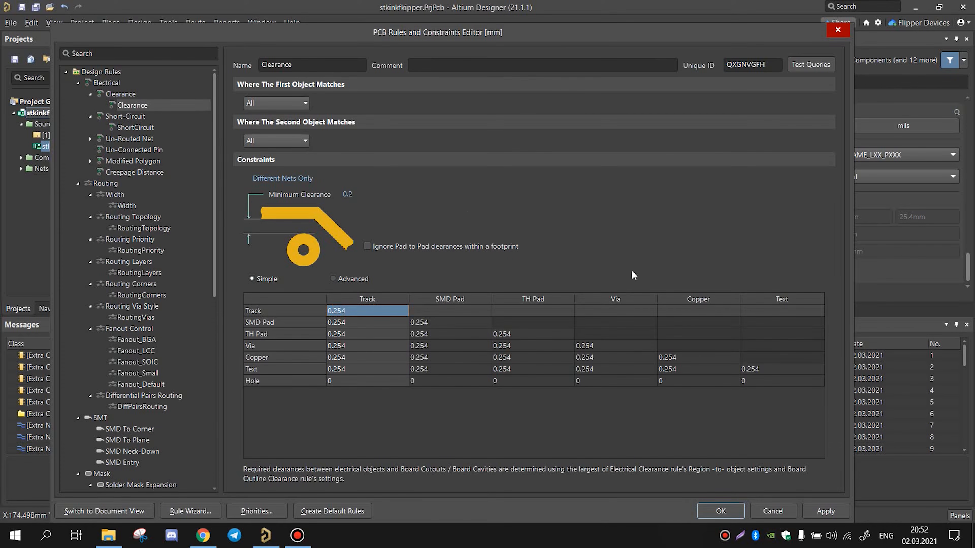
pyautogui.click(825, 511)
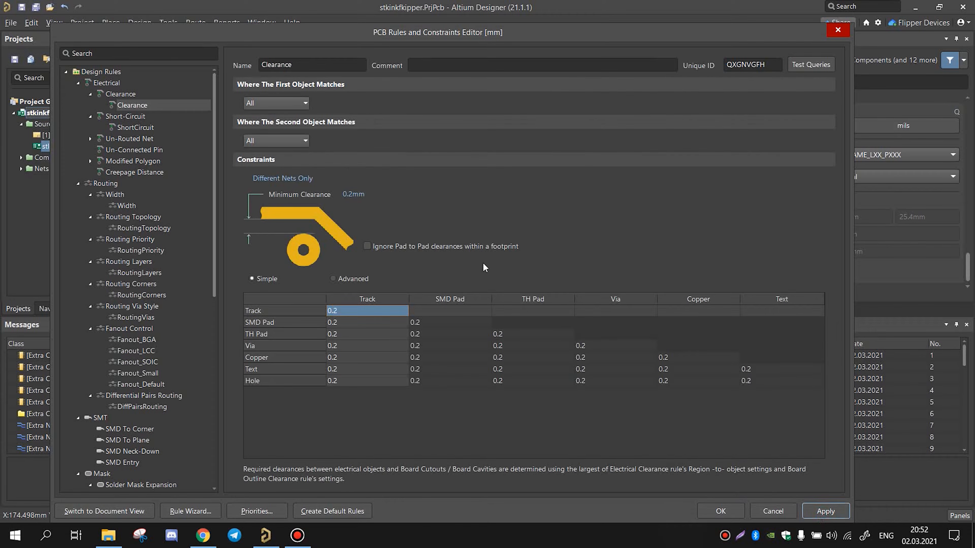
pyautogui.click(720, 511)
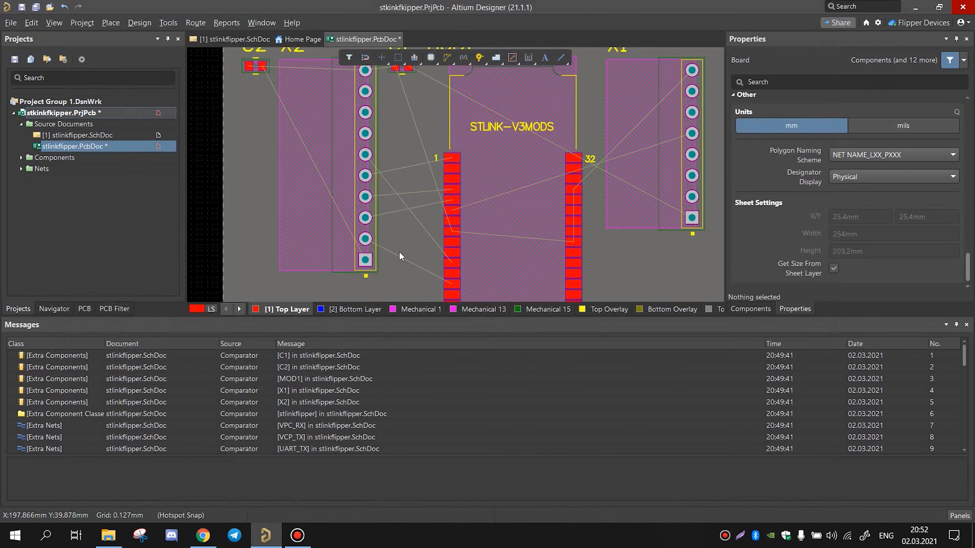
# Step: Set the PCB document's origin at a point in the lower-left area of the black board region
pyautogui.keyDown('ctrl'); pyautogui.scroll(-2, 528, 211); pyautogui.keyUp('ctrl')
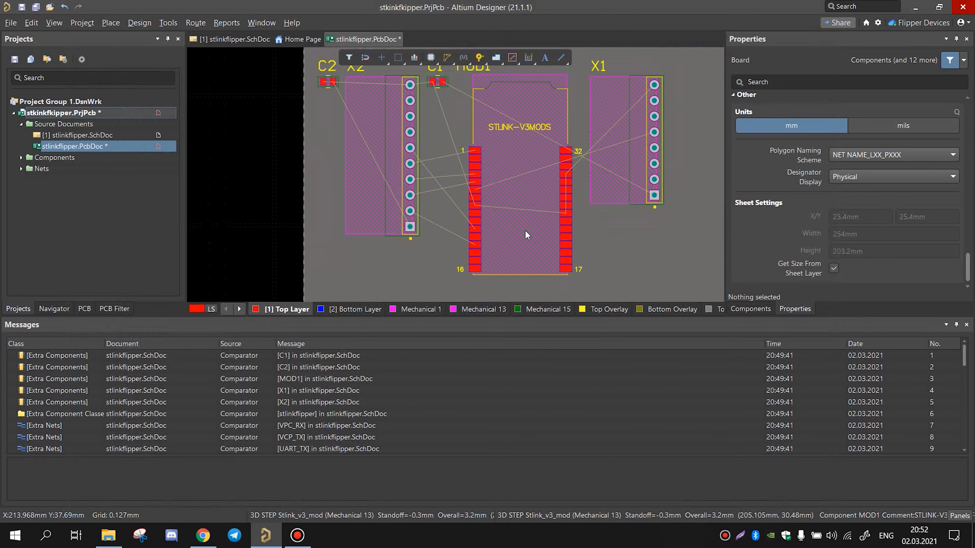
pyautogui.keyDown('ctrl'); pyautogui.scroll(-2, 525, 230); pyautogui.keyUp('ctrl')
pyautogui.moveTo(441, 234); pyautogui.dragTo(559, 245, button='right')
pyautogui.keyDown('ctrl'); pyautogui.scroll(-2, 564, 220); pyautogui.keyUp('ctrl')
pyautogui.moveTo(483, 247); pyautogui.dragTo(557, 275, button='right')
pyautogui.keyDown('ctrl'); pyautogui.scroll(-1, 609, 227); pyautogui.keyUp('ctrl')
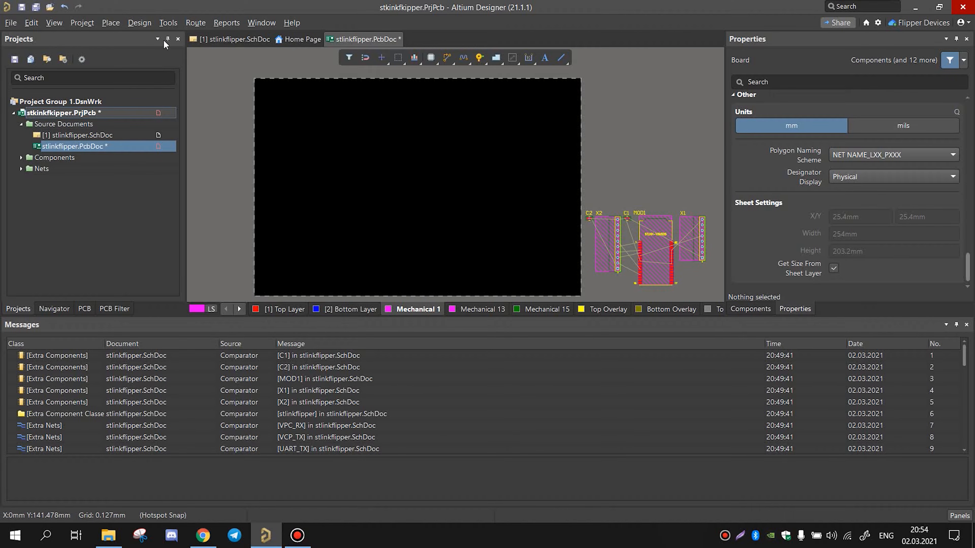
pyautogui.click(26, 25)
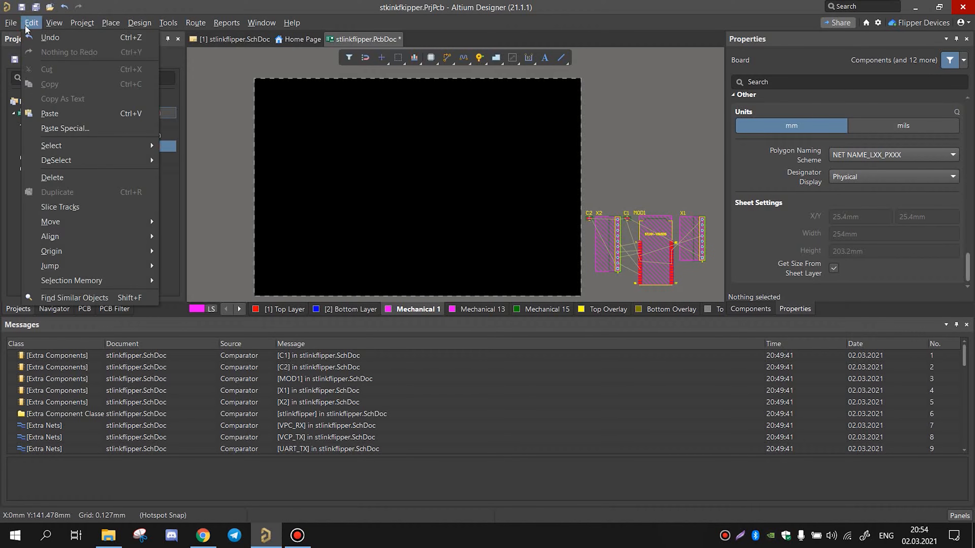
pyautogui.moveTo(147, 252)
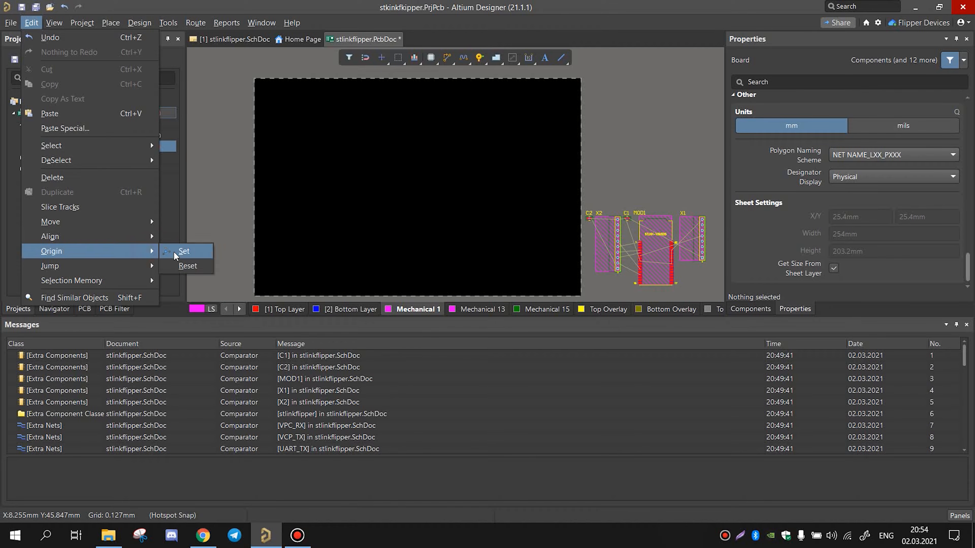
pyautogui.click(180, 251)
pyautogui.keyDown('ctrl'); pyautogui.scroll(1, 363, 257); pyautogui.keyUp('ctrl')
pyautogui.click(341, 240)
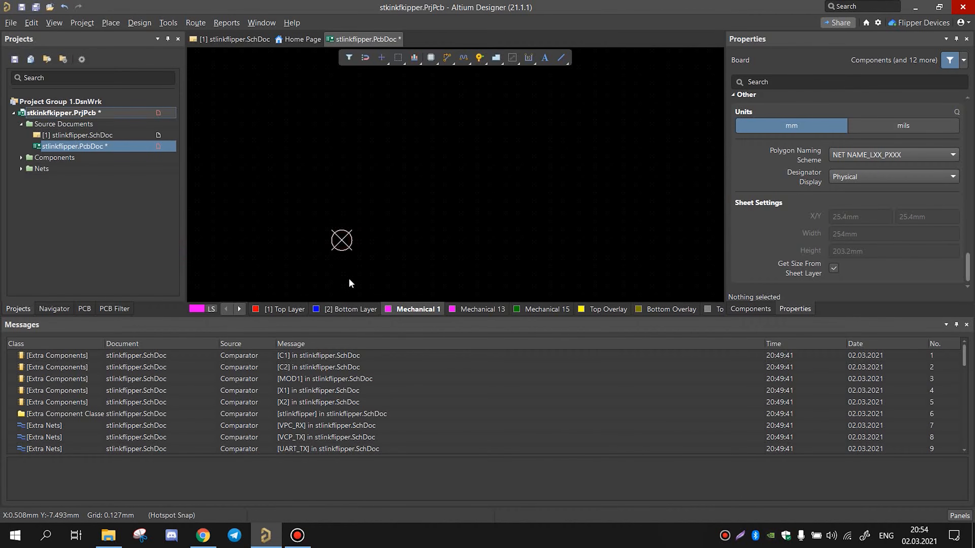
# Step: Set the PCB snap grid to 1.000 mm
pyautogui.click(410, 252)
pyautogui.keyDown('ctrl'); pyautogui.scroll(-3, 394, 203); pyautogui.keyUp('ctrl')
pyautogui.keyDown('ctrl'); pyautogui.scroll(3, 399, 205); pyautogui.keyUp('ctrl')
pyautogui.click(466, 185)
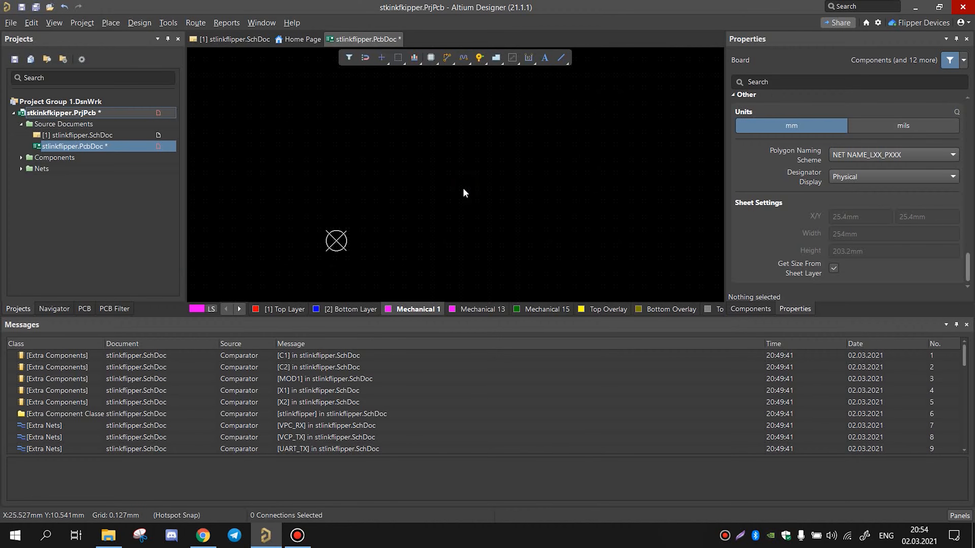
pyautogui.press('g')
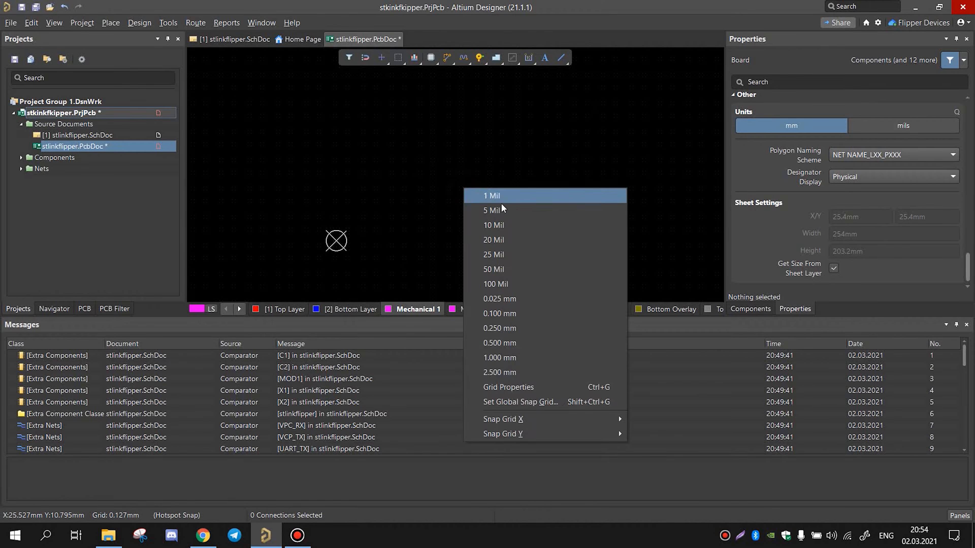
pyautogui.click(500, 361)
pyautogui.keyDown('ctrl'); pyautogui.scroll(-3, 433, 191); pyautogui.keyUp('ctrl')
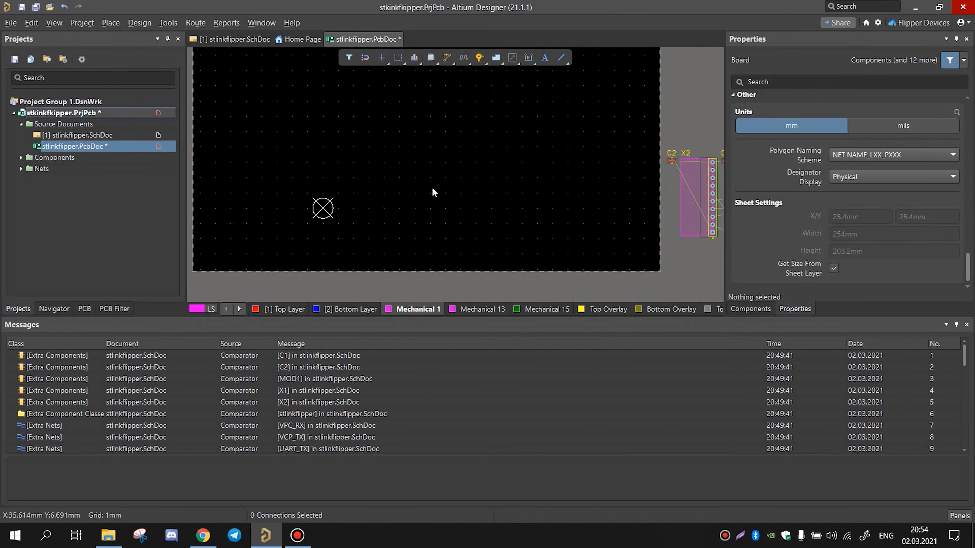
pyautogui.moveTo(456, 183); pyautogui.dragTo(452, 224, button='right')
pyautogui.keyDown('ctrl'); pyautogui.scroll(-1, 460, 221); pyautogui.keyUp('ctrl')
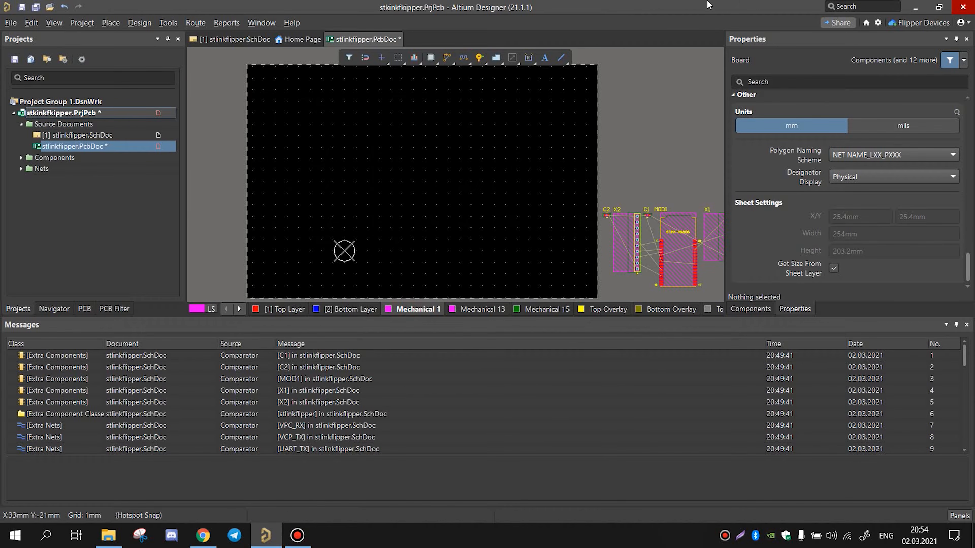
pyautogui.click(561, 58)
pyautogui.keyDown('ctrl'); pyautogui.scroll(1, 547, 135); pyautogui.keyUp('ctrl')
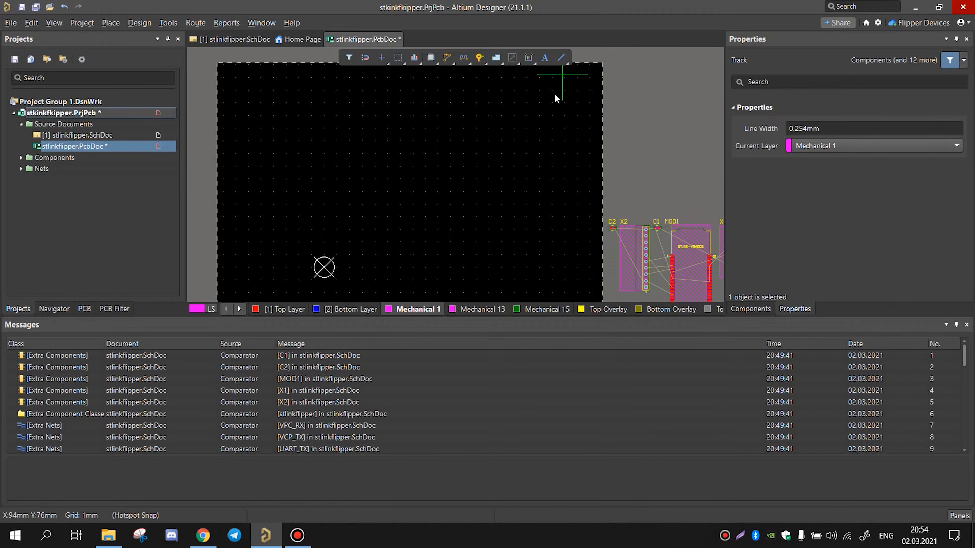
pyautogui.keyDown('ctrl'); pyautogui.scroll(1, 363, 251); pyautogui.keyUp('ctrl')
pyautogui.click(303, 275)
pyautogui.keyDown('ctrl'); pyautogui.scroll(-2, 509, 259); pyautogui.keyUp('ctrl')
pyautogui.hotkey('shift', 'space')
pyautogui.hotkey('shift', 'space')
pyautogui.press('Escape')
pyautogui.press('Escape')
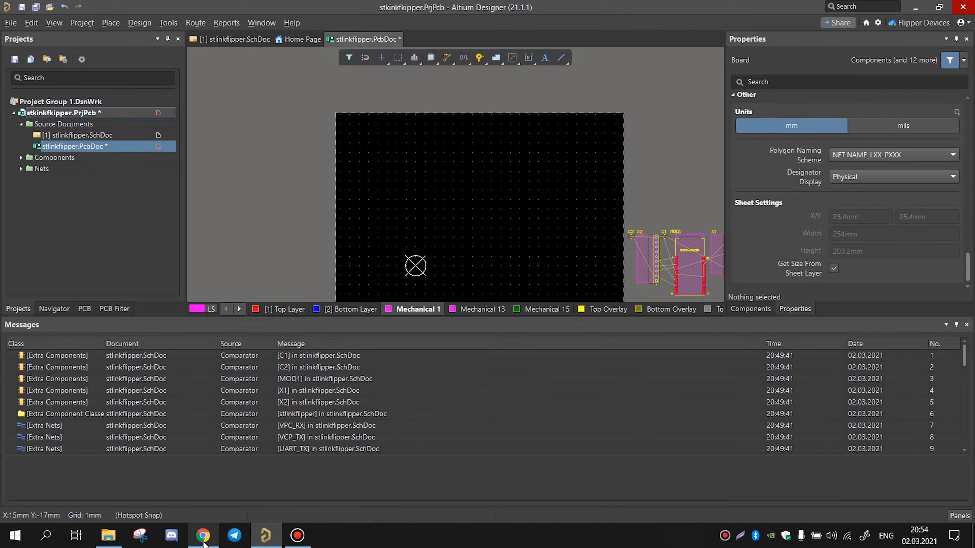
# Step: Switch to Chrome and examine the case dimensions and pin header spacing in the Flipper Zero side-view drawing
pyautogui.click(203, 535)
pyautogui.scroll(2, 620, 276)
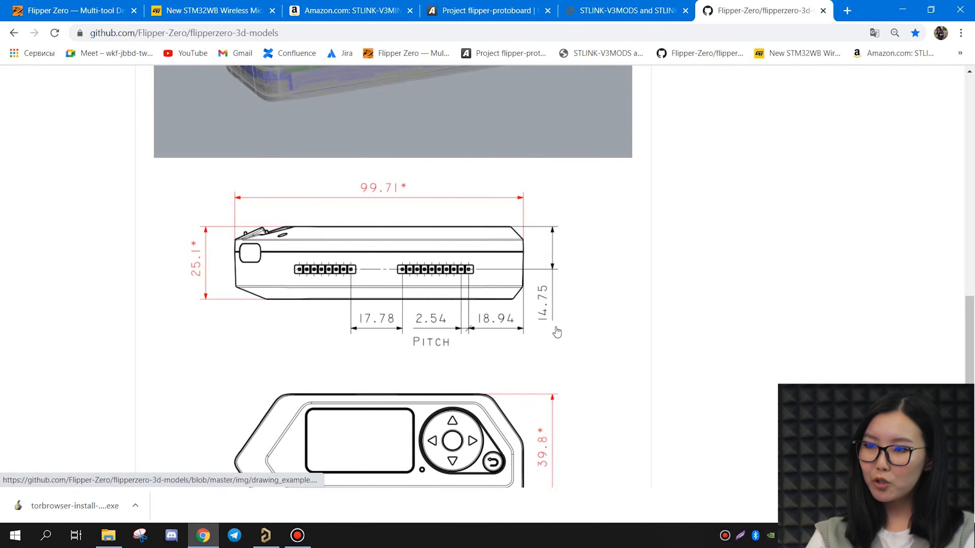
pyautogui.scroll(-2, 545, 315)
pyautogui.keyDown('ctrl'); pyautogui.scroll(1, 537, 298); pyautogui.keyUp('ctrl')
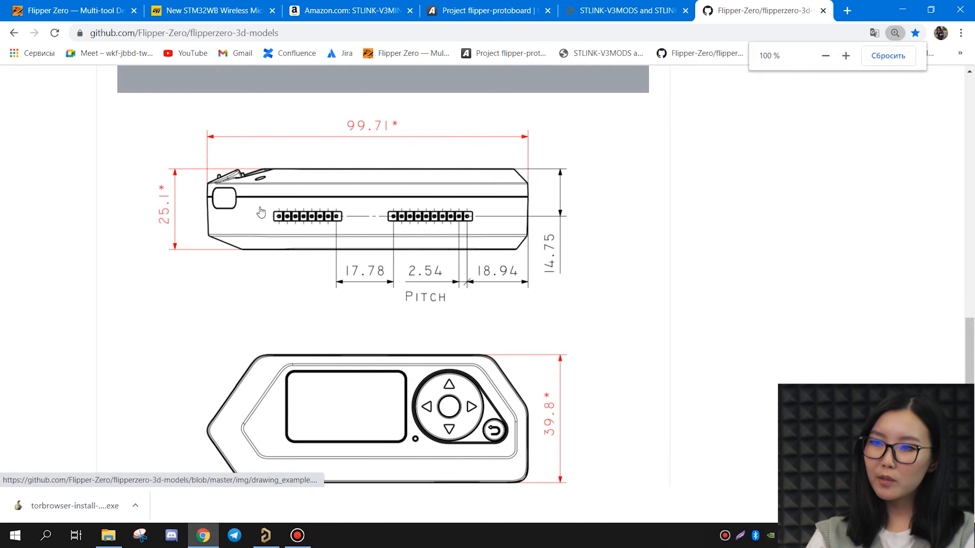
pyautogui.scroll(2, 253, 218)
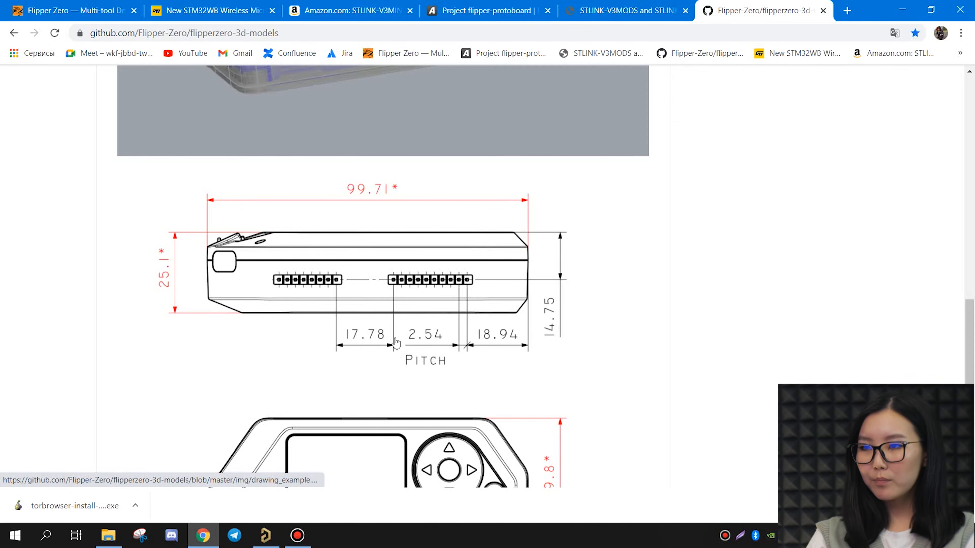
pyautogui.scroll(-2, 478, 298)
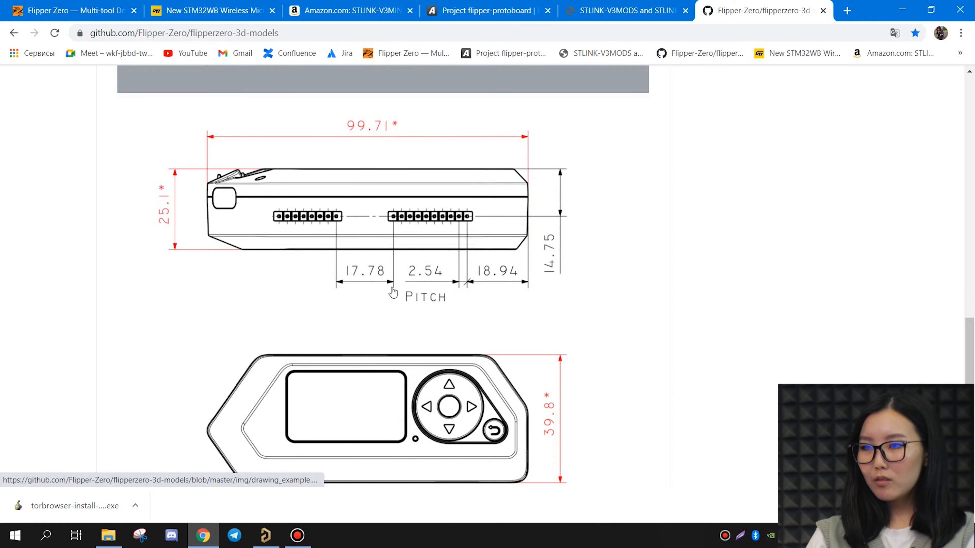
pyautogui.scroll(2, 570, 243)
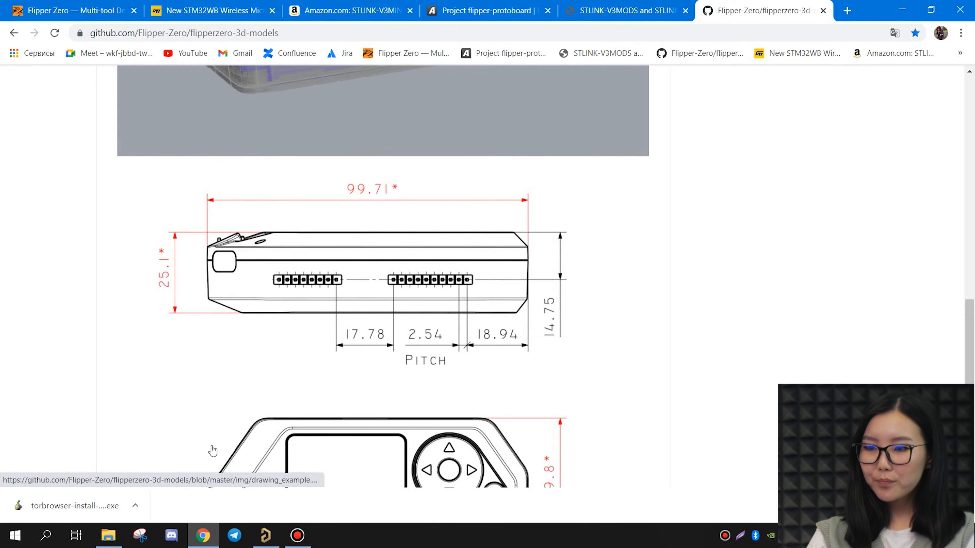
# Step: Switch to Altium Designer and draw the outline's bottom edge on Mechanical 1 from the origin to X 75 mm, ending in a 90-degree arc corner
pyautogui.click(265, 535)
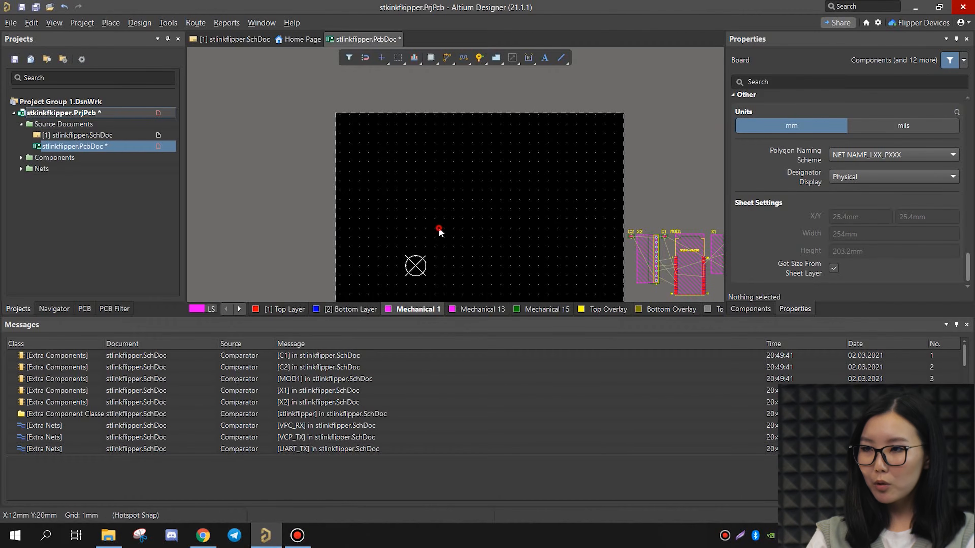
pyautogui.keyDown('ctrl'); pyautogui.scroll(3, 443, 253); pyautogui.keyUp('ctrl')
pyautogui.moveTo(484, 259); pyautogui.dragTo(441, 258, button='right')
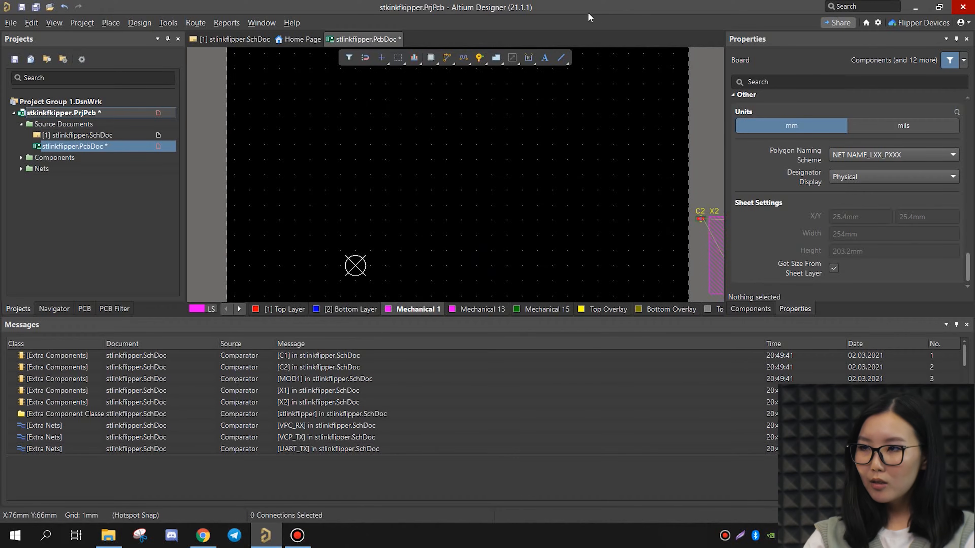
pyautogui.click(561, 57)
pyautogui.keyDown('ctrl'); pyautogui.scroll(1, 399, 250); pyautogui.keyUp('ctrl')
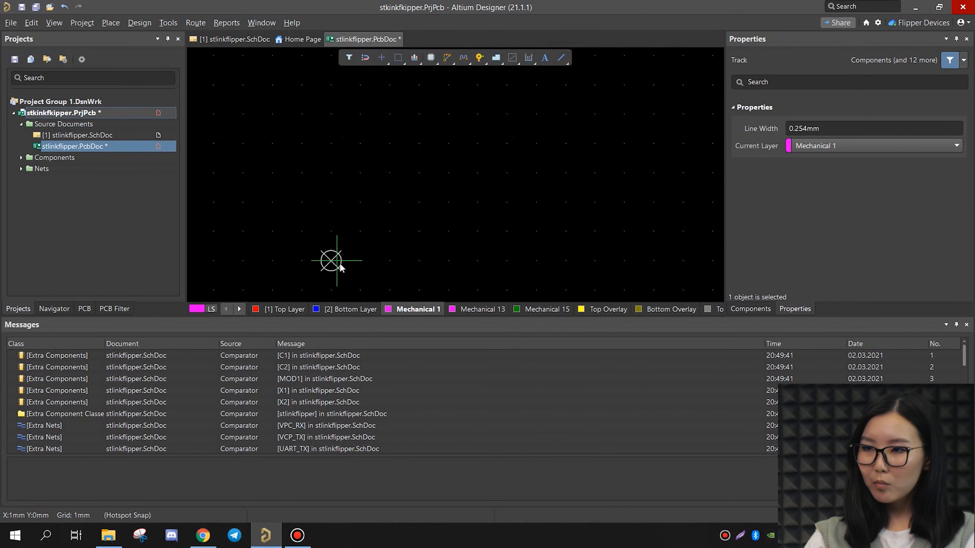
pyautogui.click(330, 261)
pyautogui.keyDown('ctrl'); pyautogui.scroll(-1, 444, 255); pyautogui.keyUp('ctrl')
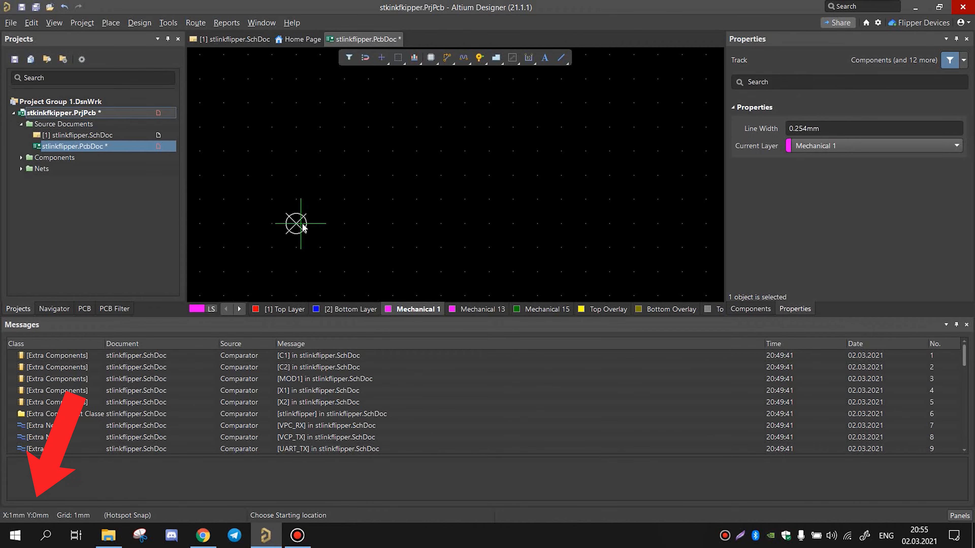
pyautogui.click(297, 224)
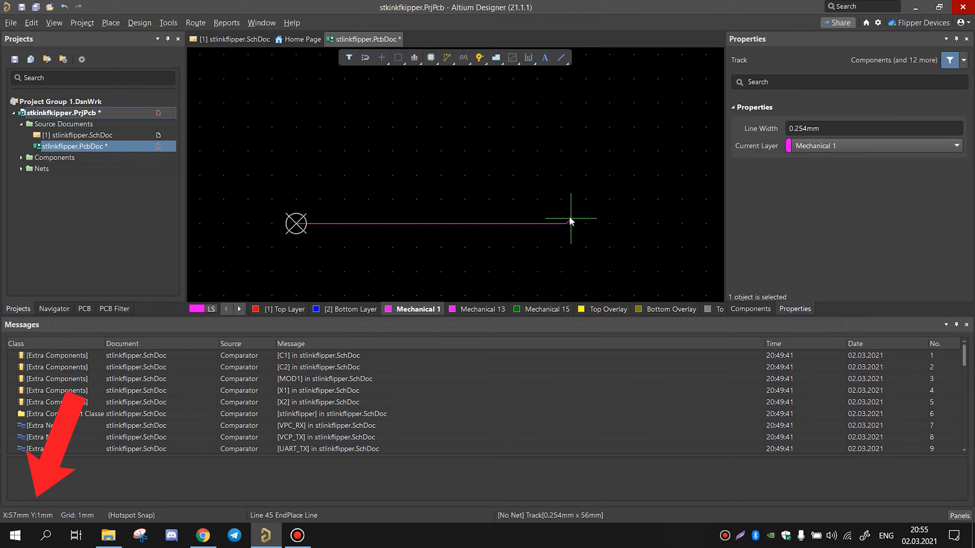
pyautogui.keyDown('ctrl'); pyautogui.scroll(-1, 558, 198); pyautogui.keyUp('ctrl')
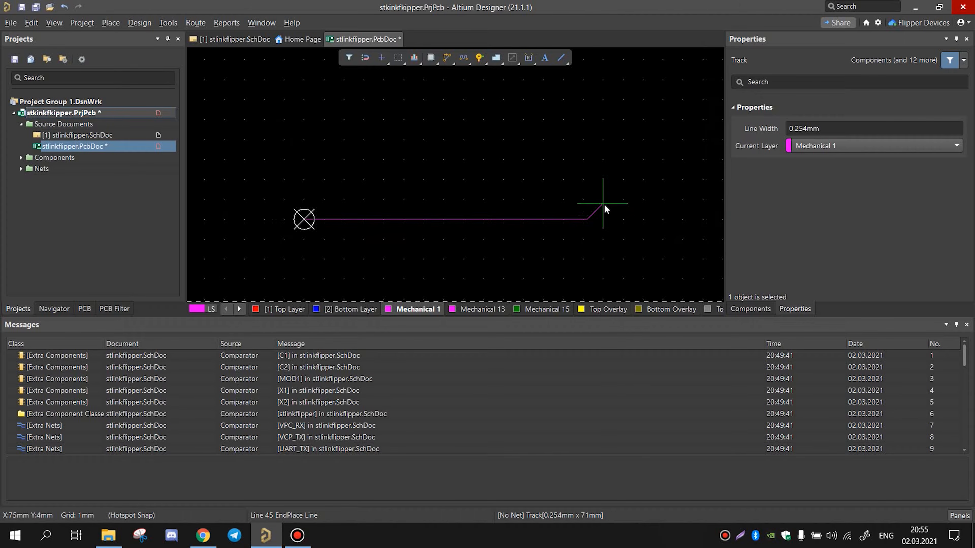
pyautogui.hotkey('shift', 'space')
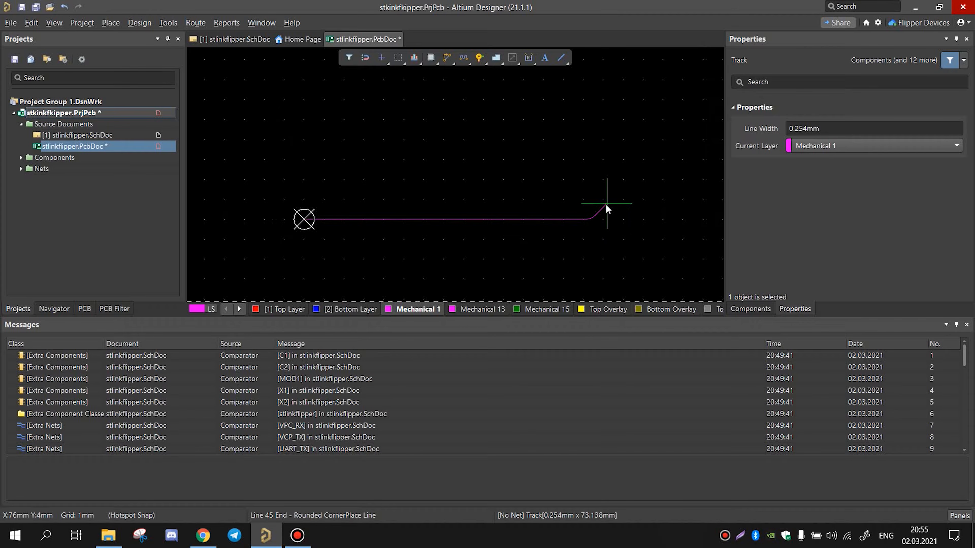
pyautogui.hotkey('shift', 'space')
pyautogui.hotkey('shift', 'space')
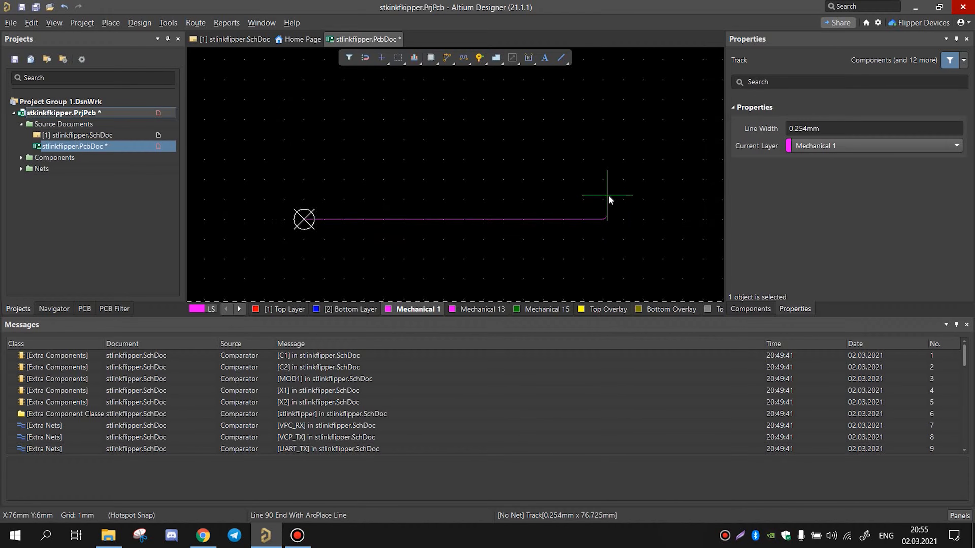
pyautogui.click(602, 156)
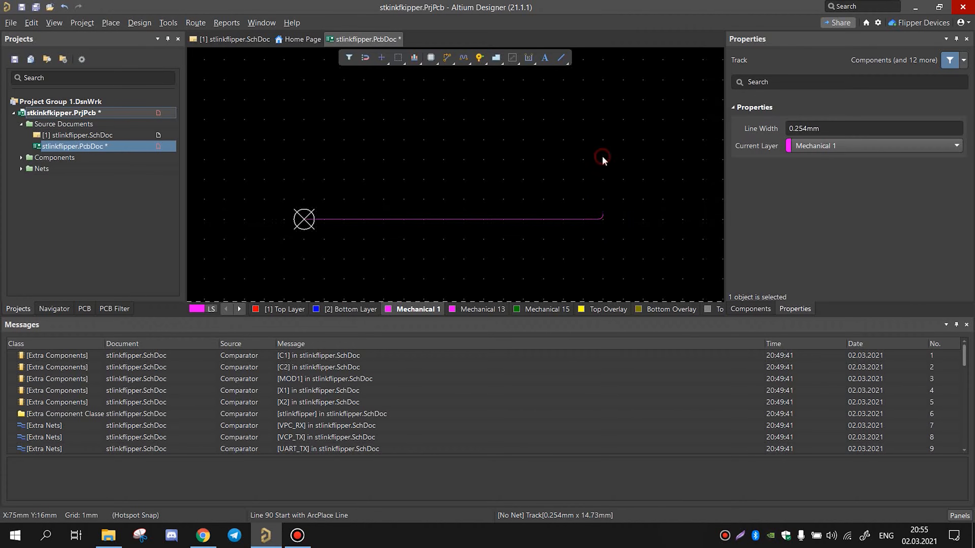
# Step: Complete the remaining edges and rounded corners of the board outline, about 78 mm wide and 25 mm high
pyautogui.click(518, 119)
pyautogui.keyDown('ctrl'); pyautogui.scroll(1, 296, 192); pyautogui.keyUp('ctrl')
pyautogui.click(309, 232)
pyautogui.keyDown('ctrl'); pyautogui.scroll(1, 281, 232); pyautogui.keyUp('ctrl')
pyautogui.keyDown('ctrl'); pyautogui.scroll(1, 282, 232); pyautogui.keyUp('ctrl')
pyautogui.press('Escape')
# Step: Extend the bottom edge track beyond the origin to meet the end of the lower-left corner arc
pyautogui.keyDown('ctrl'); pyautogui.scroll(1, 307, 266); pyautogui.keyUp('ctrl')
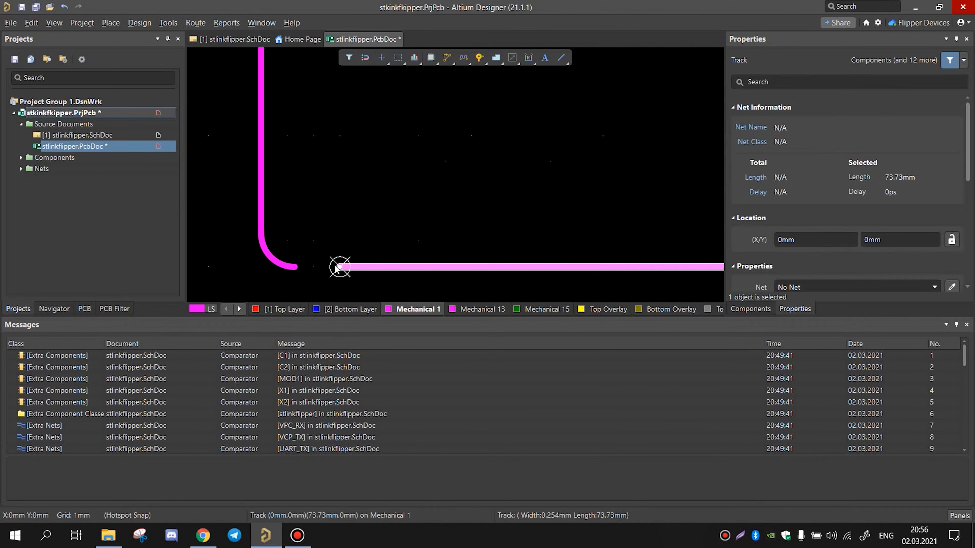
pyautogui.moveTo(323, 267); pyautogui.dragTo(295, 267)
pyautogui.click(456, 167)
pyautogui.keyDown('ctrl'); pyautogui.scroll(-5, 433, 198); pyautogui.keyUp('ctrl')
pyautogui.moveTo(433, 198); pyautogui.dragTo(318, 230, button='right')
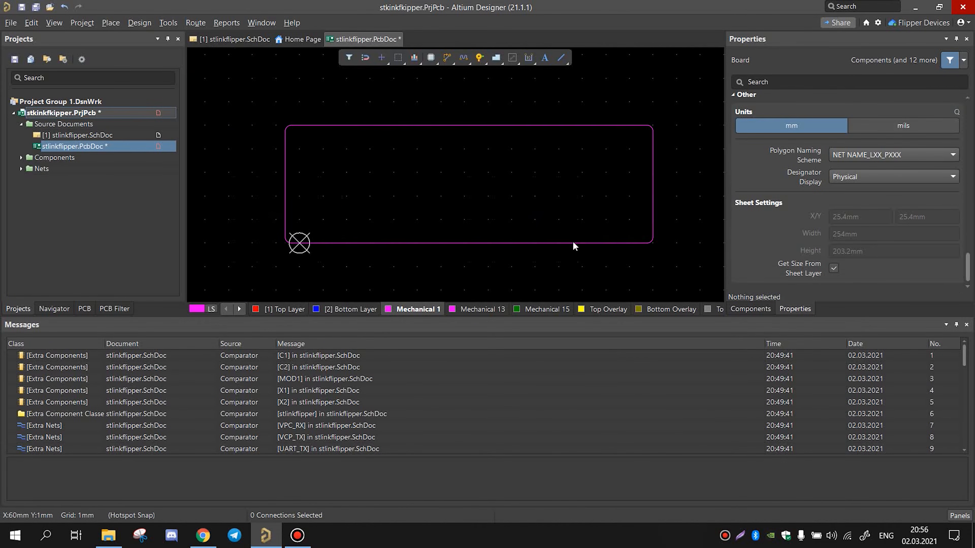
# Step: Measure the board outline's overall width between its left and right edges
pyautogui.click(416, 244)
pyautogui.click(435, 260)
pyautogui.keyDown('ctrl'); pyautogui.scroll(3, 370, 214); pyautogui.keyUp('ctrl')
pyautogui.moveTo(348, 235); pyautogui.dragTo(445, 218, button='right')
pyautogui.keyDown('ctrl'); pyautogui.scroll(3, 380, 215); pyautogui.keyUp('ctrl')
pyautogui.moveTo(371, 238); pyautogui.dragTo(387, 256, button='right')
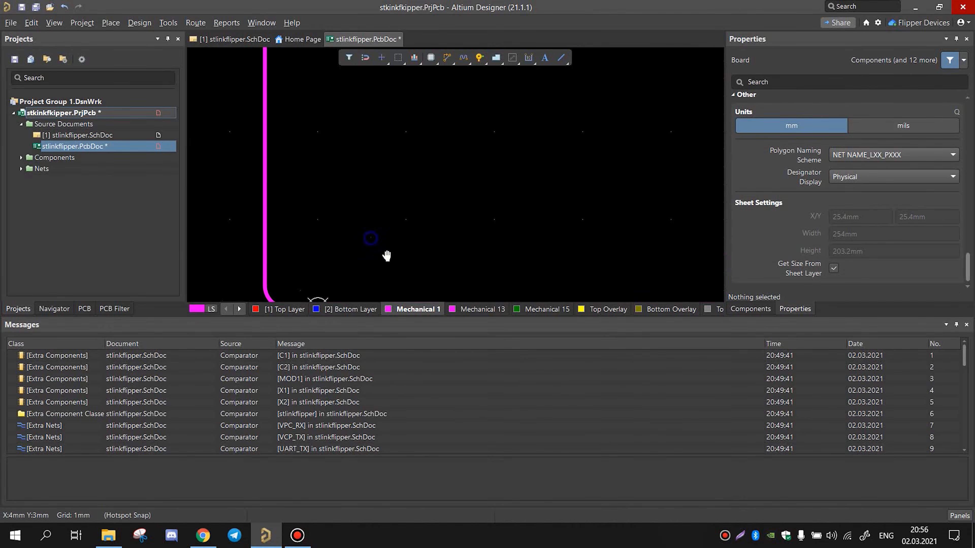
pyautogui.hotkey('ctrl', 'm')
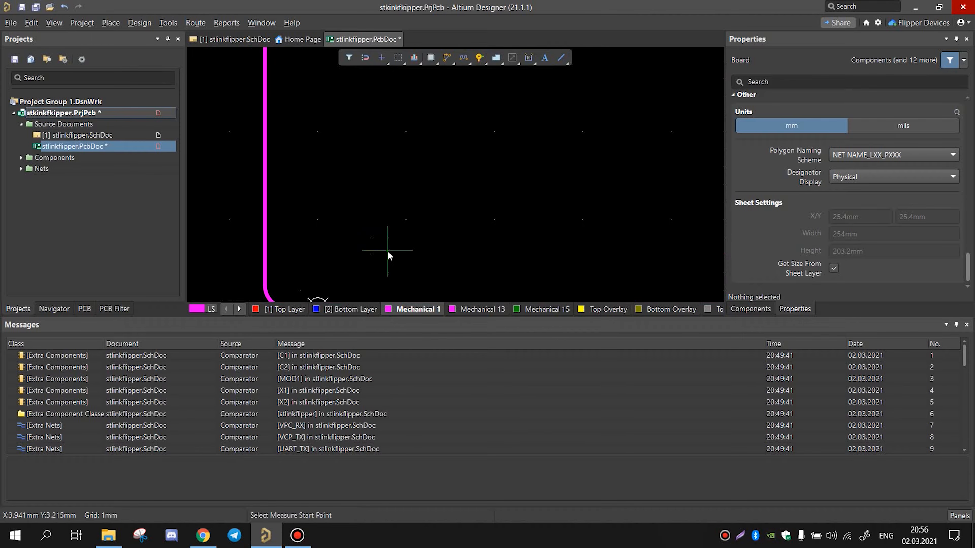
pyautogui.keyDown('ctrl'); pyautogui.scroll(1, 356, 241); pyautogui.keyUp('ctrl')
pyautogui.click(245, 259)
pyautogui.keyDown('ctrl'); pyautogui.scroll(-3, 253, 257); pyautogui.keyUp('ctrl')
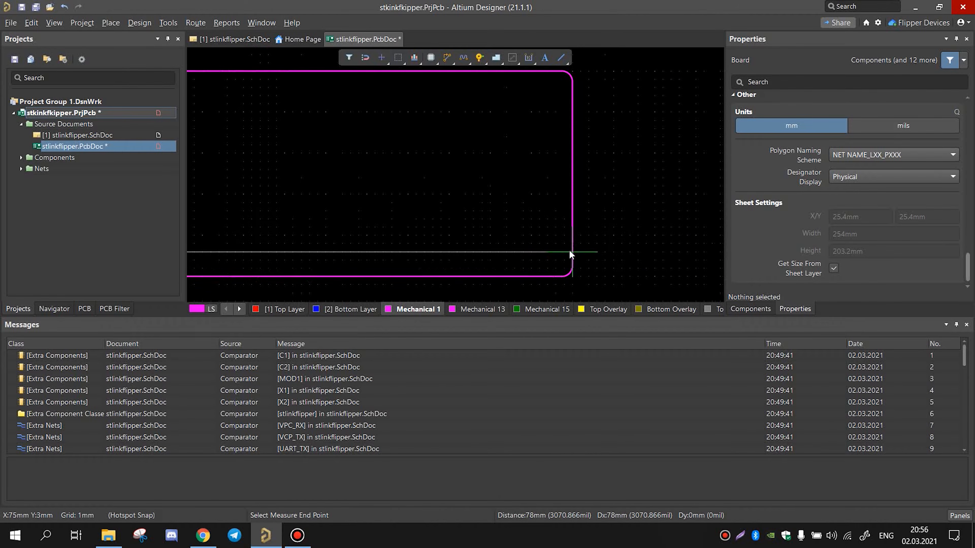
pyautogui.click(571, 252)
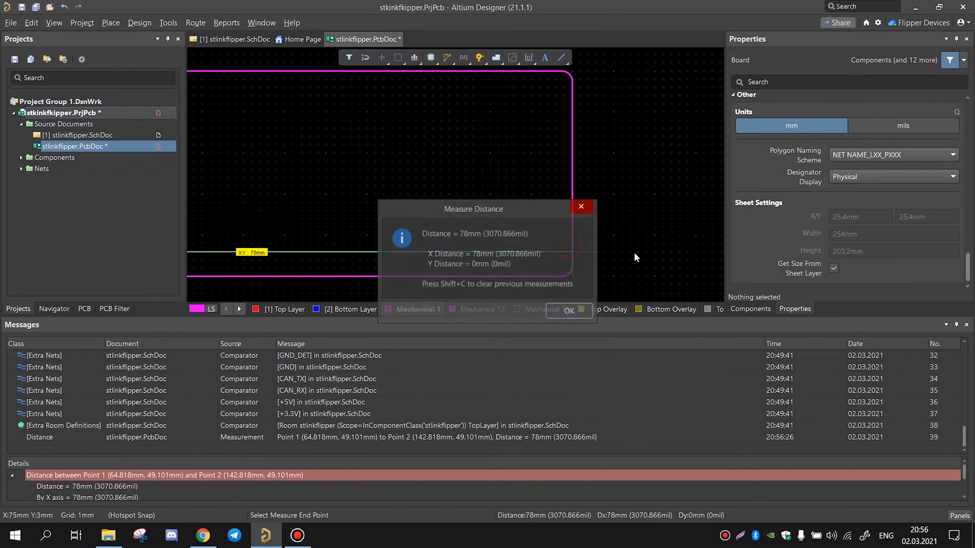
pyautogui.click(570, 311)
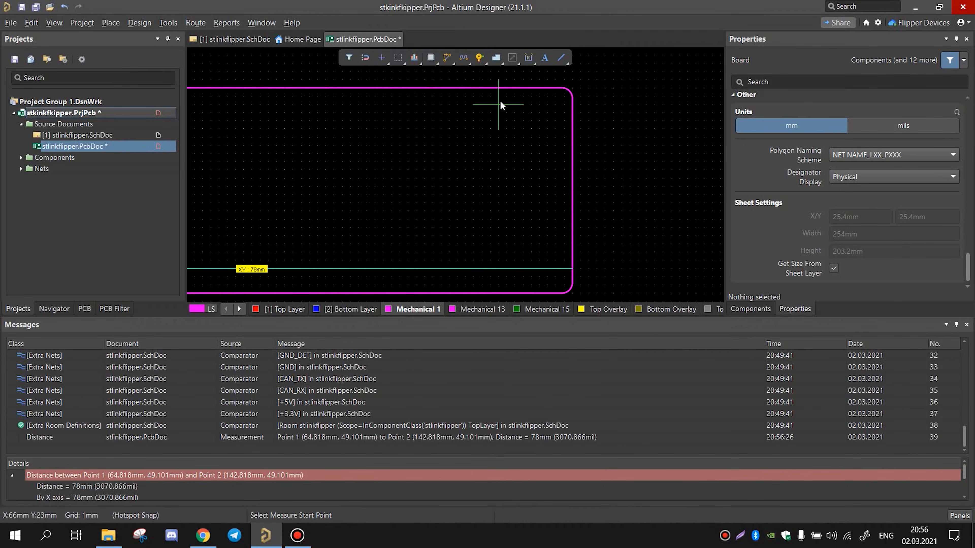
# Step: Measure the board outline's height between its top and bottom edges and end the measurement
pyautogui.click(487, 88)
pyautogui.scroll(-3, 483, 154)
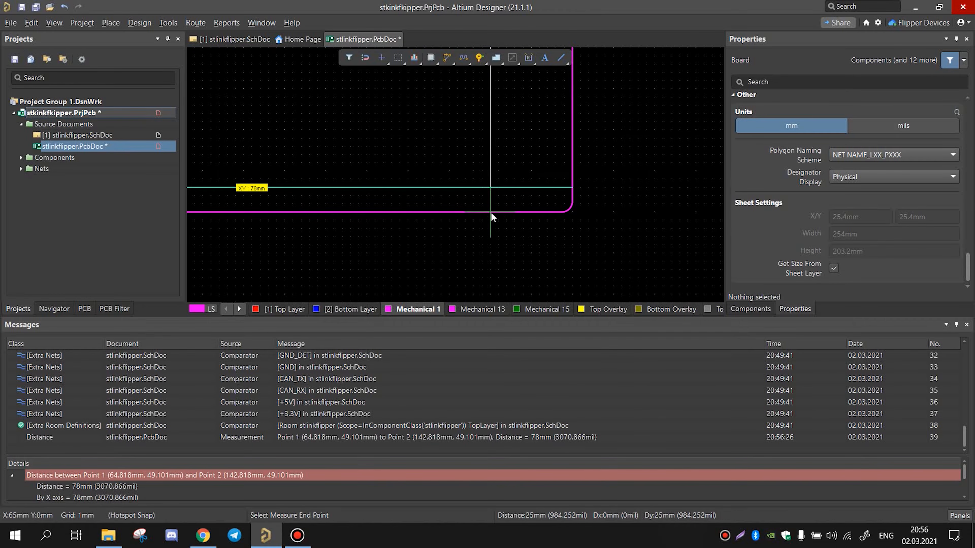
pyautogui.click(492, 213)
pyautogui.click(582, 206)
pyautogui.rightClick(477, 202)
pyautogui.keyDown('ctrl'); pyautogui.scroll(-4, 482, 190); pyautogui.keyUp('ctrl')
pyautogui.moveTo(494, 182); pyautogui.dragTo(540, 255, button='right')
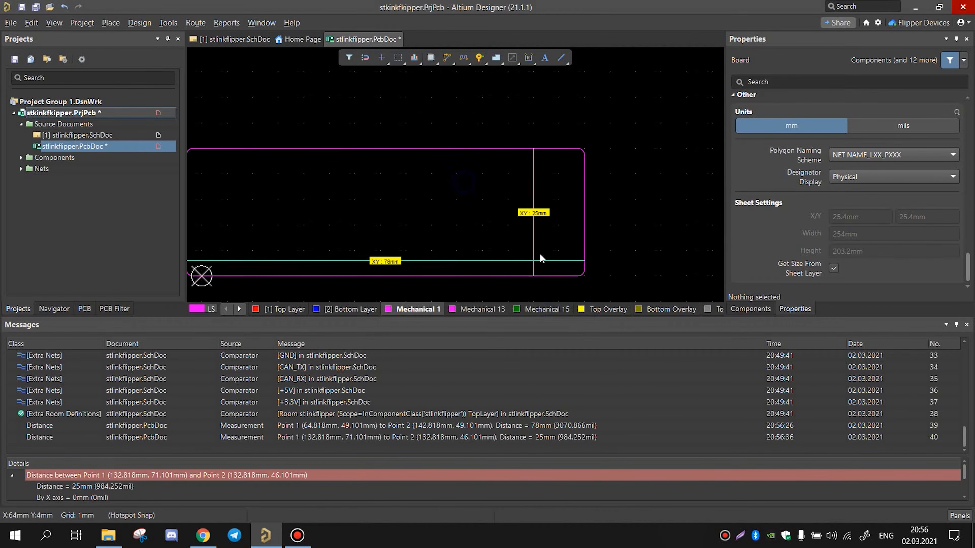
# Step: Set the Y location of the board outline's top edge track to 35 mm
pyautogui.keyDown('ctrl'); pyautogui.scroll(4, 502, 154); pyautogui.keyUp('ctrl')
pyautogui.click(513, 221)
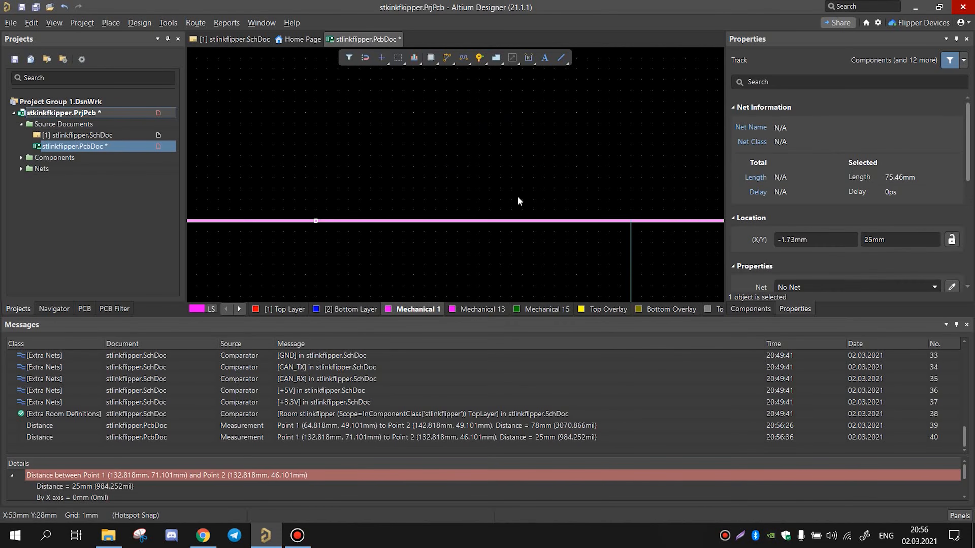
pyautogui.click(897, 237)
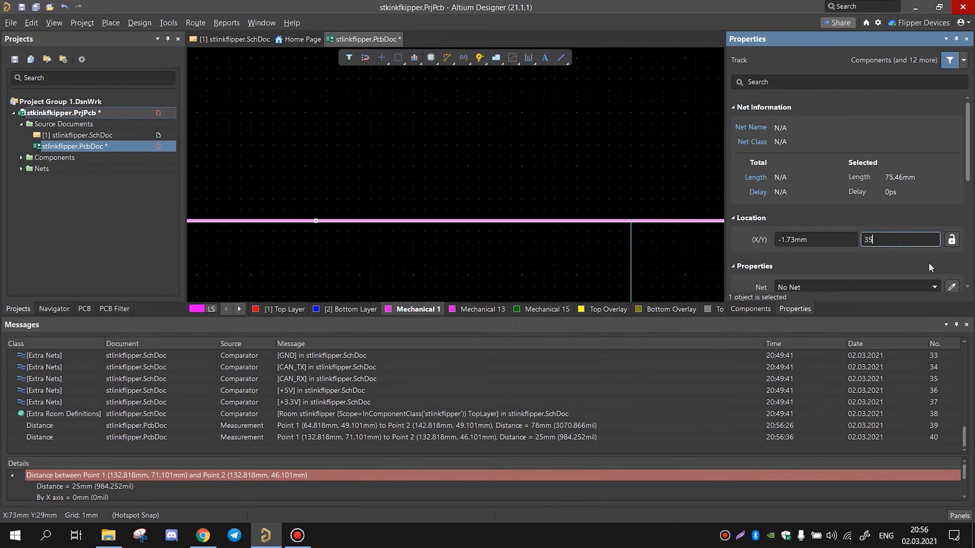
pyautogui.press('Return')
pyautogui.click(505, 89)
# Step: Move the upper-right corner arc up to the raised top edge and extend the right edge track to meet it
pyautogui.keyDown('ctrl'); pyautogui.scroll(-3, 613, 169); pyautogui.keyUp('ctrl')
pyautogui.scroll(-2, 505, 184)
pyautogui.scroll(2, 506, 185)
pyautogui.keyDown('ctrl'); pyautogui.scroll(3, 605, 184); pyautogui.keyUp('ctrl')
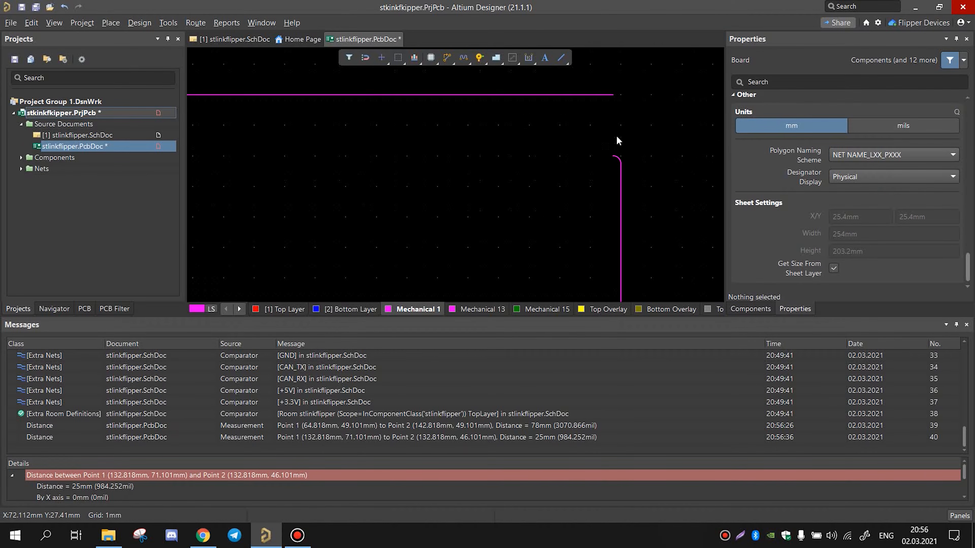
pyautogui.moveTo(616, 171); pyautogui.dragTo(655, 206)
pyautogui.keyDown('ctrl'); pyautogui.scroll(3, 649, 163); pyautogui.keyUp('ctrl')
pyautogui.moveTo(671, 134); pyautogui.dragTo(623, 237, button='right')
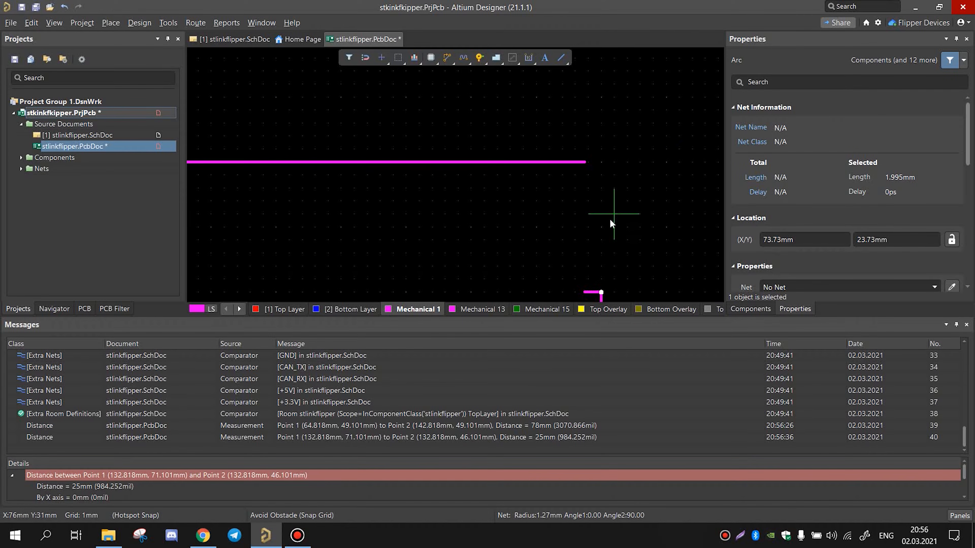
# Step: Extend the left edge track upward and rotate the upper-left corner arc into place against the top edge, closing the outline
pyautogui.moveTo(368, 265); pyautogui.dragTo(368, 176)
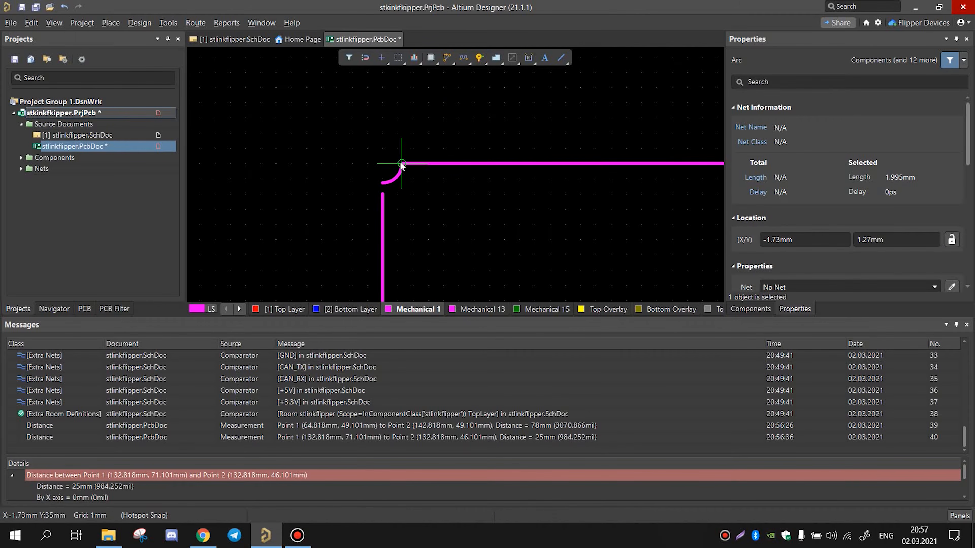
pyautogui.press('space')
pyautogui.click(406, 149)
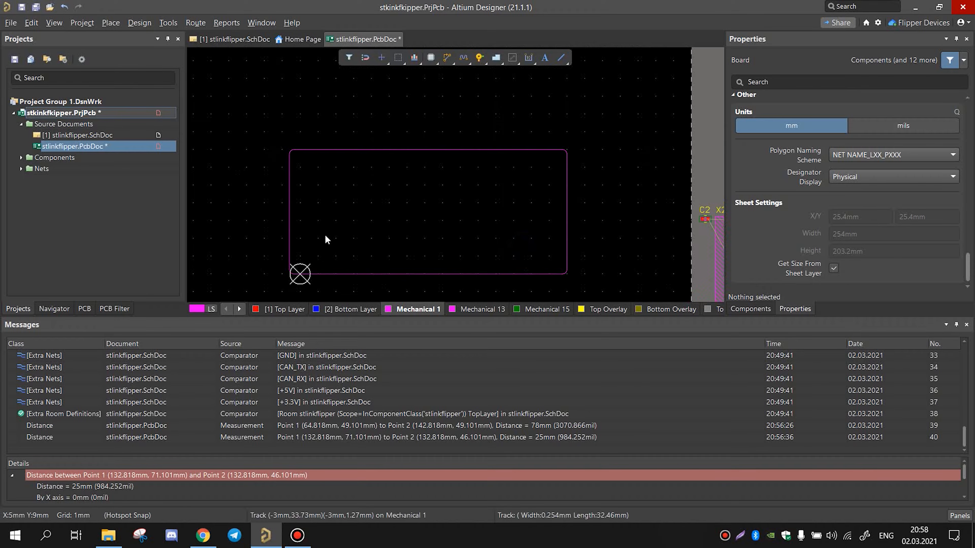
# Step: Select all tracks and arcs of the closed outline and define the board shape from the selected objects
pyautogui.keyDown('ctrl'); pyautogui.scroll(-1, 340, 221); pyautogui.keyUp('ctrl')
pyautogui.keyDown('ctrl'); pyautogui.scroll(-1, 561, 226); pyautogui.keyUp('ctrl')
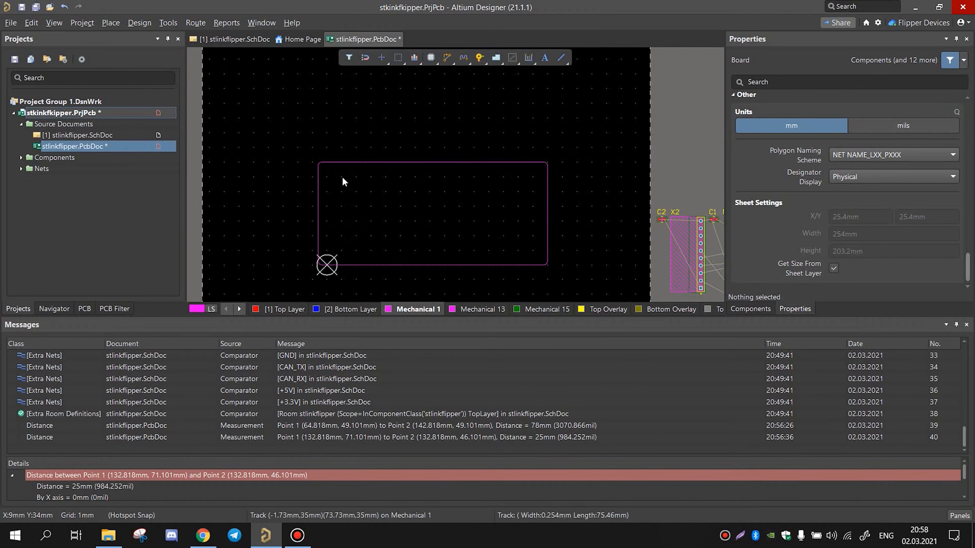
pyautogui.keyDown('ctrl'); pyautogui.scroll(-1, 319, 158); pyautogui.keyUp('ctrl')
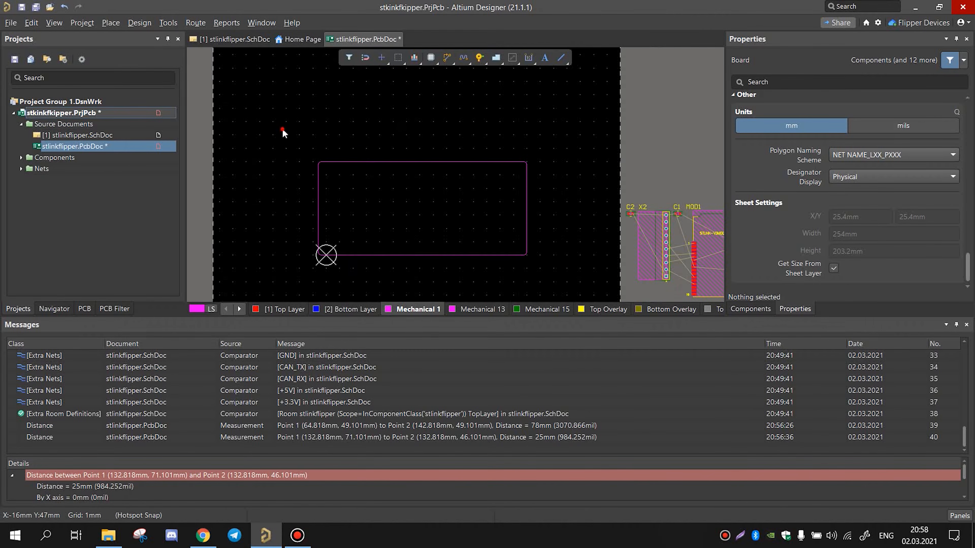
pyautogui.moveTo(282, 129); pyautogui.dragTo(536, 251)
pyautogui.keyDown('ctrl'); pyautogui.scroll(1, 553, 186); pyautogui.keyUp('ctrl')
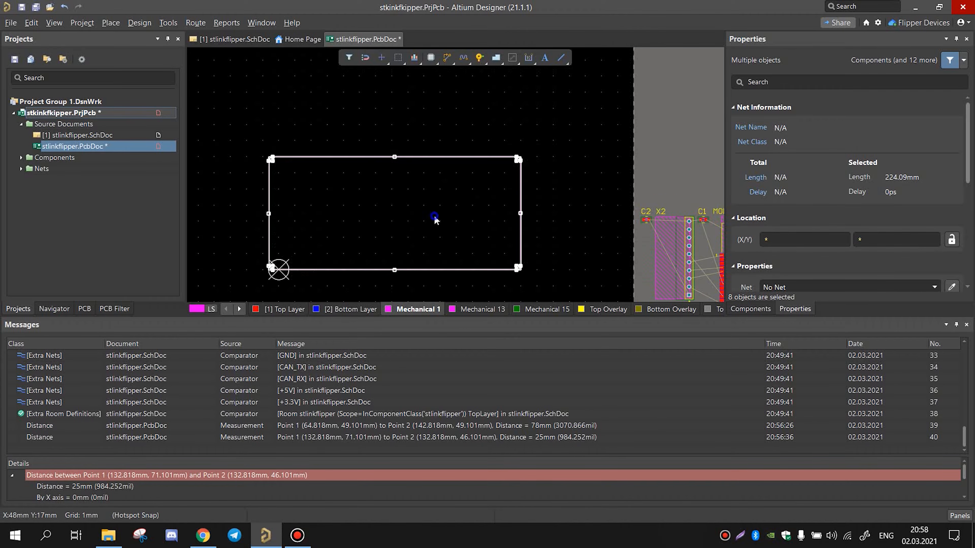
pyautogui.moveTo(436, 218); pyautogui.dragTo(451, 209, button='right')
pyautogui.keyDown('ctrl'); pyautogui.scroll(1, 439, 192); pyautogui.keyUp('ctrl')
pyautogui.click(139, 25)
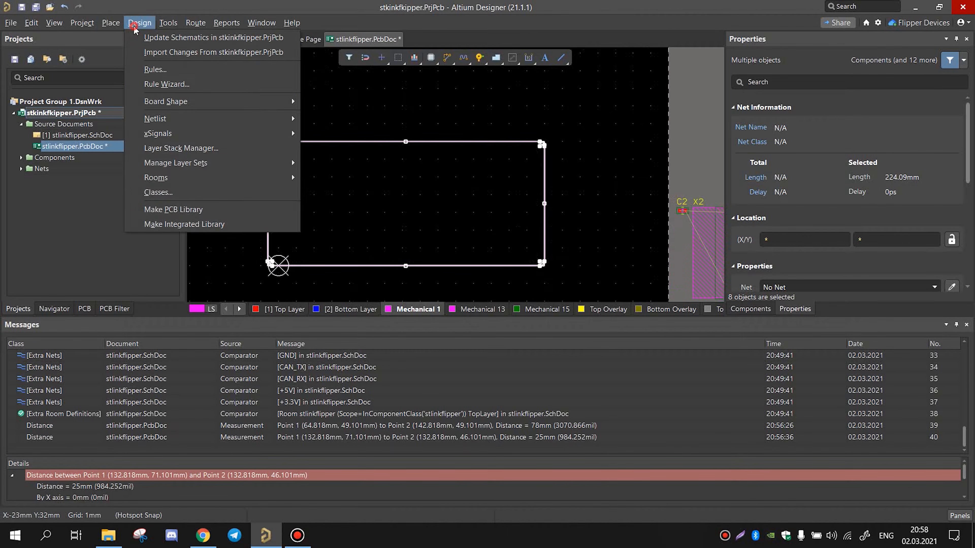
pyautogui.moveTo(187, 101)
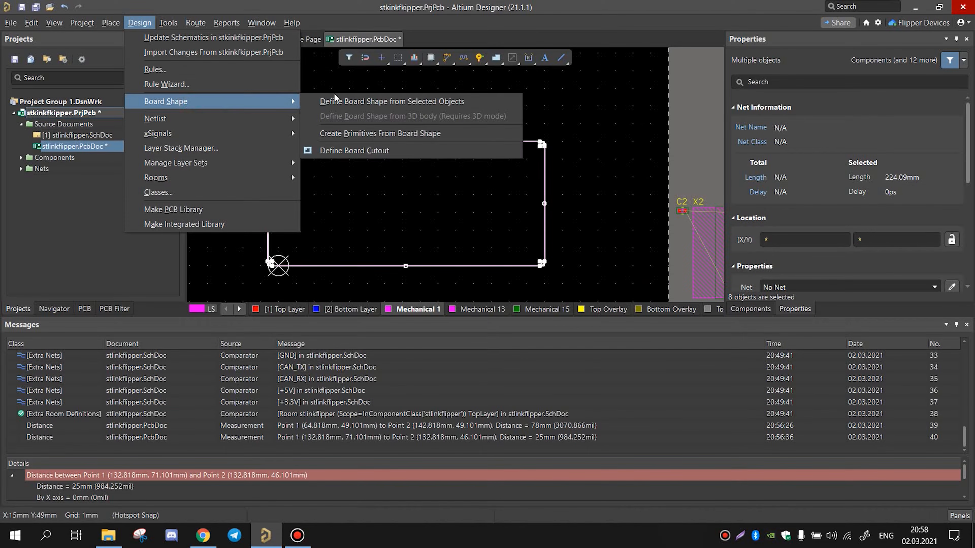
pyautogui.click(406, 102)
pyautogui.click(581, 307)
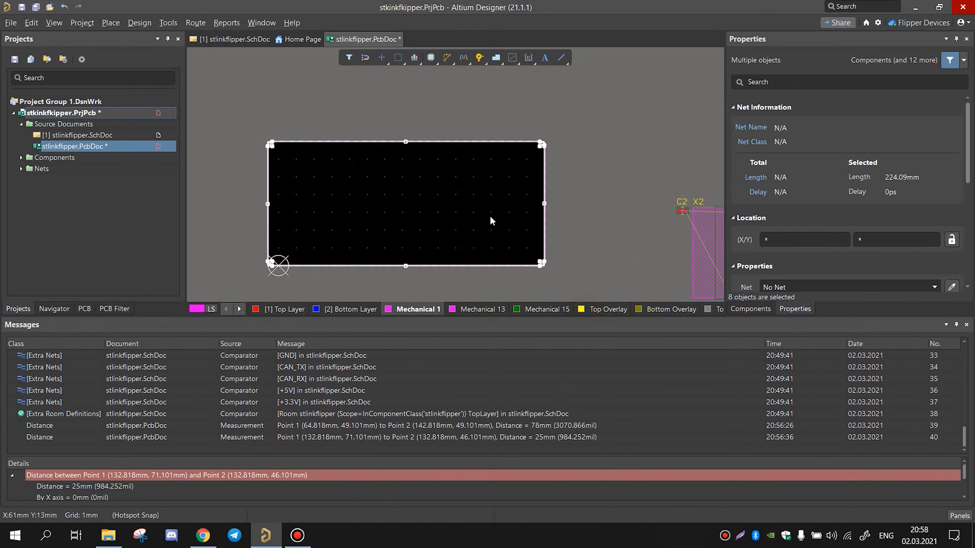
pyautogui.click(490, 217)
# Step: Inspect the new board shape in 3D and return to the 2D layout
pyautogui.keyDown('ctrl'); pyautogui.scroll(-3, 430, 208); pyautogui.keyUp('ctrl')
pyautogui.press('3')
pyautogui.keyDown('ctrl'); pyautogui.scroll(-3, 428, 198); pyautogui.keyUp('ctrl')
pyautogui.keyDown('ctrl'); pyautogui.scroll(5, 360, 183); pyautogui.keyUp('ctrl')
pyautogui.moveTo(441, 220)
pyautogui.keyDown('shift'); pyautogui.mouseDown(button='right')
pyautogui.moveTo(397, 212)
pyautogui.moveTo(584, 183)
pyautogui.moveTo(430, 232)
pyautogui.moveTo(439, 228)
pyautogui.mouseUp(button='right'); pyautogui.keyUp('shift')
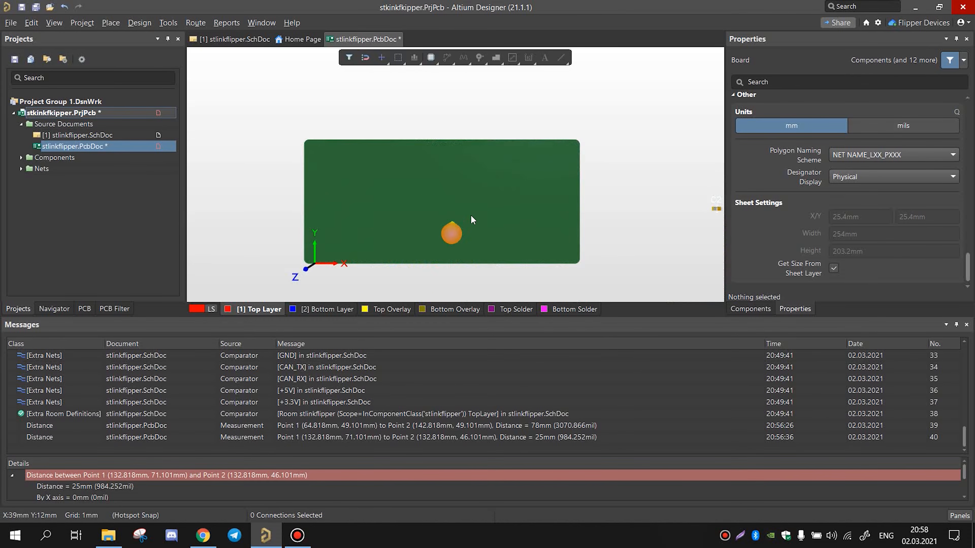
pyautogui.press('2')
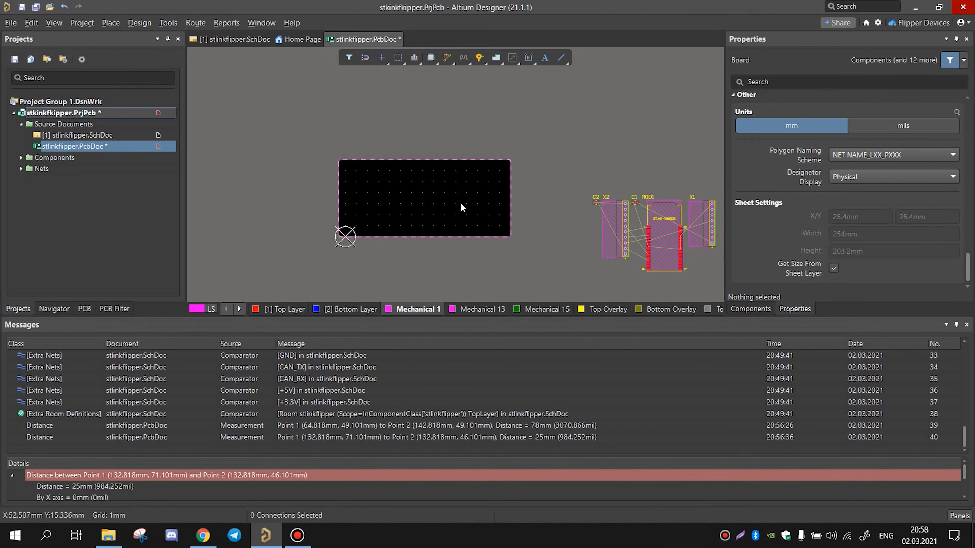
# Step: Place the 8-pin header X1 on the board's lower edge, rotated 180°, at about X -3.8 mm, Y 0 mm
pyautogui.moveTo(508, 222); pyautogui.dragTo(471, 214, button='right')
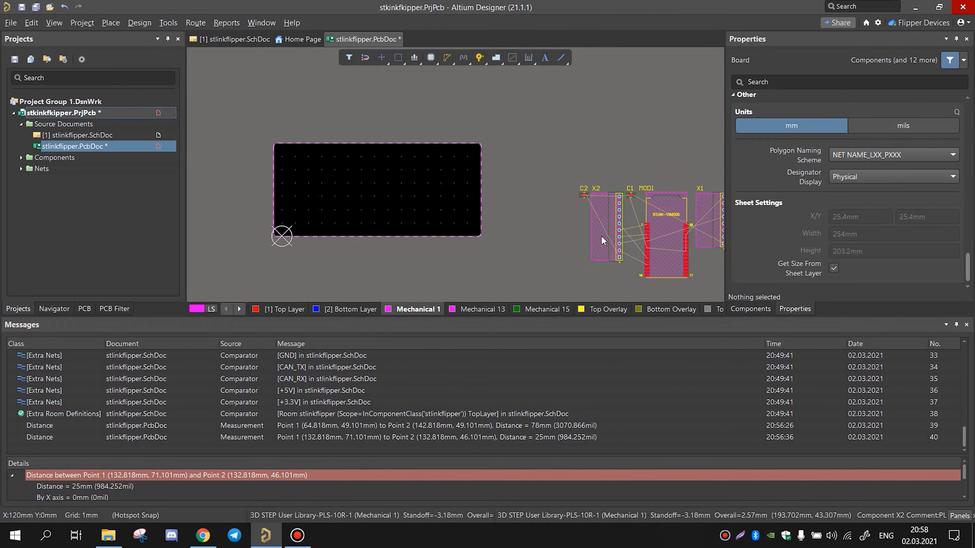
pyautogui.hotkey('ctrl', 'z')
pyautogui.keyDown('ctrl'); pyautogui.scroll(-1, 598, 222); pyautogui.keyUp('ctrl')
pyautogui.moveTo(591, 239); pyautogui.dragTo(541, 253, button='right')
pyautogui.moveTo(658, 229); pyautogui.dragTo(333, 234)
pyautogui.keyDown('ctrl'); pyautogui.scroll(2, 334, 259); pyautogui.keyUp('ctrl')
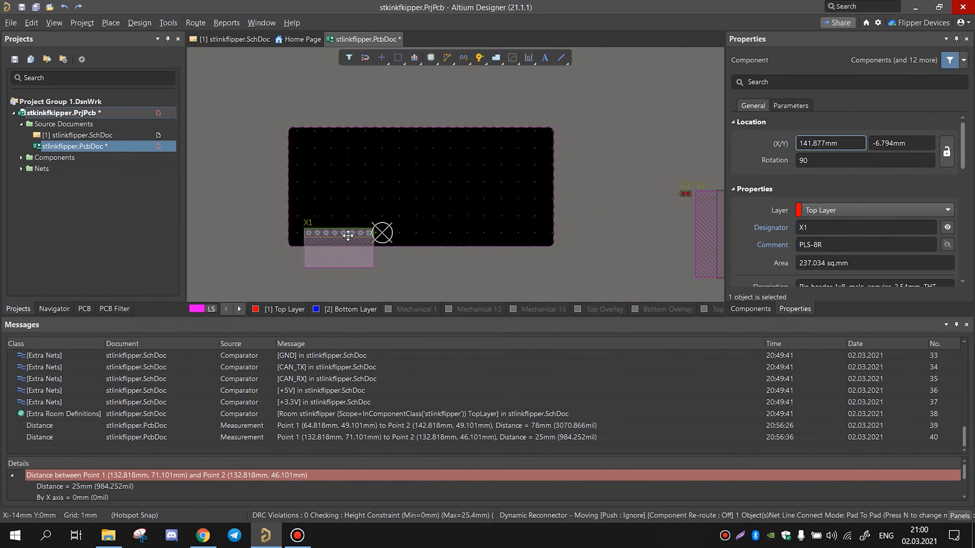
# Step: Place the 10-pin header X2 on the same lower edge, rotated 180°, at about X 38.2 mm, Y 0 mm
pyautogui.keyDown('ctrl'); pyautogui.scroll(-2, 556, 222); pyautogui.keyUp('ctrl')
pyautogui.moveTo(556, 222); pyautogui.dragTo(500, 232, button='right')
pyautogui.moveTo(560, 260); pyautogui.dragTo(405, 233)
pyautogui.press('space')
pyautogui.keyDown('ctrl'); pyautogui.scroll(2, 403, 256); pyautogui.keyUp('ctrl')
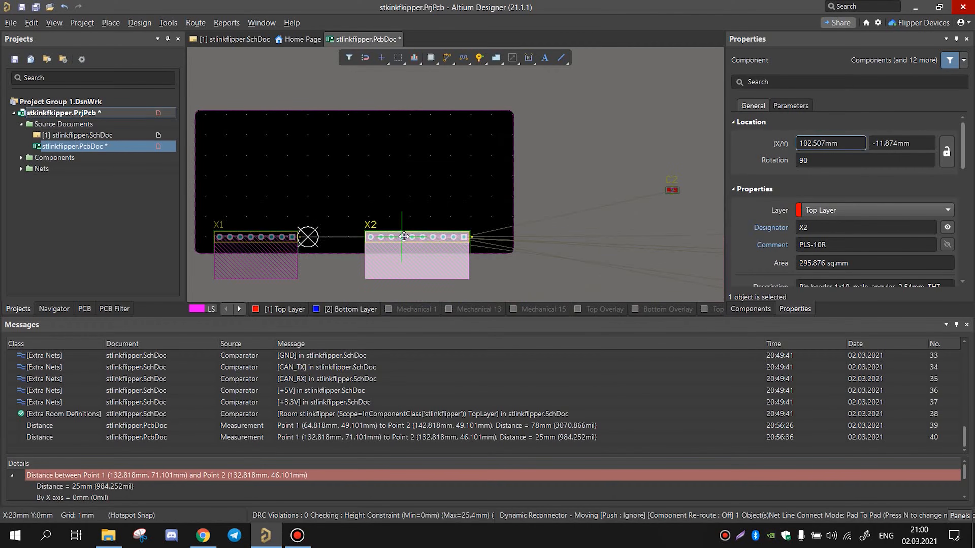
pyautogui.click(361, 266)
# Step: Examine how headers X1 and X2 sit on the board edge in 3D and return to the 2D layout
pyautogui.press('3')
pyautogui.keyDown('shift'); pyautogui.moveTo(422, 228); pyautogui.dragTo(471, 231, button='right'); pyautogui.keyUp('shift')
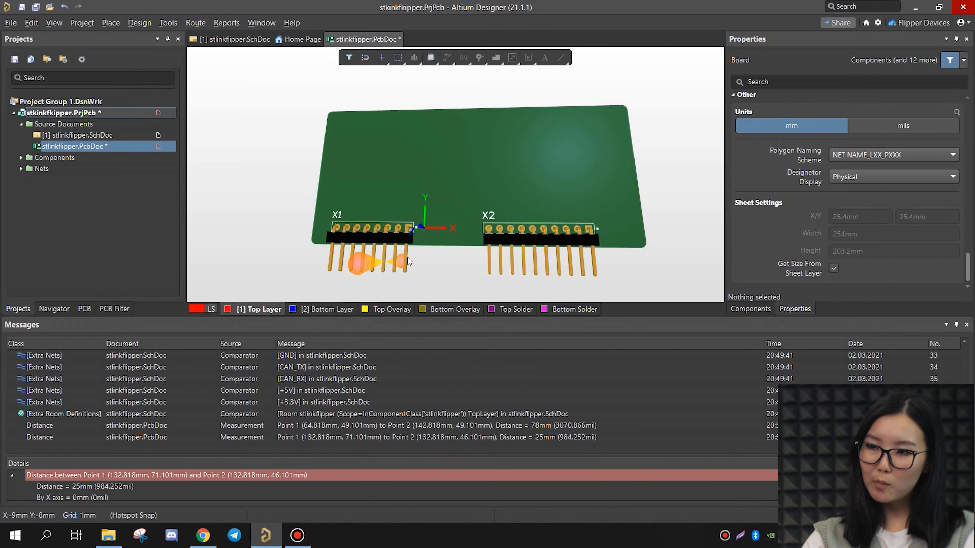
pyautogui.keyDown('ctrl'); pyautogui.scroll(-2, 460, 245); pyautogui.keyUp('ctrl')
pyautogui.moveTo(566, 259); pyautogui.dragTo(529, 253, button='right')
pyautogui.keyDown('ctrl'); pyautogui.scroll(1, 464, 255); pyautogui.keyUp('ctrl')
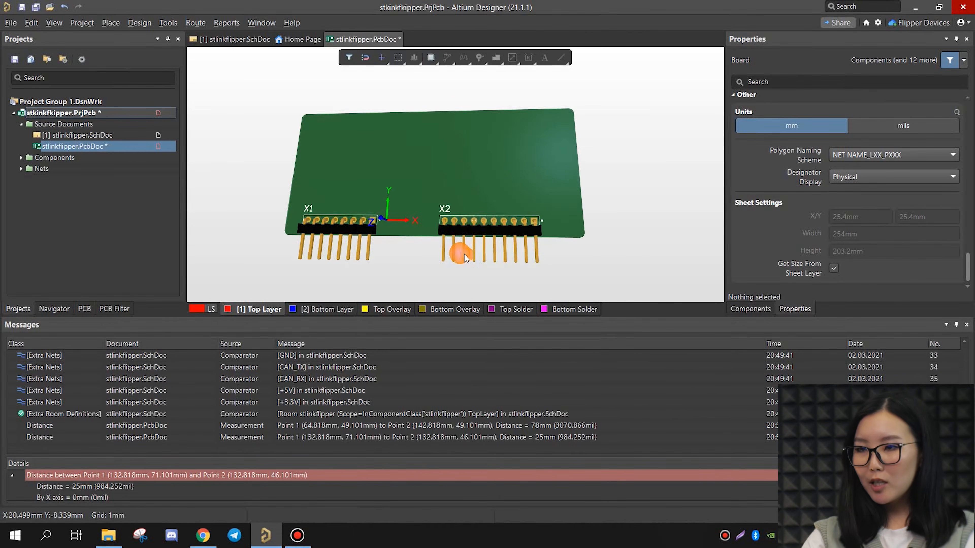
pyautogui.keyDown('ctrl'); pyautogui.scroll(2, 424, 227); pyautogui.keyUp('ctrl')
pyautogui.keyDown('shift'); pyautogui.moveTo(424, 227); pyautogui.dragTo(488, 255, button='right'); pyautogui.keyUp('shift')
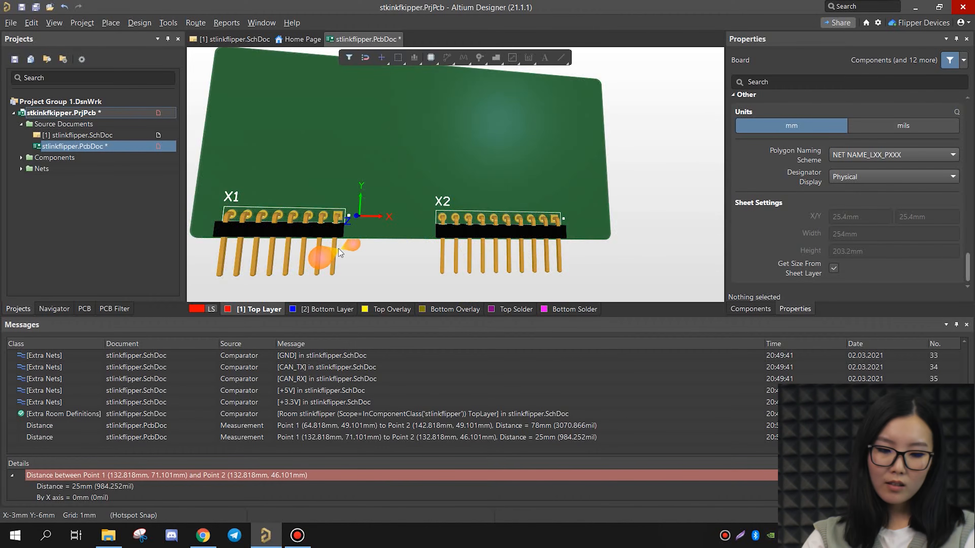
pyautogui.press('2')
# Step: Change the layer of headers X1 and X2 to Bottom Layer
pyautogui.keyDown('ctrl'); pyautogui.scroll(1, 284, 266); pyautogui.keyUp('ctrl')
pyautogui.click(253, 273)
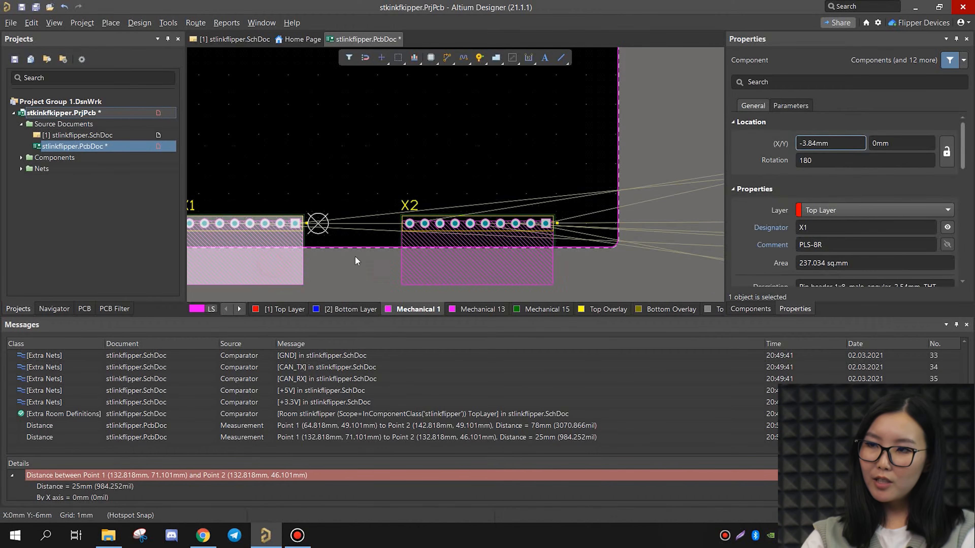
pyautogui.click(844, 210)
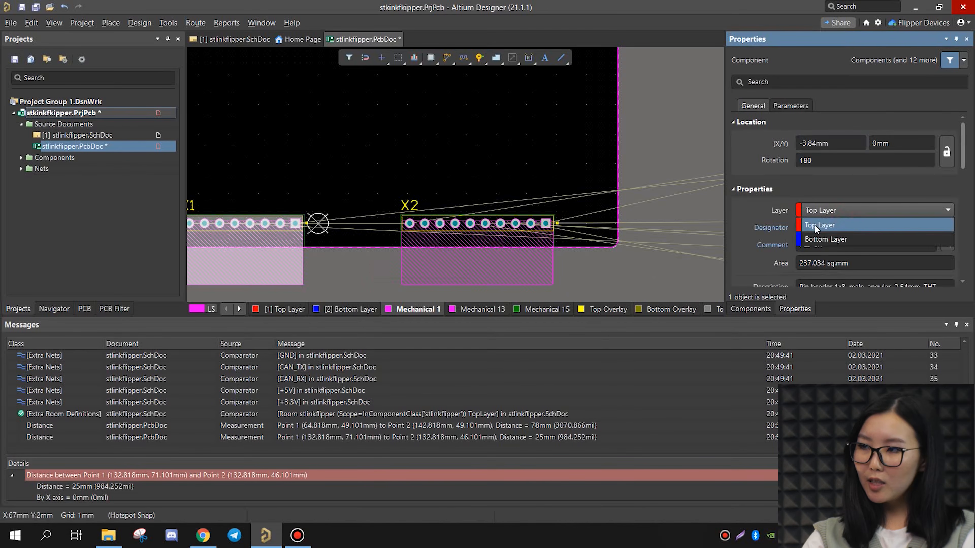
pyautogui.click(812, 239)
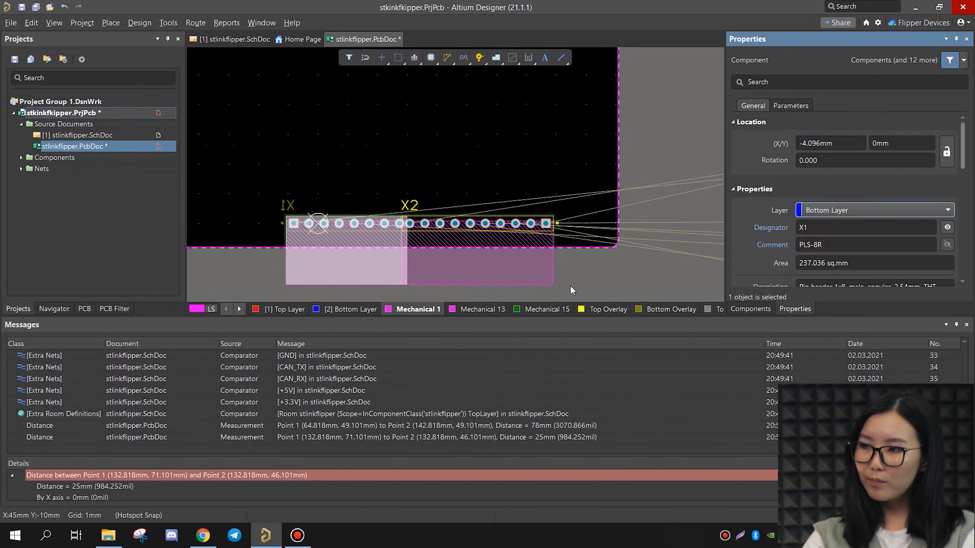
pyautogui.click(475, 268)
pyautogui.click(825, 210)
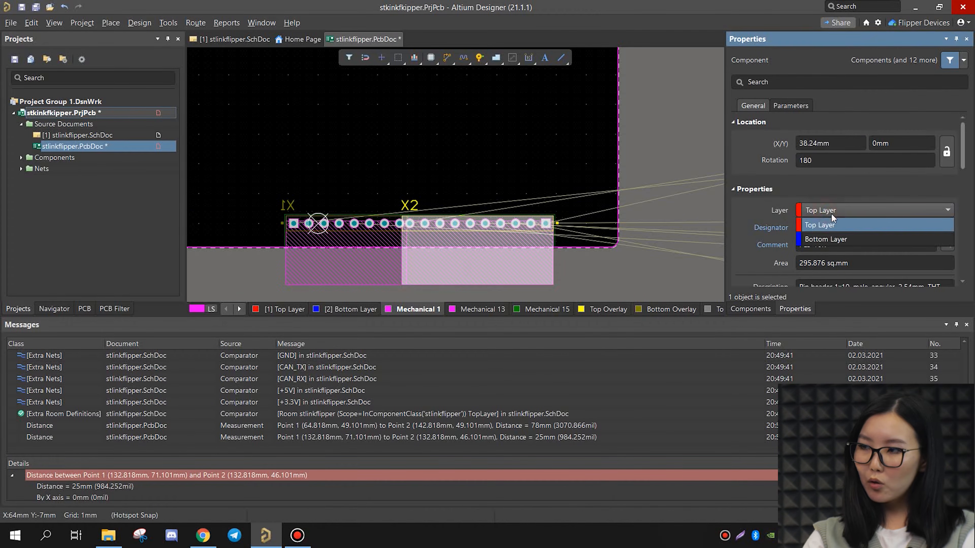
pyautogui.click(827, 238)
# Step: Reposition the flipped headers X1 and X2 apart along the board's lower edge, with X1 left of the origin and X2 right of it
pyautogui.keyDown('ctrl'); pyautogui.scroll(-4, 386, 294); pyautogui.keyUp('ctrl')
pyautogui.moveTo(474, 238); pyautogui.dragTo(443, 207)
pyautogui.moveTo(597, 238); pyautogui.dragTo(576, 209)
pyautogui.click(470, 246)
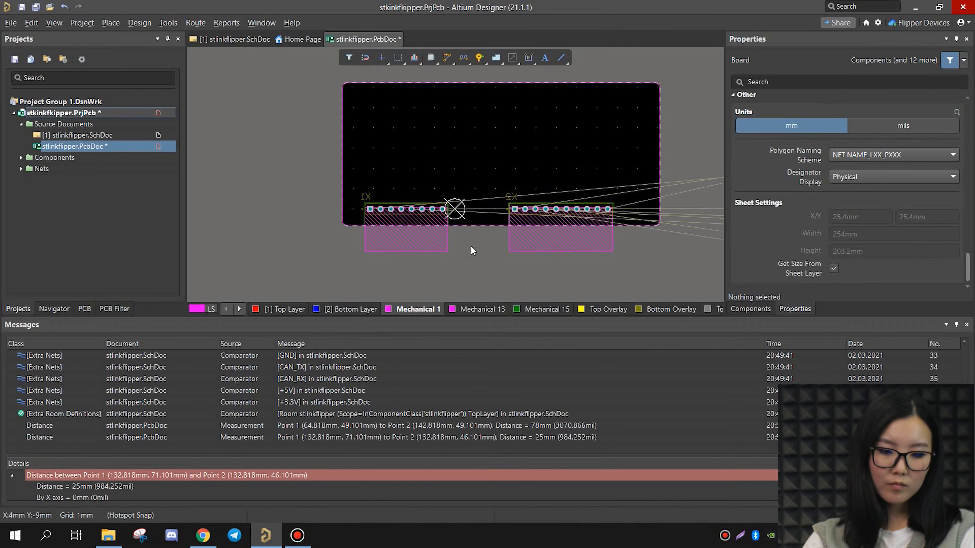
# Step: Check the header placement on the board in 3D and return to the 2D view
pyautogui.press('3')
pyautogui.keyDown('shift'); pyautogui.moveTo(471, 253); pyautogui.dragTo(509, 203, button='right'); pyautogui.keyUp('shift')
pyautogui.press('2')
pyautogui.keyDown('ctrl'); pyautogui.scroll(5, 502, 208); pyautogui.keyUp('ctrl')
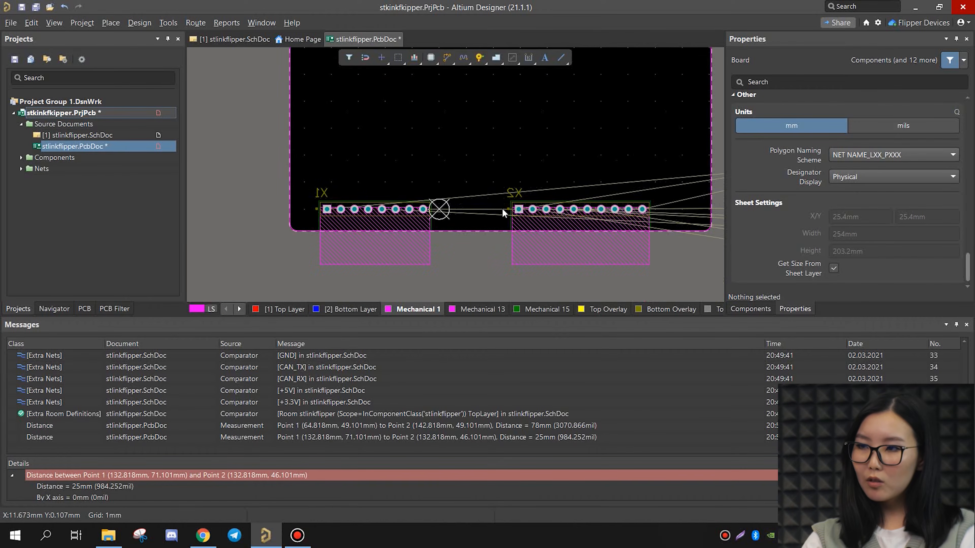
# Step: Move header X1 nearer to X2 along the board's lower edge
pyautogui.click(341, 273)
pyautogui.moveTo(311, 257); pyautogui.dragTo(353, 215)
pyautogui.keyDown('ctrl'); pyautogui.scroll(-2, 442, 258); pyautogui.keyUp('ctrl')
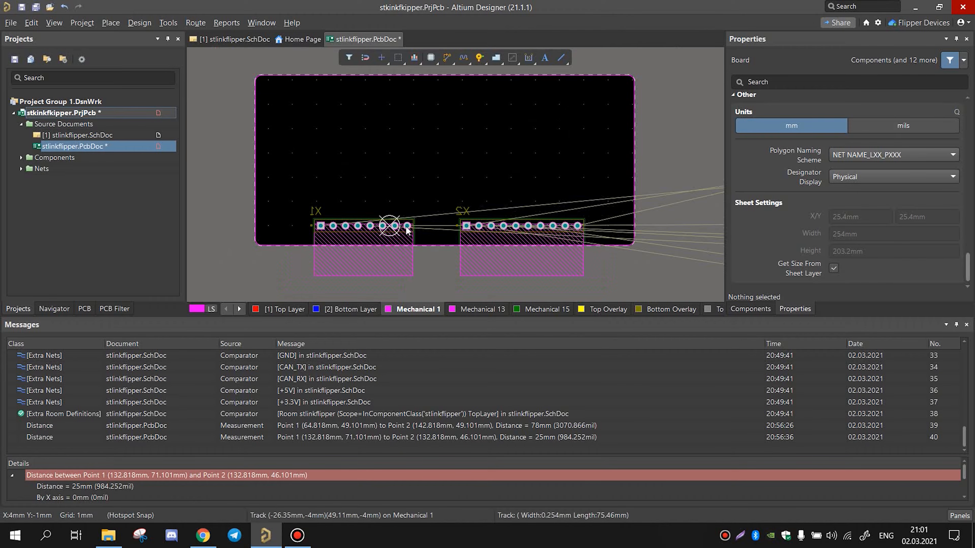
pyautogui.keyDown('ctrl'); pyautogui.scroll(2, 432, 228); pyautogui.keyUp('ctrl')
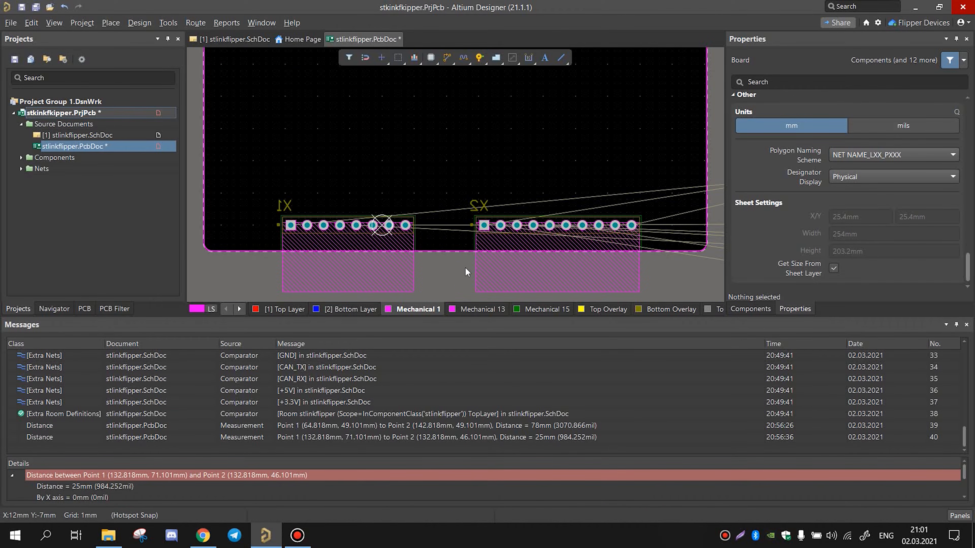
pyautogui.keyDown('ctrl'); pyautogui.scroll(1, 424, 251); pyautogui.keyUp('ctrl')
pyautogui.moveTo(437, 270); pyautogui.dragTo(424, 261, button='right')
pyautogui.keyDown('ctrl'); pyautogui.scroll(-1, 425, 261); pyautogui.keyUp('ctrl')
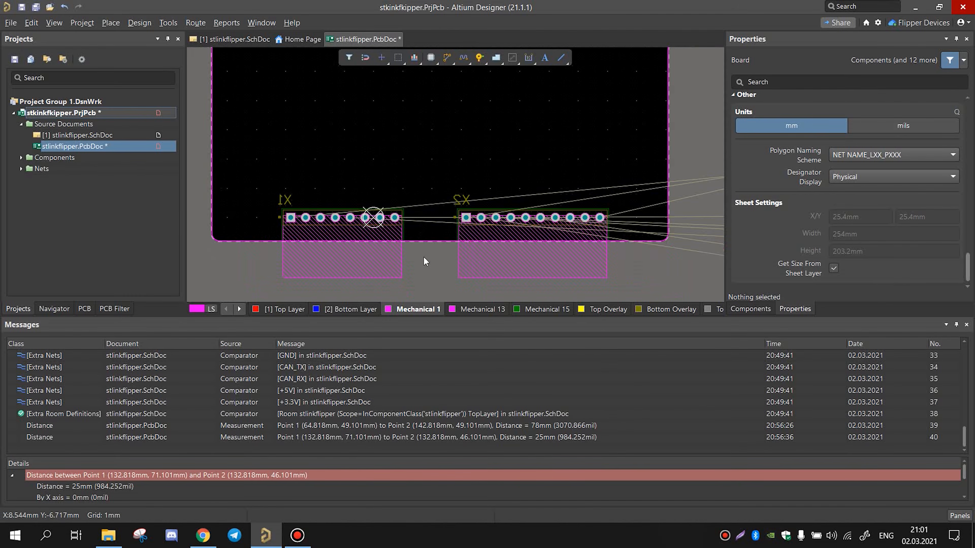
# Step: Check the header spacing on the Flipper Zero dimension drawing in the browser and return to Altium Designer
pyautogui.click(211, 537)
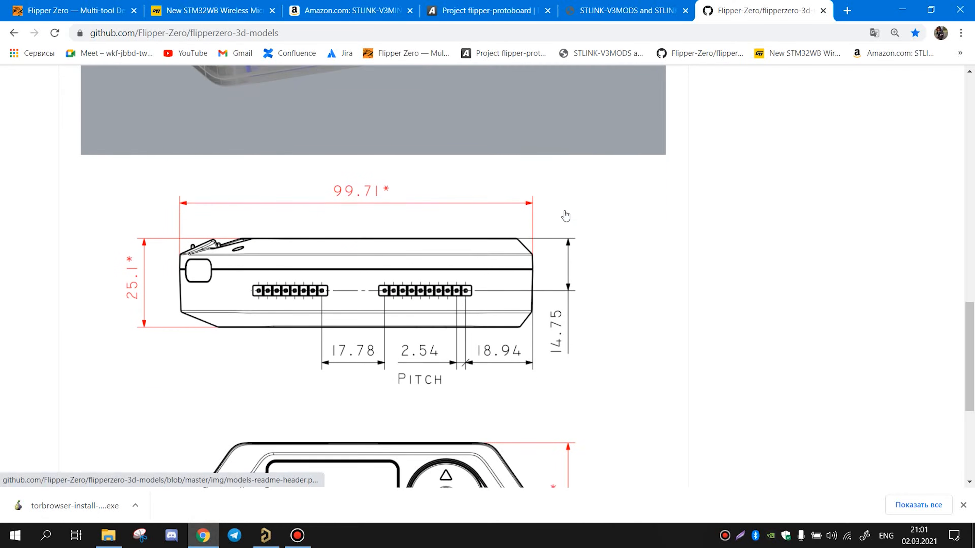
pyautogui.scroll(-1, 565, 216)
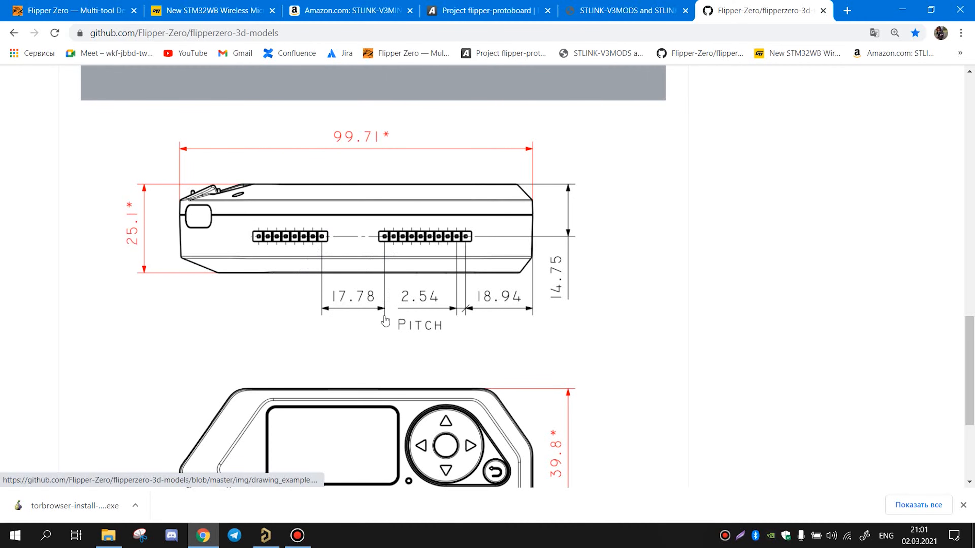
pyautogui.click(266, 536)
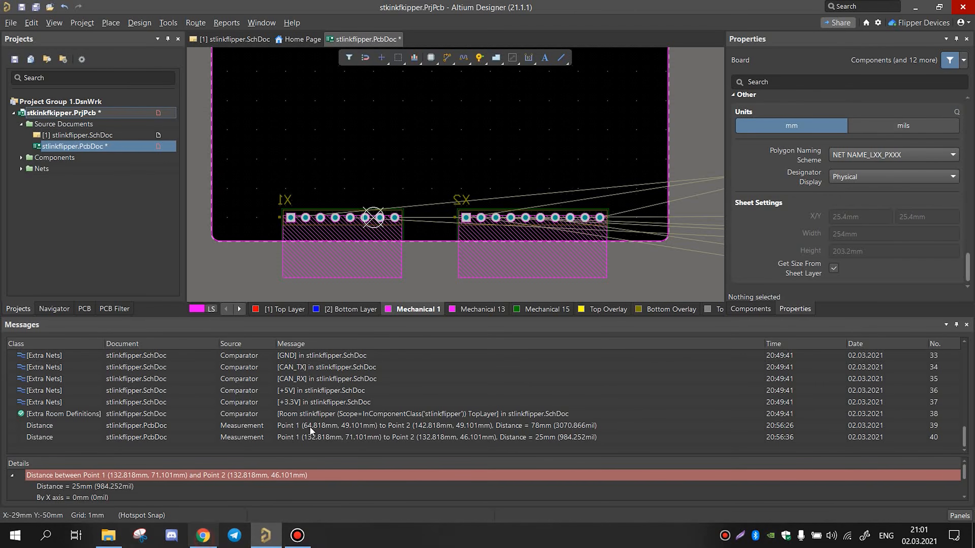
# Step: Set the board's relative origin at the centre of pad 8 (GND) of header X1
pyautogui.click(378, 259)
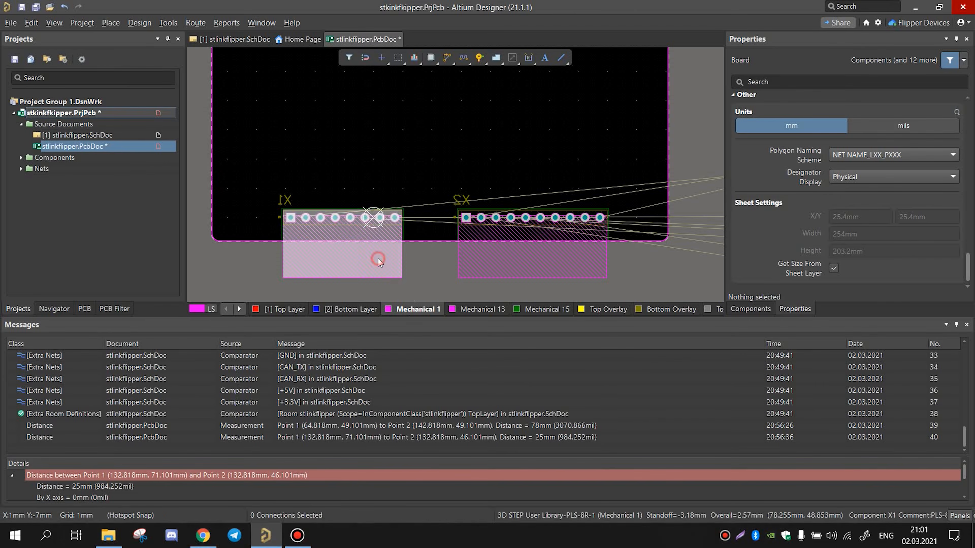
pyautogui.click(503, 257)
pyautogui.click(257, 195)
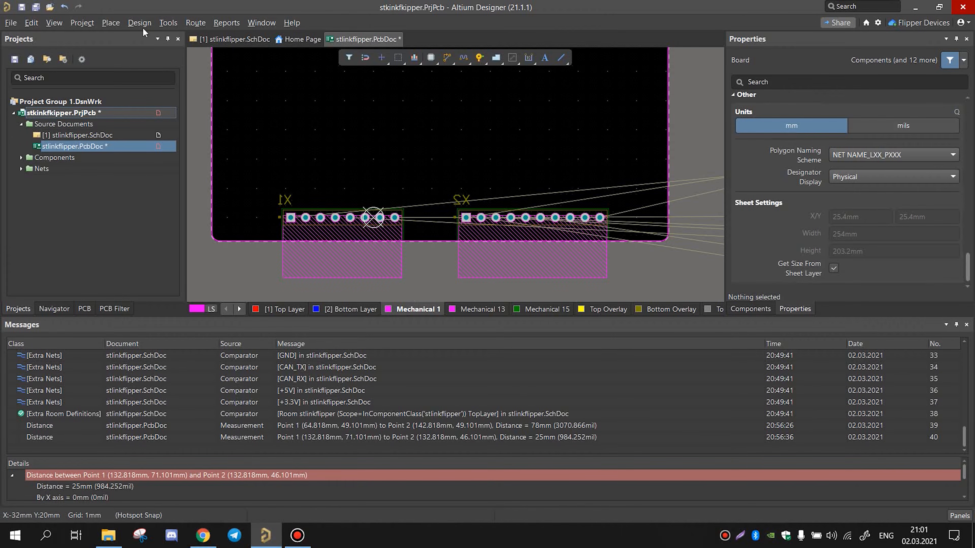
pyautogui.click(32, 23)
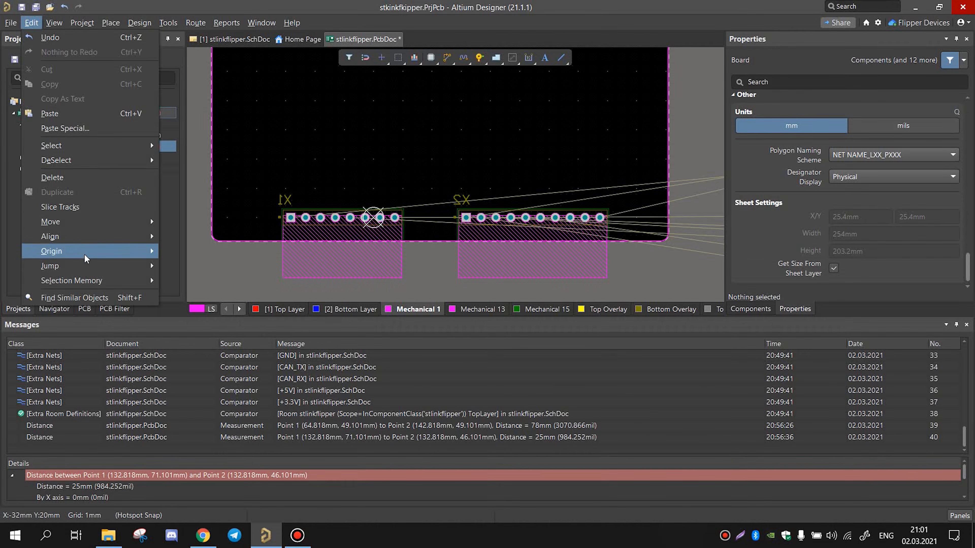
pyautogui.click(183, 251)
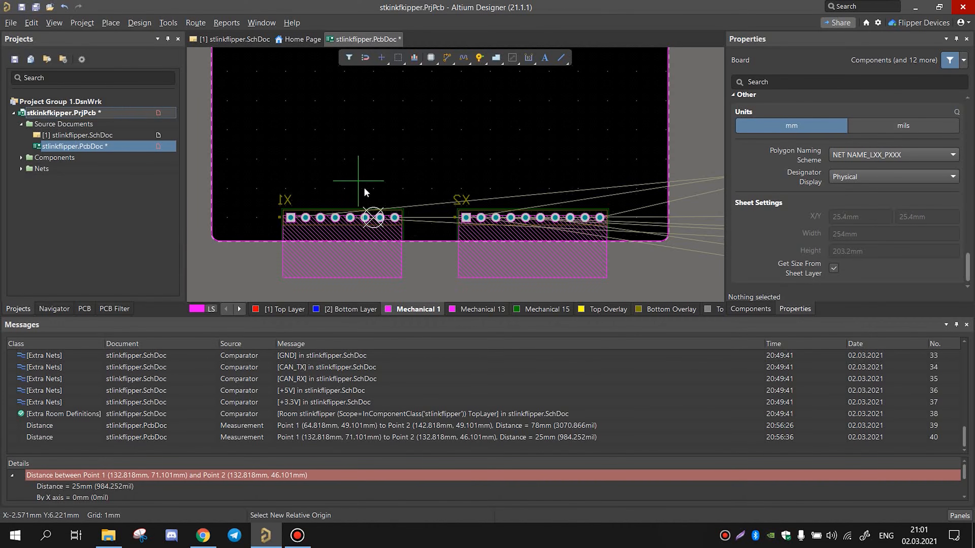
pyautogui.keyDown('ctrl'); pyautogui.scroll(10, 388, 194); pyautogui.keyUp('ctrl')
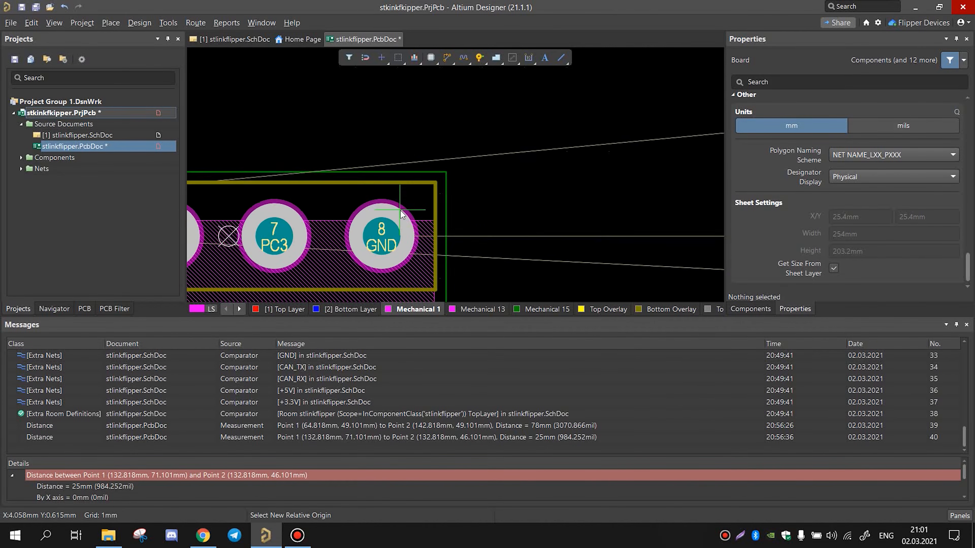
pyautogui.keyDown('ctrl'); pyautogui.scroll(2, 400, 210); pyautogui.keyUp('ctrl')
pyautogui.click(378, 246)
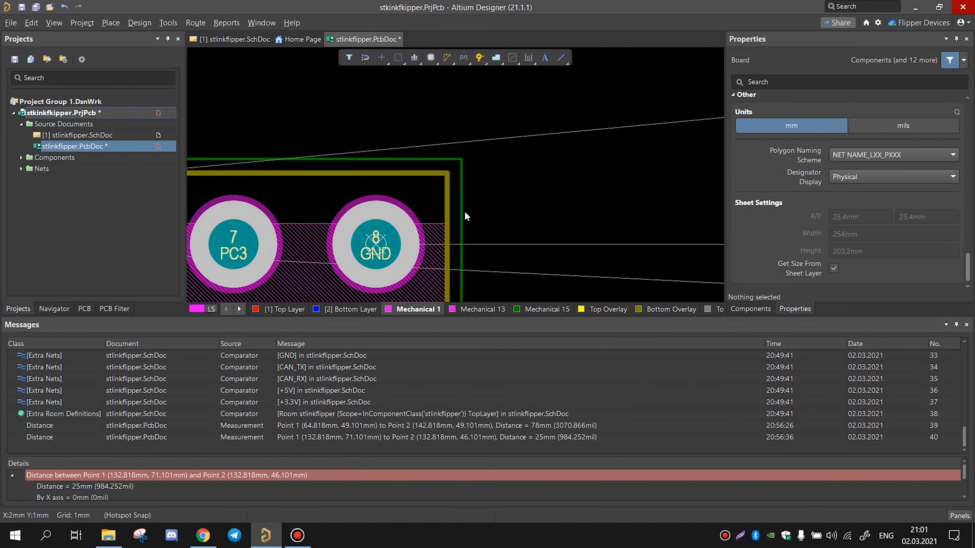
pyautogui.keyDown('ctrl'); pyautogui.scroll(-8, 463, 209); pyautogui.keyUp('ctrl')
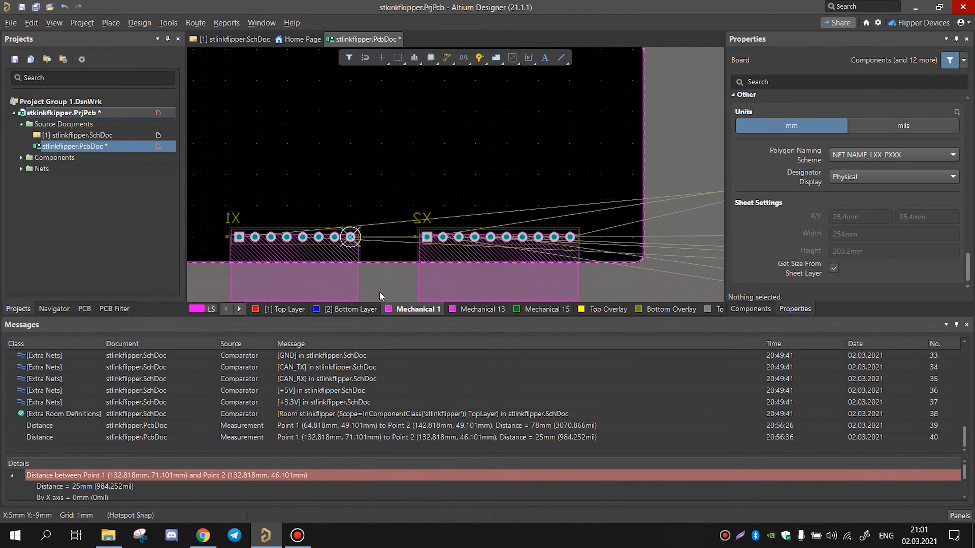
# Step: Set the X location of header X2 to 17.78 mm
pyautogui.click(474, 283)
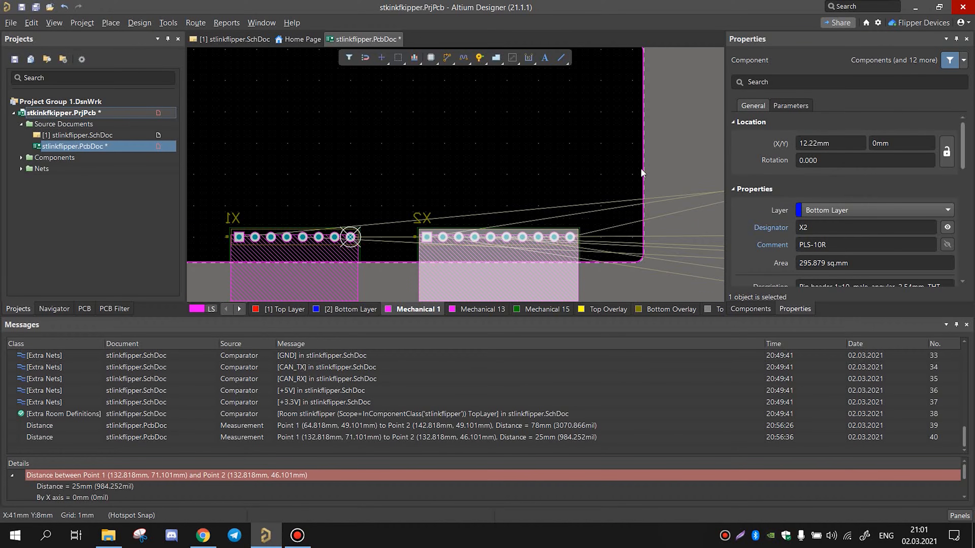
pyautogui.click(805, 144)
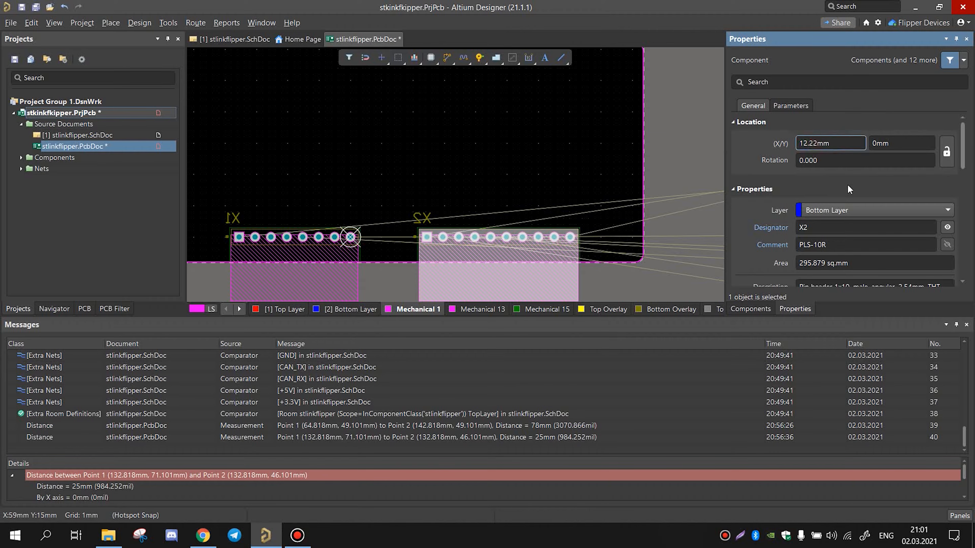
pyautogui.press('BackSpace')
pyautogui.write('7')
pyautogui.press('BackSpace')
pyautogui.press('BackSpace')
pyautogui.write('78')
pyautogui.press('Return')
pyautogui.click(624, 272)
pyautogui.keyDown('ctrl'); pyautogui.scroll(-3, 576, 254); pyautogui.keyUp('ctrl')
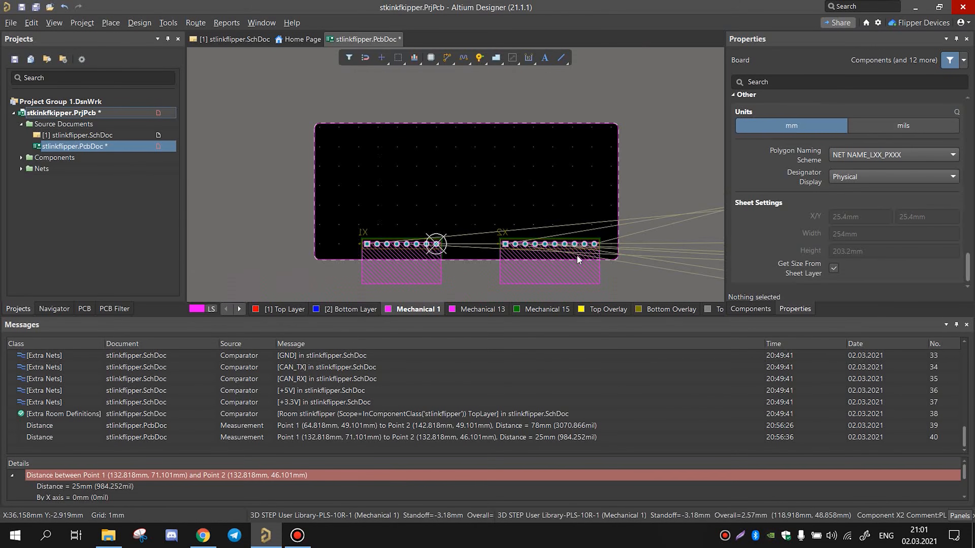
# Step: Move headers X1 and X2 together to the left so they sit roughly centred along the board's lower edge
pyautogui.keyDown('ctrl'); pyautogui.scroll(1, 388, 282); pyautogui.keyUp('ctrl')
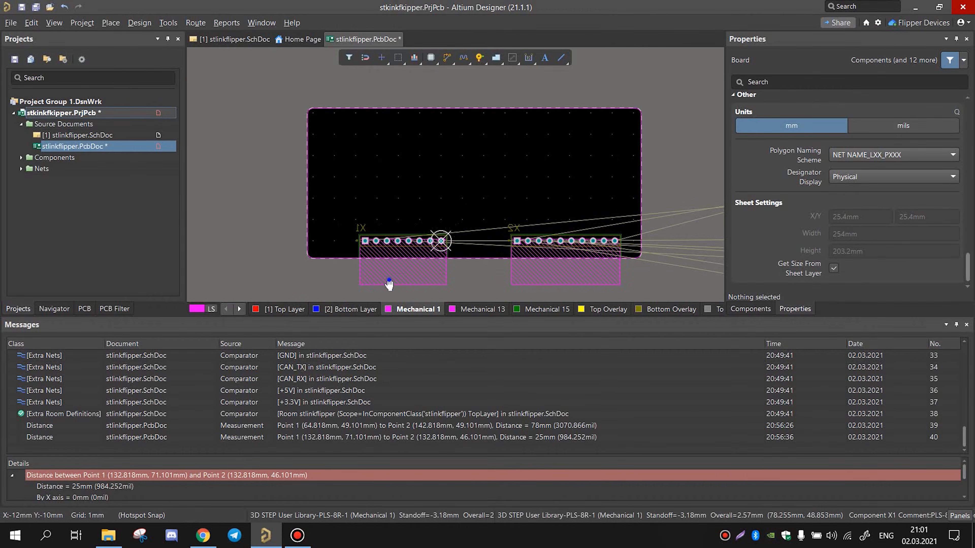
pyautogui.moveTo(388, 283); pyautogui.dragTo(396, 262, button='right')
pyautogui.moveTo(351, 279); pyautogui.dragTo(637, 180)
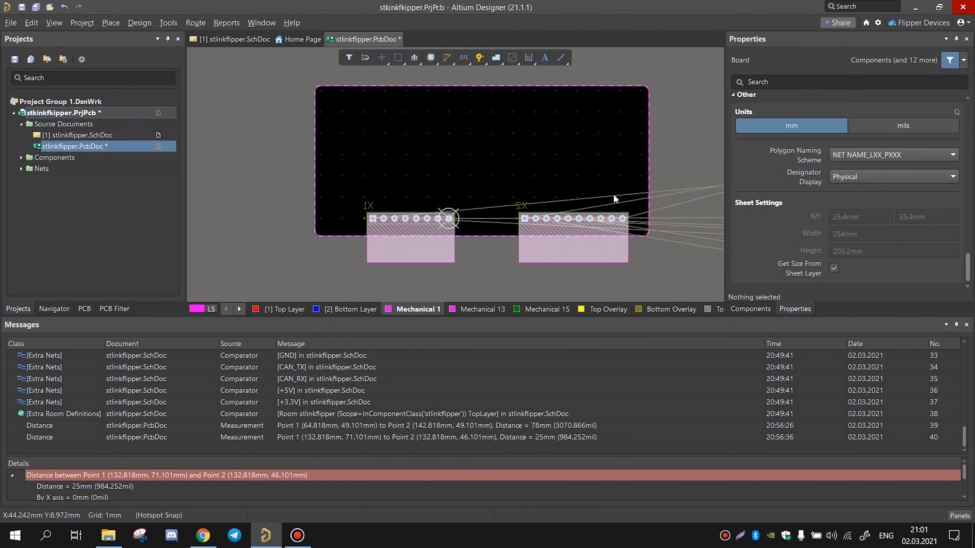
pyautogui.keyDown('ctrl'); pyautogui.scroll(1, 383, 261); pyautogui.keyUp('ctrl')
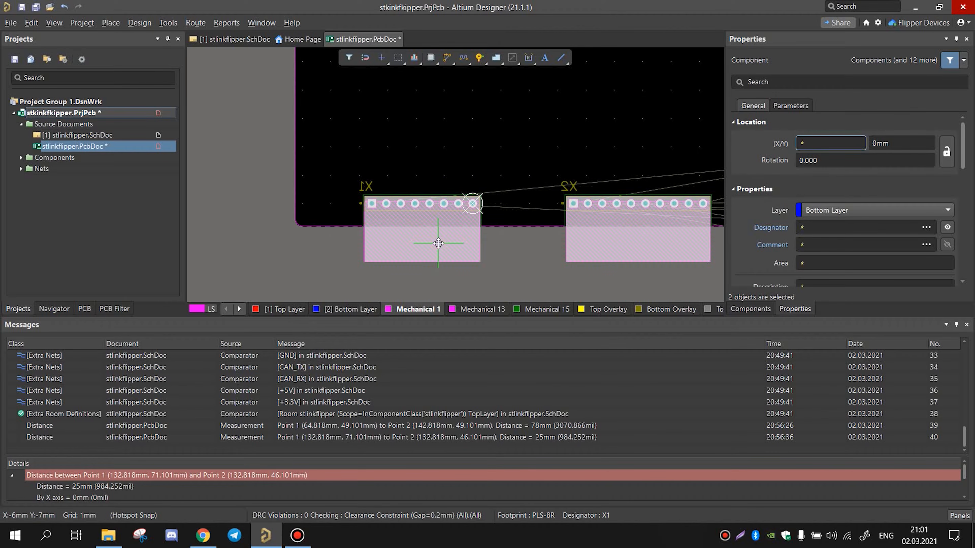
pyautogui.moveTo(438, 242); pyautogui.dragTo(426, 243)
pyautogui.keyDown('ctrl'); pyautogui.scroll(-1, 453, 226); pyautogui.keyUp('ctrl')
pyautogui.moveTo(548, 240); pyautogui.dragTo(525, 256, button='right')
pyautogui.keyDown('ctrl'); pyautogui.scroll(1, 523, 253); pyautogui.keyUp('ctrl')
pyautogui.moveTo(404, 261); pyautogui.dragTo(396, 261)
pyautogui.click(449, 252)
# Step: Measure the distance from pad 8 of X1 to pad 1 of X2 and clear the measurement
pyautogui.keyDown('ctrl'); pyautogui.scroll(-1, 450, 252); pyautogui.keyUp('ctrl')
pyautogui.moveTo(467, 282); pyautogui.dragTo(437, 294, button='right')
pyautogui.keyDown('ctrl'); pyautogui.scroll(1, 447, 219); pyautogui.keyUp('ctrl')
pyautogui.keyDown('ctrl'); pyautogui.scroll(2, 447, 218); pyautogui.keyUp('ctrl')
pyautogui.keyDown('ctrl'); pyautogui.scroll(-3, 455, 259); pyautogui.keyUp('ctrl')
pyautogui.keyDown('ctrl'); pyautogui.scroll(2, 455, 259); pyautogui.keyUp('ctrl')
pyautogui.keyDown('ctrl'); pyautogui.scroll(2, 441, 244); pyautogui.keyUp('ctrl')
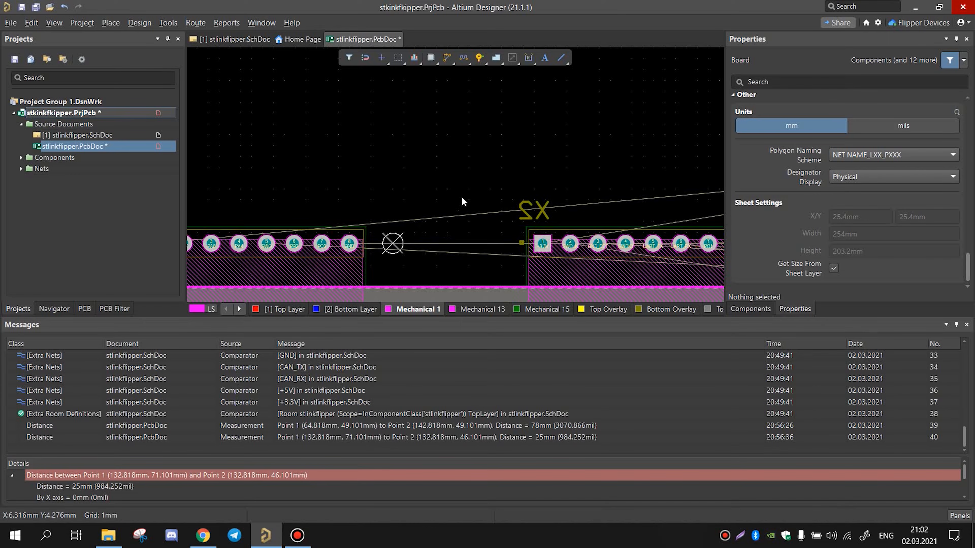
pyautogui.hotkey('ctrl', 'm')
pyautogui.keyDown('ctrl'); pyautogui.scroll(1, 392, 220); pyautogui.keyUp('ctrl')
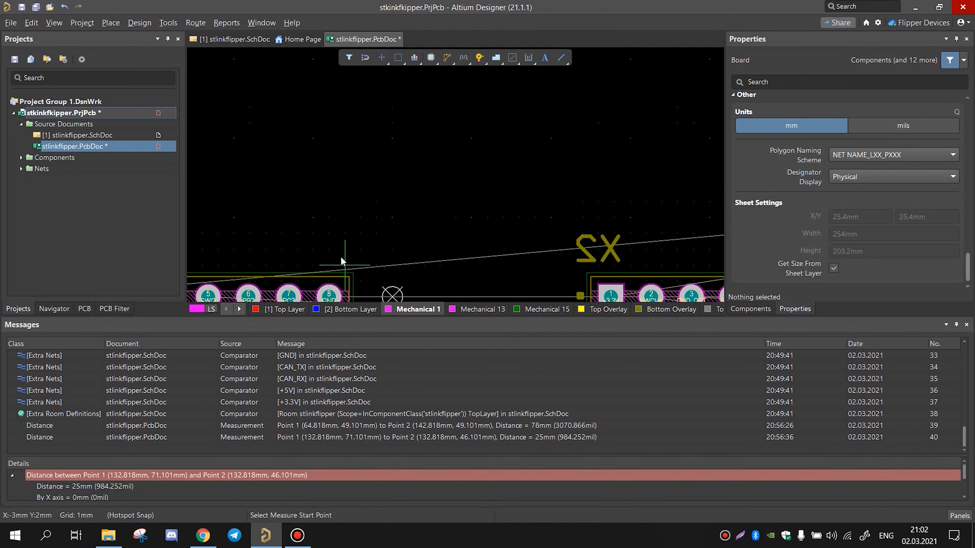
pyautogui.click(329, 262)
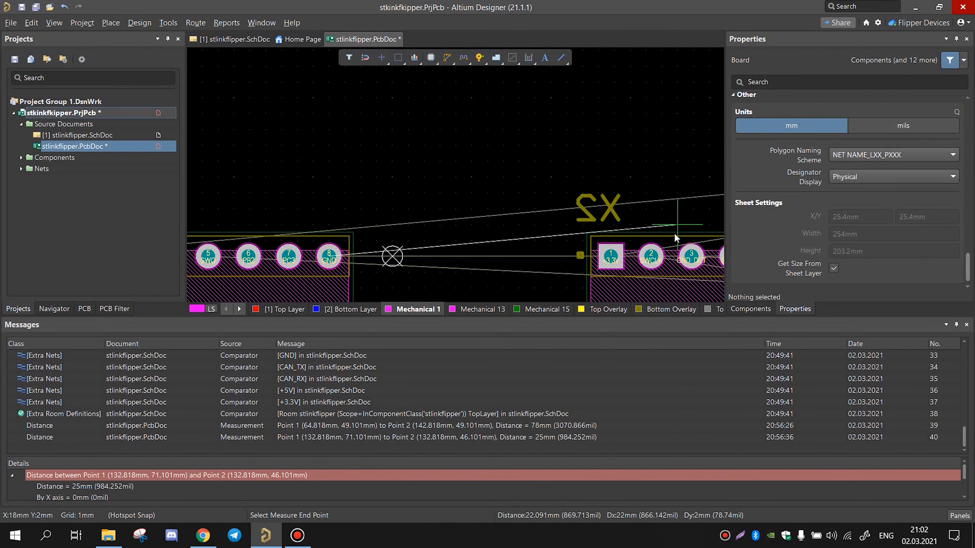
pyautogui.click(610, 254)
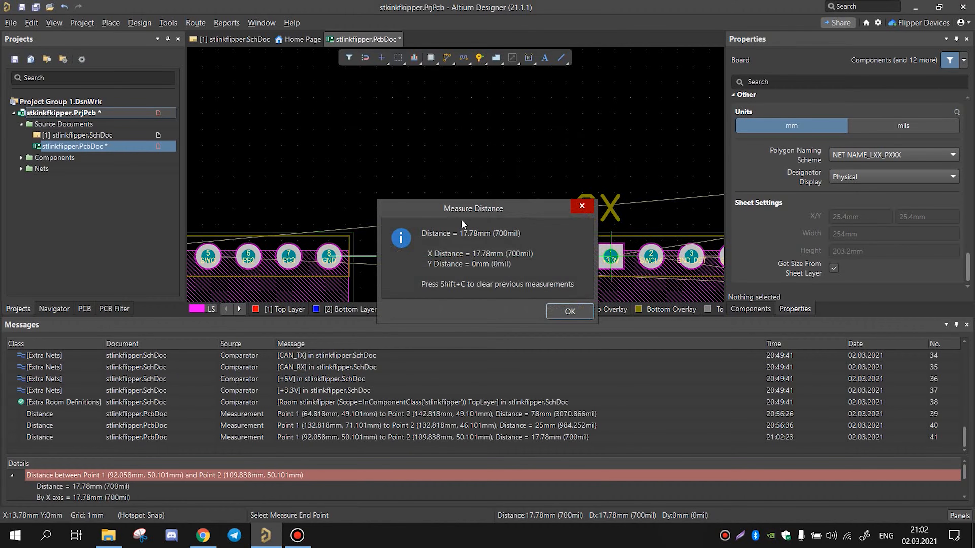
pyautogui.click(569, 312)
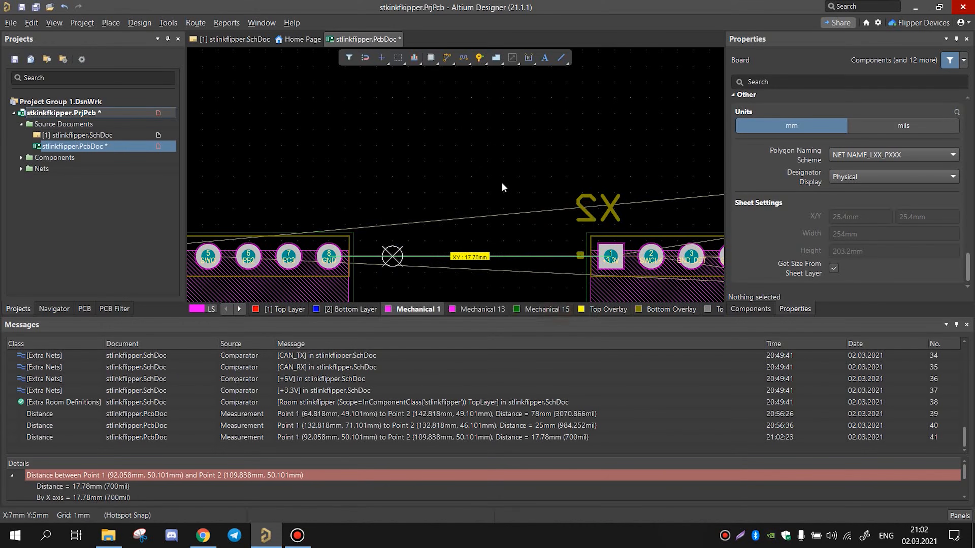
pyautogui.hotkey('shift', 'c')
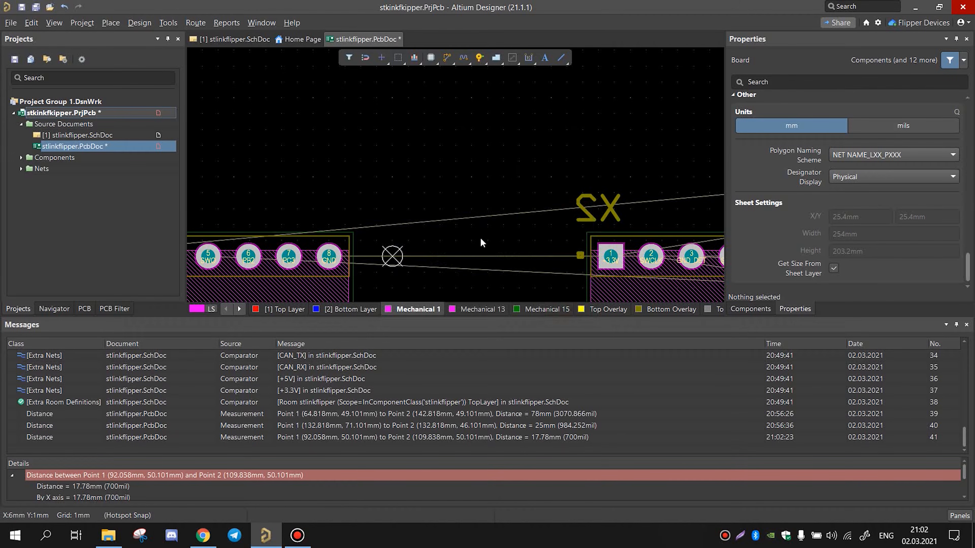
# Step: Place the STLINK-V3MODS module MOD1 on the board above header X2, rotated to 270°, at about X 45.8 mm, Y 17.3 mm
pyautogui.keyDown('ctrl'); pyautogui.scroll(-2, 570, 153); pyautogui.keyUp('ctrl')
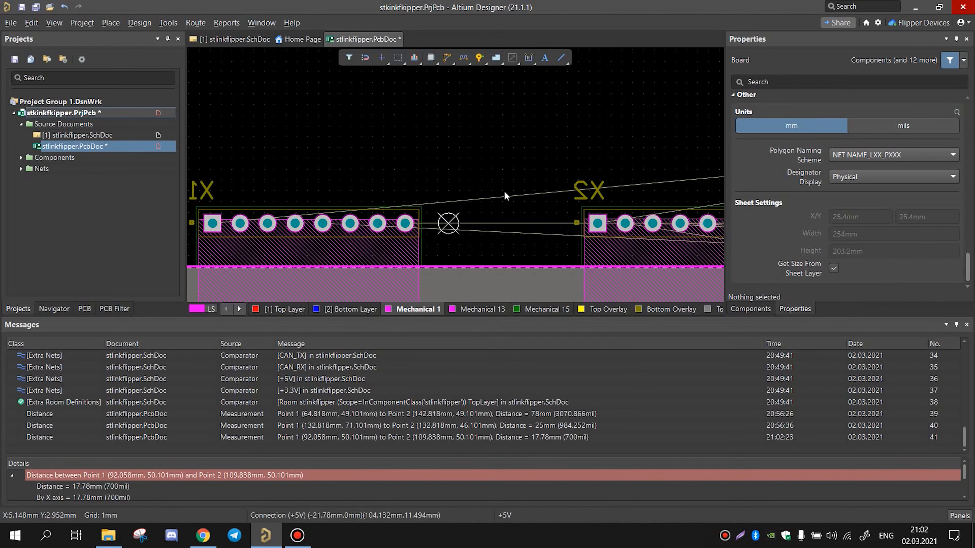
pyautogui.keyDown('ctrl'); pyautogui.scroll(-4, 505, 190); pyautogui.keyUp('ctrl')
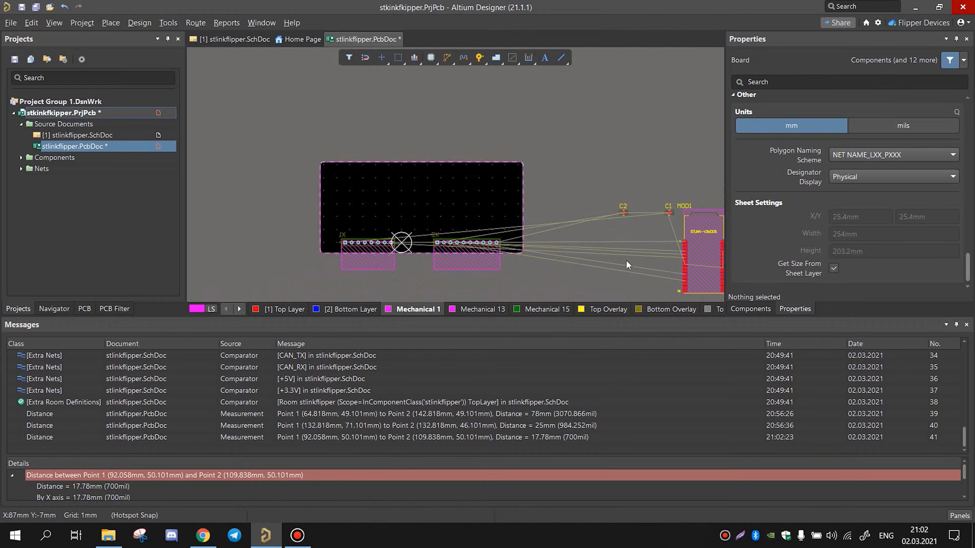
pyautogui.moveTo(681, 224); pyautogui.dragTo(462, 200)
pyautogui.press('space')
pyautogui.press('space')
pyautogui.press('space')
pyautogui.keyDown('ctrl'); pyautogui.scroll(3, 464, 195); pyautogui.keyUp('ctrl')
pyautogui.keyDown('ctrl'); pyautogui.scroll(2, 542, 152); pyautogui.keyUp('ctrl')
pyautogui.keyDown('ctrl'); pyautogui.scroll(-2, 520, 184); pyautogui.keyUp('ctrl')
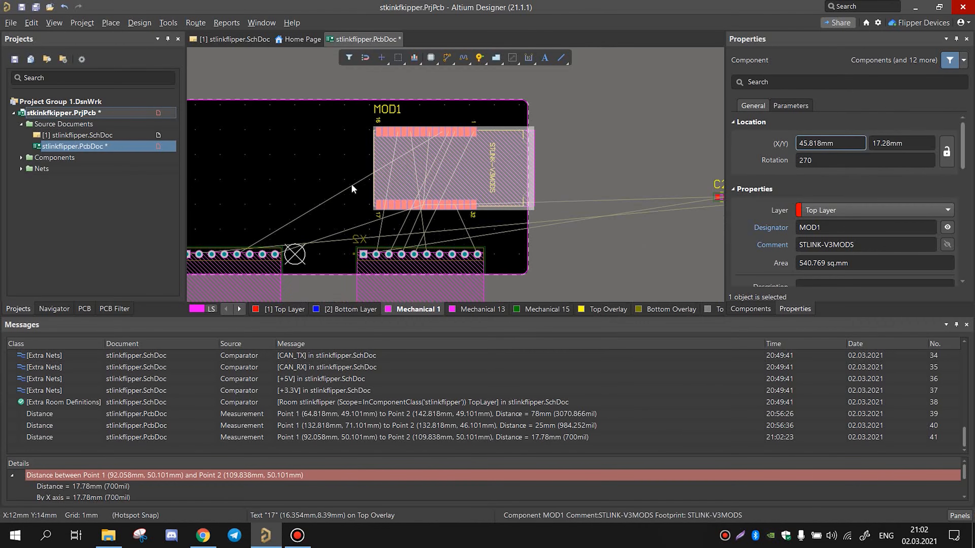
# Step: Examine the connection lines between MOD1 and header X2 and the module's position at the board edge
pyautogui.keyDown('ctrl'); pyautogui.scroll(3, 349, 178); pyautogui.keyUp('ctrl')
pyautogui.keyDown('ctrl'); pyautogui.scroll(-1, 397, 249); pyautogui.keyUp('ctrl')
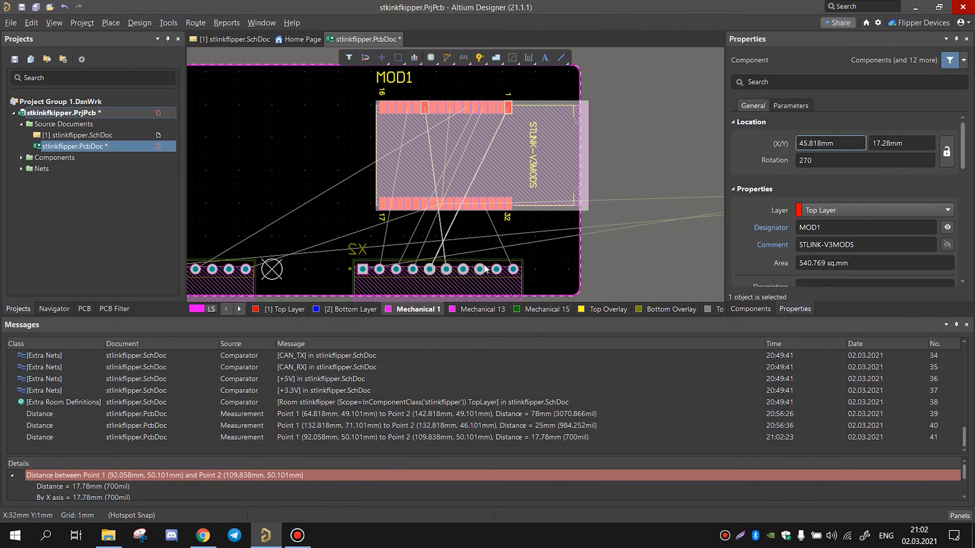
pyautogui.keyDown('ctrl'); pyautogui.scroll(1, 478, 217); pyautogui.keyUp('ctrl')
pyautogui.keyDown('ctrl'); pyautogui.scroll(1, 527, 235); pyautogui.keyUp('ctrl')
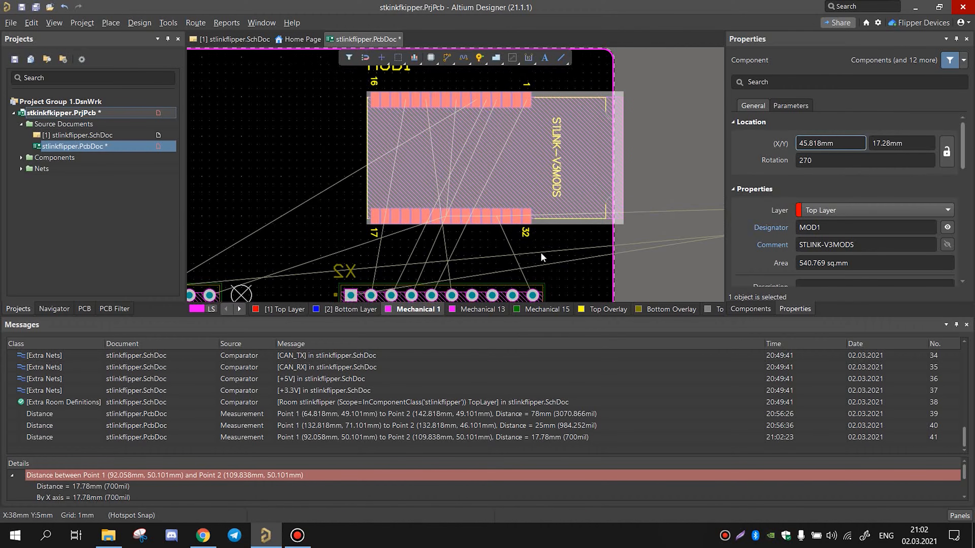
pyautogui.keyDown('ctrl'); pyautogui.scroll(-1, 440, 279); pyautogui.keyUp('ctrl')
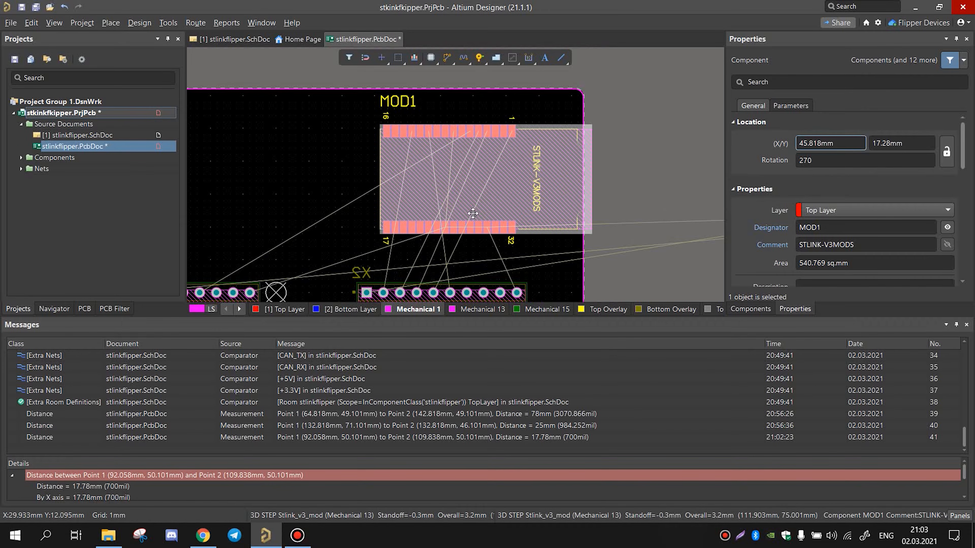
pyautogui.moveTo(496, 173); pyautogui.dragTo(559, 128, button='right')
pyautogui.keyDown('ctrl'); pyautogui.scroll(3, 559, 128); pyautogui.keyUp('ctrl')
pyautogui.moveTo(585, 160); pyautogui.dragTo(573, 203, button='right')
pyautogui.keyDown('ctrl'); pyautogui.scroll(-2, 573, 203); pyautogui.keyUp('ctrl')
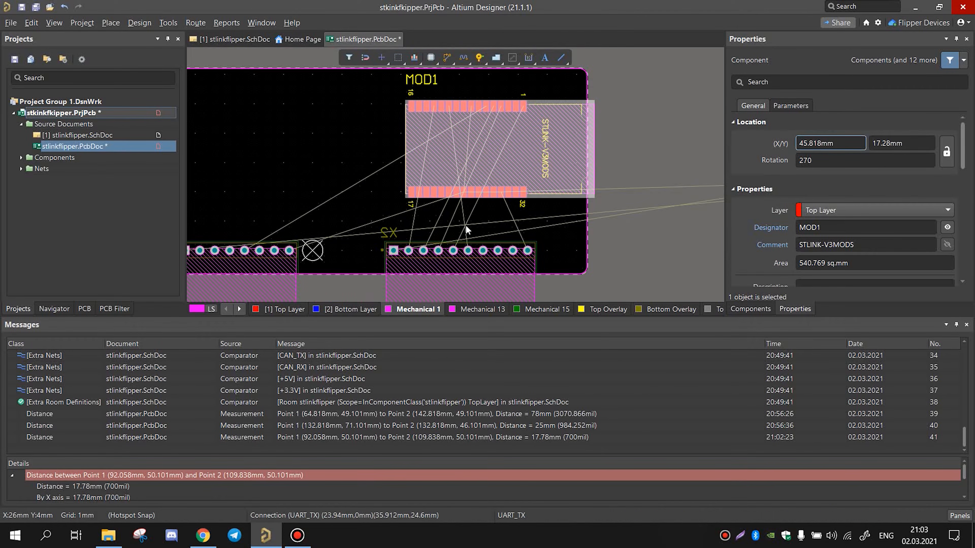
# Step: Place capacitor C2 on the board beside pad 1 of header X2
pyautogui.keyDown('ctrl'); pyautogui.scroll(-1, 465, 224); pyautogui.keyUp('ctrl')
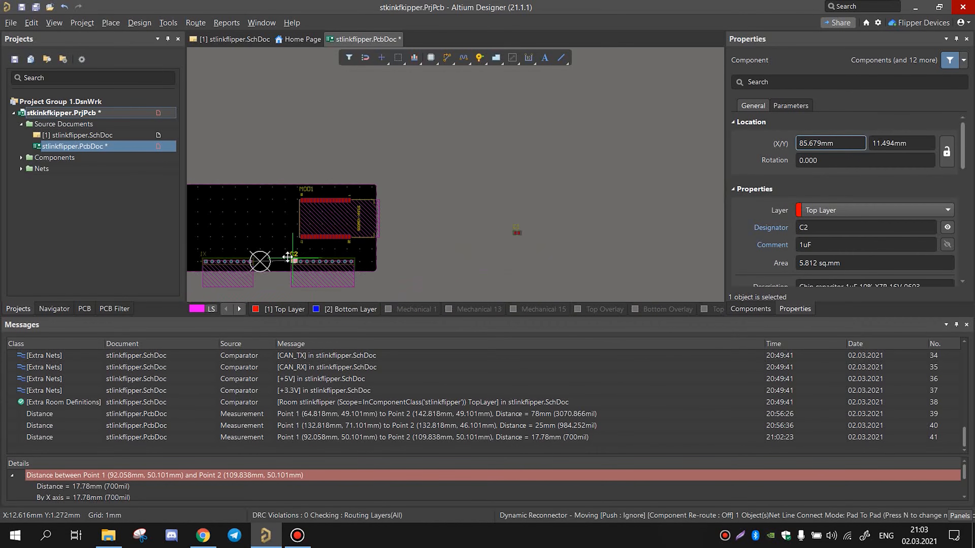
pyautogui.moveTo(290, 258); pyautogui.dragTo(327, 279)
pyautogui.keyDown('ctrl'); pyautogui.scroll(2, 231, 238); pyautogui.keyUp('ctrl')
pyautogui.keyDown('ctrl'); pyautogui.scroll(7, 324, 272); pyautogui.keyUp('ctrl')
pyautogui.keyDown('ctrl'); pyautogui.scroll(-8, 421, 214); pyautogui.keyUp('ctrl')
# Step: Place capacitor C1 on the board beside pad 1 of header X1
pyautogui.moveTo(681, 195); pyautogui.dragTo(331, 210)
pyautogui.keyDown('ctrl'); pyautogui.scroll(3, 387, 211); pyautogui.keyUp('ctrl')
pyautogui.keyDown('ctrl'); pyautogui.scroll(4, 357, 211); pyautogui.keyUp('ctrl')
pyautogui.keyDown('ctrl'); pyautogui.scroll(6, 326, 214); pyautogui.keyUp('ctrl')
pyautogui.keyDown('ctrl'); pyautogui.scroll(-9, 436, 179); pyautogui.keyUp('ctrl')
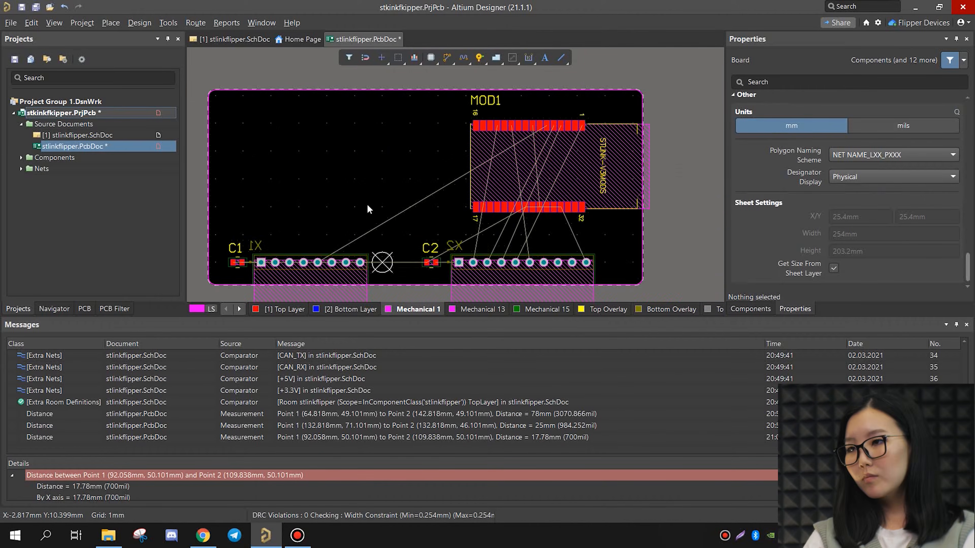
# Step: Place a free through-hole pad just above pad 1 of header X1, at about X -22 mm, Y 4 mm
pyautogui.keyDown('ctrl'); pyautogui.scroll(1, 339, 189); pyautogui.keyUp('ctrl')
pyautogui.moveTo(380, 187); pyautogui.dragTo(411, 178, button='right')
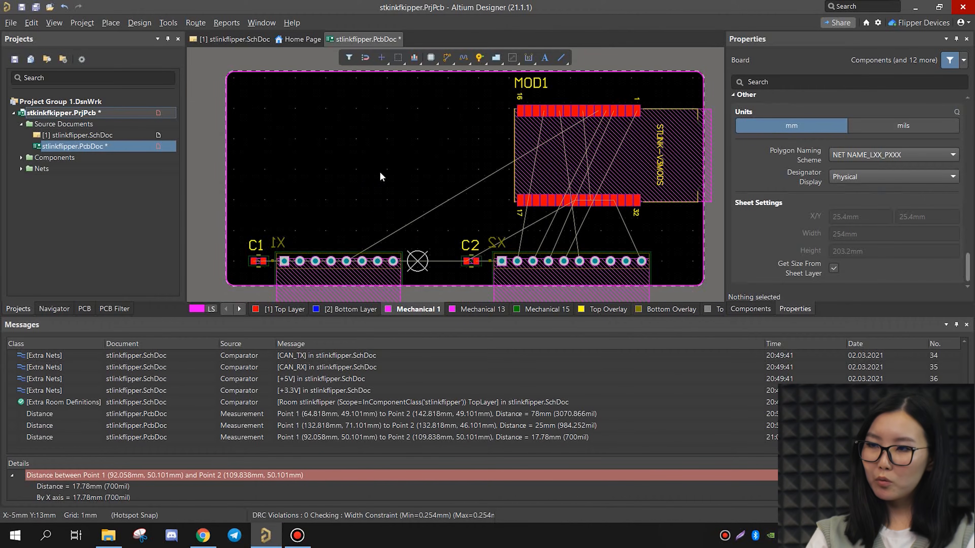
pyautogui.rightClick(376, 152)
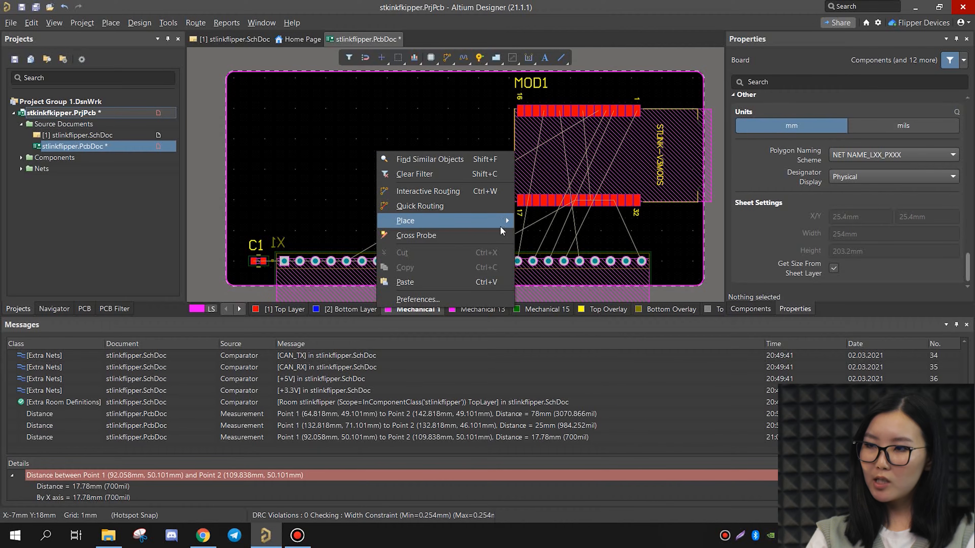
pyautogui.moveTo(499, 225)
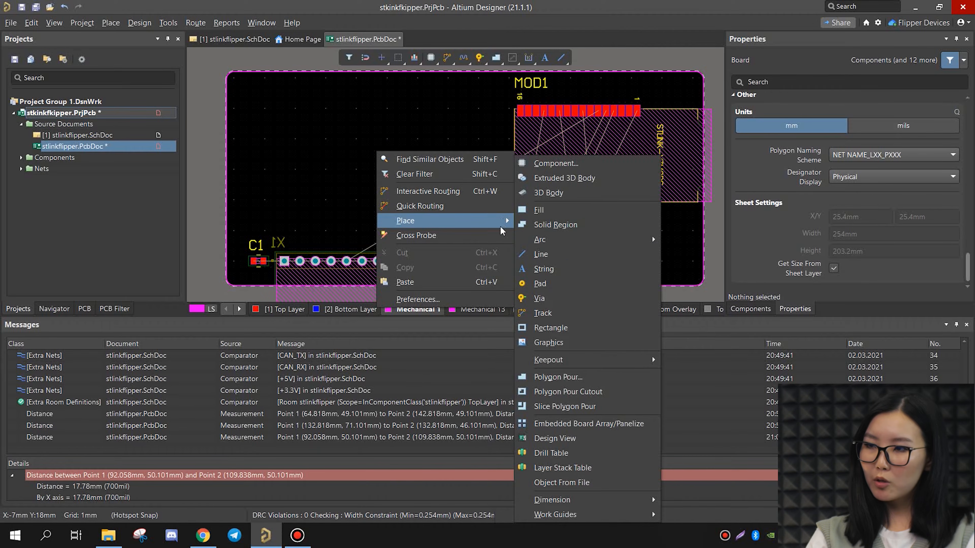
pyautogui.click(560, 286)
pyautogui.keyDown('ctrl'); pyautogui.scroll(5, 300, 224); pyautogui.keyUp('ctrl')
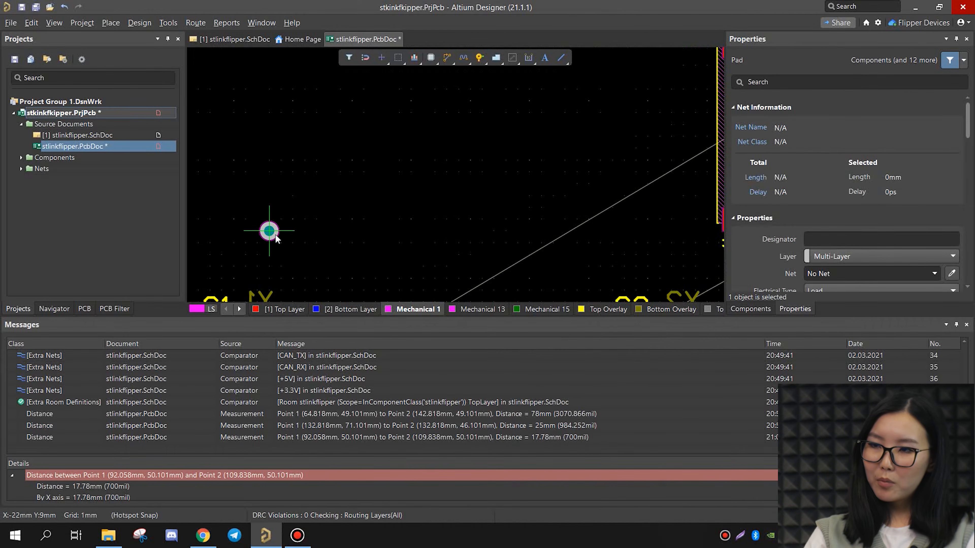
pyautogui.keyDown('ctrl'); pyautogui.scroll(1, 262, 204); pyautogui.keyUp('ctrl')
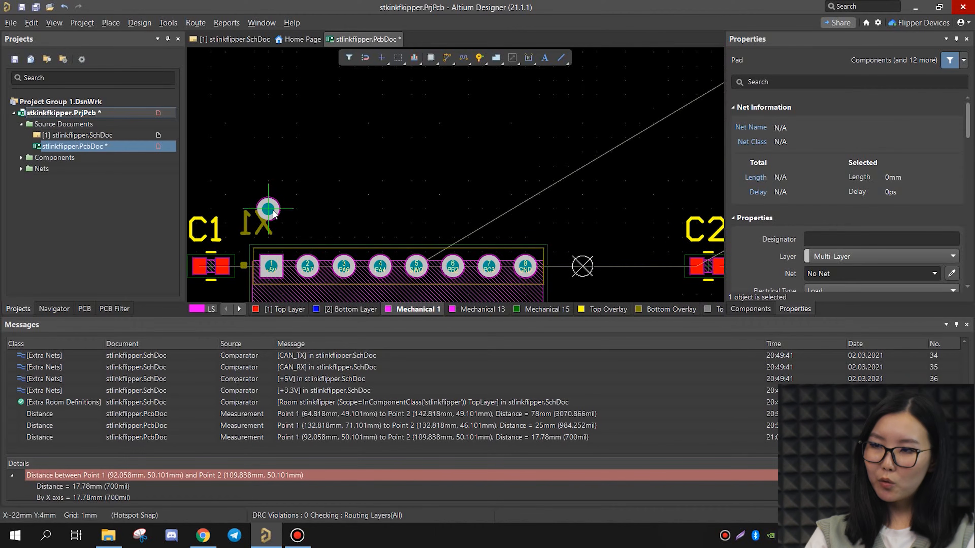
pyautogui.click(272, 215)
pyautogui.rightClick(296, 220)
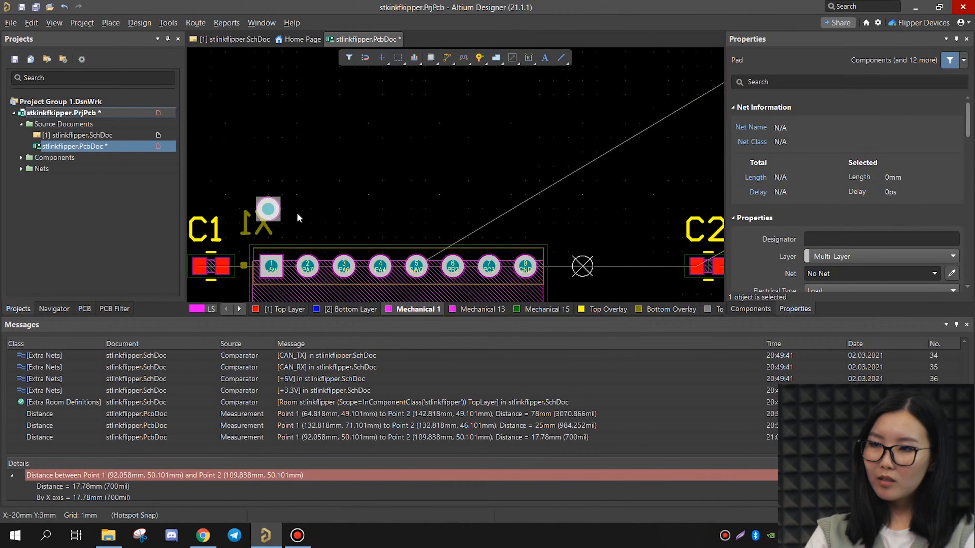
# Step: Compare the free pad's shape size and hole size with those of pad 3 on header X1
pyautogui.moveTo(318, 211); pyautogui.dragTo(398, 176, button='right')
pyautogui.keyDown('ctrl'); pyautogui.scroll(2, 387, 176); pyautogui.keyUp('ctrl')
pyautogui.keyDown('ctrl'); pyautogui.scroll(1, 388, 177); pyautogui.keyUp('ctrl')
pyautogui.scroll(-5, 820, 163)
pyautogui.scroll(-4, 821, 194)
pyautogui.click(880, 215)
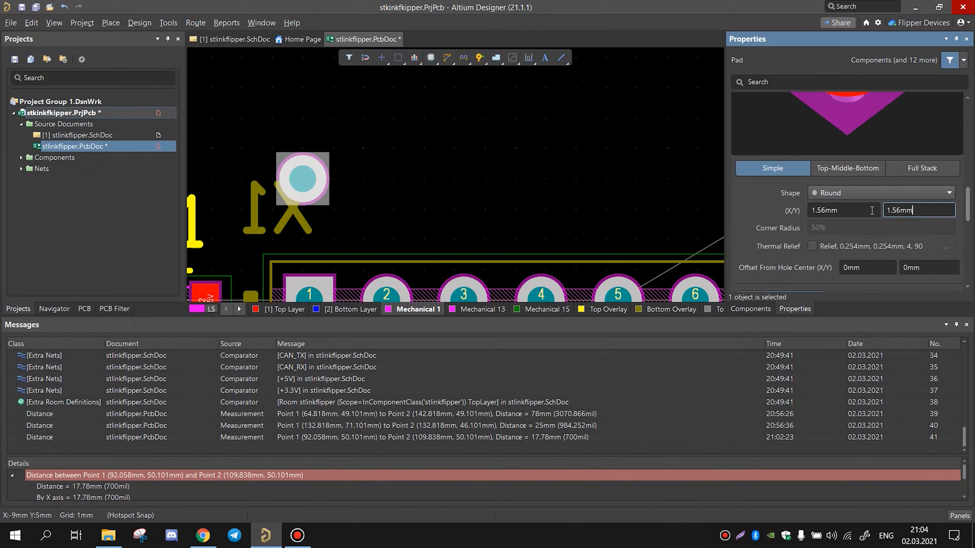
pyautogui.scroll(-3, 594, 171)
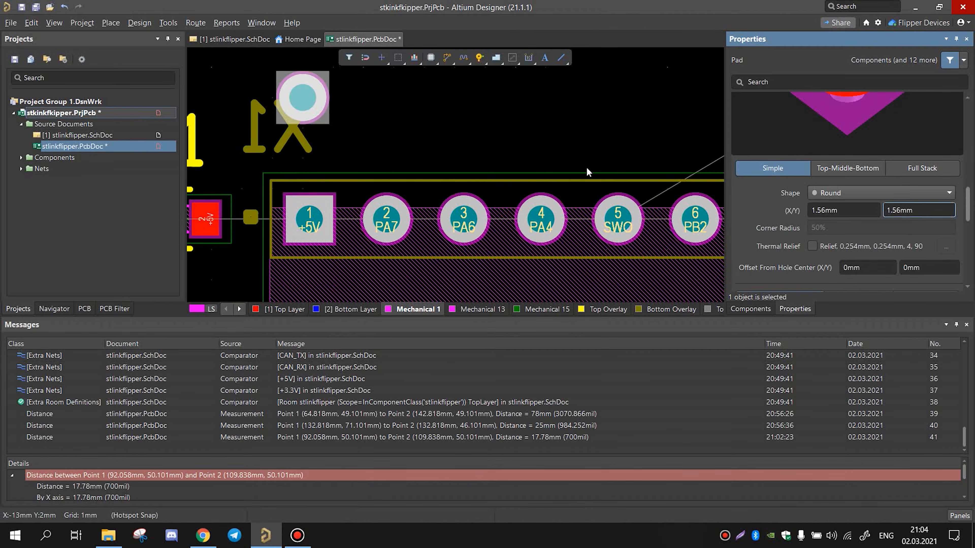
pyautogui.click(486, 154)
pyautogui.click(477, 240)
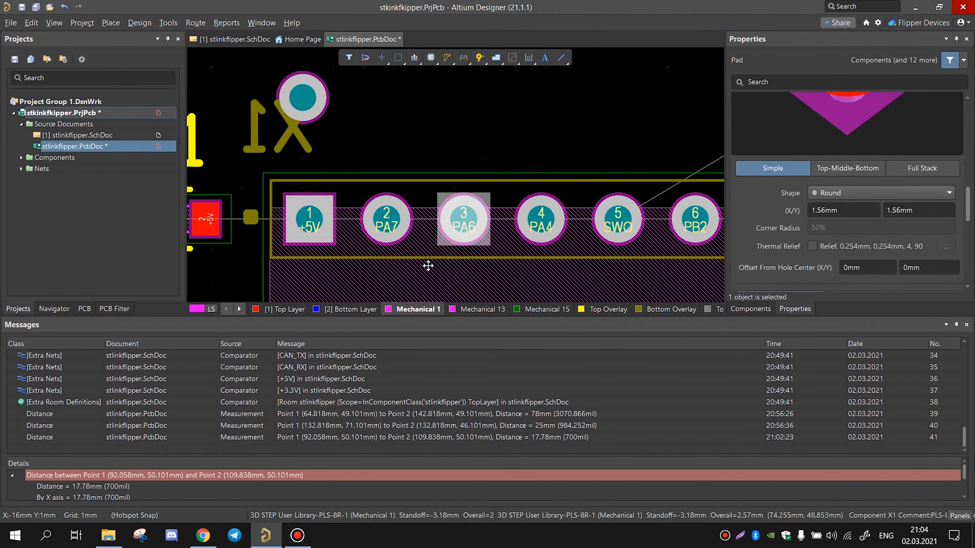
pyautogui.click(887, 215)
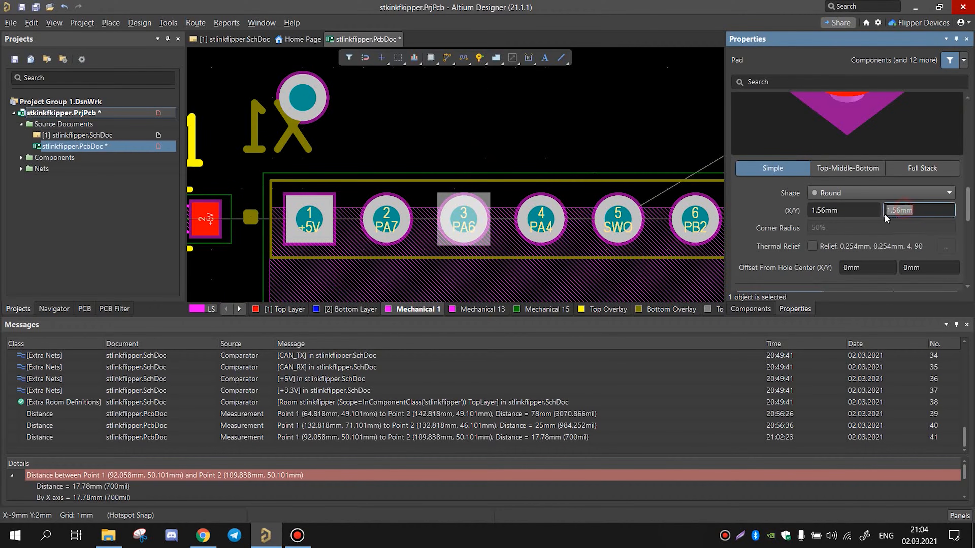
pyautogui.keyDown('ctrl'); pyautogui.scroll(-1, 496, 221); pyautogui.keyUp('ctrl')
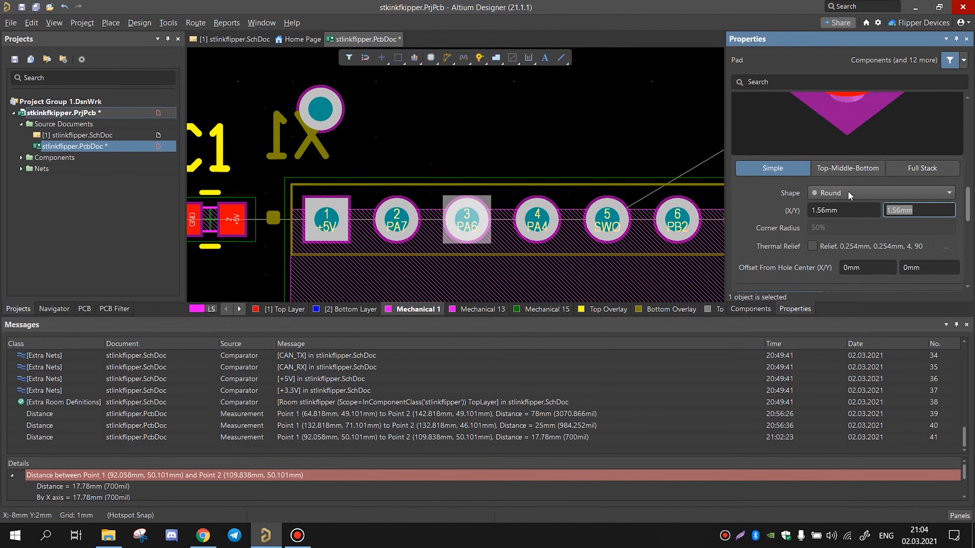
pyautogui.scroll(-3, 850, 195)
pyautogui.scroll(-1, 852, 206)
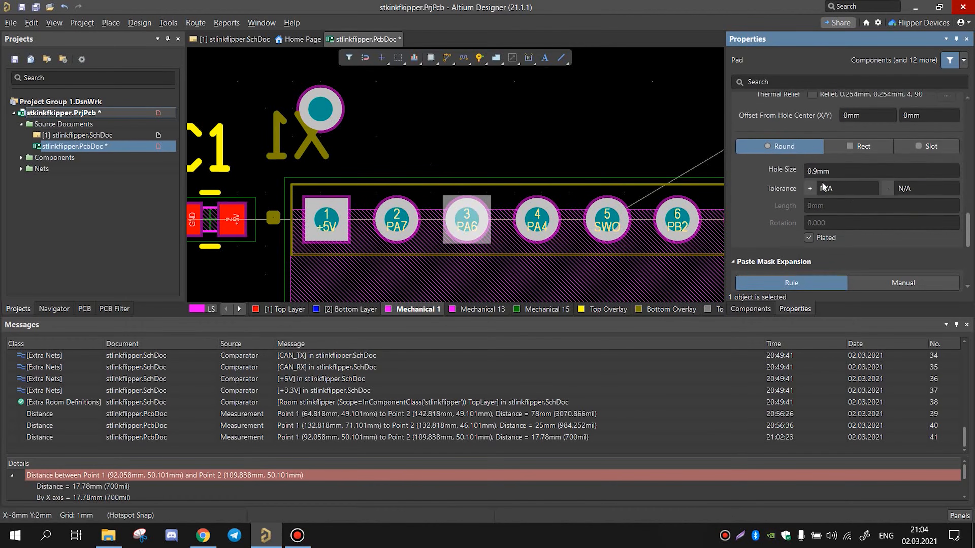
pyautogui.click(320, 111)
pyautogui.keyDown('ctrl'); pyautogui.scroll(1, 401, 112); pyautogui.keyUp('ctrl')
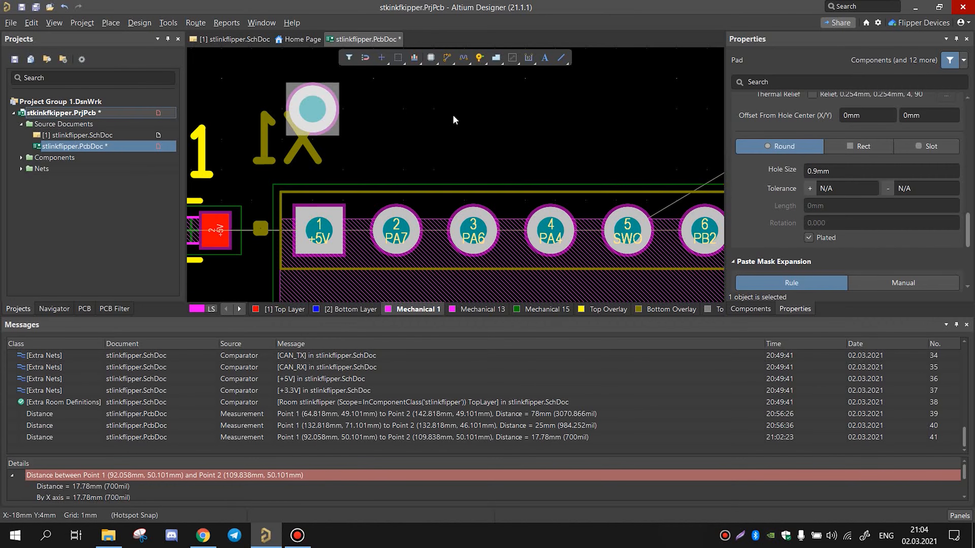
pyautogui.moveTo(453, 115); pyautogui.dragTo(457, 156, button='right')
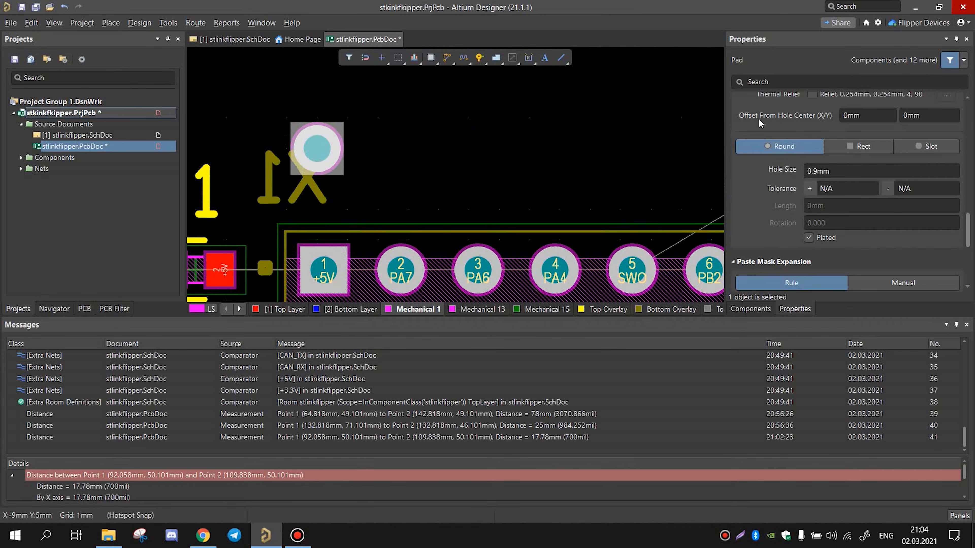
# Step: Move the free pad closer to pad 1 of header X1, to about X -22 mm, Y 3 mm
pyautogui.click(528, 135)
pyautogui.keyDown('ctrl'); pyautogui.scroll(-3, 361, 155); pyautogui.keyUp('ctrl')
pyautogui.click(340, 182)
pyautogui.keyDown('ctrl'); pyautogui.scroll(2, 340, 181); pyautogui.keyUp('ctrl')
pyautogui.moveTo(342, 180); pyautogui.dragTo(335, 208)
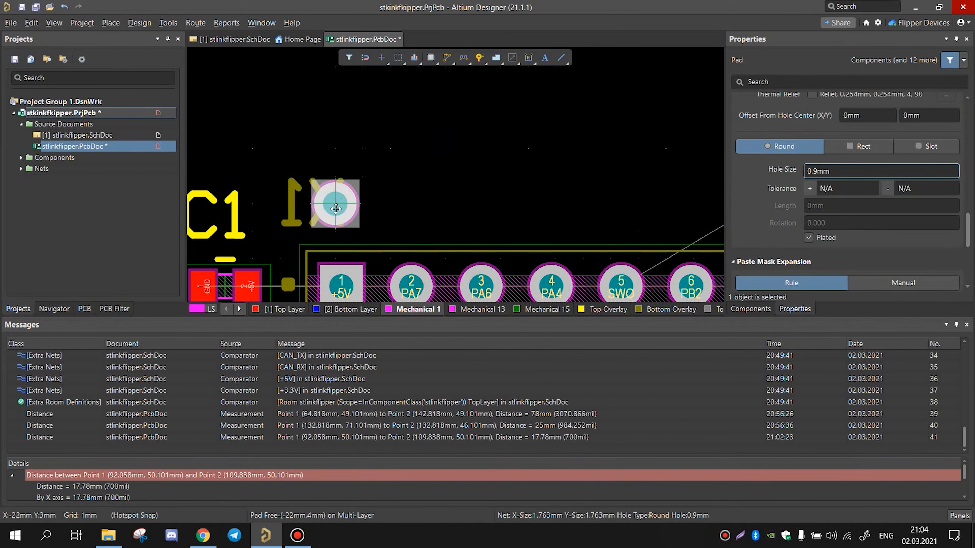
pyautogui.keyDown('ctrl'); pyautogui.scroll(3, 312, 279); pyautogui.keyUp('ctrl')
pyautogui.moveTo(495, 185); pyautogui.dragTo(426, 163, button='right')
pyautogui.keyDown('ctrl'); pyautogui.scroll(-3, 422, 165); pyautogui.keyUp('ctrl')
pyautogui.keyDown('ctrl'); pyautogui.scroll(2, 317, 251); pyautogui.keyUp('ctrl')
pyautogui.keyDown('ctrl'); pyautogui.scroll(-3, 484, 267); pyautogui.keyUp('ctrl')
pyautogui.keyDown('shift'); pyautogui.hscroll(2, 461, 265); pyautogui.keyUp('shift')
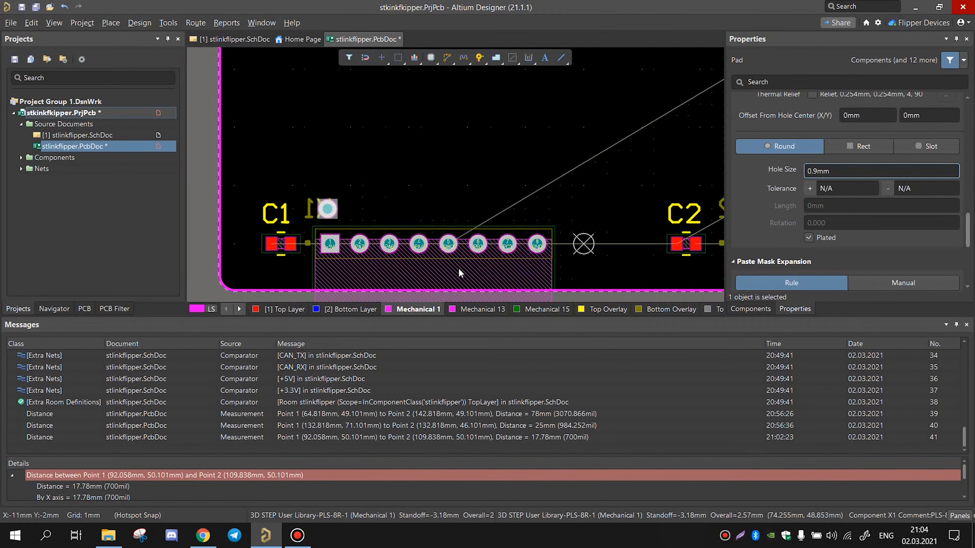
pyautogui.keyDown('ctrl'); pyautogui.scroll(2, 349, 225); pyautogui.keyUp('ctrl')
pyautogui.keyDown('ctrl'); pyautogui.scroll(-3, 374, 216); pyautogui.keyUp('ctrl')
pyautogui.moveTo(392, 215); pyautogui.dragTo(379, 249, button='right')
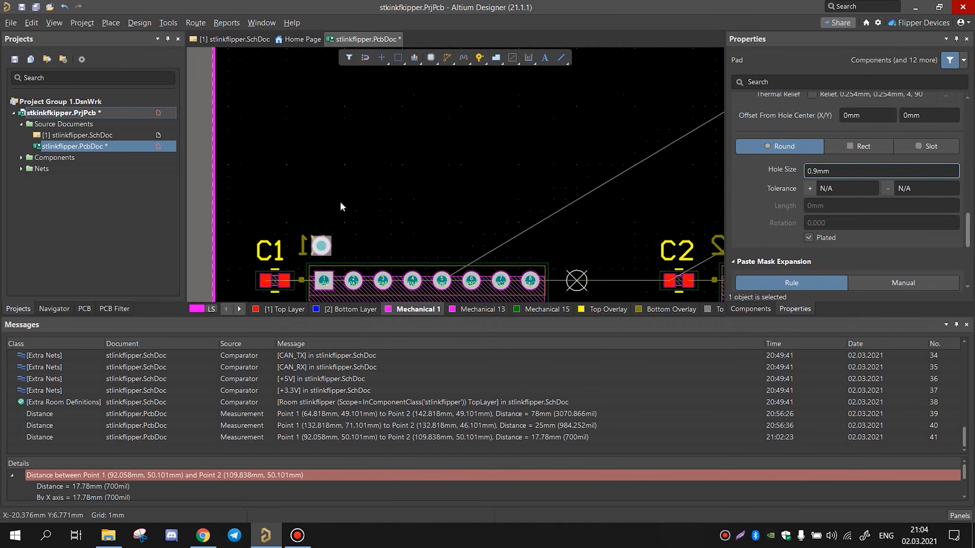
# Step: Set the board origin at the centre of pad 1 of header X1
pyautogui.keyDown('ctrl'); pyautogui.scroll(3, 337, 230); pyautogui.keyUp('ctrl')
pyautogui.moveTo(368, 237); pyautogui.dragTo(356, 200, button='right')
pyautogui.click(357, 200)
pyautogui.click(29, 21)
pyautogui.moveTo(76, 251)
pyautogui.click(180, 250)
pyautogui.click(284, 270)
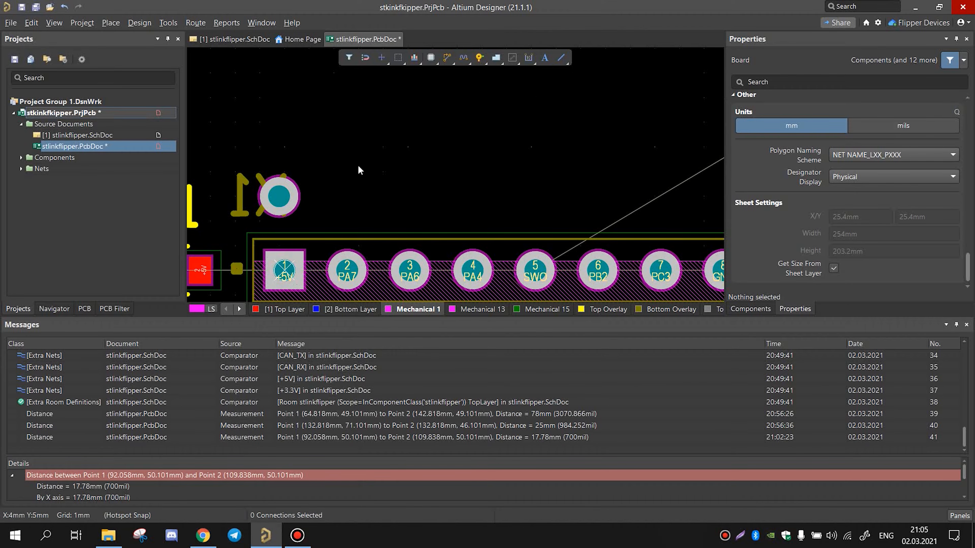
# Step: Set the free pad's position to X 0 mm, Y 2.54 mm
pyautogui.keyDown('ctrl'); pyautogui.scroll(1, 245, 206); pyautogui.keyUp('ctrl')
pyautogui.click(282, 194)
pyautogui.moveTo(900, 271); pyautogui.dragTo(879, 269)
pyautogui.click(849, 270)
pyautogui.write('0')
pyautogui.press('Return')
pyautogui.click(354, 151)
pyautogui.keyDown('ctrl'); pyautogui.scroll(-2, 352, 154); pyautogui.keyUp('ctrl')
pyautogui.keyDown('ctrl'); pyautogui.scroll(2, 338, 182); pyautogui.keyUp('ctrl')
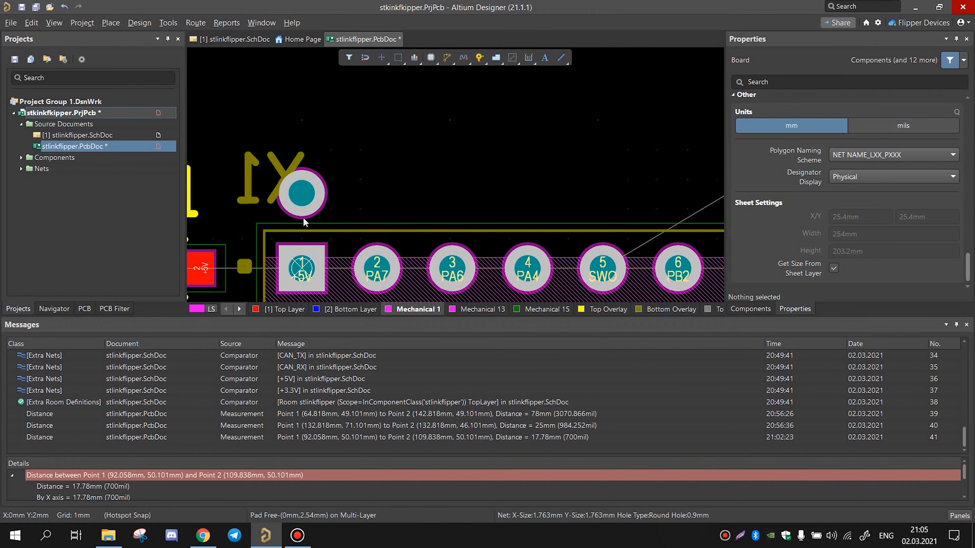
# Step: Copy the free pad with the centre of pad 1 of header X1 as the reference point
pyautogui.click(309, 211)
pyautogui.keyDown('ctrl'); pyautogui.scroll(1, 332, 208); pyautogui.keyUp('ctrl')
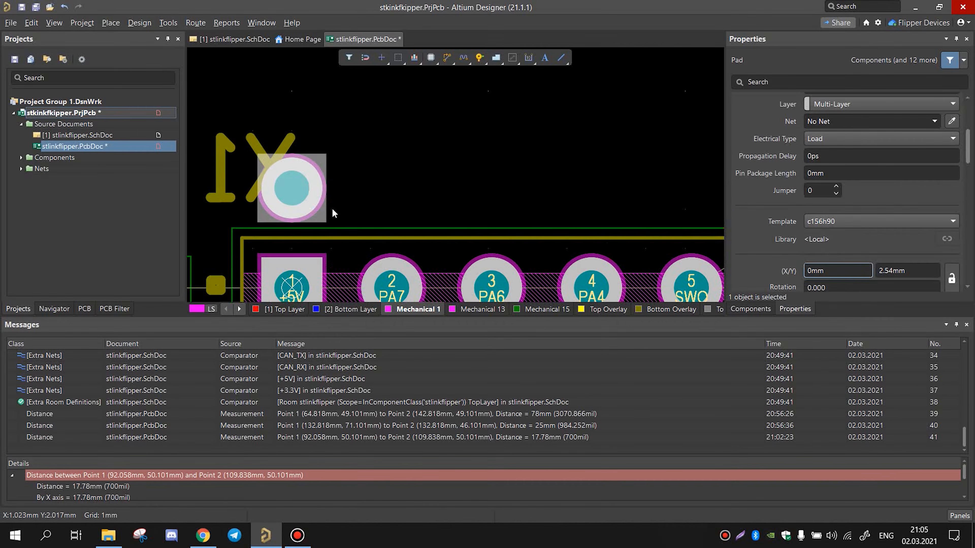
pyautogui.moveTo(415, 179); pyautogui.dragTo(507, 170, button='right')
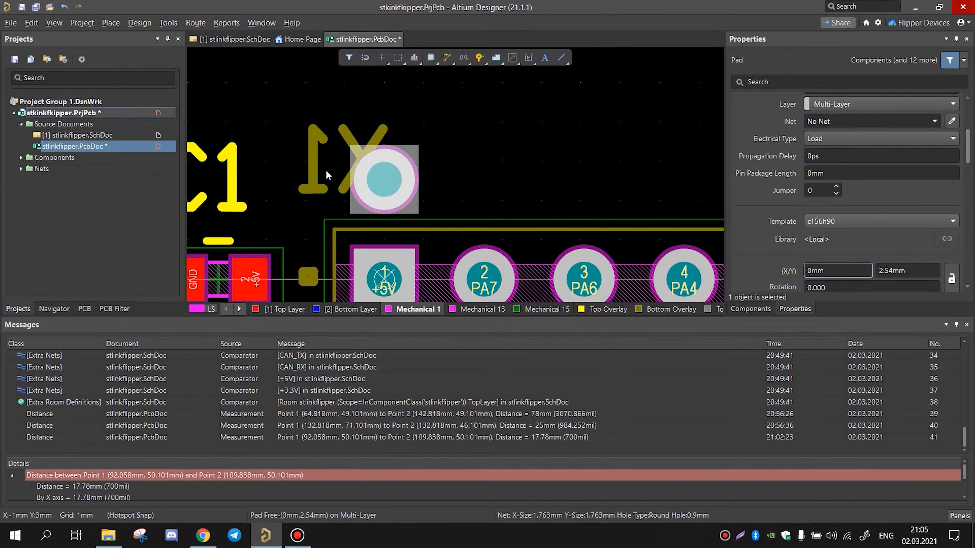
pyautogui.hotkey('ctrl', 'c')
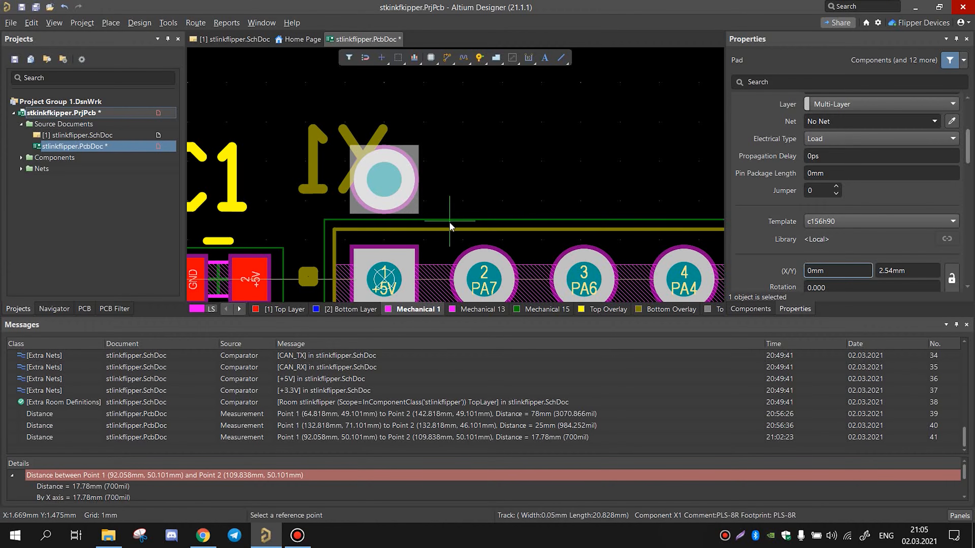
pyautogui.keyDown('ctrl'); pyautogui.scroll(-1, 436, 187); pyautogui.keyUp('ctrl')
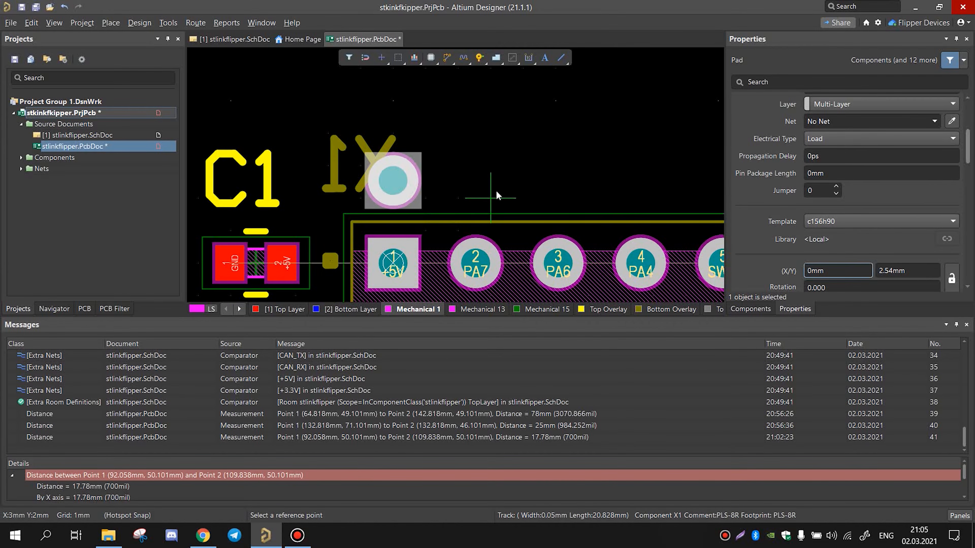
pyautogui.click(391, 270)
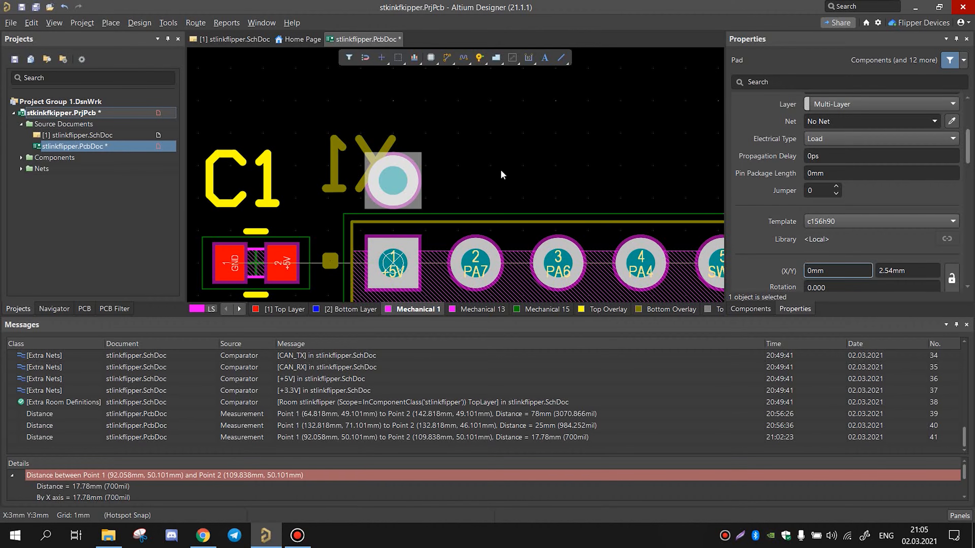
# Step: Paste three copies of the pad upward, making a column of four evenly spaced pads above pad 1
pyautogui.hotkey('ctrl', 'v')
pyautogui.scroll(2, 369, 243)
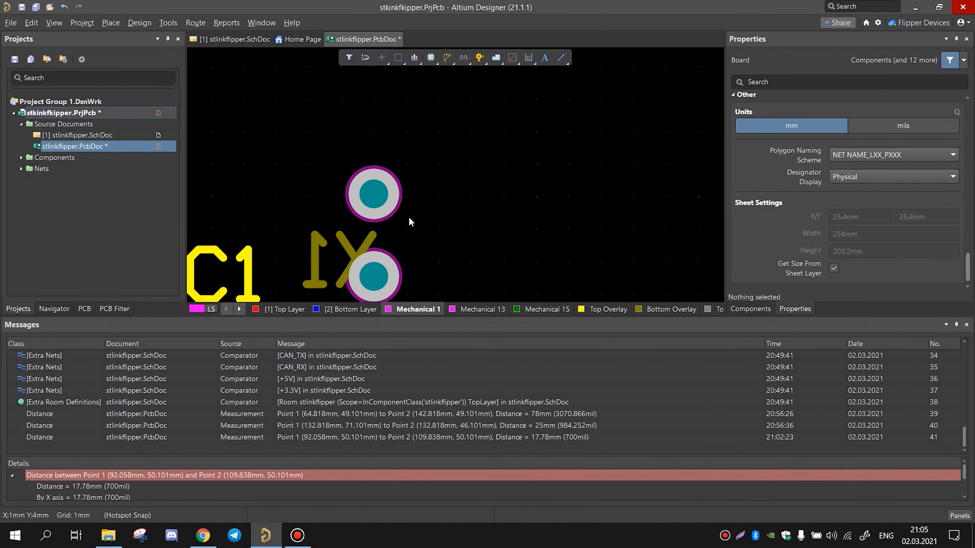
pyautogui.click(370, 195)
pyautogui.keyDown('ctrl'); pyautogui.scroll(-3, 434, 223); pyautogui.keyUp('ctrl')
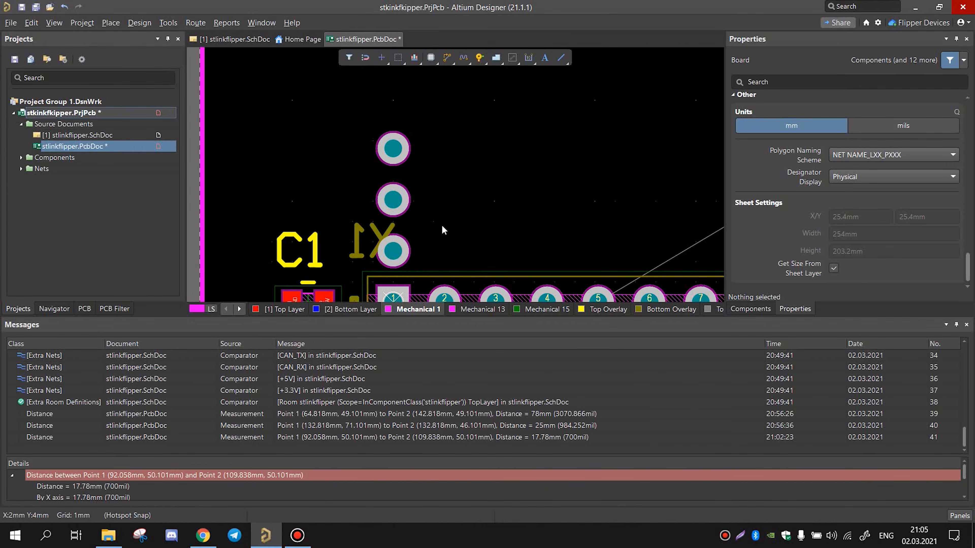
pyautogui.keyDown('ctrl'); pyautogui.scroll(-1, 398, 217); pyautogui.keyUp('ctrl')
pyautogui.hotkey('ctrl', 'v')
pyautogui.click(379, 204)
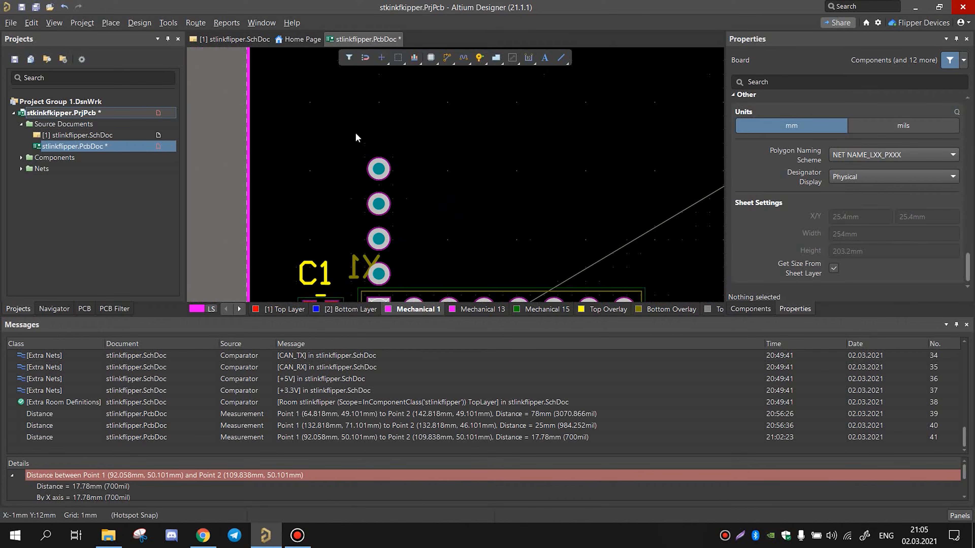
# Step: Copy the column of four pads with pad 1 of header X1 as the reference and paste it above pad 2
pyautogui.moveTo(363, 143); pyautogui.dragTo(410, 263)
pyautogui.click(388, 283)
pyautogui.keyDown('ctrl'); pyautogui.scroll(1, 401, 265); pyautogui.keyUp('ctrl')
pyautogui.scroll(-2, 399, 215)
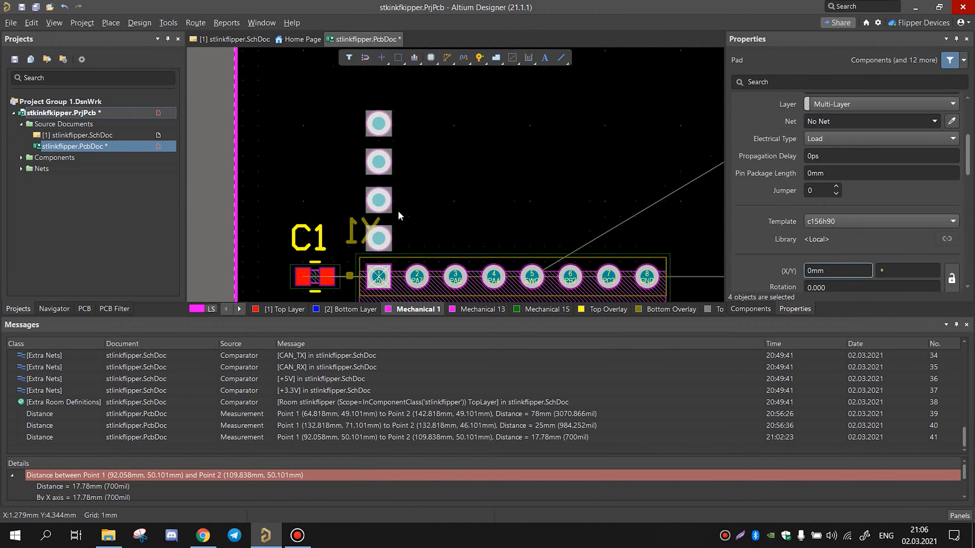
pyautogui.keyDown('ctrl'); pyautogui.scroll(1, 418, 195); pyautogui.keyUp('ctrl')
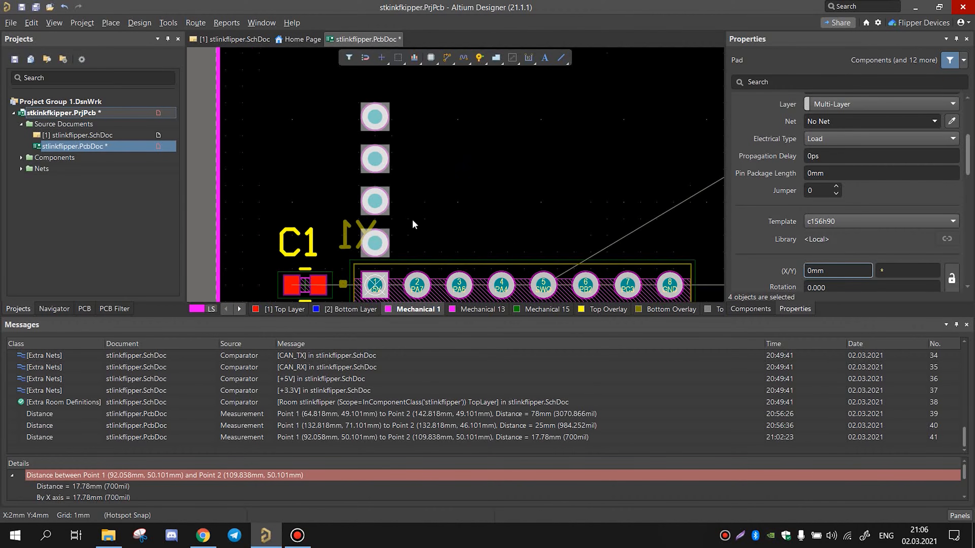
pyautogui.scroll(-2, 411, 220)
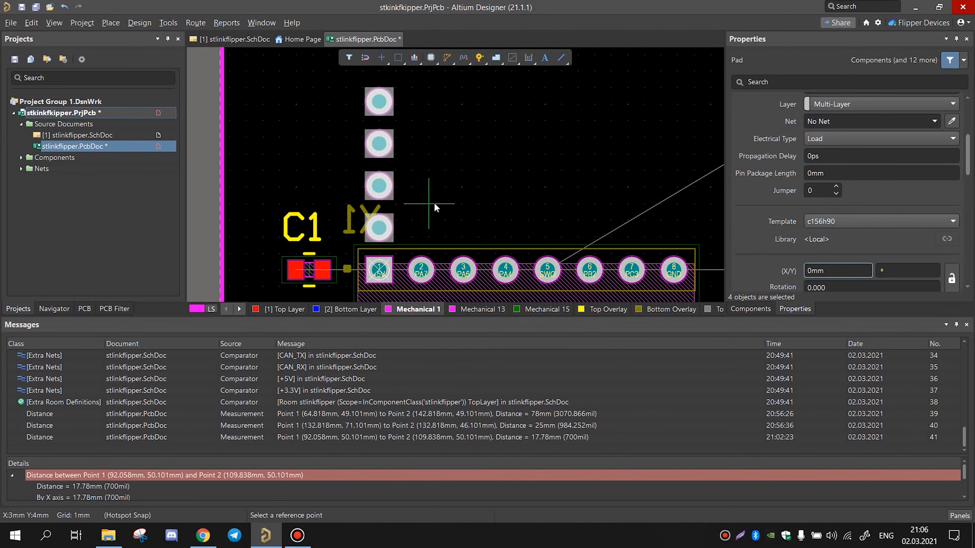
pyautogui.keyDown('ctrl'); pyautogui.scroll(1, 427, 215); pyautogui.keyUp('ctrl')
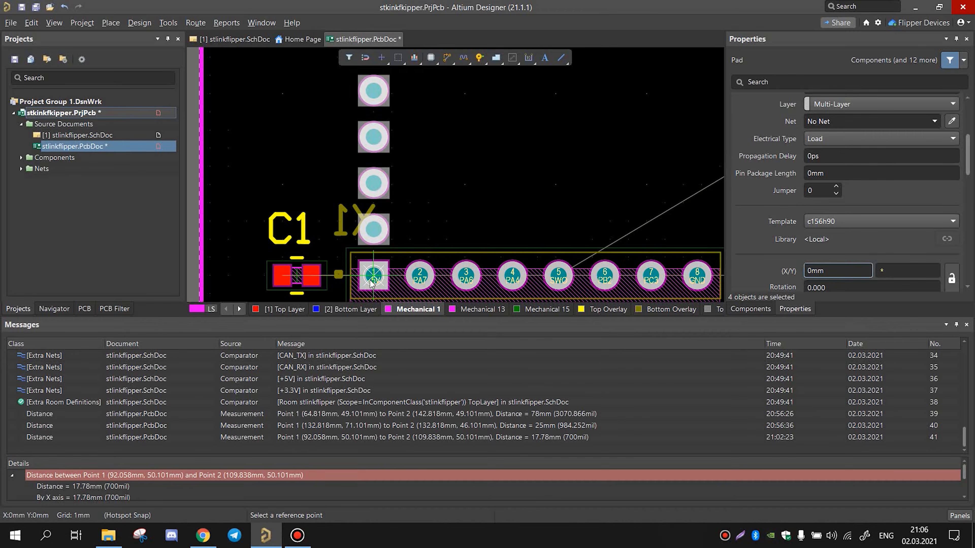
pyautogui.keyDown('ctrl'); pyautogui.scroll(-3, 442, 209); pyautogui.keyUp('ctrl')
pyautogui.moveTo(453, 200); pyautogui.dragTo(398, 217, button='right')
pyautogui.keyDown('ctrl'); pyautogui.scroll(2, 370, 245); pyautogui.keyUp('ctrl')
pyautogui.hotkey('ctrl', 'c')
pyautogui.click(327, 284)
pyautogui.hotkey('ctrl', 'v')
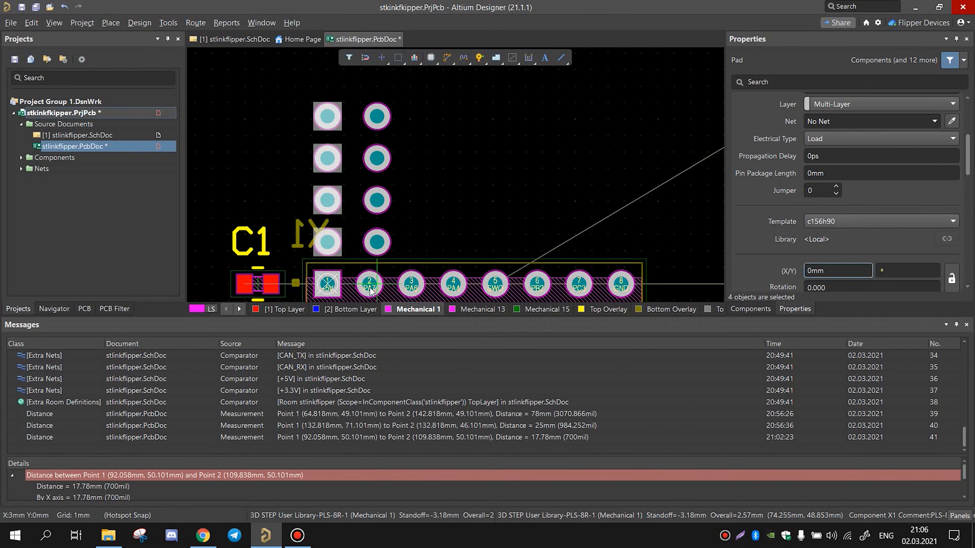
pyautogui.click(379, 292)
# Step: Duplicate the two pad columns across header X1, making eight columns of four pads
pyautogui.moveTo(277, 90); pyautogui.dragTo(402, 209)
pyautogui.moveTo(409, 264); pyautogui.dragTo(409, 264)
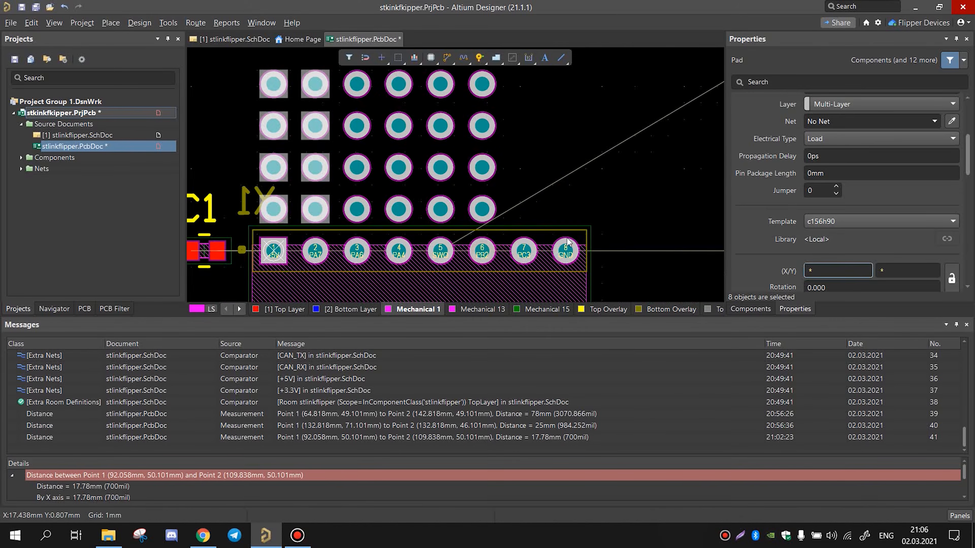
pyautogui.moveTo(346, 150); pyautogui.dragTo(605, 275)
pyautogui.keyDown('ctrl'); pyautogui.scroll(2, 453, 200); pyautogui.keyUp('ctrl')
# Step: Copy the block of pads above header X1 and paste it upward to fill the board height with eleven rows
pyautogui.moveTo(252, 106); pyautogui.dragTo(535, 273)
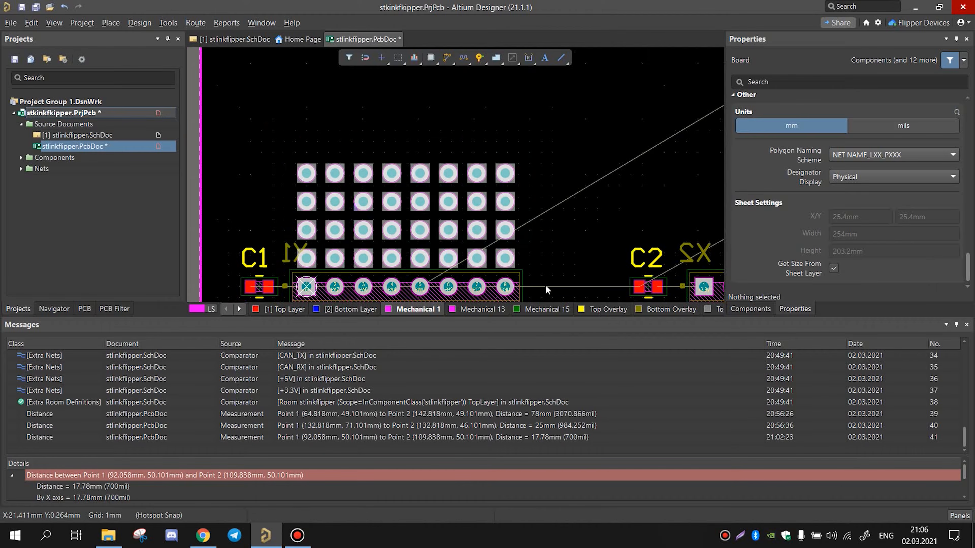
pyautogui.hotkey('ctrl', 'c')
pyautogui.click(506, 226)
pyautogui.hotkey('ctrl', 'v')
pyautogui.click(534, 219)
pyautogui.hotkey('ctrl', 'v')
pyautogui.click(535, 183)
pyautogui.scroll(3, 535, 183)
pyautogui.scroll(-4, 568, 207)
# Step: Copy blocks of pad columns and paste them on both sides of the array, making 17 columns between the board's edge and MOD1
pyautogui.moveTo(302, 183); pyautogui.dragTo(591, 245)
pyautogui.keyDown('ctrl'); pyautogui.scroll(2, 581, 132); pyautogui.keyUp('ctrl')
pyautogui.moveTo(316, 115); pyautogui.dragTo(442, 281)
pyautogui.scroll(4, 453, 200)
pyautogui.hotkey('ctrl', 'c')
pyautogui.click(453, 170)
pyautogui.hotkey('ctrl', 'v')
pyautogui.click(352, 170)
pyautogui.moveTo(394, 96); pyautogui.dragTo(268, 233)
pyautogui.hotkey('ctrl', 'c')
pyautogui.click(299, 174)
pyautogui.keyDown('ctrl'); pyautogui.scroll(-4, 500, 174); pyautogui.keyUp('ctrl')
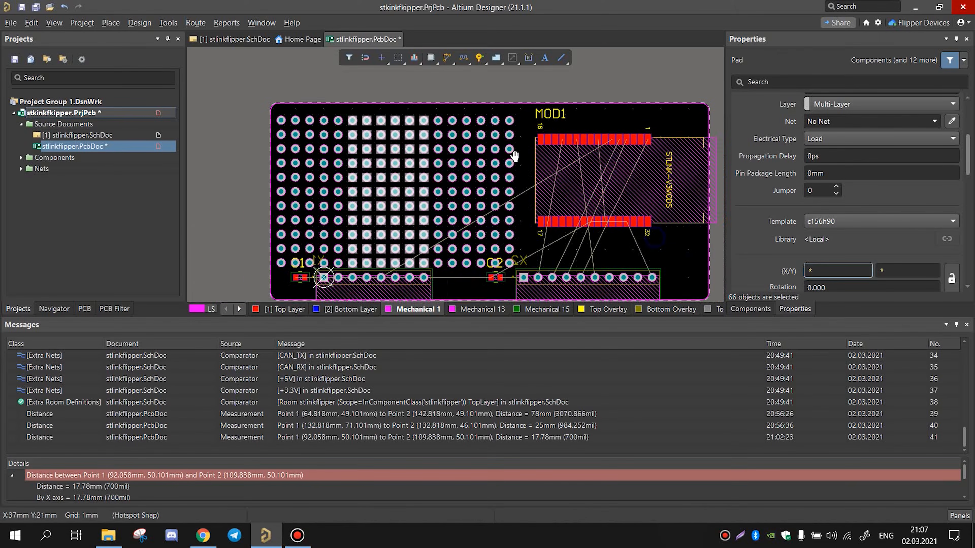
# Step: Clear the pad selection and move the C2 designator text beside the capacitor, between headers X1 and X2
pyautogui.click(634, 239)
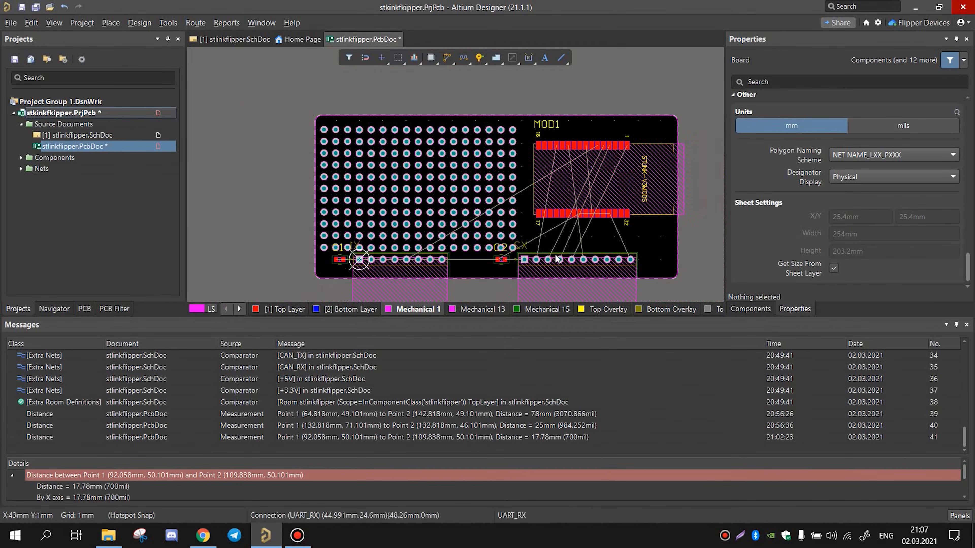
pyautogui.keyDown('ctrl'); pyautogui.scroll(3, 494, 241); pyautogui.keyUp('ctrl')
pyautogui.moveTo(507, 248); pyautogui.dragTo(440, 196)
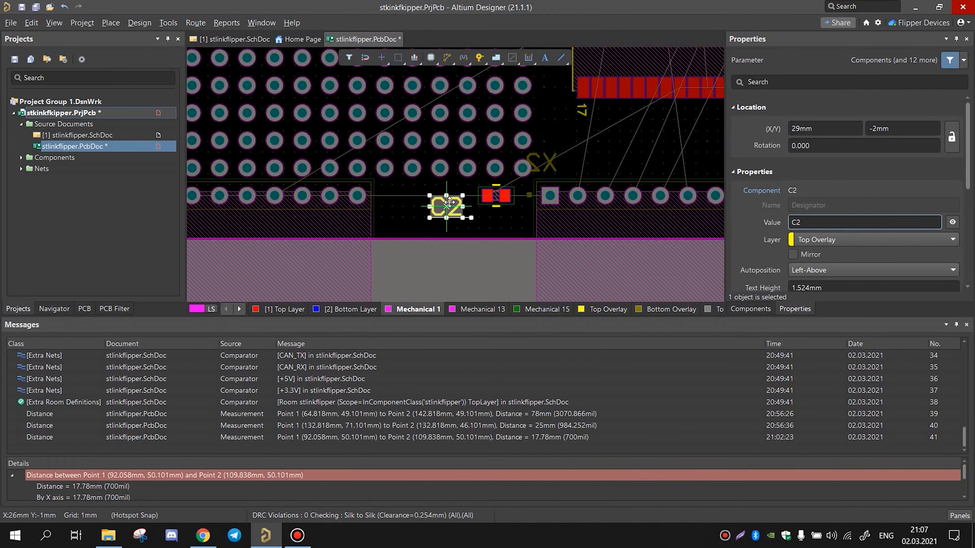
pyautogui.moveTo(449, 203); pyautogui.dragTo(449, 203)
pyautogui.hotkey('ctrl', 'pagedown')
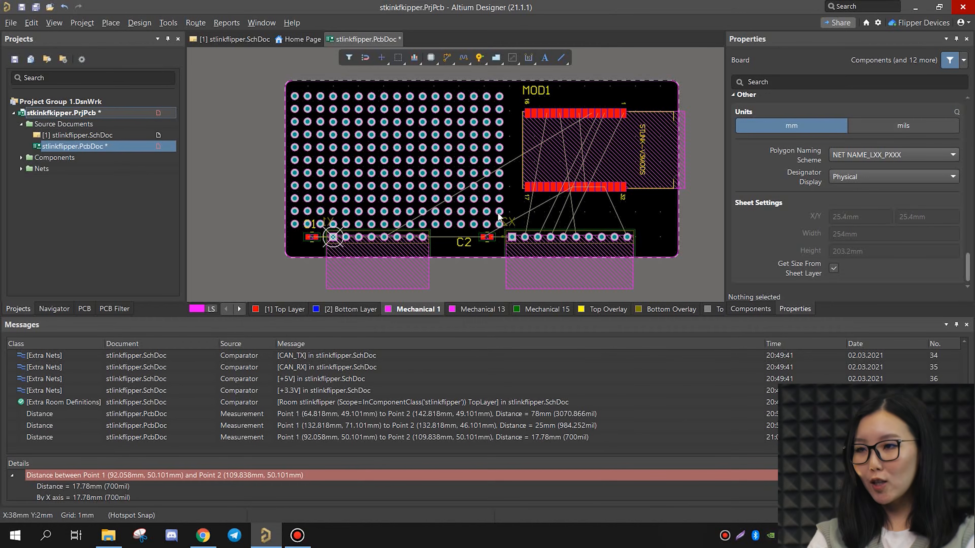
# Step: Examine the net assignments of header X1's pads and the row of grid pads directly above them
pyautogui.keyDown('ctrl'); pyautogui.scroll(1, 485, 202); pyautogui.keyUp('ctrl')
pyautogui.keyDown('ctrl'); pyautogui.scroll(-2, 429, 250); pyautogui.keyUp('ctrl')
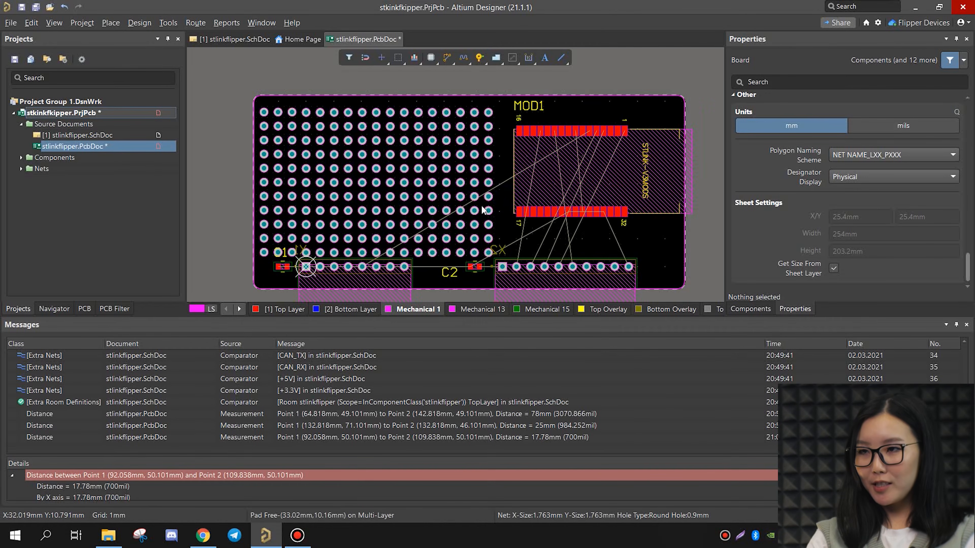
pyautogui.keyDown('ctrl'); pyautogui.scroll(6, 429, 250); pyautogui.keyUp('ctrl')
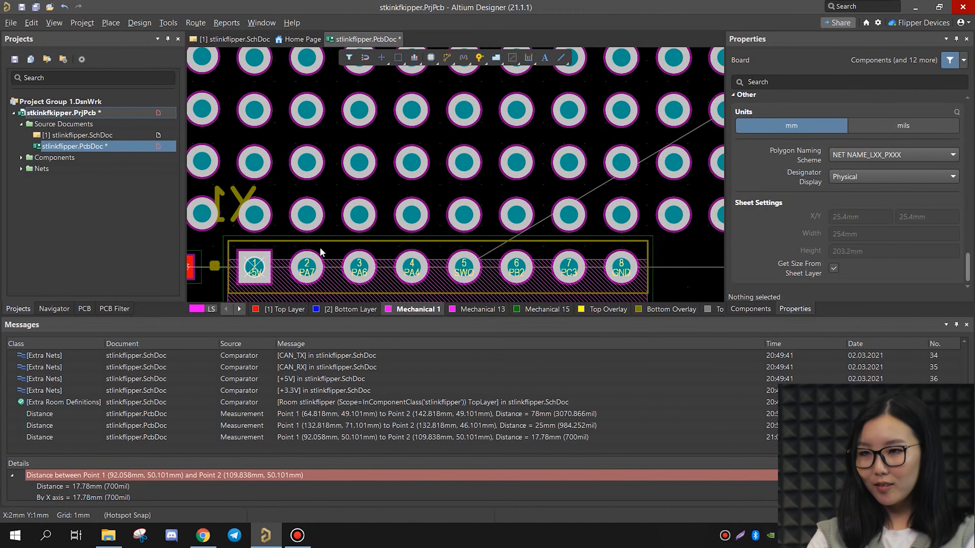
pyautogui.keyDown('ctrl'); pyautogui.scroll(3, 305, 234); pyautogui.keyUp('ctrl')
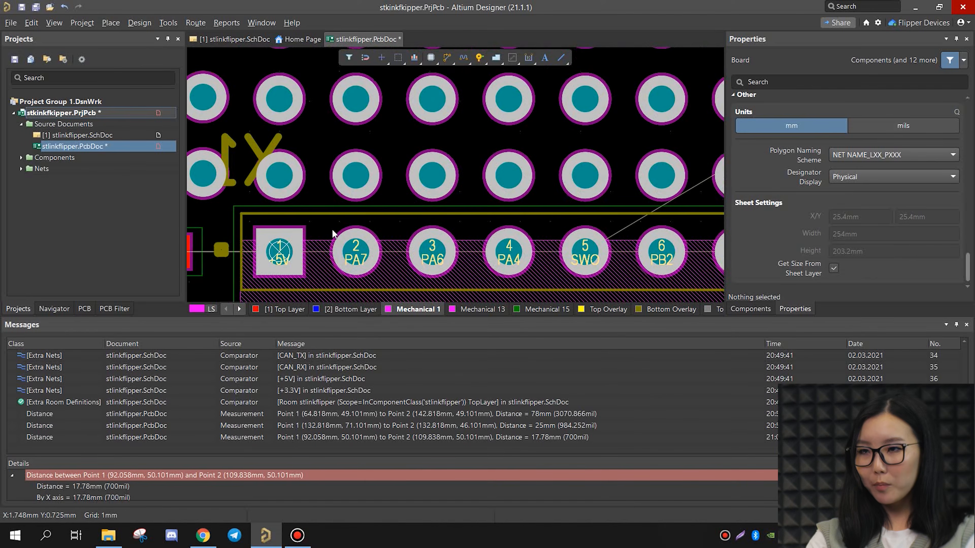
pyautogui.keyDown('ctrl'); pyautogui.scroll(-1, 332, 235); pyautogui.keyUp('ctrl')
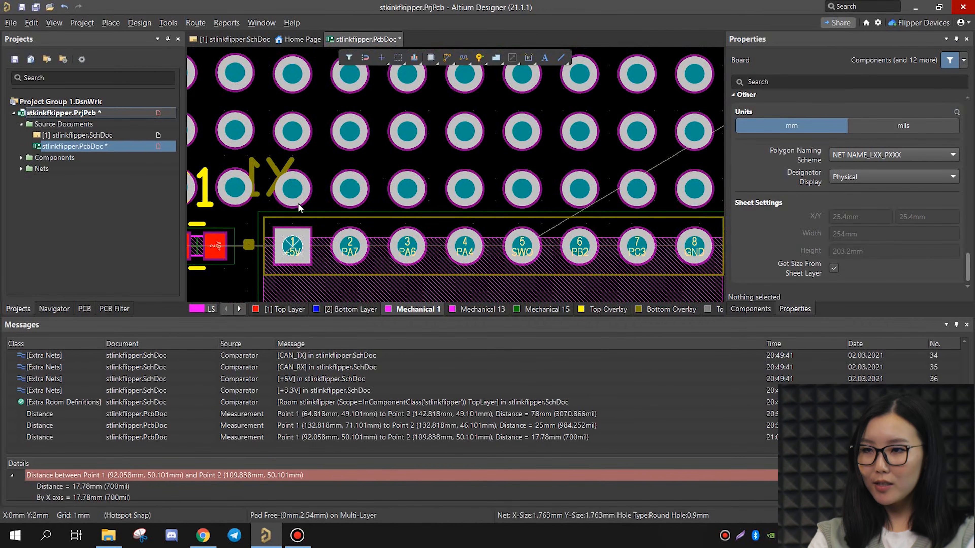
pyautogui.keyDown('ctrl'); pyautogui.scroll(1, 343, 252); pyautogui.keyUp('ctrl')
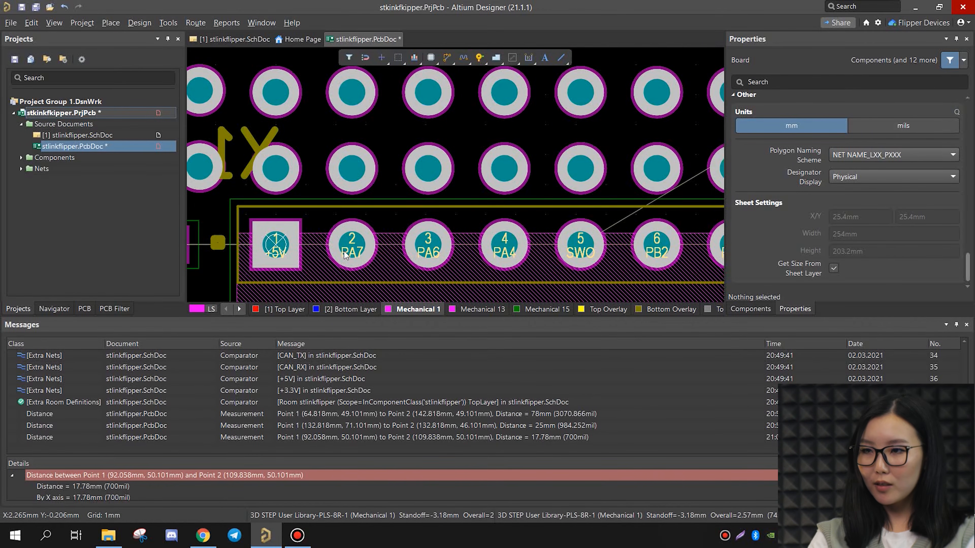
pyautogui.click(360, 257)
pyautogui.click(426, 255)
pyautogui.keyDown('ctrl'); pyautogui.scroll(1, 355, 242); pyautogui.keyUp('ctrl')
pyautogui.keyDown('ctrl'); pyautogui.scroll(-4, 362, 185); pyautogui.keyUp('ctrl')
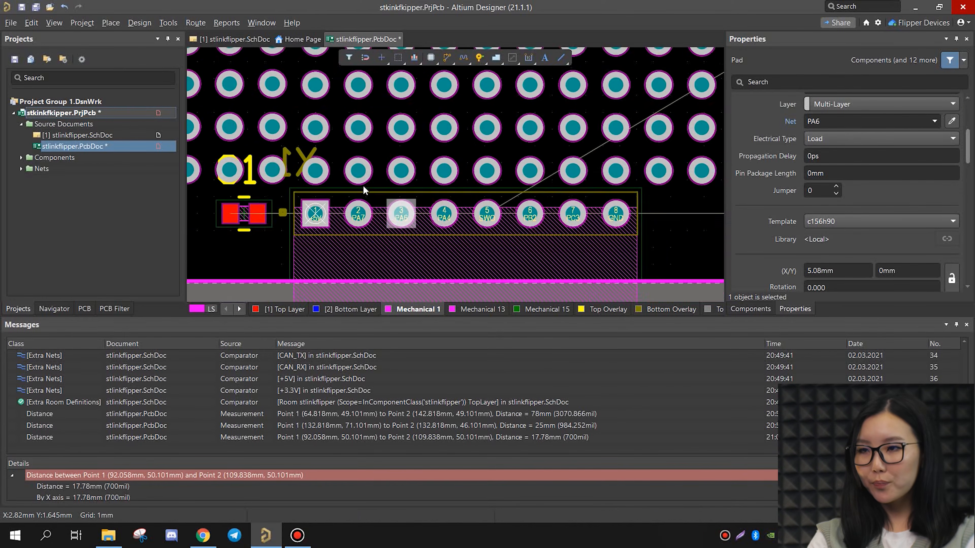
pyautogui.keyDown('ctrl'); pyautogui.scroll(-2, 363, 185); pyautogui.keyUp('ctrl')
pyautogui.keyDown('ctrl'); pyautogui.scroll(4, 365, 207); pyautogui.keyUp('ctrl')
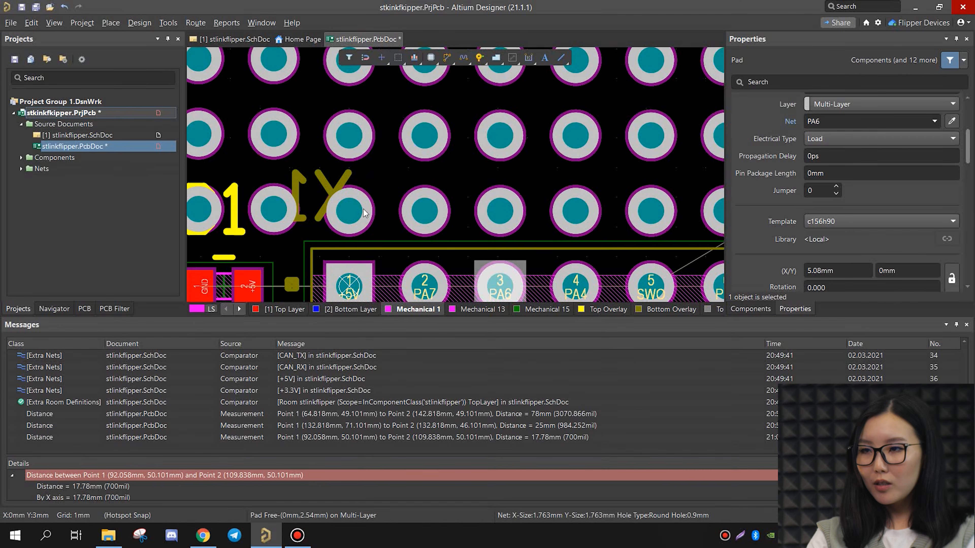
# Step: Assign the +5V net to the grid pad directly above pad 1 of header X1
pyautogui.click(363, 209)
pyautogui.scroll(-2, 397, 200)
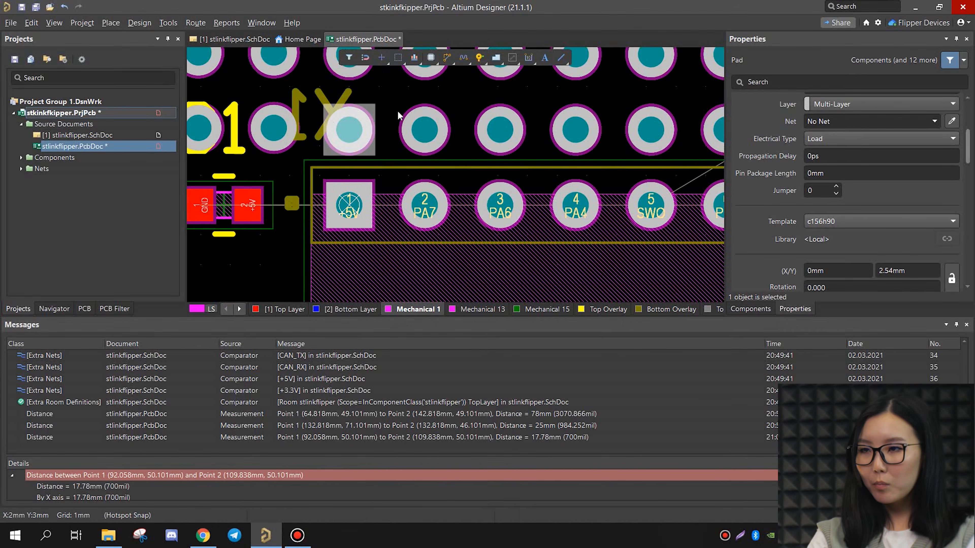
pyautogui.scroll(1, 647, 191)
pyautogui.scroll(1, 832, 163)
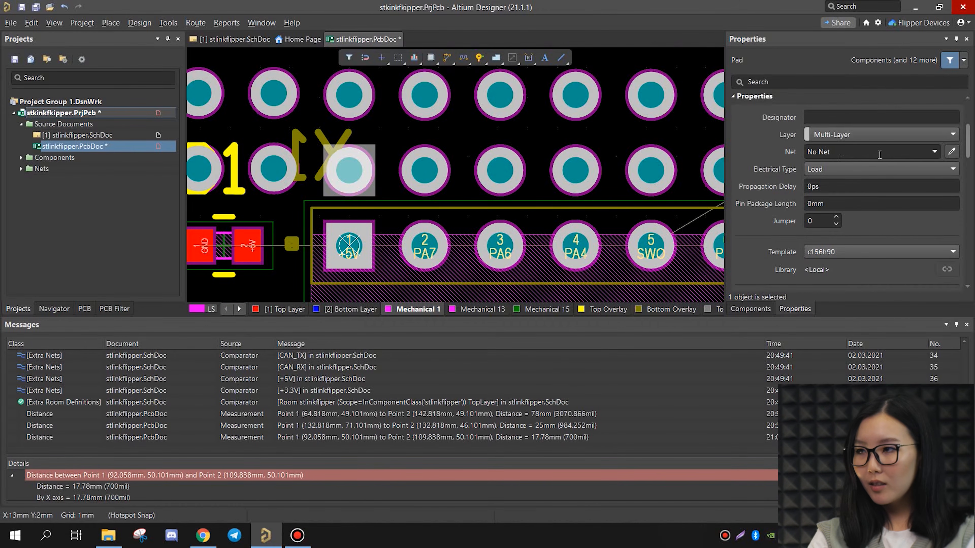
pyautogui.click(935, 154)
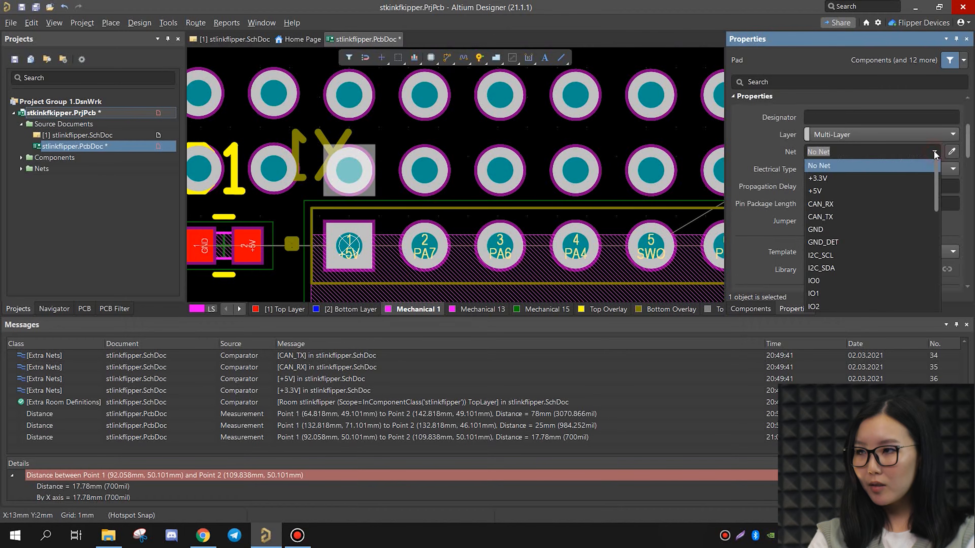
pyautogui.click(824, 191)
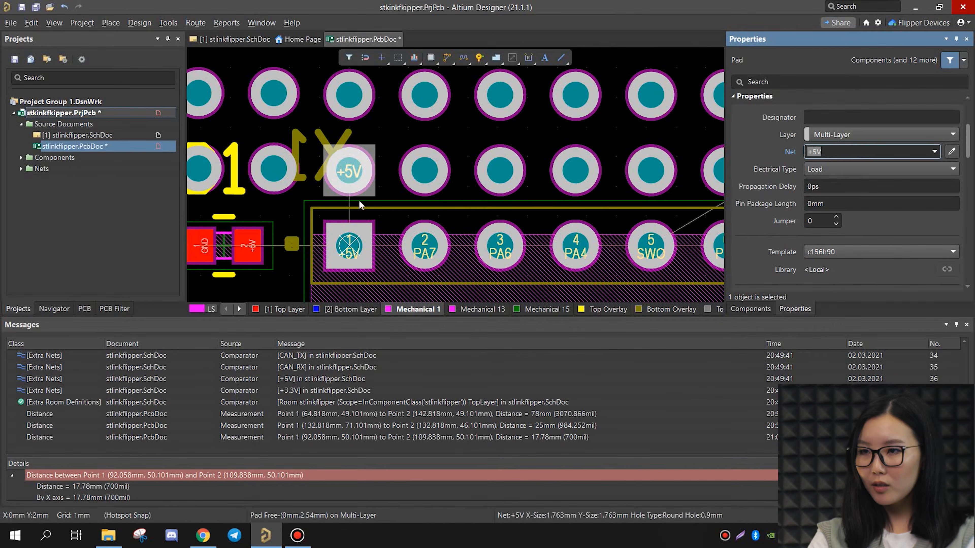
pyautogui.keyDown('ctrl'); pyautogui.scroll(2, 354, 212); pyautogui.keyUp('ctrl')
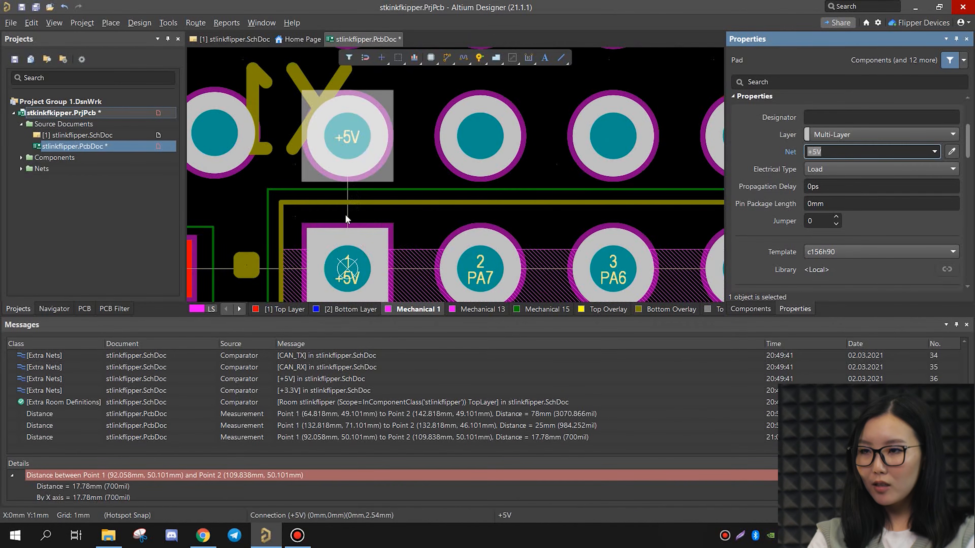
pyautogui.keyDown('ctrl'); pyautogui.scroll(-2, 347, 210); pyautogui.keyUp('ctrl')
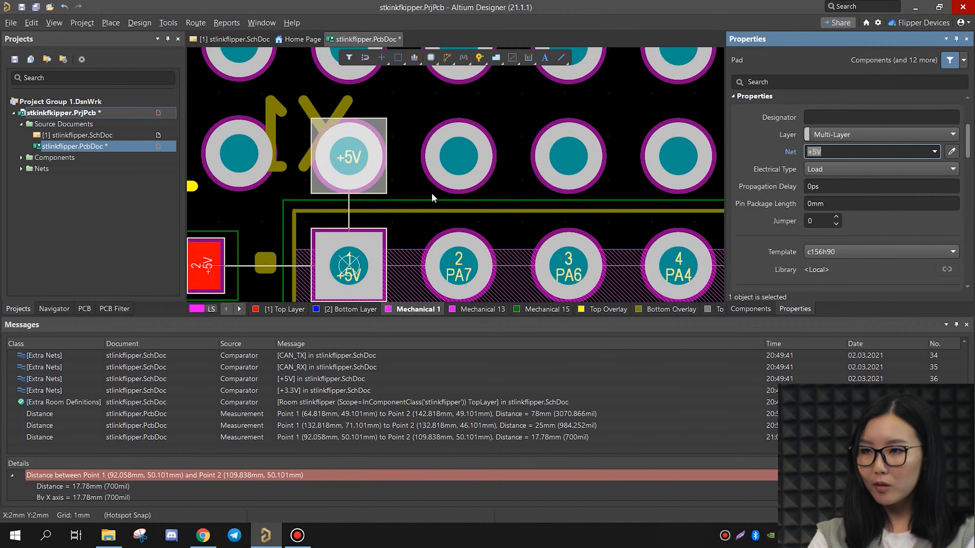
# Step: Assign each remaining pad directly above headers X1 and X2 the net of the header pin below it, such as PA7, PA6, SWO and SWCLK
pyautogui.click(470, 170)
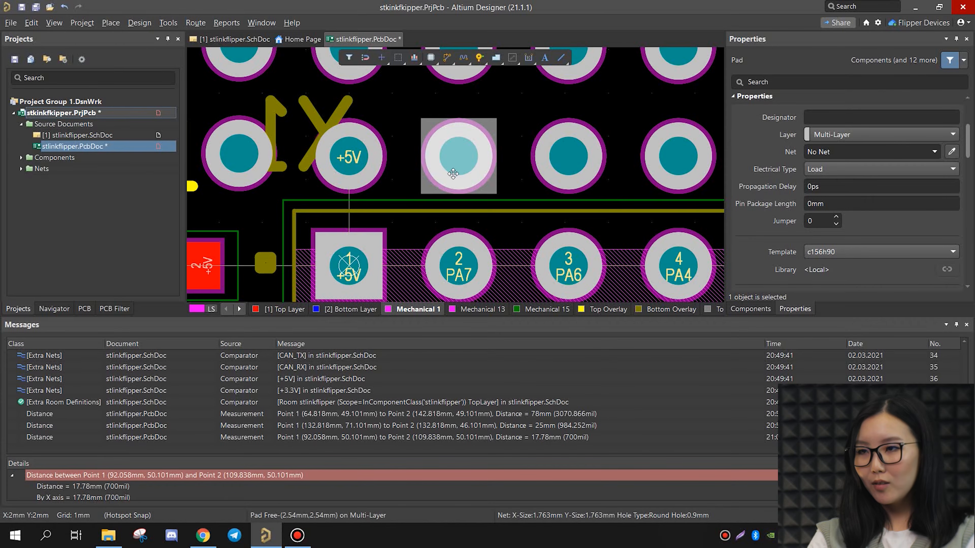
pyautogui.keyDown('ctrl'); pyautogui.scroll(-2, 454, 197); pyautogui.keyUp('ctrl')
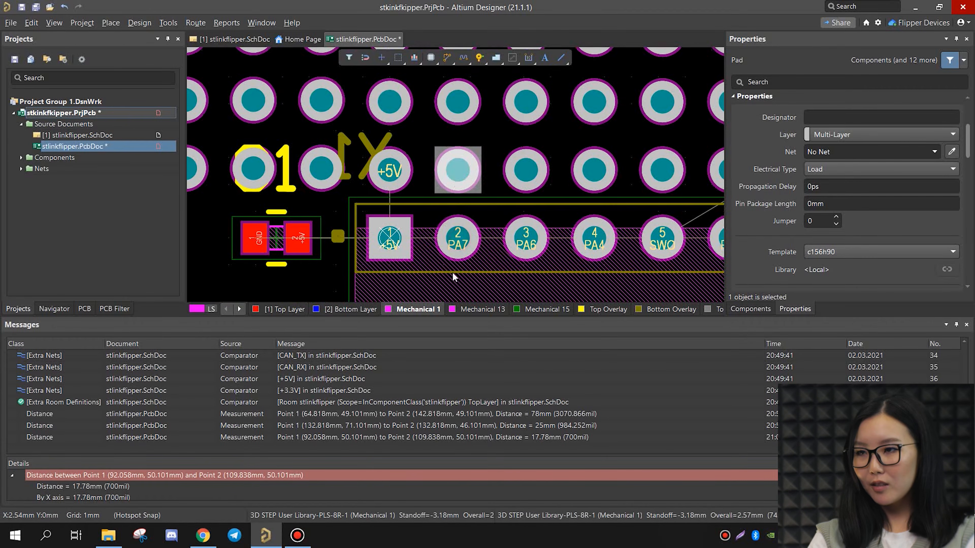
pyautogui.click(470, 234)
pyautogui.keyDown('ctrl'); pyautogui.scroll(2, 476, 192); pyautogui.keyUp('ctrl')
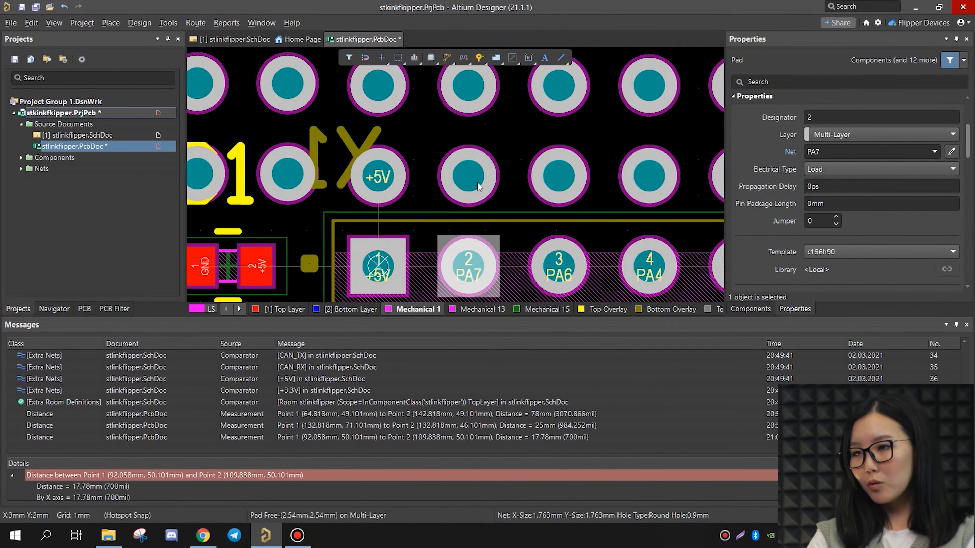
pyautogui.click(473, 188)
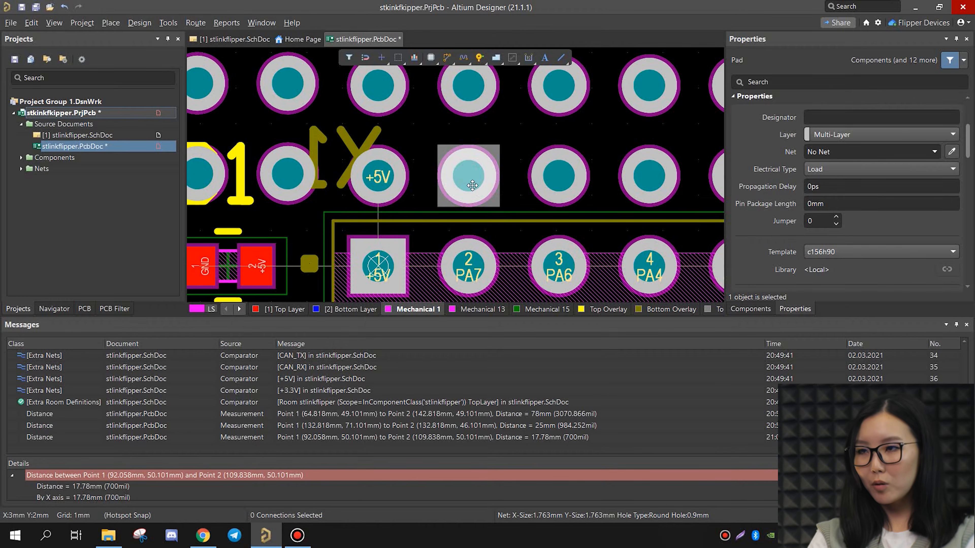
pyautogui.keyDown('ctrl'); pyautogui.scroll(-2, 472, 187); pyautogui.keyUp('ctrl')
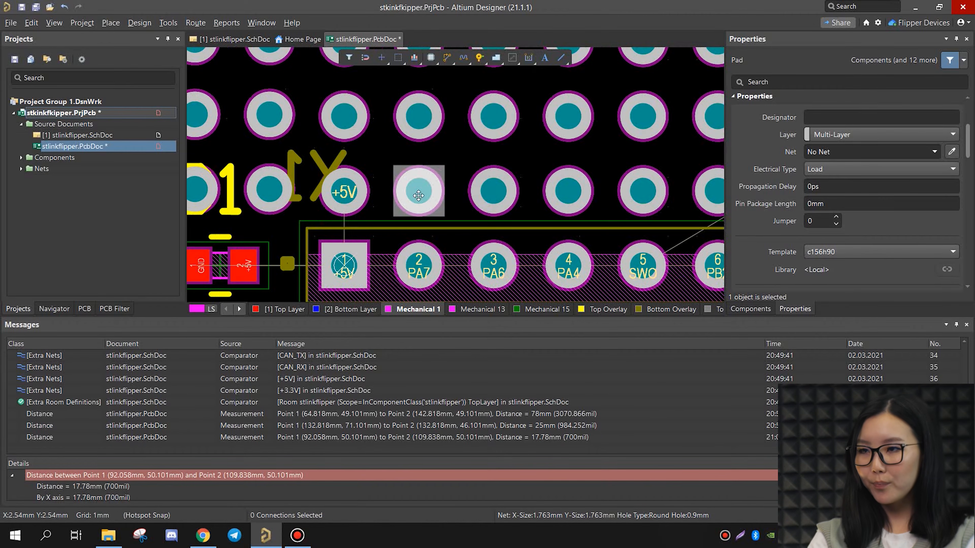
pyautogui.click(934, 151)
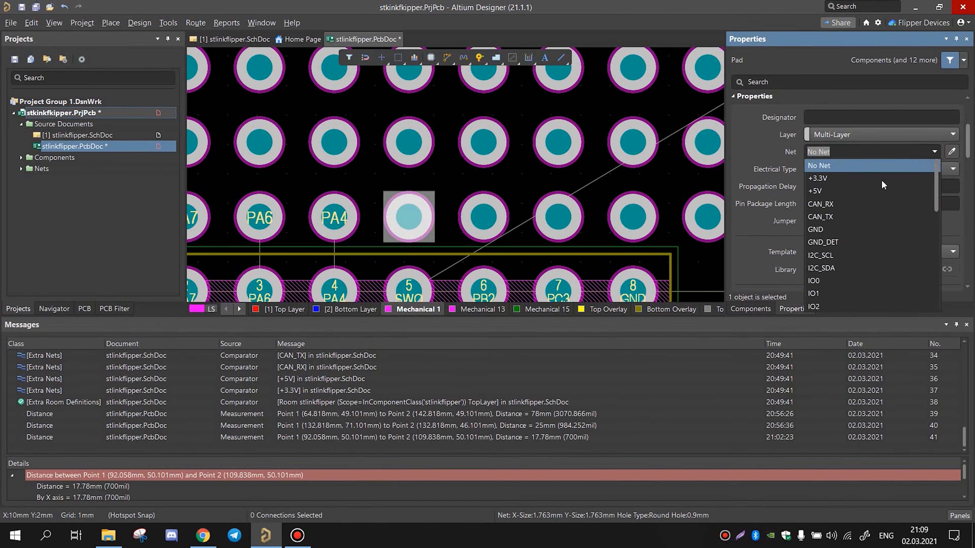
pyautogui.scroll(-5, 834, 281)
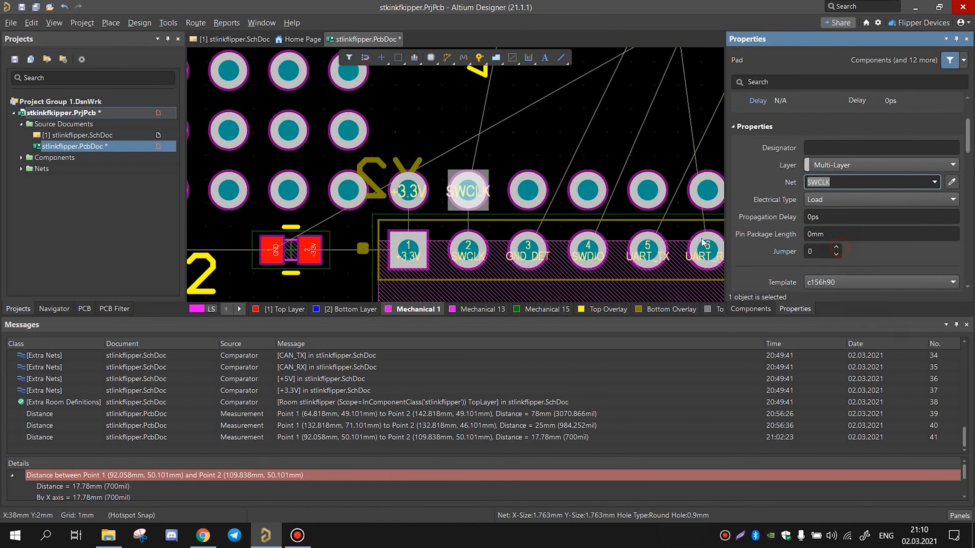
pyautogui.click(934, 182)
pyautogui.scroll(2, 848, 239)
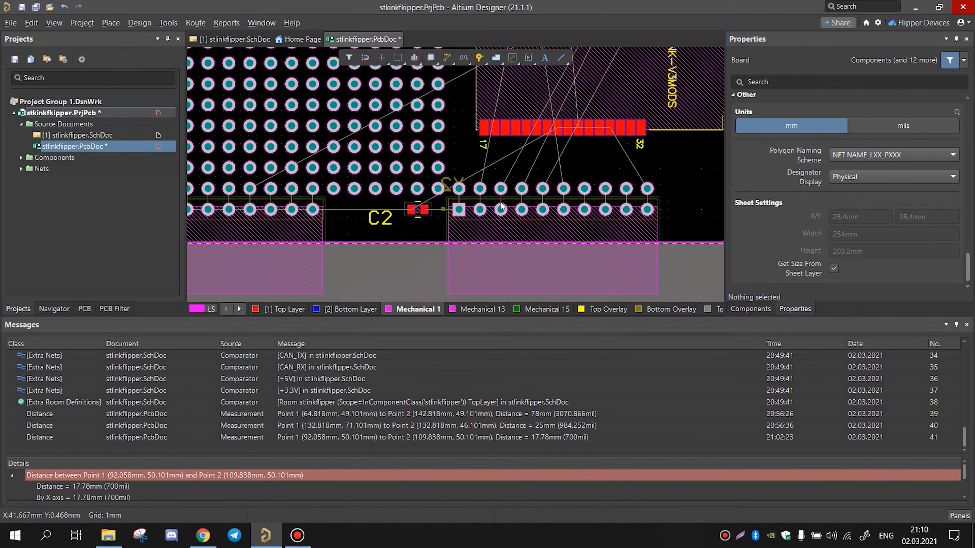
# Step: Route straight top-layer tracks from X1's +5V, PA7, PA6, PA4, SWO and PB2 pins to the matching pads directly above
pyautogui.keyDown('ctrl'); pyautogui.scroll(5, 500, 208); pyautogui.keyUp('ctrl')
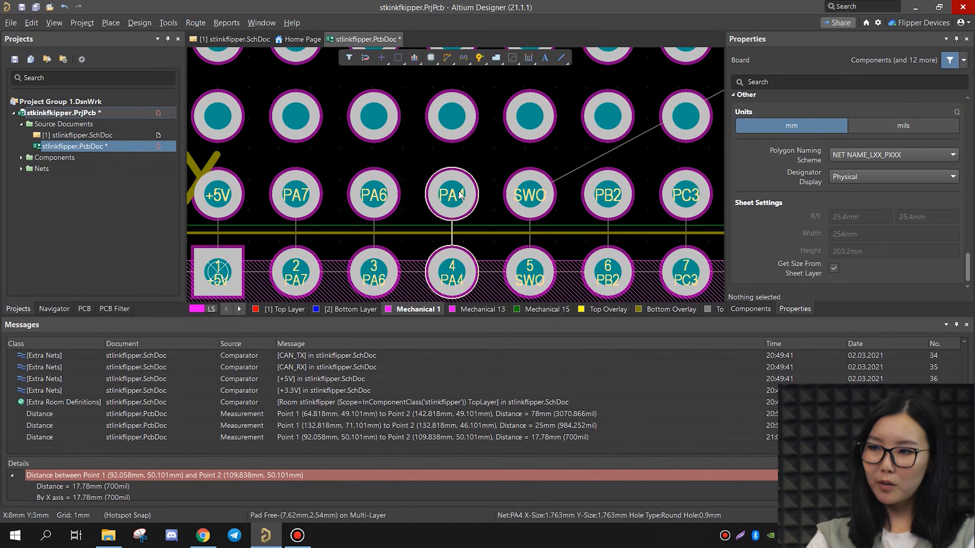
pyautogui.keyDown('ctrl'); pyautogui.scroll(-2, 456, 199); pyautogui.keyUp('ctrl')
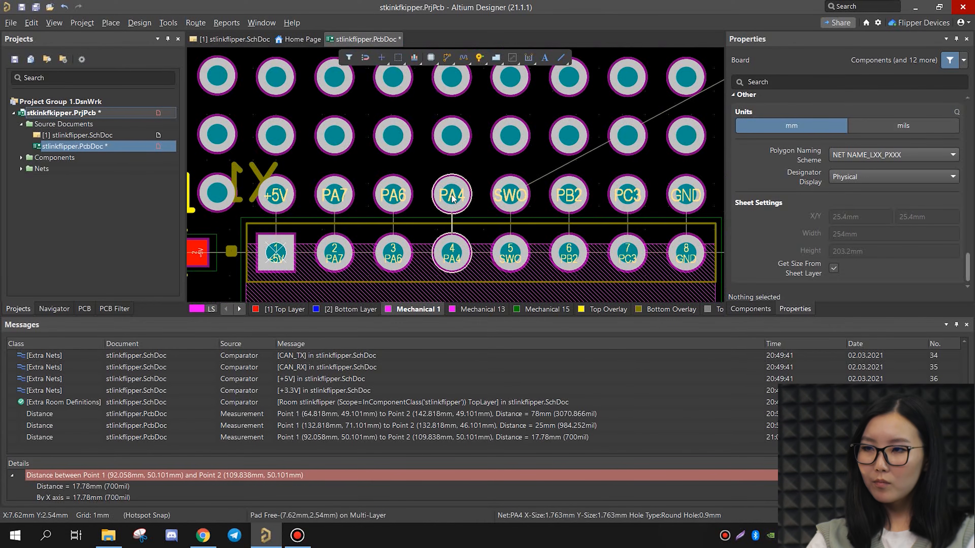
pyautogui.click(446, 58)
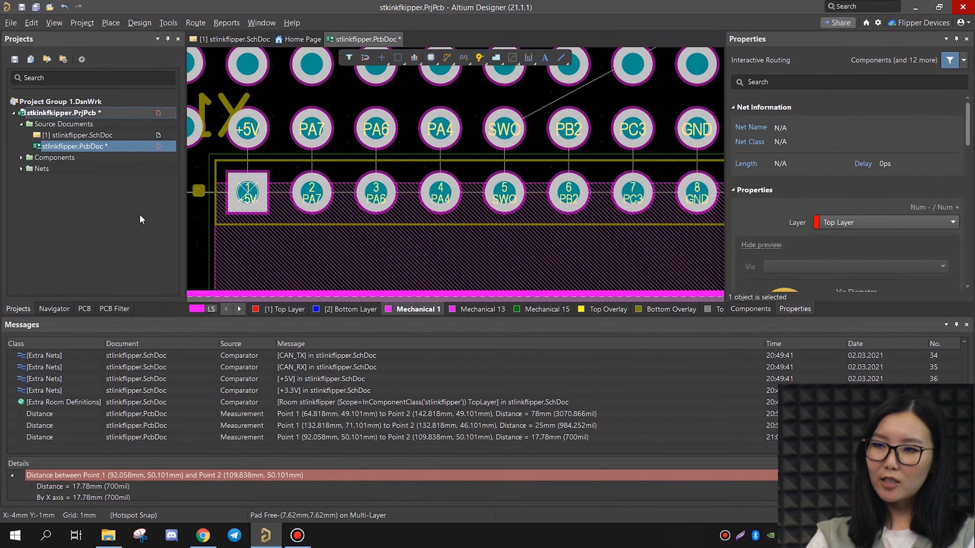
pyautogui.click(296, 233)
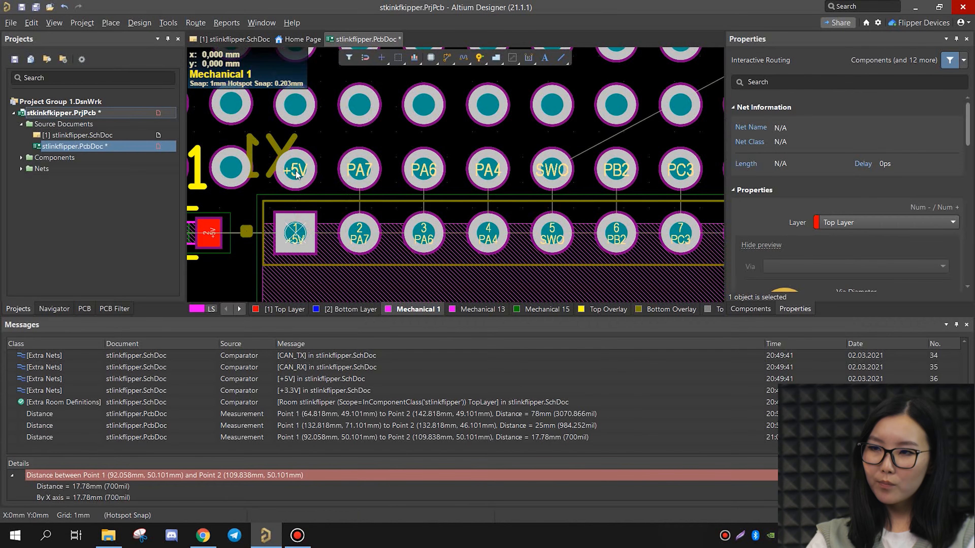
pyautogui.click(297, 169)
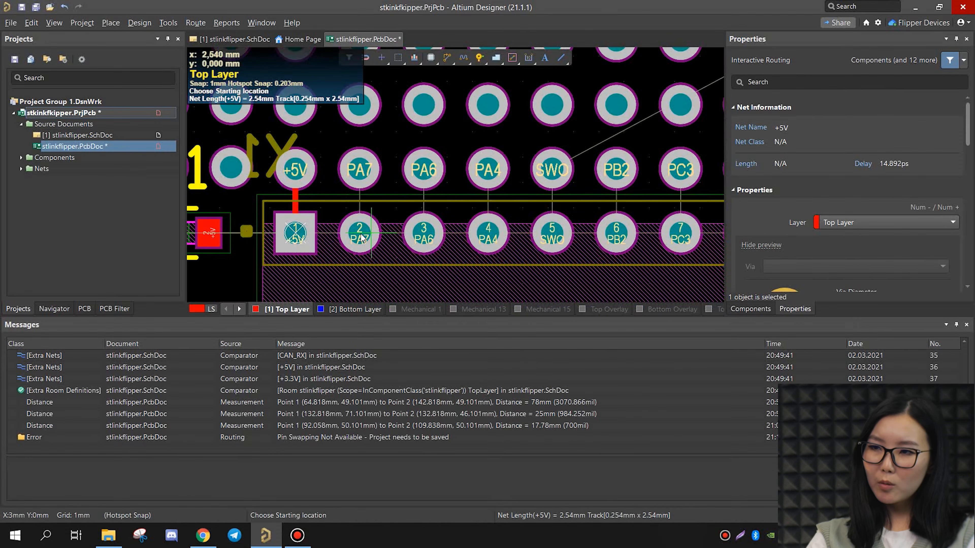
pyautogui.click(359, 234)
pyautogui.click(387, 169)
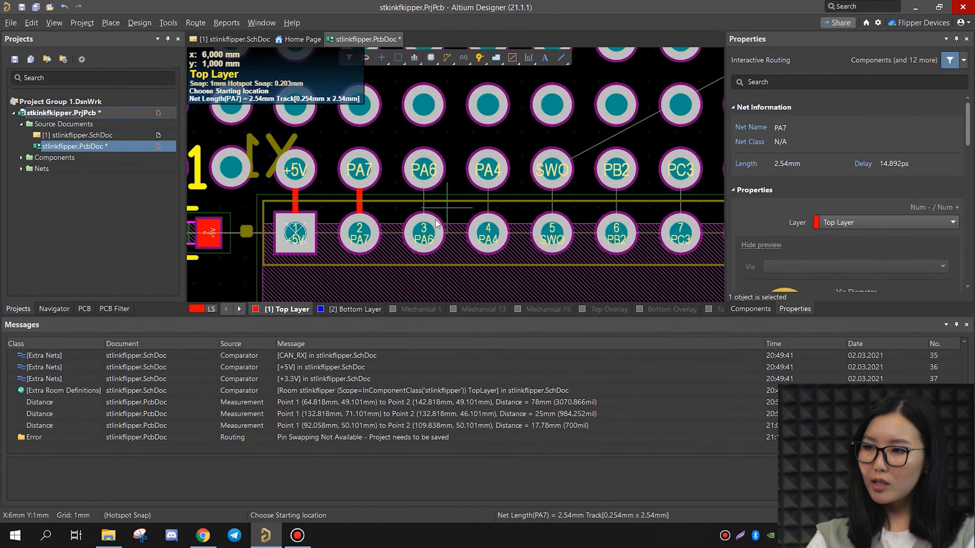
pyautogui.click(424, 233)
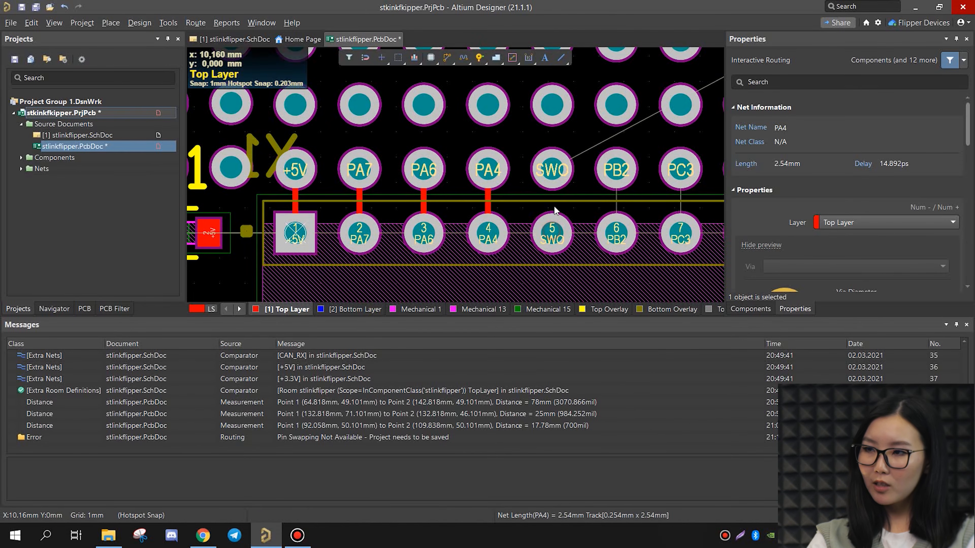
pyautogui.click(553, 234)
pyautogui.click(553, 171)
pyautogui.click(619, 238)
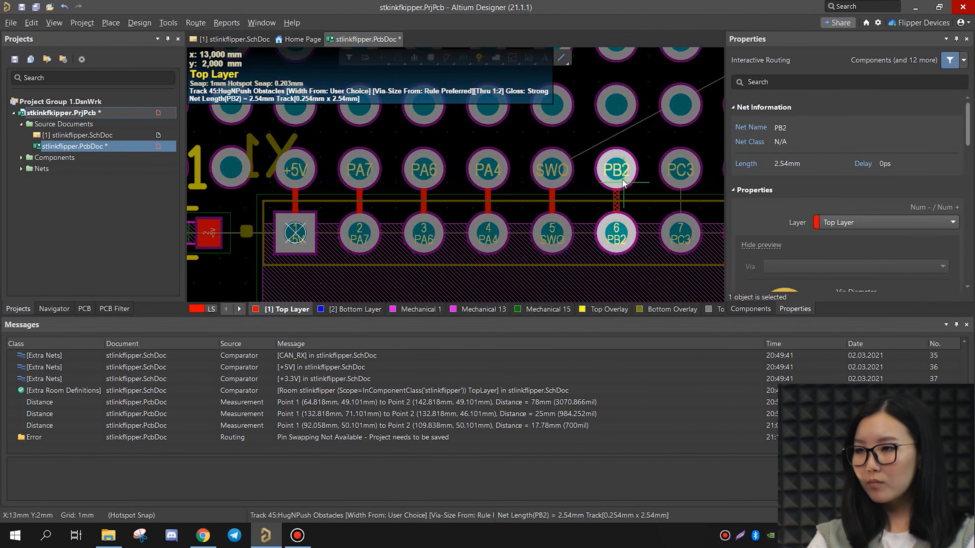
pyautogui.click(616, 171)
# Step: Route straight top-layer tracks from header X2's pins to the same-net pads directly above and finish routing
pyautogui.click(423, 216)
pyautogui.click(423, 173)
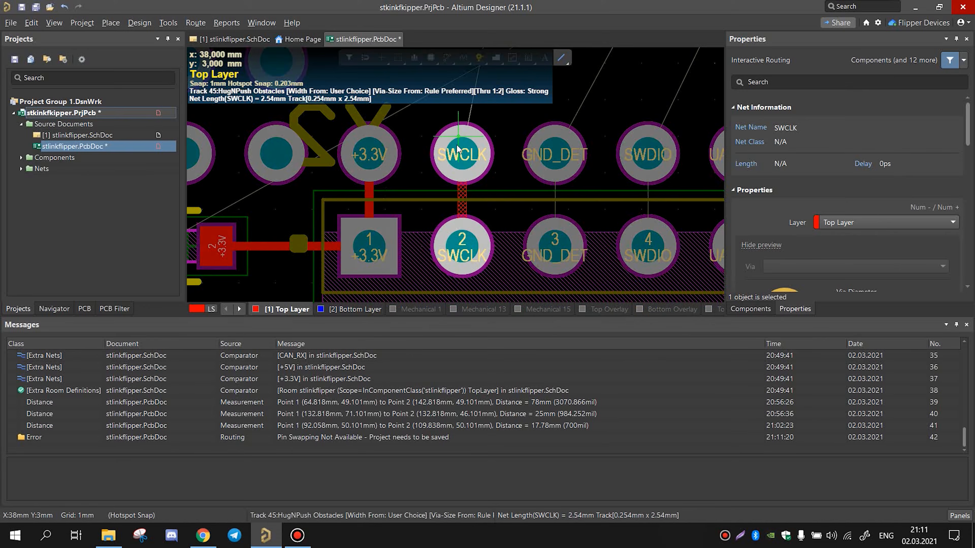
pyautogui.click(554, 230)
pyautogui.click(555, 167)
pyautogui.click(619, 231)
pyautogui.click(618, 167)
pyautogui.rightClick(583, 142)
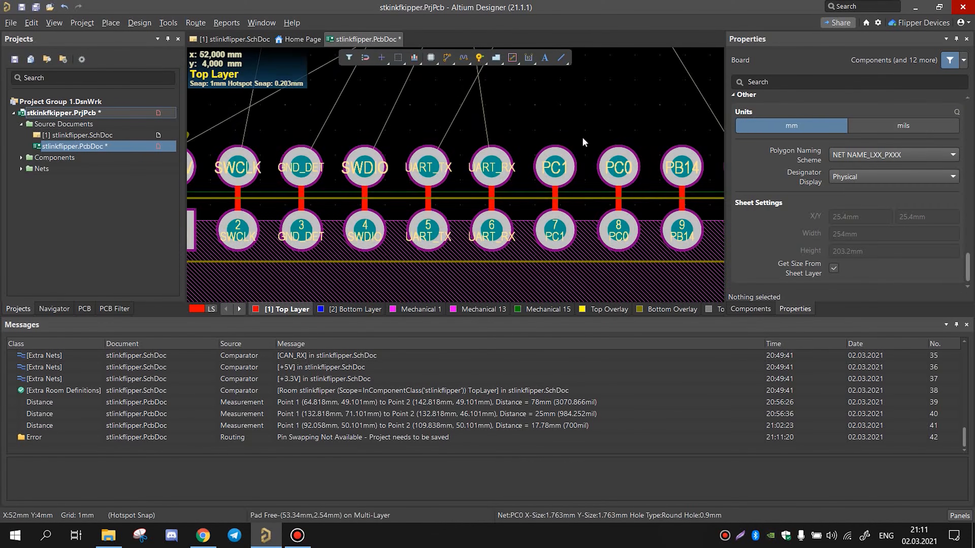
pyautogui.keyDown('ctrl'); pyautogui.scroll(-5, 582, 142); pyautogui.keyUp('ctrl')
pyautogui.moveTo(521, 114); pyautogui.dragTo(404, 215, button='right')
pyautogui.keyDown('ctrl'); pyautogui.scroll(2, 429, 250); pyautogui.keyUp('ctrl')
pyautogui.keyDown('ctrl'); pyautogui.scroll(-2, 441, 254); pyautogui.keyUp('ctrl')
pyautogui.keyDown('ctrl'); pyautogui.scroll(3, 370, 235); pyautogui.keyUp('ctrl')
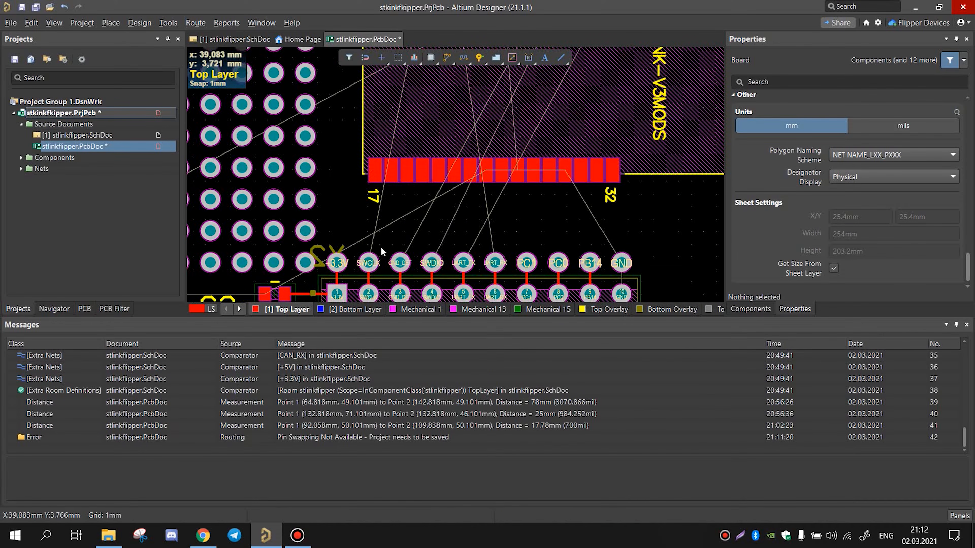
# Step: Route a top-layer SWCLK track from the pad above X2's pin 2, around the module's side, to MOD1 pad 13
pyautogui.keyDown('ctrl'); pyautogui.scroll(-2, 391, 236); pyautogui.keyUp('ctrl')
pyautogui.moveTo(420, 230); pyautogui.dragTo(442, 246, button='right')
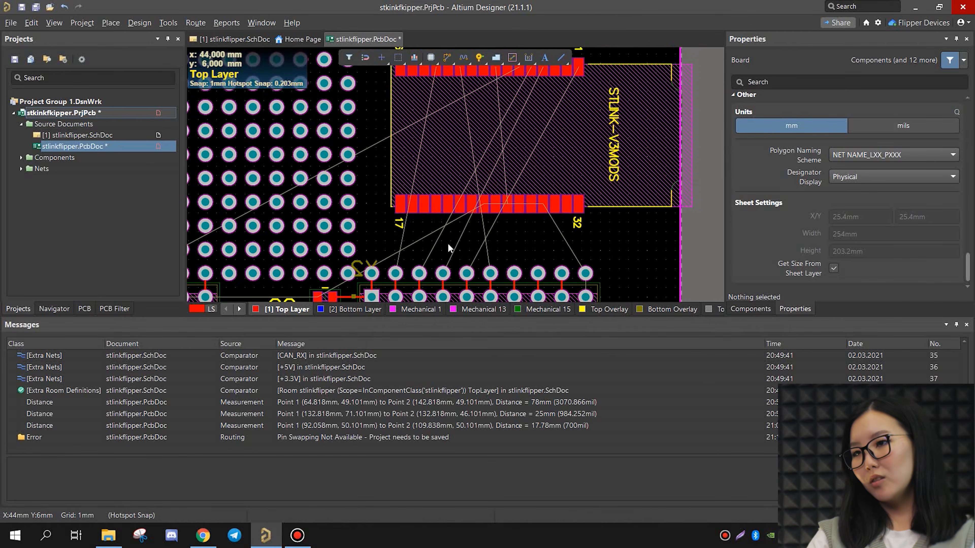
pyautogui.keyDown('ctrl'); pyautogui.scroll(-1, 448, 242); pyautogui.keyUp('ctrl')
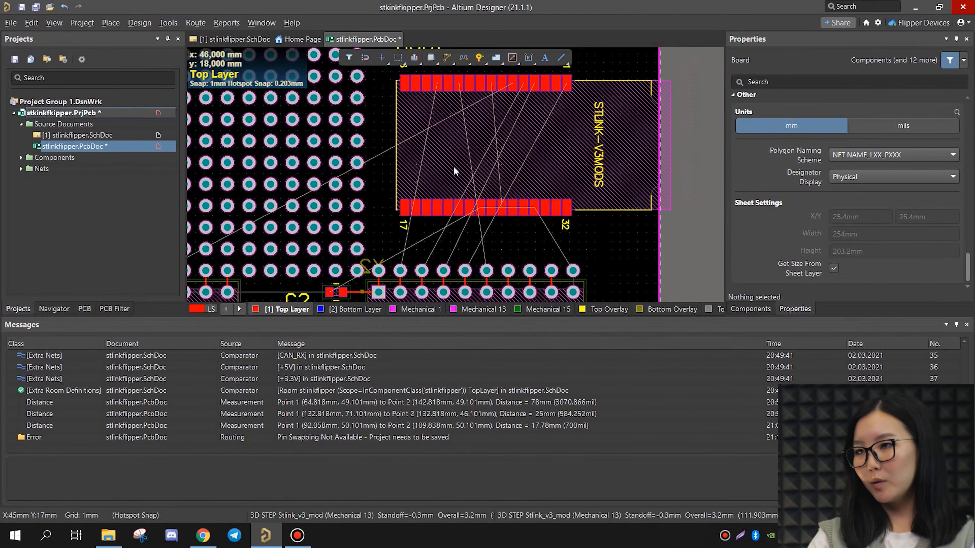
pyautogui.keyDown('ctrl'); pyautogui.scroll(3, 399, 271); pyautogui.keyUp('ctrl')
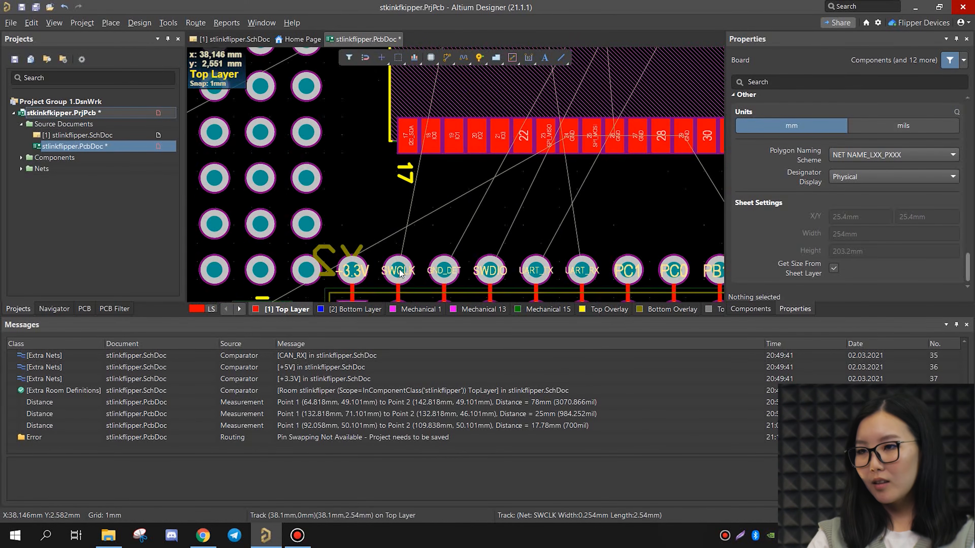
pyautogui.click(399, 271)
pyautogui.keyDown('ctrl'); pyautogui.scroll(-3, 399, 271); pyautogui.keyUp('ctrl')
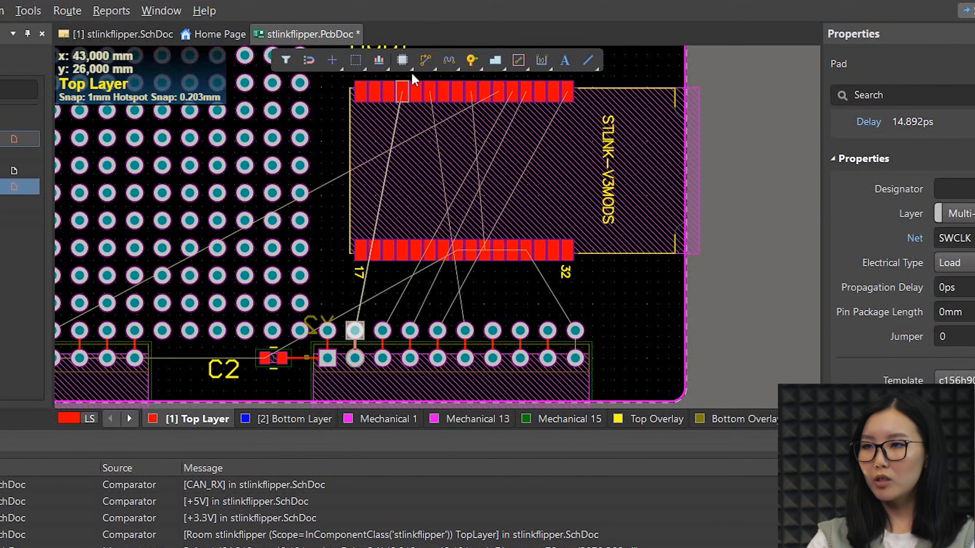
pyautogui.keyDown('ctrl'); pyautogui.scroll(1, 382, 288); pyautogui.keyUp('ctrl')
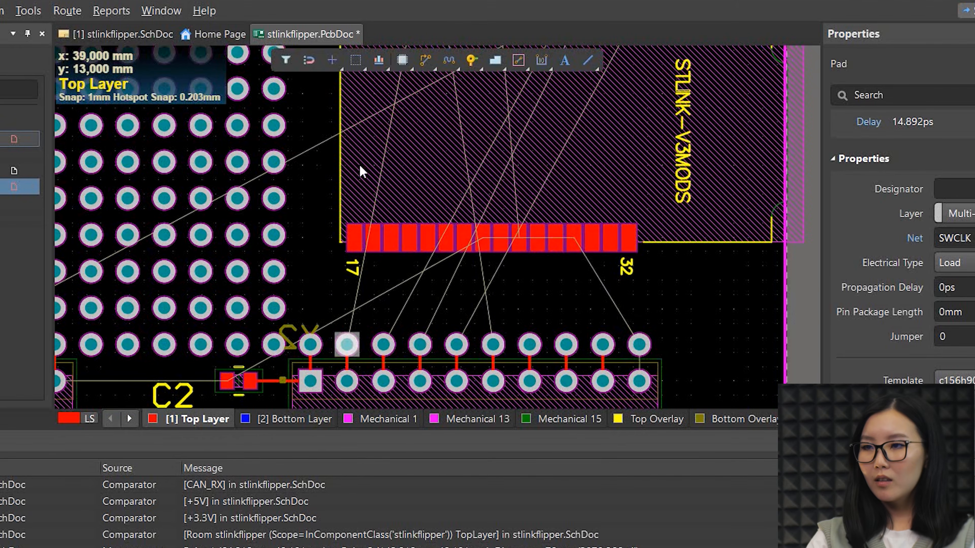
pyautogui.click(425, 60)
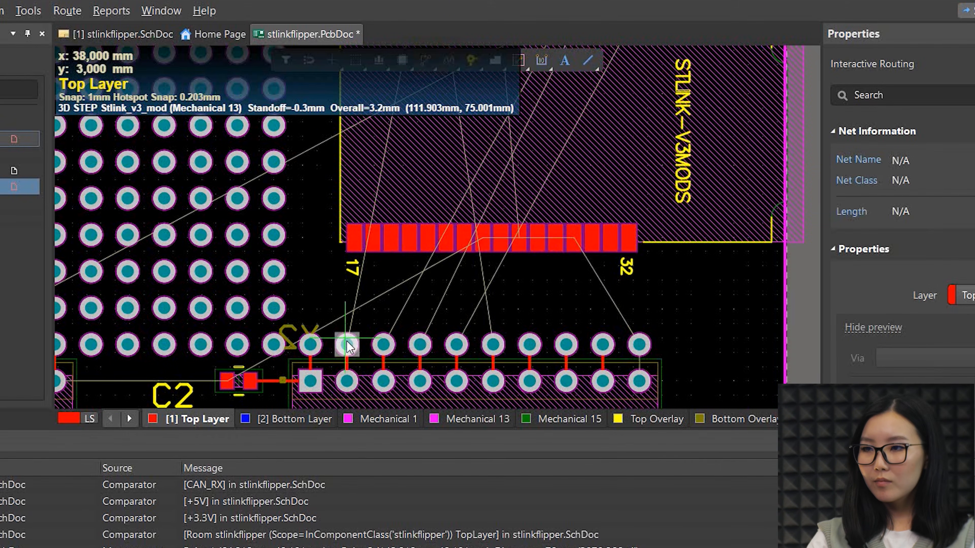
pyautogui.click(347, 344)
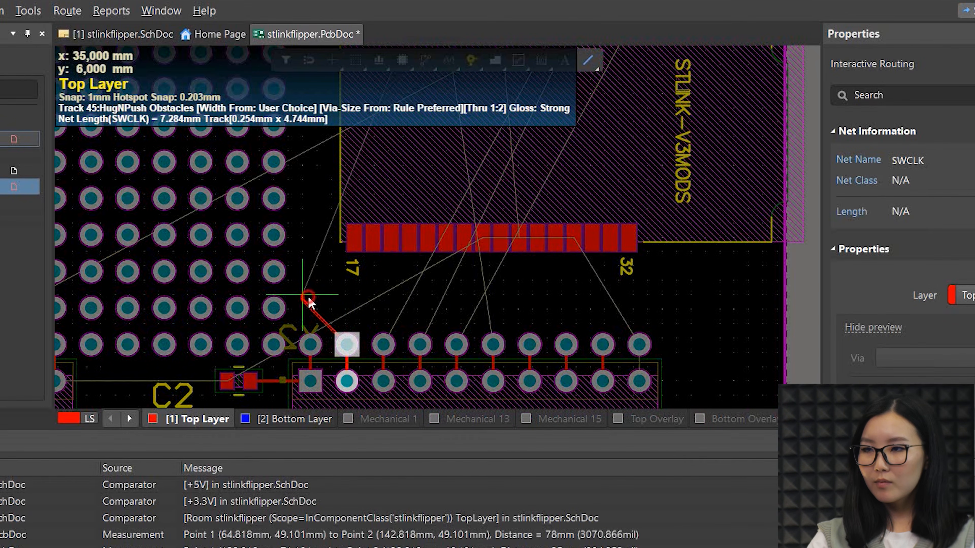
pyautogui.scroll(3, 316, 230)
pyautogui.scroll(1, 318, 234)
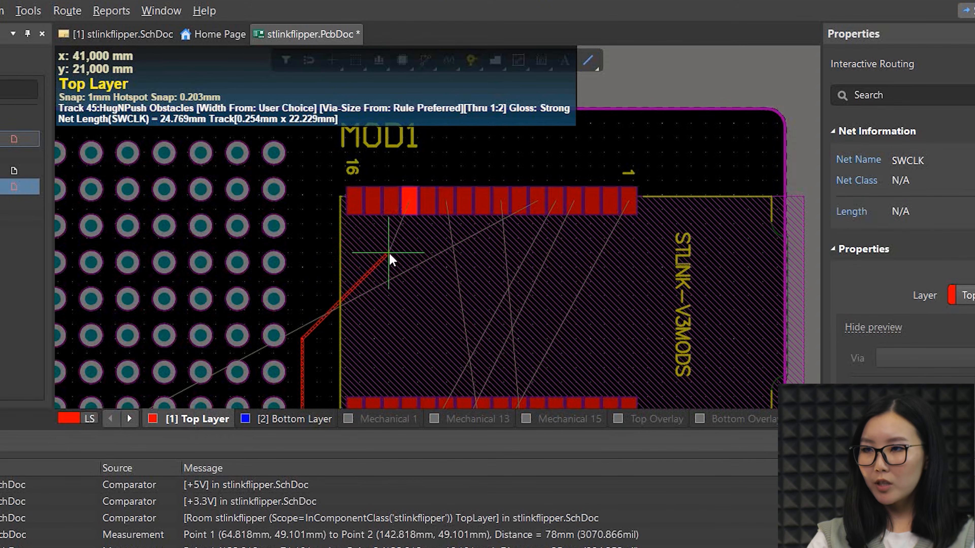
pyautogui.click(410, 204)
pyautogui.rightClick(411, 209)
# Step: Route a top-layer SWDIO track from the pad above X2's pin 4, alongside the SWCLK track, to MOD1 pad 4
pyautogui.keyDown('ctrl'); pyautogui.scroll(3, 411, 209); pyautogui.keyUp('ctrl')
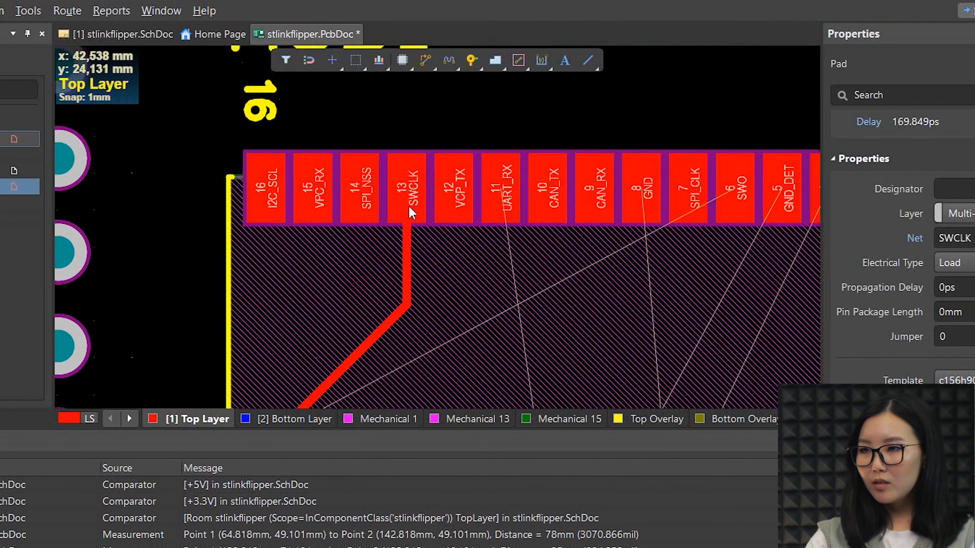
pyautogui.keyDown('ctrl'); pyautogui.scroll(2, 409, 206); pyautogui.keyUp('ctrl')
pyautogui.keyDown('ctrl'); pyautogui.scroll(-6, 422, 200); pyautogui.keyUp('ctrl')
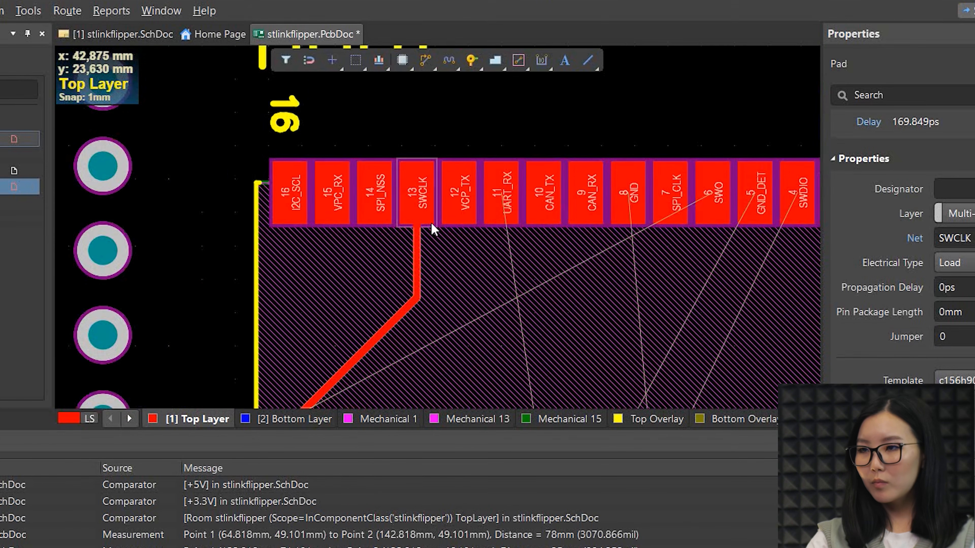
pyautogui.keyDown('ctrl'); pyautogui.scroll(6, 360, 325); pyautogui.keyUp('ctrl')
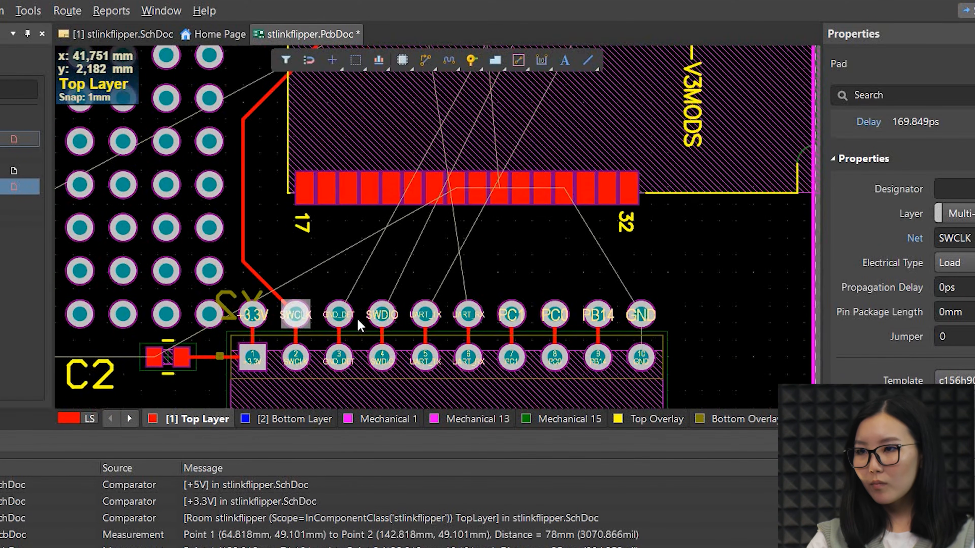
pyautogui.keyDown('ctrl'); pyautogui.scroll(-4, 401, 317); pyautogui.keyUp('ctrl')
pyautogui.hotkey('ctrl', 'w')
pyautogui.click(400, 312)
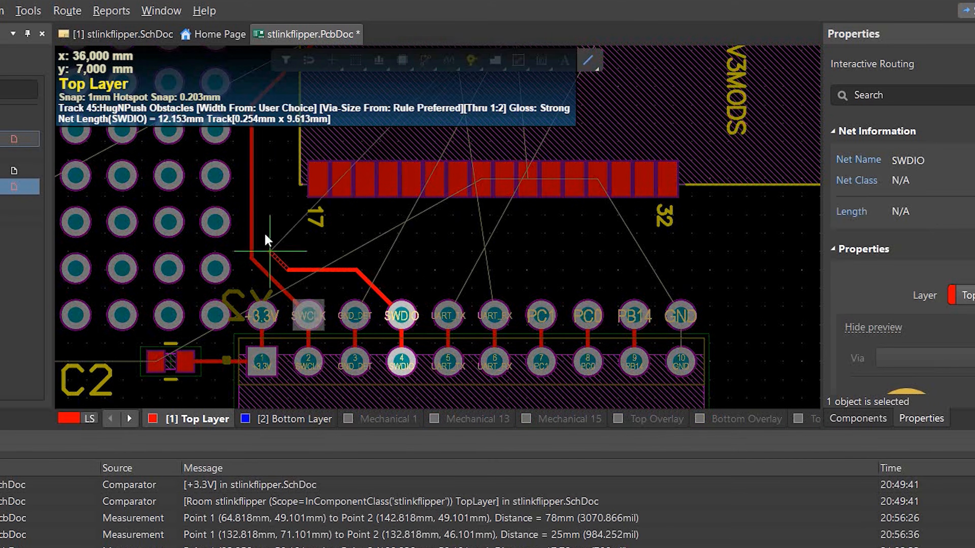
pyautogui.scroll(5, 269, 226)
pyautogui.click(597, 148)
# Step: Route the SWO net on the top layer from the pad above X1 between the grid rows to a via at about x 35 mm, y 5 mm
pyautogui.keyDown('ctrl'); pyautogui.scroll(-5, 383, 234); pyautogui.keyUp('ctrl')
pyautogui.keyDown('ctrl'); pyautogui.scroll(4, 364, 315); pyautogui.keyUp('ctrl')
pyautogui.keyDown('ctrl'); pyautogui.scroll(-5, 364, 316); pyautogui.keyUp('ctrl')
pyautogui.keyDown('ctrl'); pyautogui.scroll(6, 235, 335); pyautogui.keyUp('ctrl')
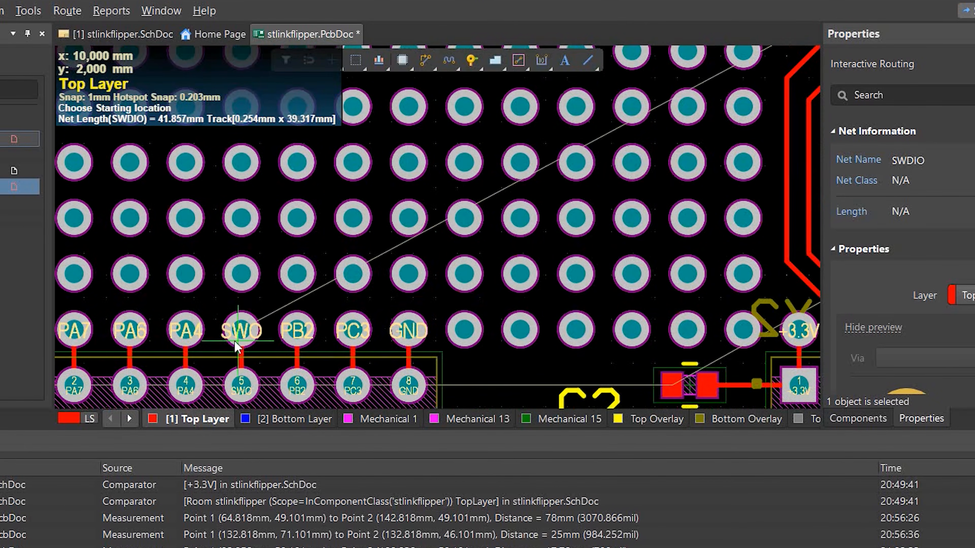
pyautogui.click(236, 337)
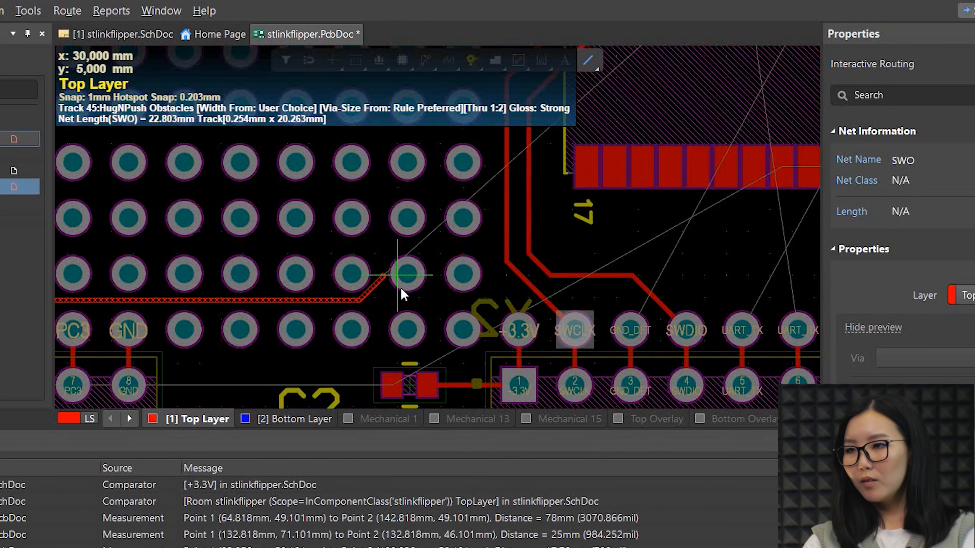
pyautogui.keyDown('ctrl'); pyautogui.scroll(-1, 487, 298); pyautogui.keyUp('ctrl')
pyautogui.keyDown('ctrl'); pyautogui.scroll(-1, 485, 295); pyautogui.keyUp('ctrl')
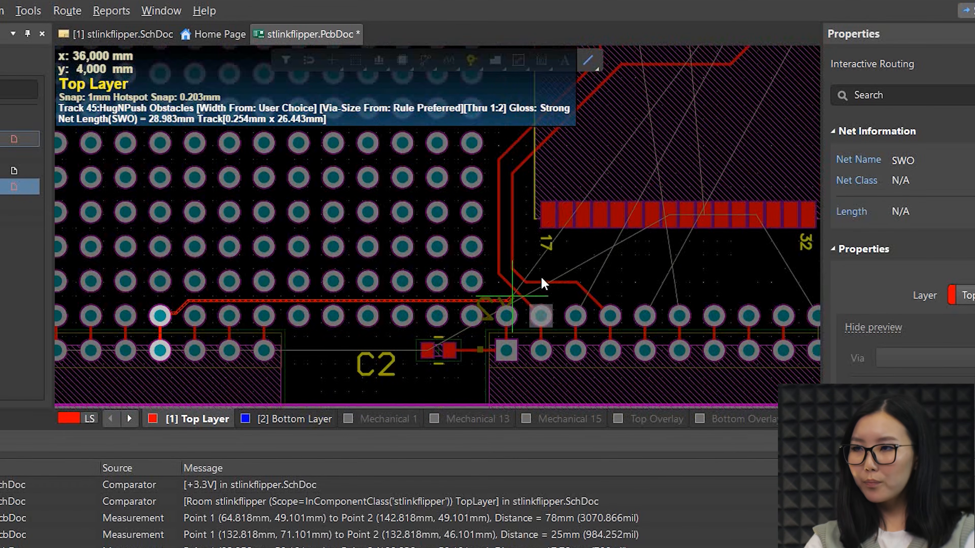
pyautogui.keyDown('ctrl'); pyautogui.scroll(-1, 542, 279); pyautogui.keyUp('ctrl')
pyautogui.keyDown('ctrl'); pyautogui.scroll(1, 505, 271); pyautogui.keyUp('ctrl')
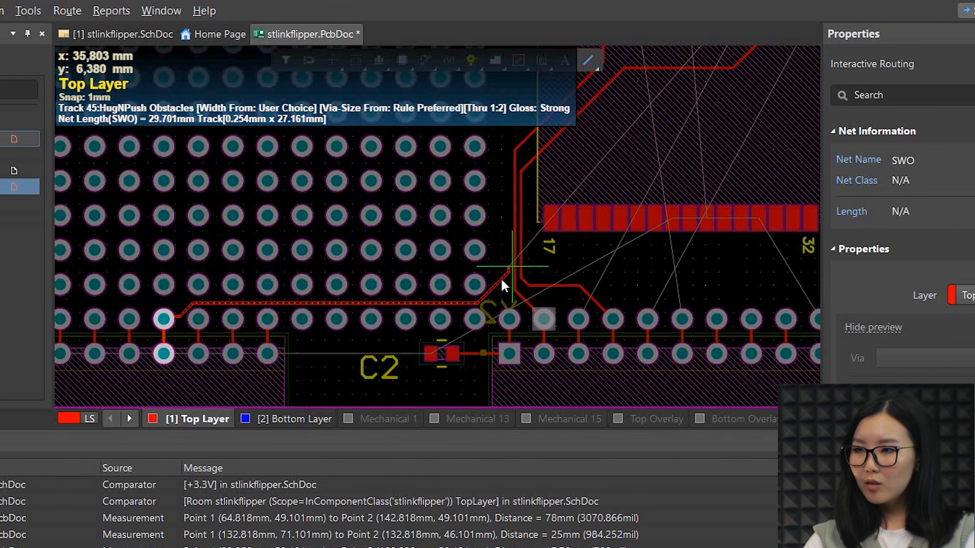
pyautogui.keyDown('ctrl'); pyautogui.scroll(1, 498, 298); pyautogui.keyUp('ctrl')
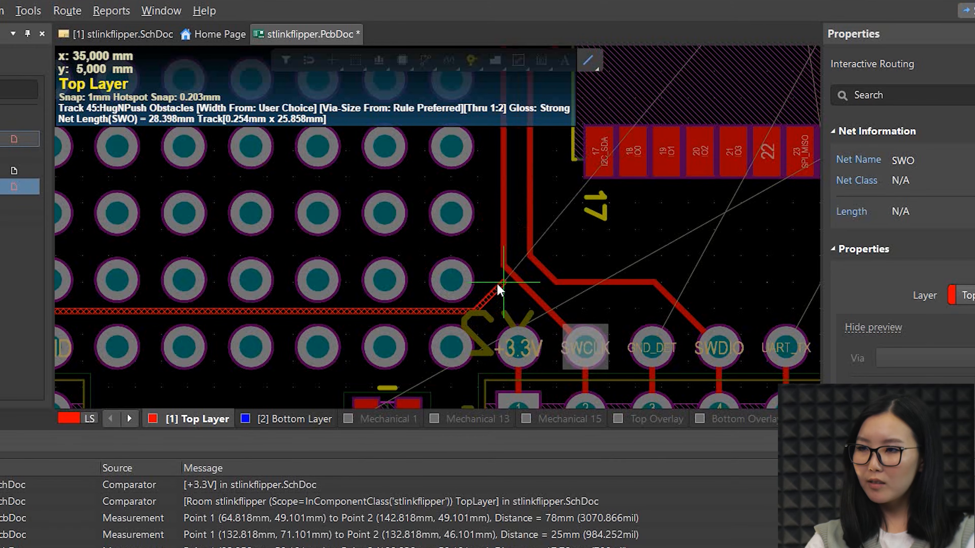
pyautogui.keyDown('ctrl'); pyautogui.scroll(2, 498, 292); pyautogui.keyUp('ctrl')
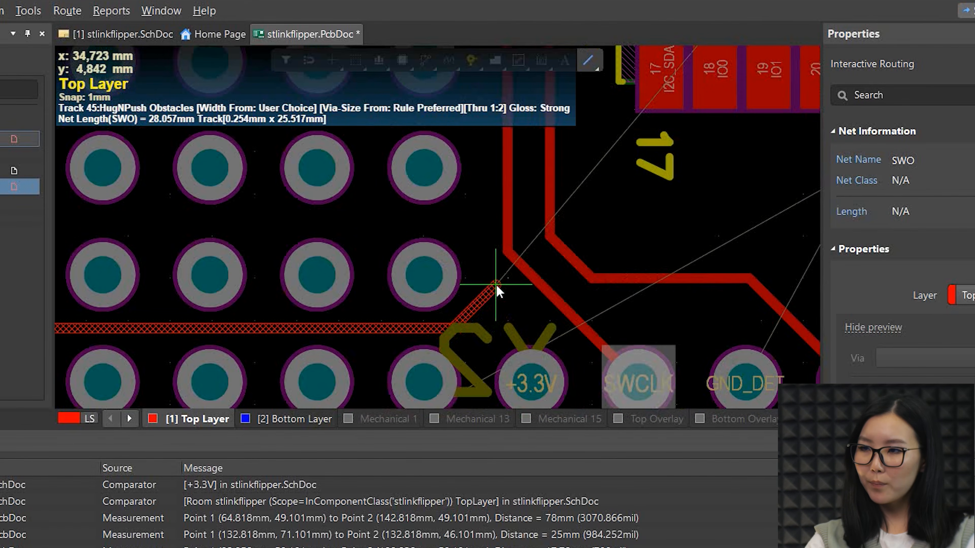
pyautogui.keyDown('ctrl'); pyautogui.scroll(-2, 498, 292); pyautogui.keyUp('ctrl')
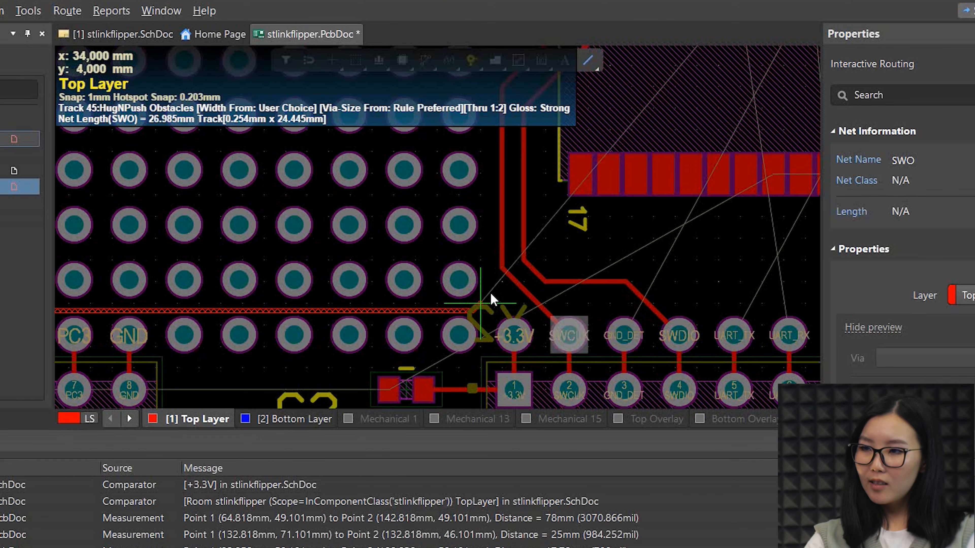
pyautogui.keyDown('ctrl'); pyautogui.scroll(3, 495, 292); pyautogui.keyUp('ctrl')
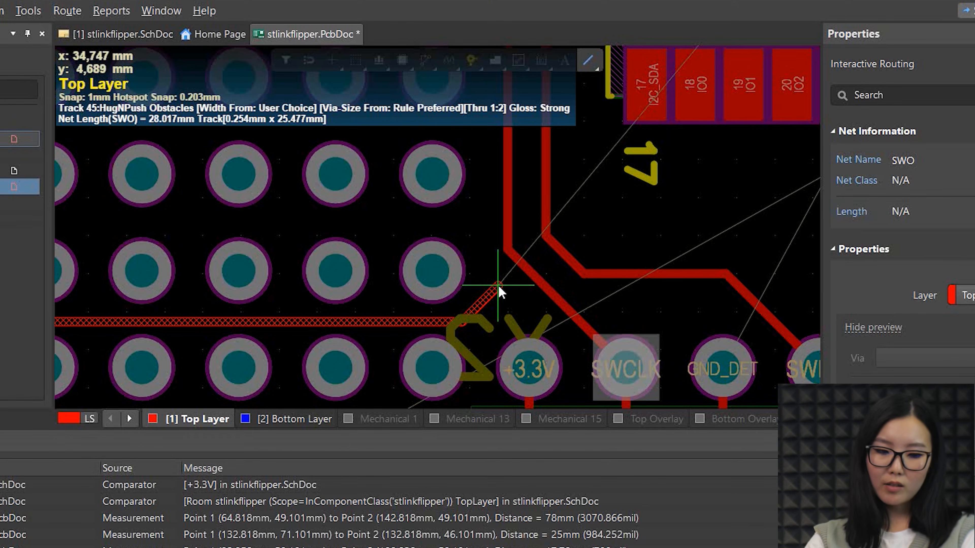
pyautogui.press('2')
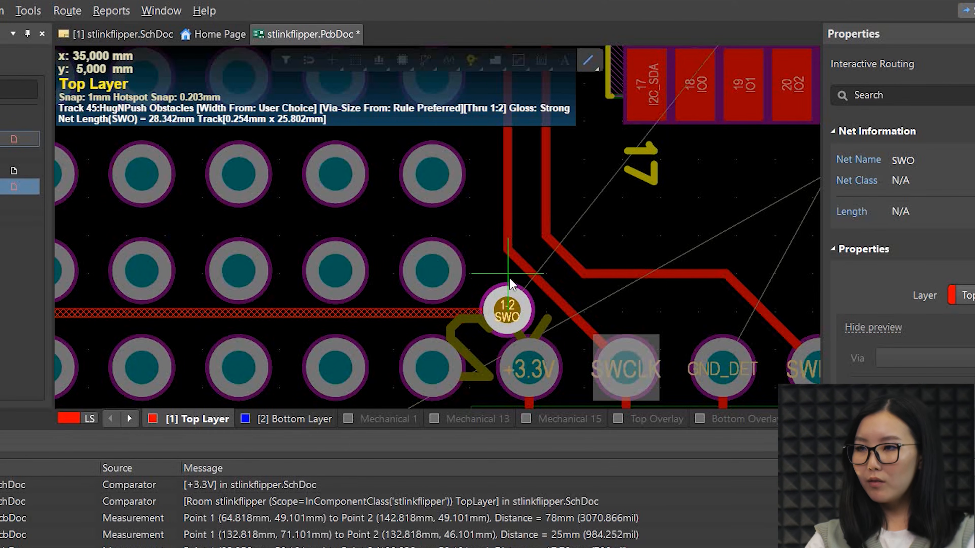
pyautogui.keyDown('ctrl'); pyautogui.scroll(2, 498, 281); pyautogui.keyUp('ctrl')
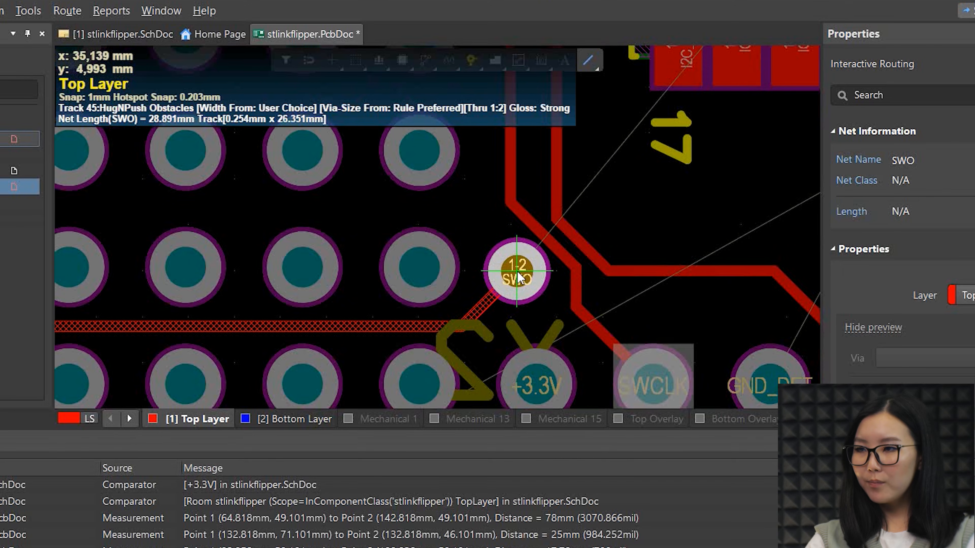
pyautogui.click(541, 257)
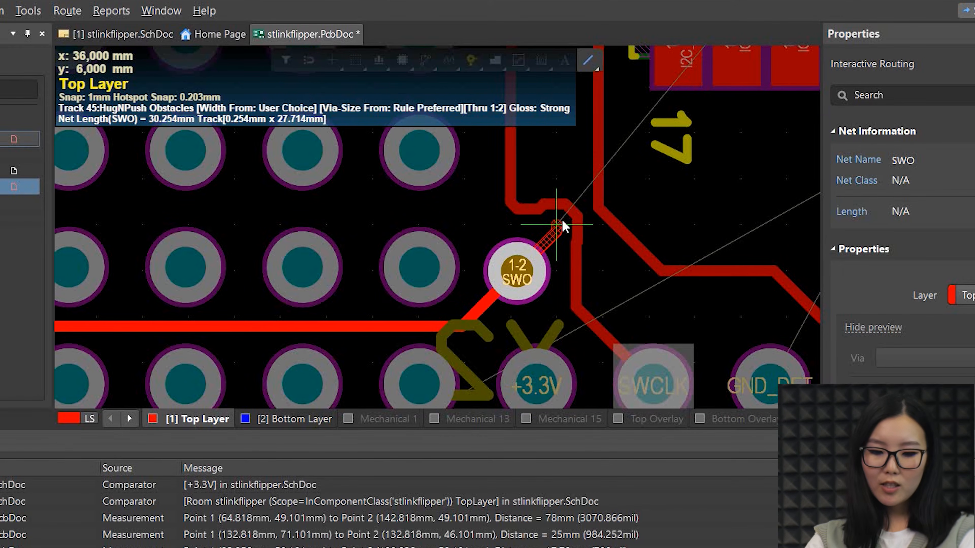
# Step: Continue the SWO track on the bottom layer, diagonally under MOD1, to a second via just below the module's pad 6
pyautogui.press('KP_Multiply')
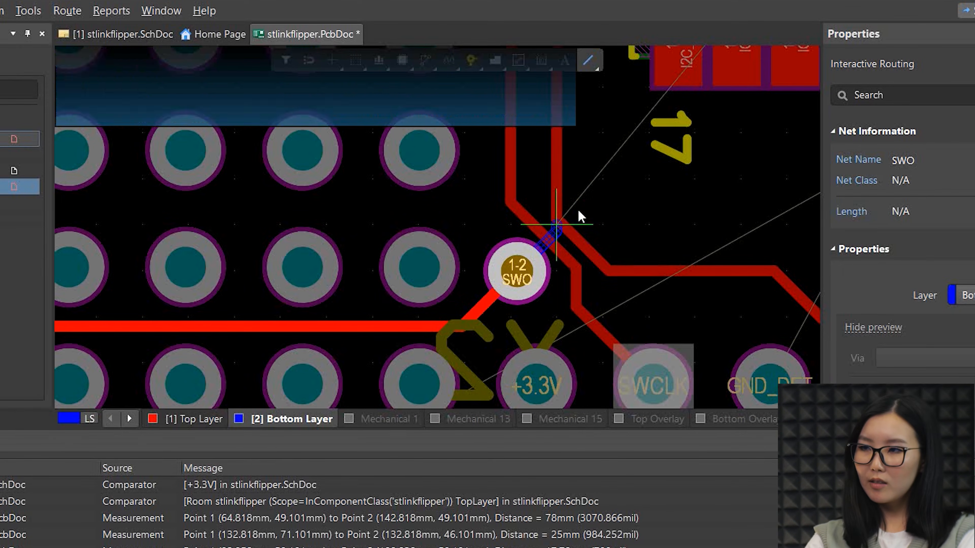
pyautogui.keyDown('ctrl'); pyautogui.scroll(-4, 564, 227); pyautogui.keyUp('ctrl')
pyautogui.scroll(3, 579, 200)
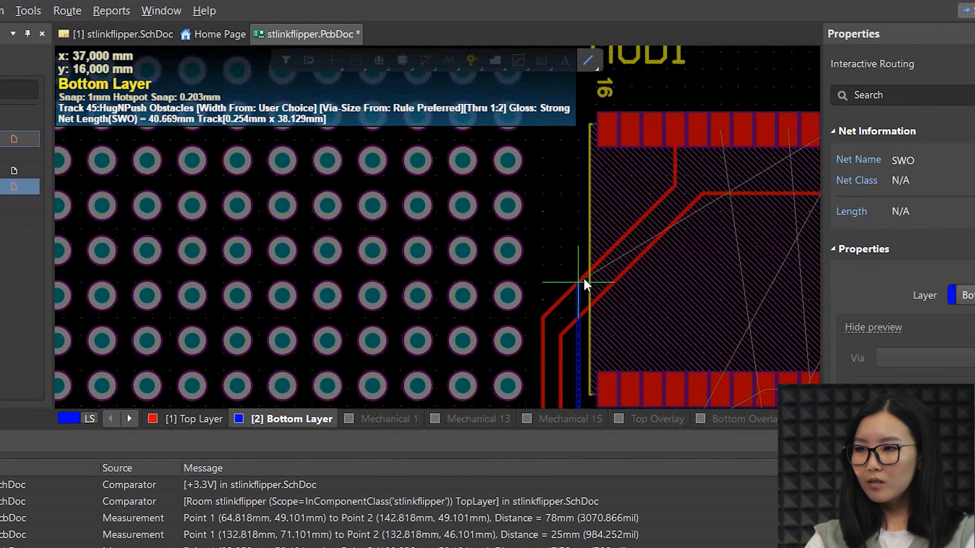
pyautogui.scroll(2, 599, 182)
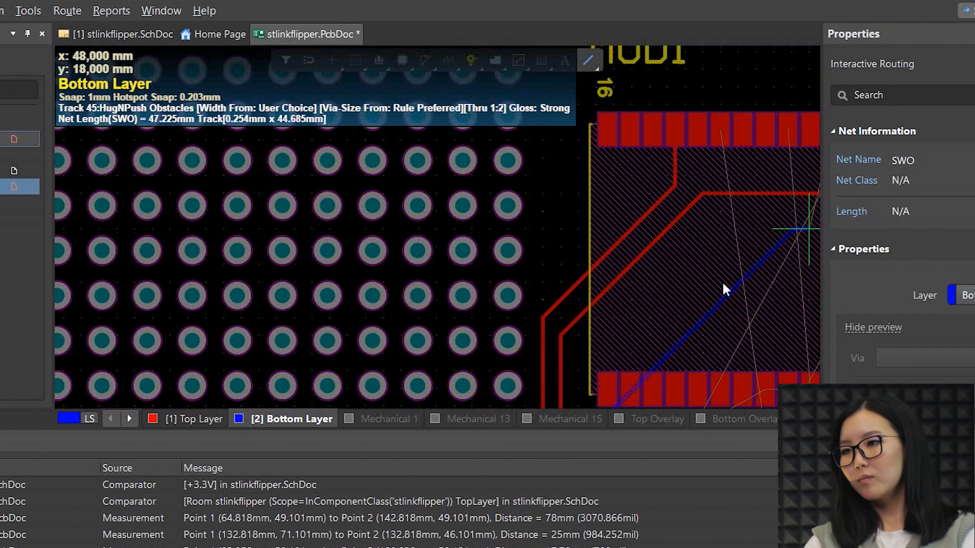
pyautogui.keyDown('shift'); pyautogui.scroll(-2, 737, 279); pyautogui.keyUp('shift')
pyautogui.keyDown('ctrl'); pyautogui.scroll(-1, 572, 257); pyautogui.keyUp('ctrl')
pyautogui.keyDown('ctrl'); pyautogui.scroll(2, 593, 225); pyautogui.keyUp('ctrl')
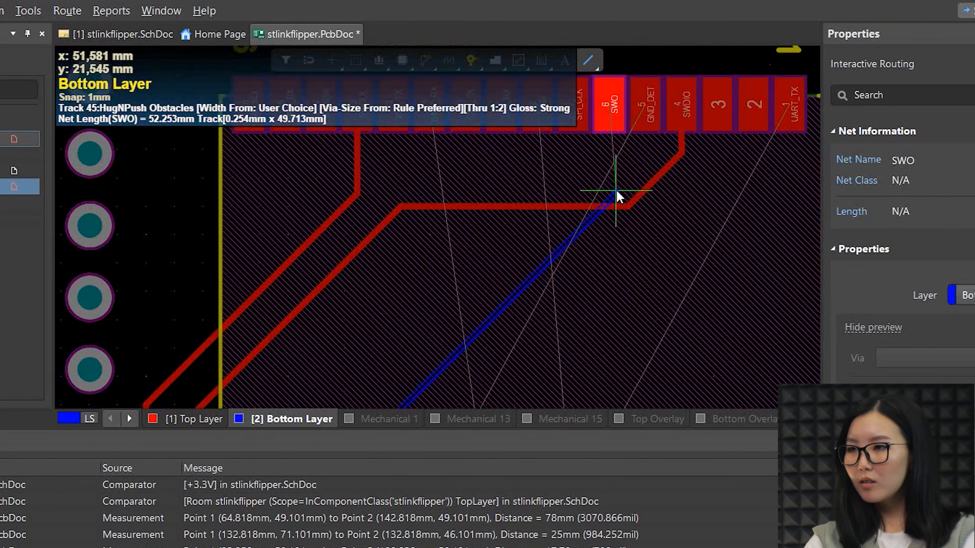
pyautogui.keyDown('ctrl'); pyautogui.scroll(1, 609, 169); pyautogui.keyUp('ctrl')
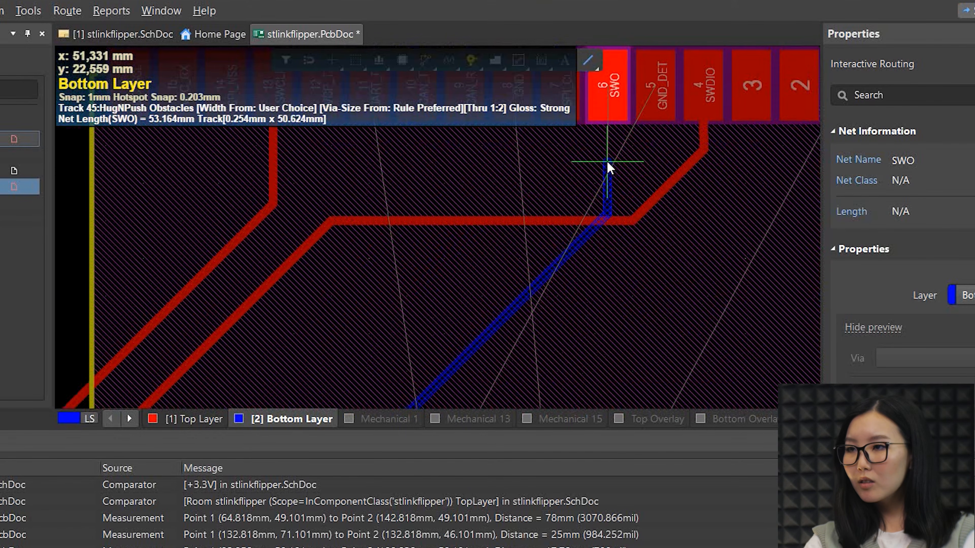
pyautogui.keyDown('ctrl'); pyautogui.scroll(1, 618, 171); pyautogui.keyUp('ctrl')
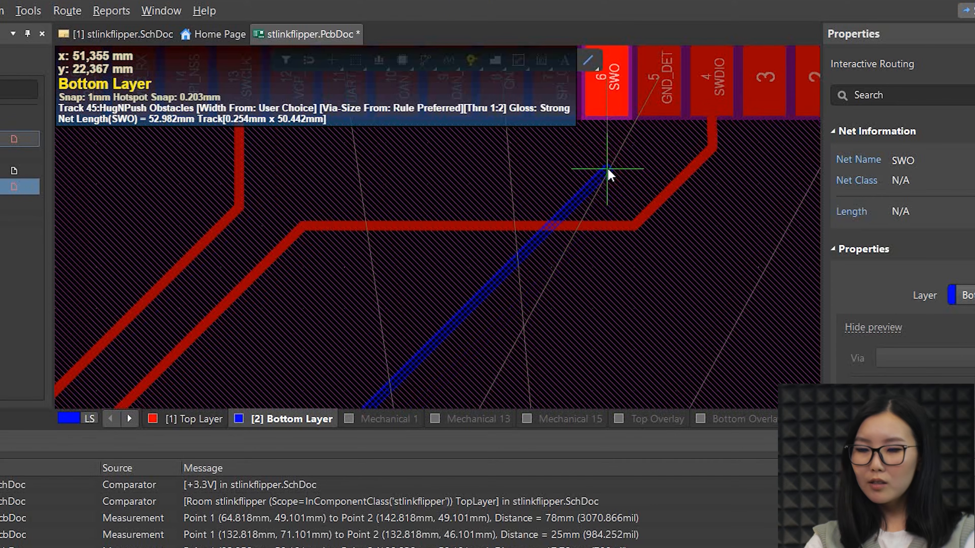
pyautogui.press('2')
pyautogui.click(608, 168)
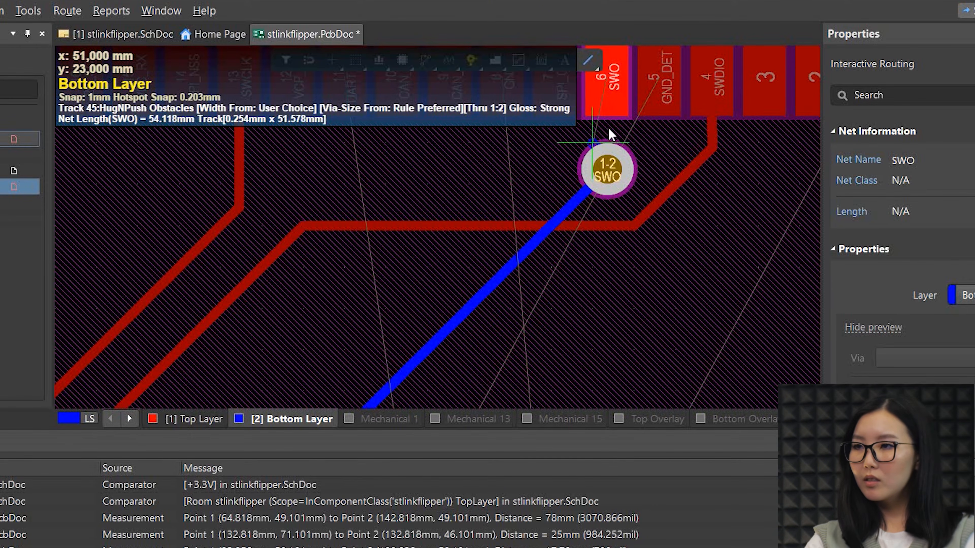
# Step: Complete the SWO track on the top layer from the second via to MOD1 pad 6 and finish routing
pyautogui.press('KP_Multiply')
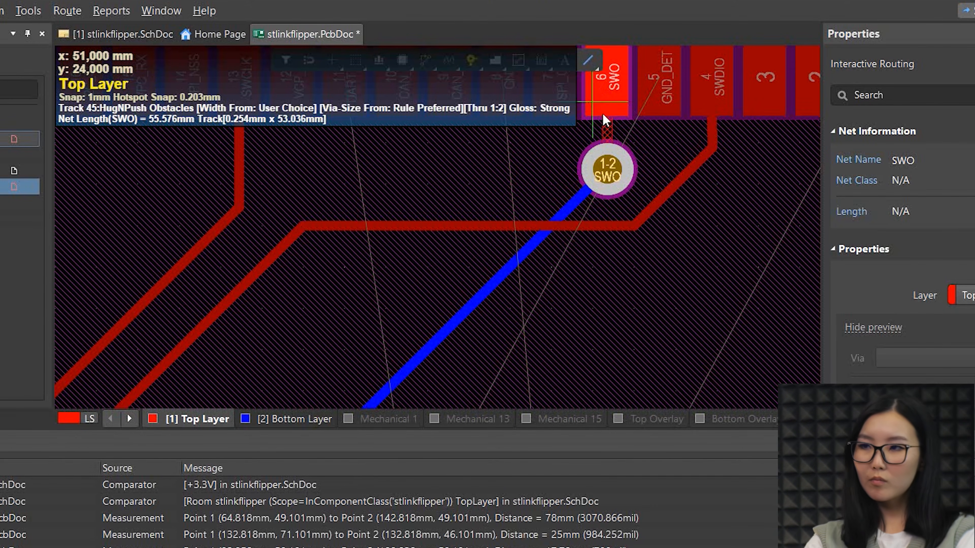
pyautogui.scroll(2, 607, 108)
pyautogui.click(606, 196)
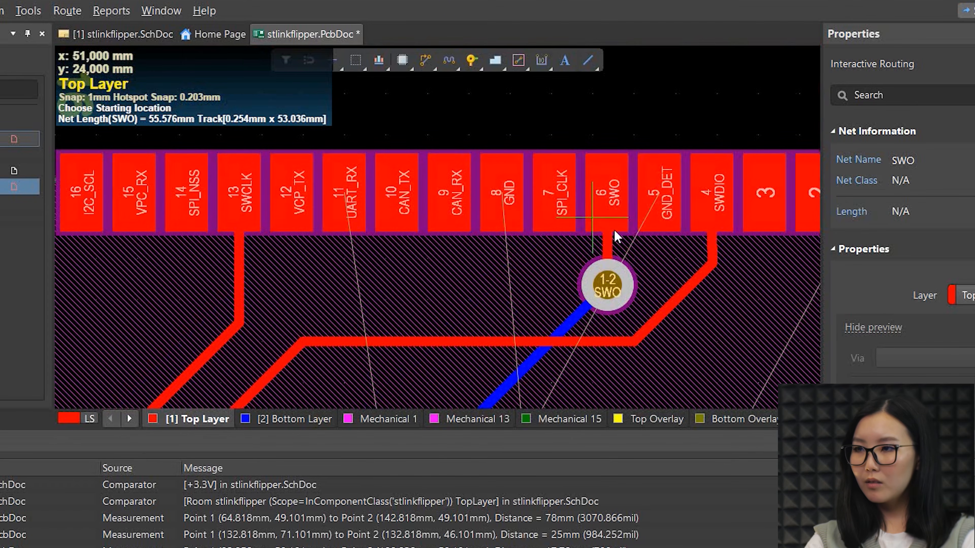
pyautogui.press('Escape')
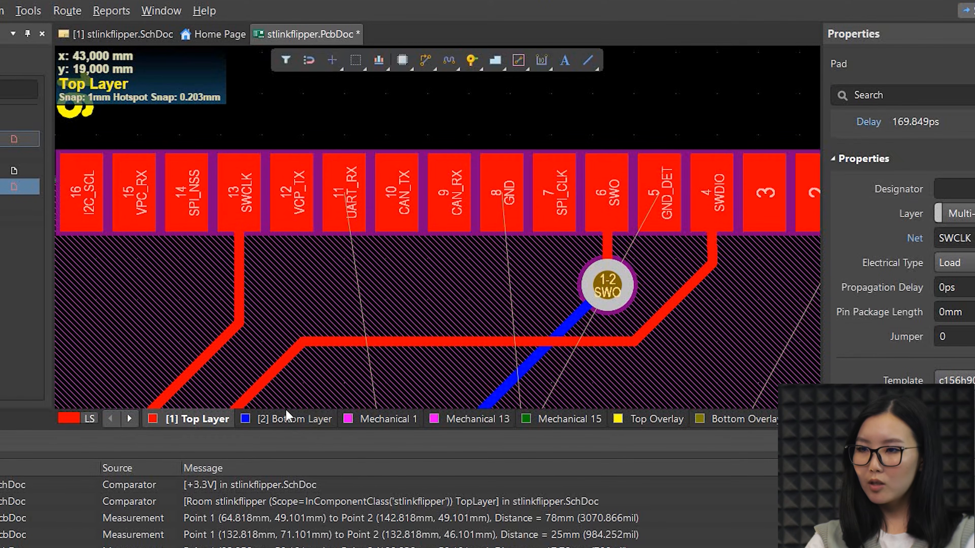
# Step: Clear the selection of the SWCLK pad above header X2
pyautogui.keyDown('ctrl'); pyautogui.scroll(-4, 363, 316); pyautogui.keyUp('ctrl')
pyautogui.keyDown('ctrl'); pyautogui.scroll(3, 435, 163); pyautogui.keyUp('ctrl')
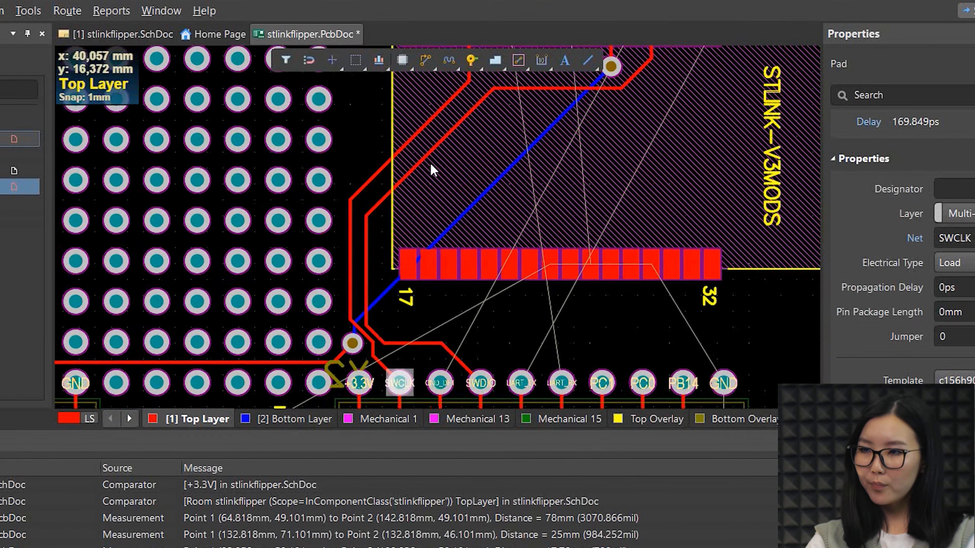
pyautogui.scroll(-2, 355, 271)
pyautogui.keyDown('ctrl'); pyautogui.scroll(1, 355, 253); pyautogui.keyUp('ctrl')
pyautogui.click(364, 243)
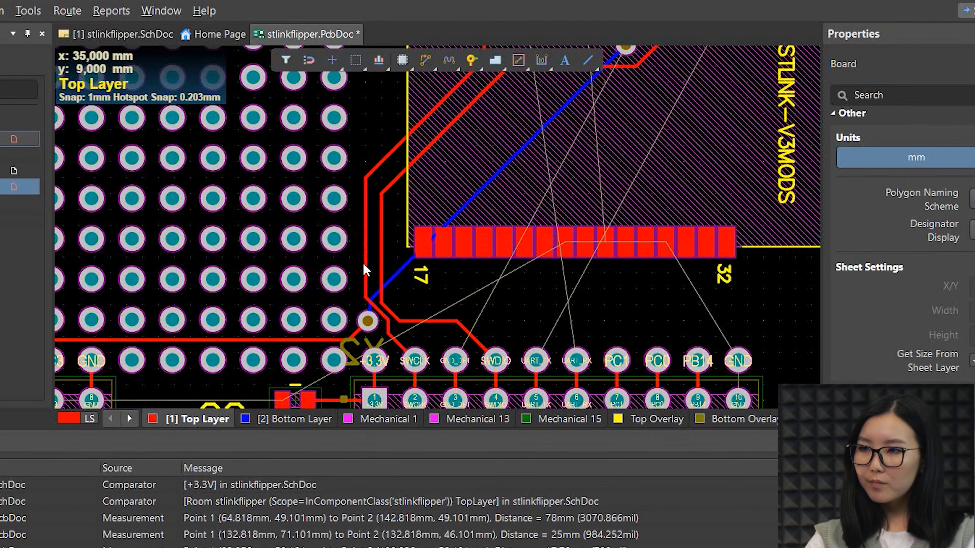
pyautogui.click(365, 274)
pyautogui.click(366, 279)
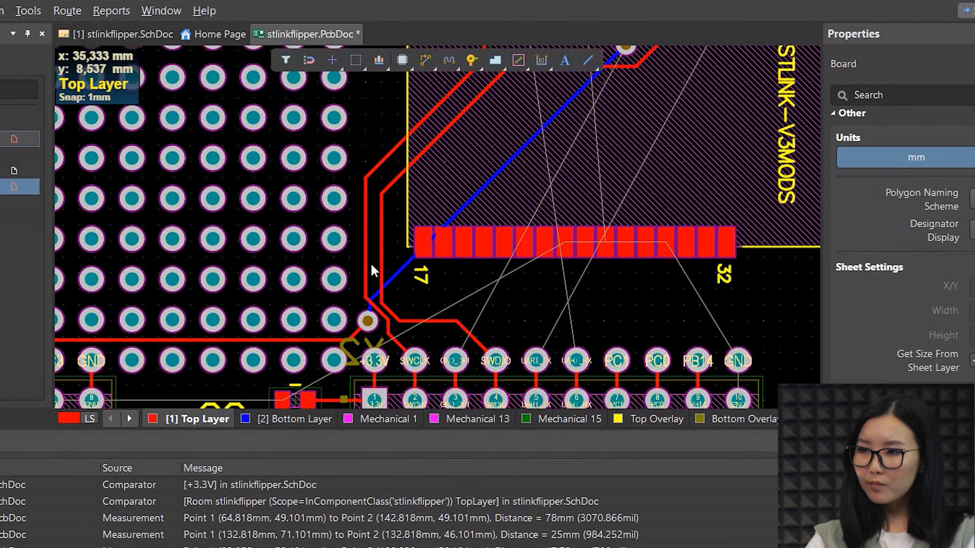
pyautogui.keyDown('ctrl'); pyautogui.scroll(2, 364, 278); pyautogui.keyUp('ctrl')
pyautogui.click(359, 277)
pyautogui.moveTo(364, 277)
pyautogui.mouseDown()
pyautogui.moveTo(398, 255)
pyautogui.moveTo(398, 200)
pyautogui.mouseUp()
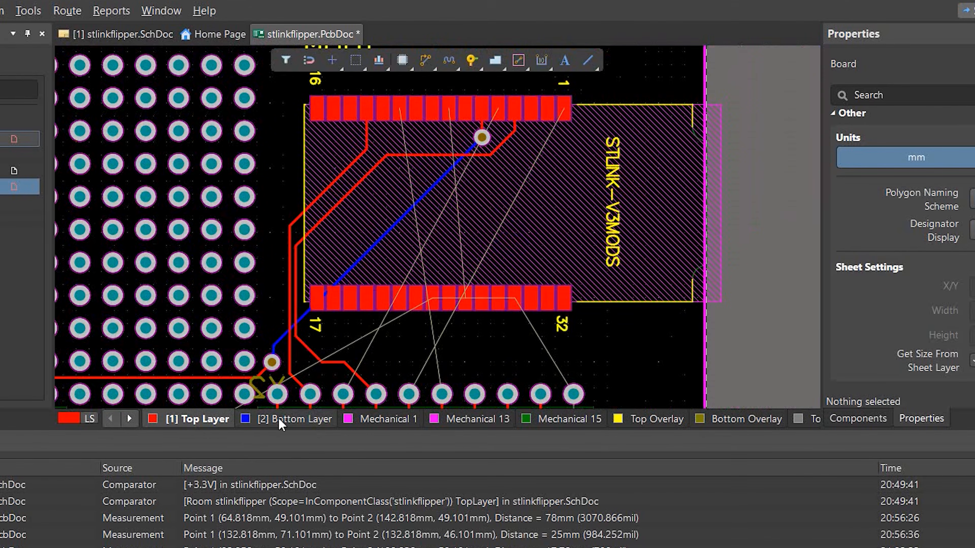
# Step: Route the UART_TX net on the bottom layer from the pad above header X2 diagonally under MOD1 towards the module's pad 1
pyautogui.click(291, 419)
pyautogui.click(425, 59)
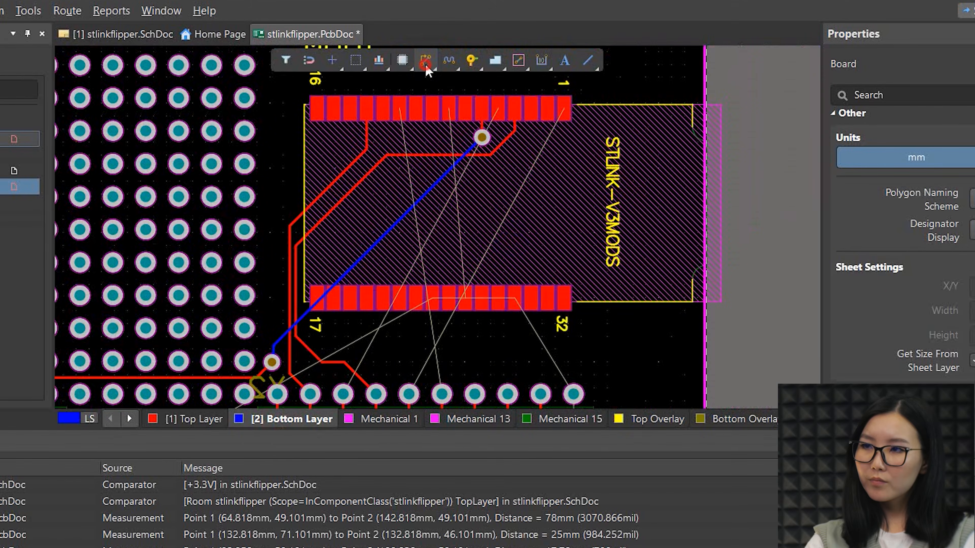
pyautogui.keyDown('ctrl'); pyautogui.scroll(1, 313, 399); pyautogui.keyUp('ctrl')
pyautogui.scroll(-4, 282, 403)
pyautogui.keyDown('ctrl'); pyautogui.scroll(5, 371, 178); pyautogui.keyUp('ctrl')
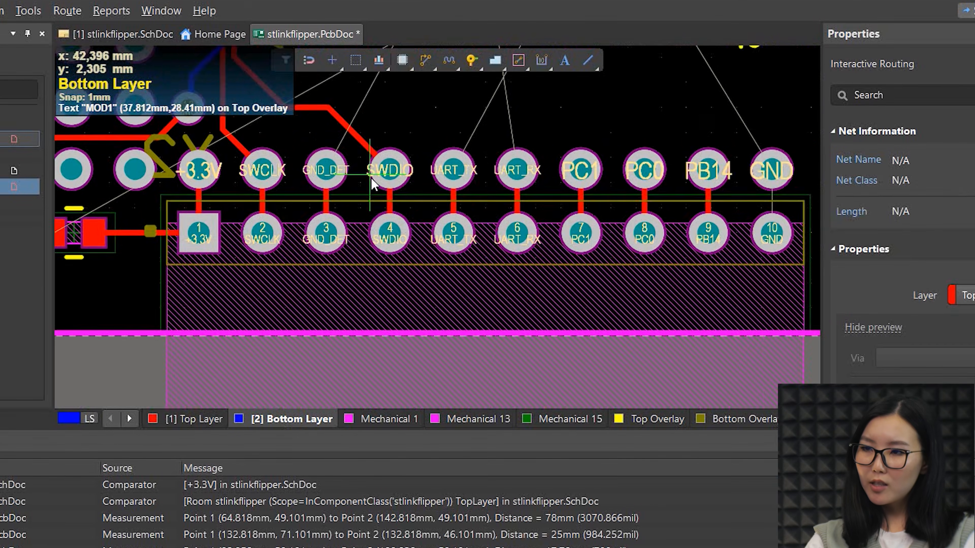
pyautogui.scroll(1, 589, 169)
pyautogui.scroll(3, 591, 174)
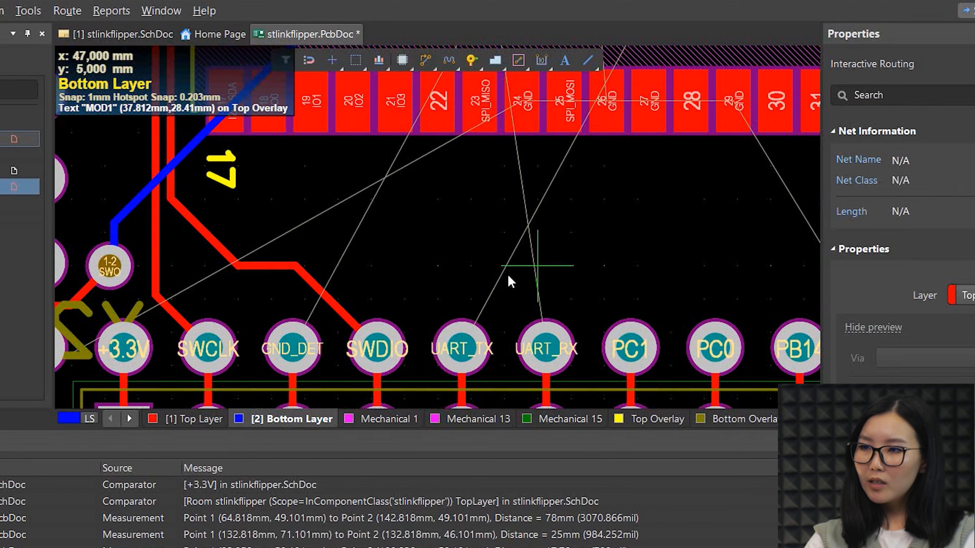
pyautogui.click(461, 351)
pyautogui.keyDown('ctrl'); pyautogui.scroll(-2, 561, 218); pyautogui.keyUp('ctrl')
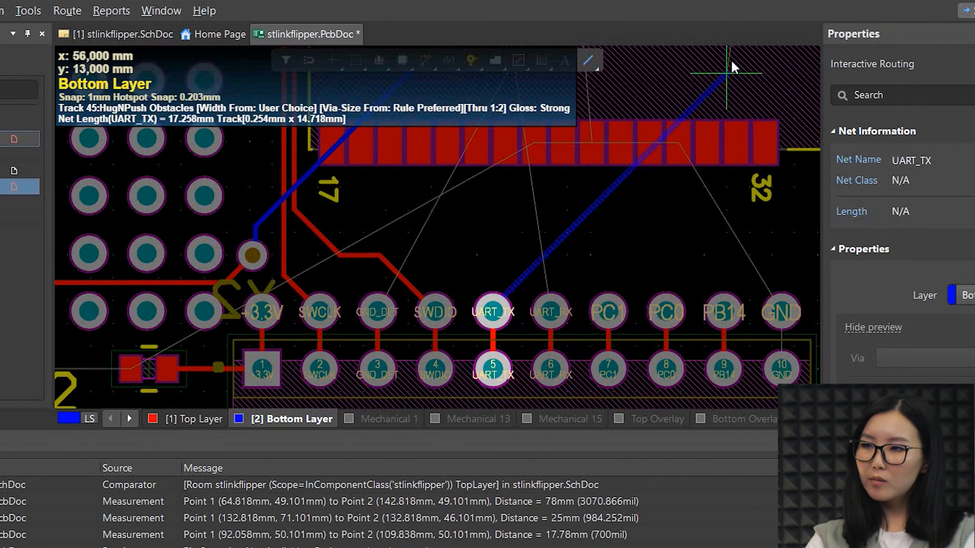
pyautogui.scroll(4, 761, 127)
pyautogui.keyDown('ctrl'); pyautogui.scroll(-3, 700, 224); pyautogui.keyUp('ctrl')
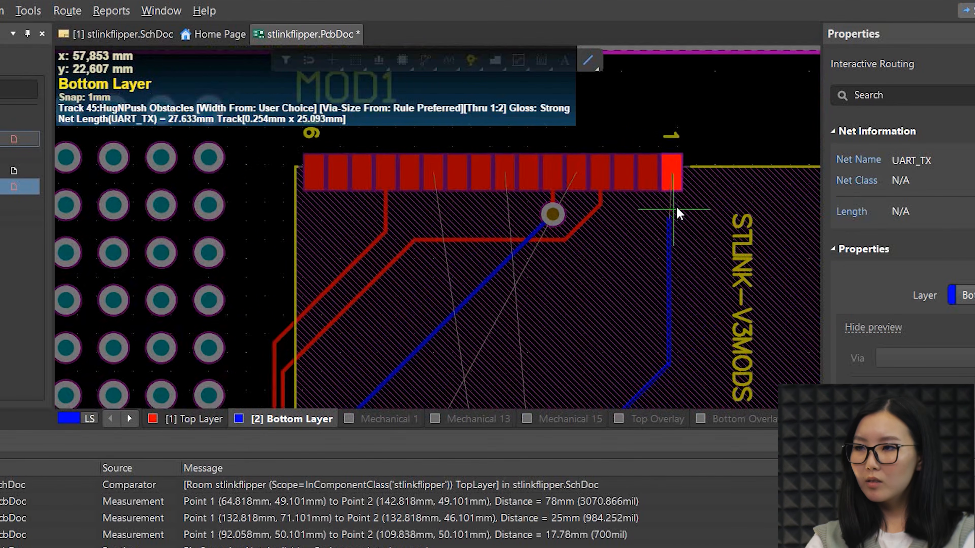
pyautogui.keyDown('ctrl'); pyautogui.scroll(5, 673, 214); pyautogui.keyUp('ctrl')
pyautogui.keyDown('ctrl'); pyautogui.scroll(2, 674, 220); pyautogui.keyUp('ctrl')
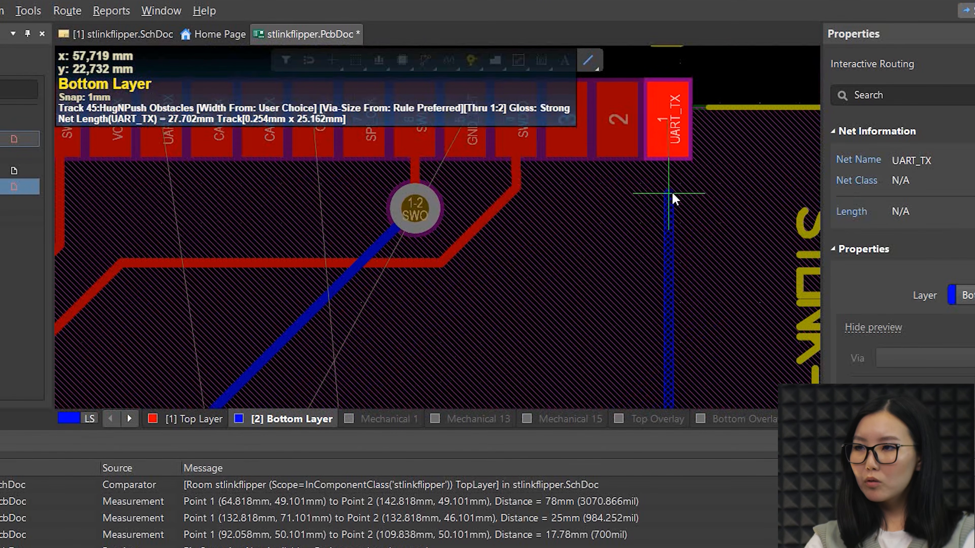
# Step: Place a via just below MOD1 pad 1 and complete the UART_TX track to the pad on the top layer
pyautogui.press('space')
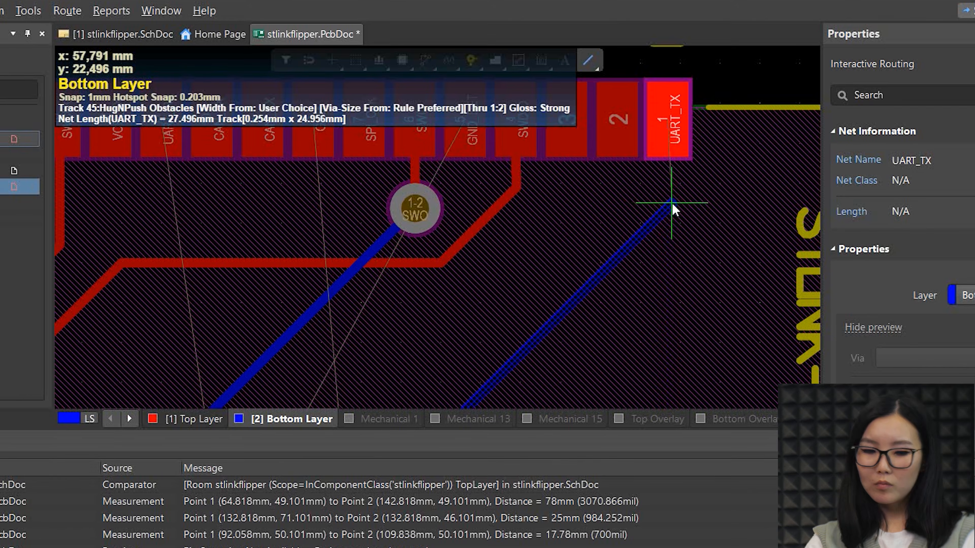
pyautogui.press('KP_Multiply')
pyautogui.click(672, 203)
pyautogui.click(671, 120)
pyautogui.scroll(-5, 537, 230)
pyautogui.press('k')
pyautogui.press('Escape')
# Step: Try to route the UART_RX net on the bottom layer from the pad above X2, alongside the UART_TX track
pyautogui.click(424, 60)
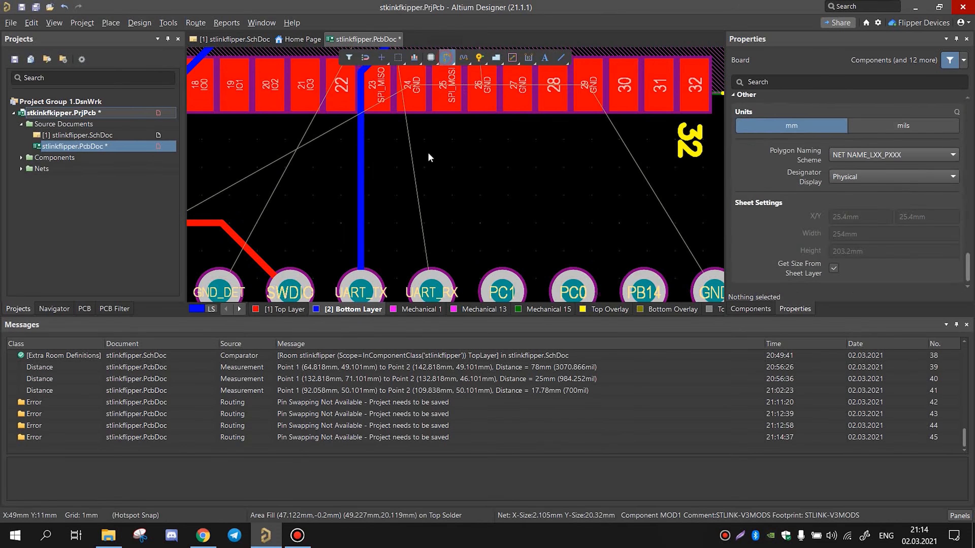
pyautogui.click(432, 290)
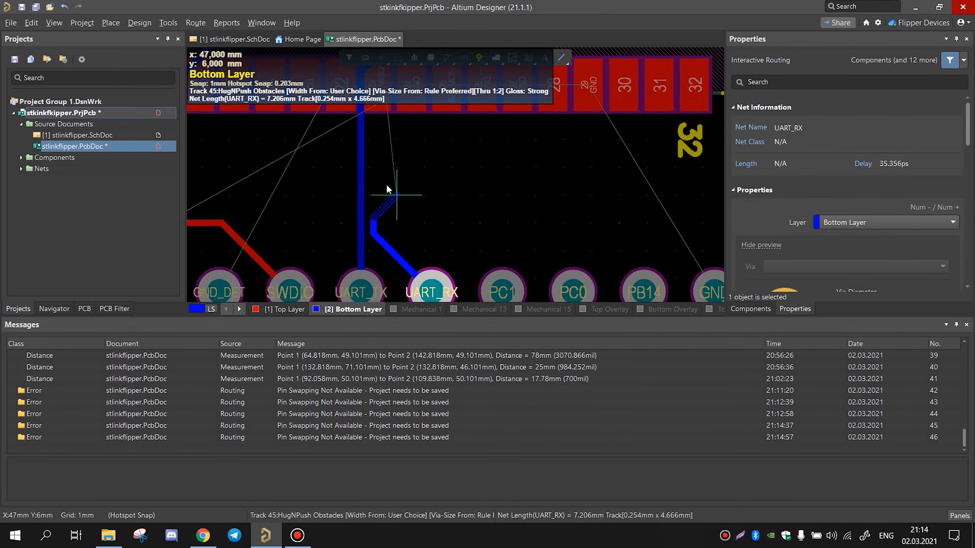
pyautogui.scroll(5, 388, 184)
pyautogui.click(396, 154)
pyautogui.keyDown('ctrl'); pyautogui.scroll(-4, 484, 177); pyautogui.keyUp('ctrl')
pyautogui.press('Escape')
pyautogui.press('Escape')
pyautogui.keyDown('ctrl'); pyautogui.scroll(1, 426, 251); pyautogui.keyUp('ctrl')
pyautogui.hotkey('ctrl', 'z')
# Step: Route UART_RX on the bottom layer straight from the pad above X2 to a via inside MOD1, just past pads 24 and 25
pyautogui.keyDown('ctrl'); pyautogui.scroll(3, 412, 262); pyautogui.keyUp('ctrl')
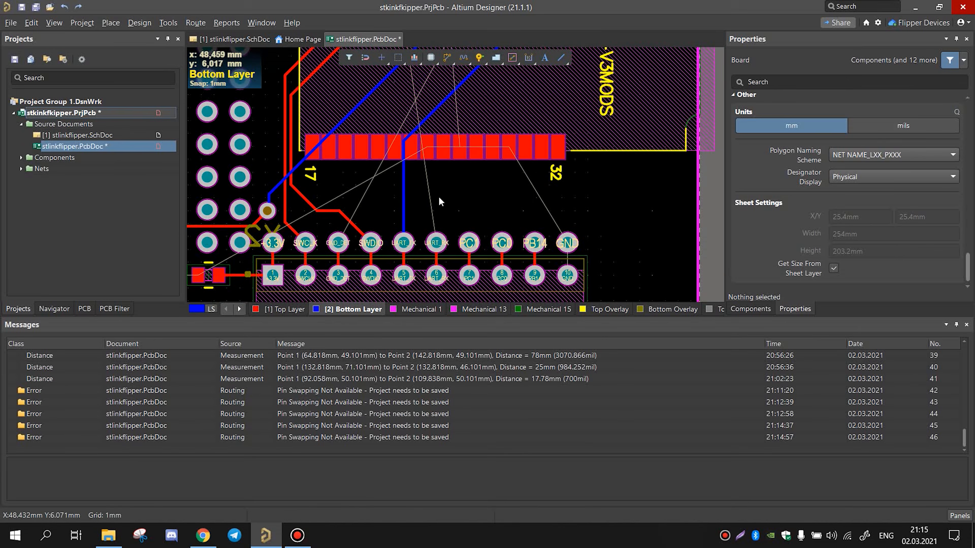
pyautogui.keyDown('ctrl'); pyautogui.scroll(-2, 438, 199); pyautogui.keyUp('ctrl')
pyautogui.hotkey('ctrl', 'w')
pyautogui.click(435, 241)
pyautogui.press('2')
pyautogui.click(419, 188)
pyautogui.press('Escape')
pyautogui.press('Escape')
# Step: Continue UART_RX on the top layer across the diagonal tracks, change to the bottom layer at a via, and finish at MOD1 pad 11
pyautogui.moveTo(399, 270); pyautogui.dragTo(416, 168)
pyautogui.keyDown('ctrl'); pyautogui.scroll(-4, 416, 168); pyautogui.keyUp('ctrl')
pyautogui.keyDown('ctrl'); pyautogui.scroll(3, 401, 95); pyautogui.keyUp('ctrl')
pyautogui.click(295, 312)
pyautogui.hotkey('ctrl', 'w')
pyautogui.click(438, 283)
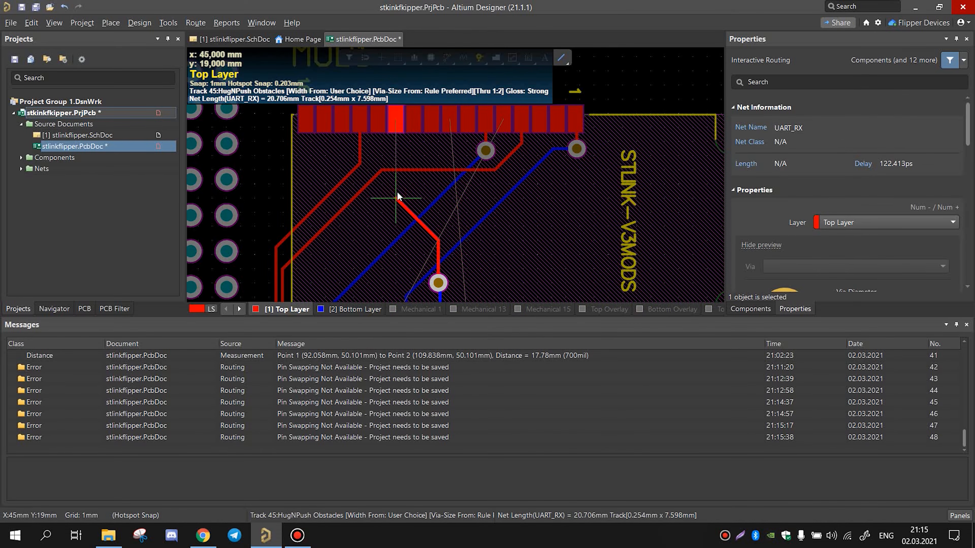
pyautogui.press('KP_Multiply')
pyautogui.press('Escape')
pyautogui.press('Escape')
# Step: Route the GND_DET net on the bottom layer from the pad above X2, between the diagonal tracks, to a via below MOD1 pad 5
pyautogui.keyDown('ctrl'); pyautogui.scroll(4, 396, 116); pyautogui.keyUp('ctrl')
pyautogui.keyDown('ctrl'); pyautogui.scroll(-4, 397, 166); pyautogui.keyUp('ctrl')
pyautogui.moveTo(483, 244); pyautogui.dragTo(477, 168, button='right')
pyautogui.keyDown('ctrl'); pyautogui.scroll(-1, 452, 222); pyautogui.keyUp('ctrl')
pyautogui.keyDown('ctrl'); pyautogui.scroll(4, 407, 276); pyautogui.keyUp('ctrl')
pyautogui.moveTo(410, 291); pyautogui.dragTo(456, 269, button='right')
pyautogui.hotkey('ctrl', 'w')
pyautogui.click(413, 280)
pyautogui.press('KP_Multiply')
pyautogui.scroll(5, 576, 231)
pyautogui.click(583, 271)
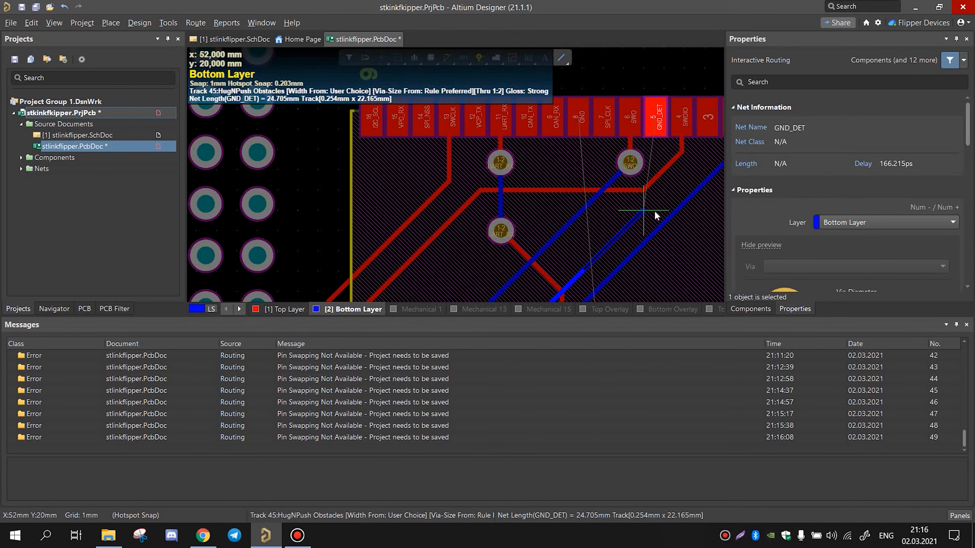
pyautogui.press('Escape')
pyautogui.press('Escape')
# Step: Tidy the bottom-layer GND_DET track segments so the track runs straight into the via below MOD1 pad 5
pyautogui.keyDown('ctrl'); pyautogui.scroll(3, 626, 221); pyautogui.keyUp('ctrl')
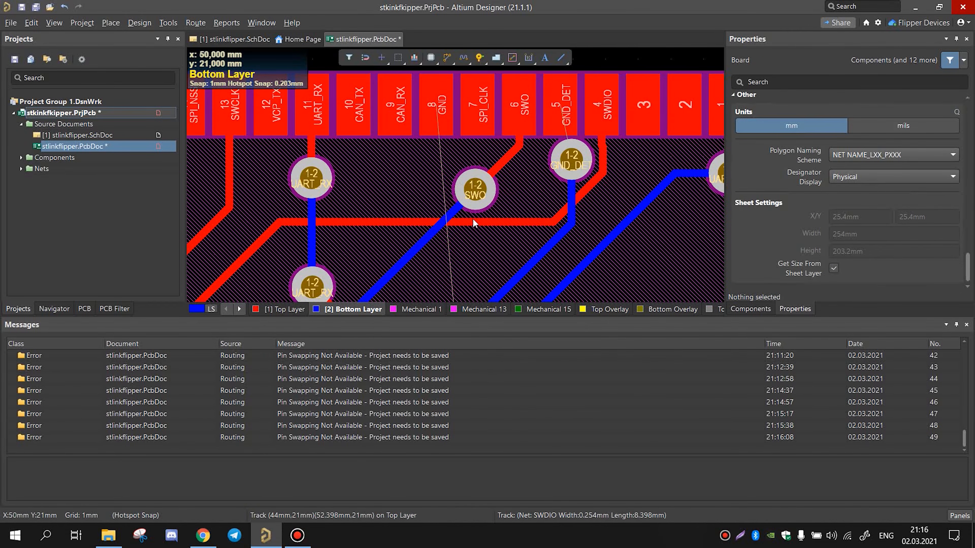
pyautogui.keyDown('ctrl'); pyautogui.scroll(2, 574, 231); pyautogui.keyUp('ctrl')
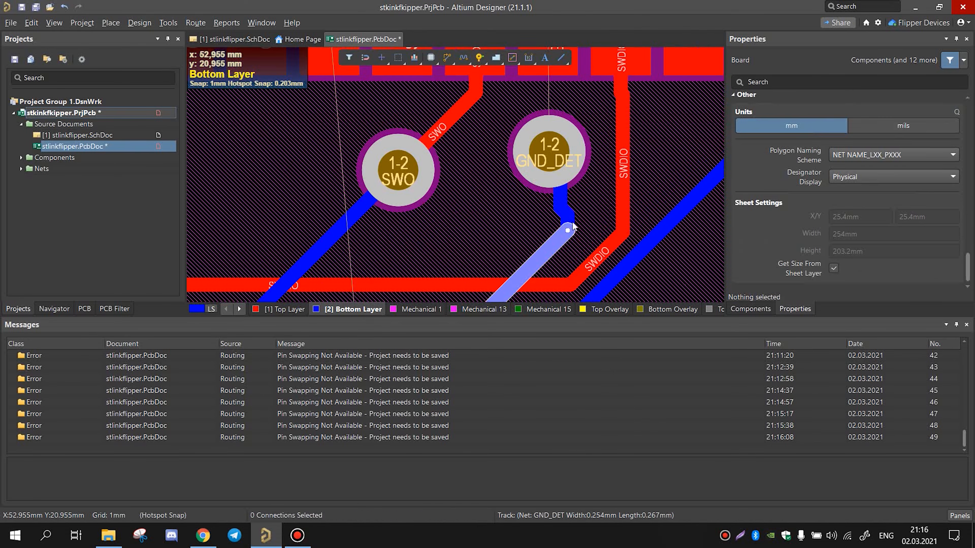
pyautogui.click(571, 218)
pyautogui.moveTo(571, 222); pyautogui.dragTo(512, 170)
pyautogui.keyDown('ctrl'); pyautogui.scroll(-2, 548, 162); pyautogui.keyUp('ctrl')
pyautogui.moveTo(562, 158); pyautogui.dragTo(533, 248, button='right')
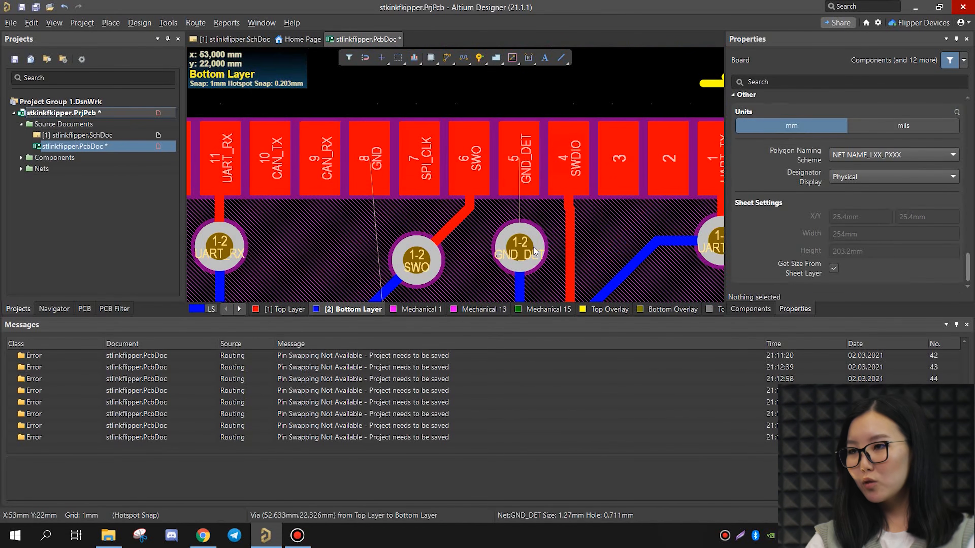
# Step: Route a short top-layer track from the GND_DET via to MOD1 pad 5
pyautogui.press('KP_Multiply')
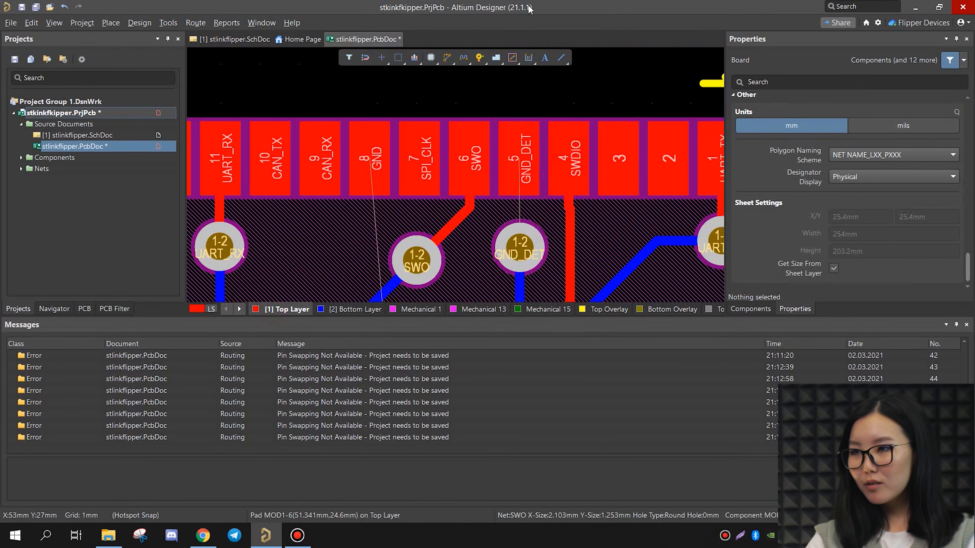
pyautogui.click(447, 58)
pyautogui.keyDown('ctrl'); pyautogui.scroll(1, 518, 200); pyautogui.keyUp('ctrl')
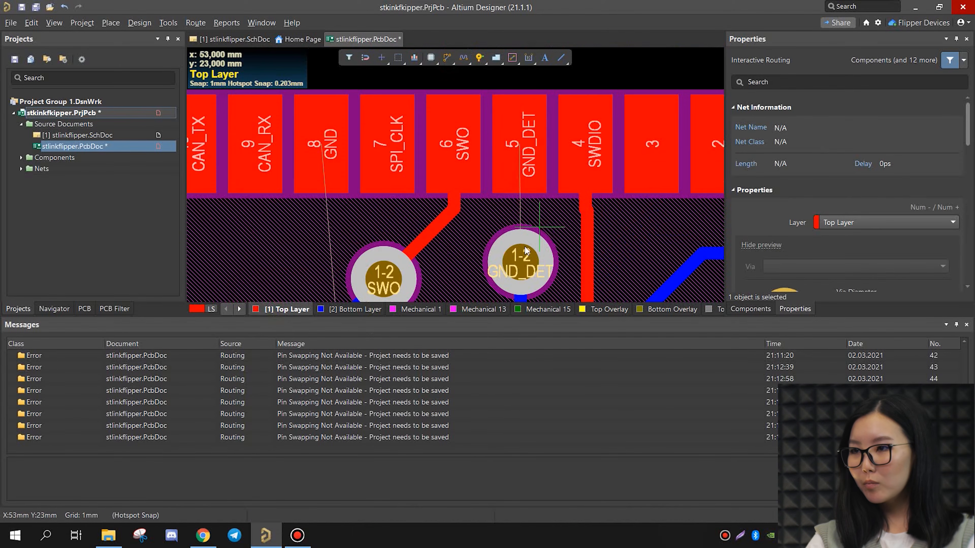
pyautogui.click(516, 273)
pyautogui.click(521, 142)
pyautogui.rightClick(521, 143)
# Step: Straighten the top-layer SWDIO track where it enters MOD1 pad 4
pyautogui.click(585, 252)
pyautogui.moveTo(583, 253); pyautogui.dragTo(580, 159)
pyautogui.moveTo(582, 201); pyautogui.dragTo(581, 226)
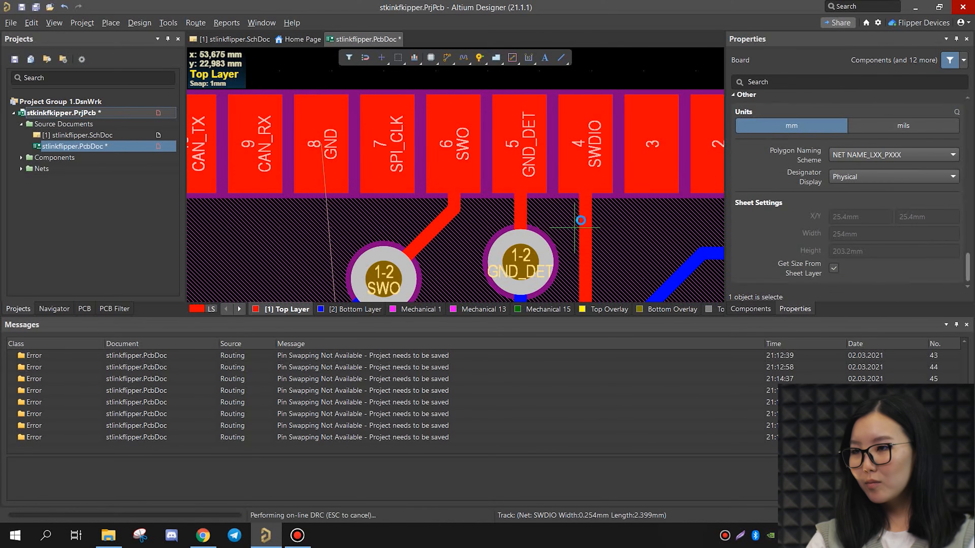
# Step: Review the routed tracks between MOD1 and header X2 and the connection lines still left unrouted
pyautogui.keyDown('ctrl'); pyautogui.scroll(-3, 580, 225); pyautogui.keyUp('ctrl')
pyautogui.moveTo(571, 263); pyautogui.dragTo(614, 181, button='right')
pyautogui.keyDown('ctrl'); pyautogui.scroll(-3, 555, 204); pyautogui.keyUp('ctrl')
pyautogui.scroll(-3, 447, 242)
pyautogui.keyDown('ctrl'); pyautogui.scroll(-4, 417, 189); pyautogui.keyUp('ctrl')
pyautogui.keyDown('ctrl'); pyautogui.scroll(3, 392, 193); pyautogui.keyUp('ctrl')
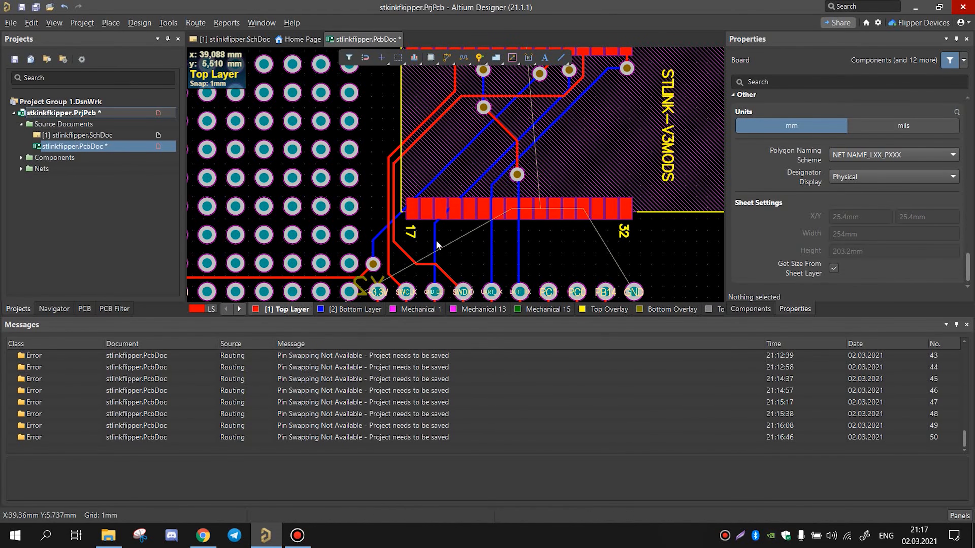
pyautogui.keyDown('ctrl'); pyautogui.scroll(-2, 493, 161); pyautogui.keyUp('ctrl')
pyautogui.moveTo(515, 160); pyautogui.dragTo(607, 192, button='right')
pyautogui.keyDown('ctrl'); pyautogui.scroll(2, 518, 140); pyautogui.keyUp('ctrl')
pyautogui.keyDown('ctrl'); pyautogui.scroll(-3, 592, 131); pyautogui.keyUp('ctrl')
pyautogui.keyDown('ctrl'); pyautogui.scroll(5, 607, 192); pyautogui.keyUp('ctrl')
# Step: Examine the GND pads 24, 26, 27 and 29 in MOD1's pad row facing header X2
pyautogui.moveTo(496, 262); pyautogui.dragTo(366, 177, button='right')
pyautogui.keyDown('ctrl'); pyautogui.scroll(-2, 466, 238); pyautogui.keyUp('ctrl')
pyautogui.keyDown('ctrl'); pyautogui.scroll(3, 367, 180); pyautogui.keyUp('ctrl')
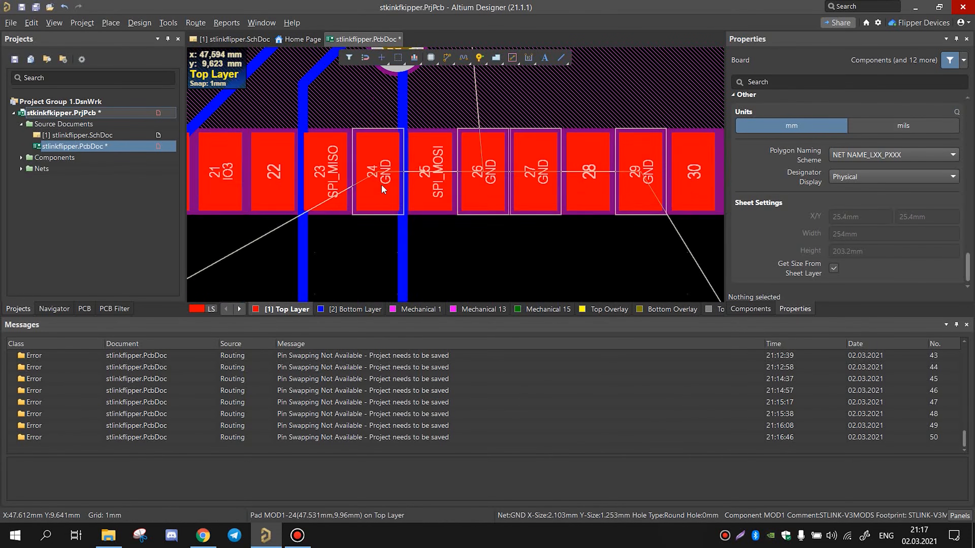
pyautogui.keyDown('ctrl'); pyautogui.scroll(1, 381, 185); pyautogui.keyUp('ctrl')
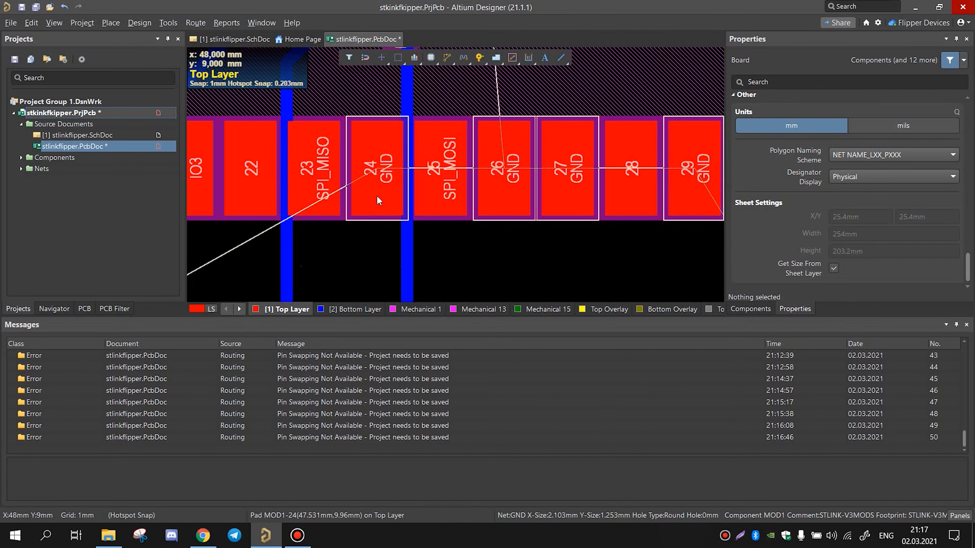
pyautogui.keyDown('ctrl'); pyautogui.scroll(-3, 377, 191); pyautogui.keyUp('ctrl')
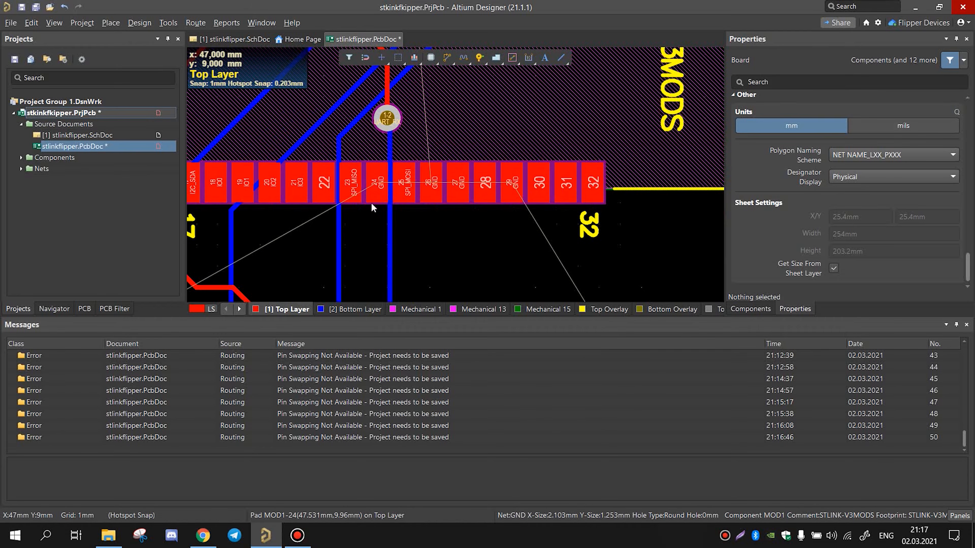
pyautogui.keyDown('ctrl'); pyautogui.scroll(3, 376, 202); pyautogui.keyUp('ctrl')
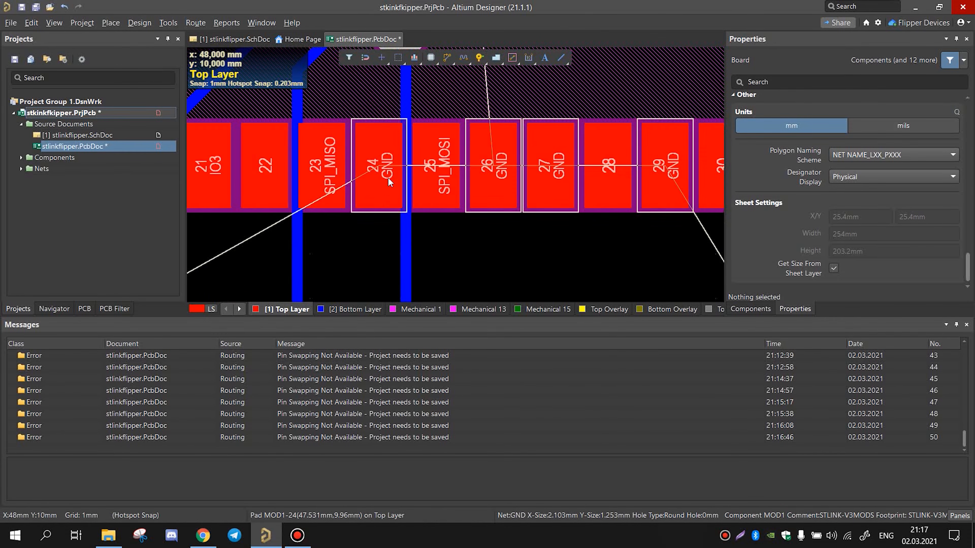
pyautogui.keyDown('ctrl'); pyautogui.scroll(1, 368, 211); pyautogui.keyUp('ctrl')
pyautogui.moveTo(377, 215); pyautogui.dragTo(535, 222, button='right')
pyautogui.keyDown('ctrl'); pyautogui.scroll(-3, 477, 234); pyautogui.keyUp('ctrl')
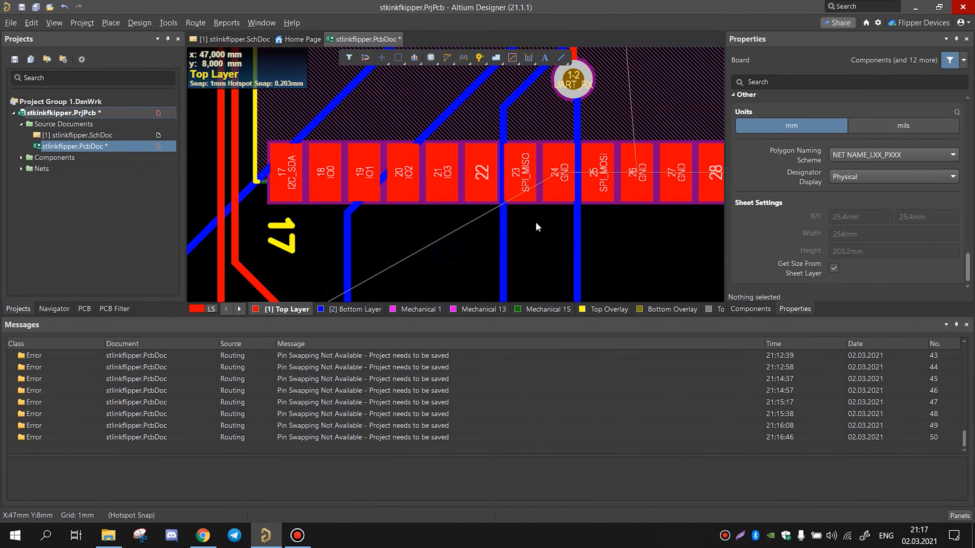
pyautogui.keyDown('ctrl'); pyautogui.scroll(2, 535, 222); pyautogui.keyUp('ctrl')
pyautogui.keyDown('ctrl'); pyautogui.scroll(-5, 524, 193); pyautogui.keyUp('ctrl')
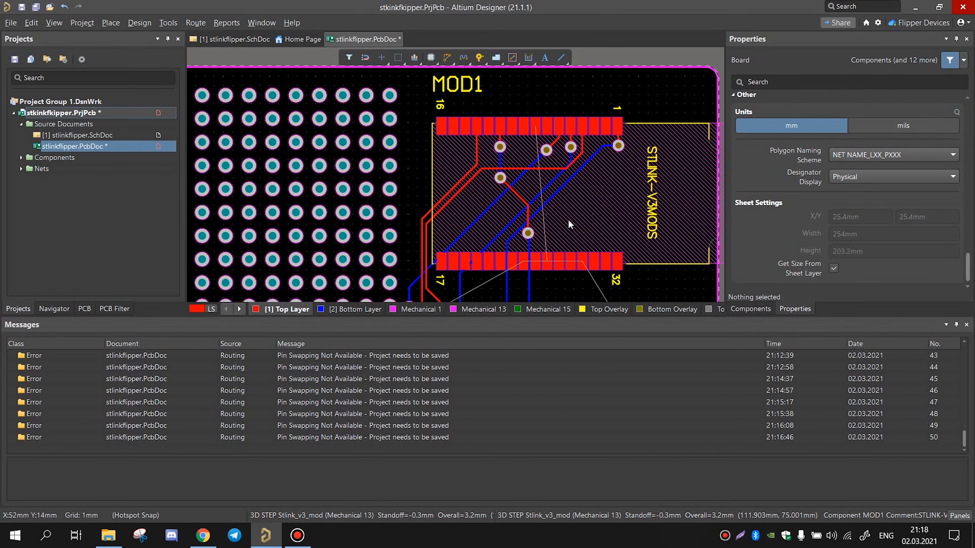
# Step: Trace the remaining unrouted GND connections across the whole board and up to MOD1 pad 8
pyautogui.keyDown('ctrl'); pyautogui.scroll(-2, 597, 220); pyautogui.keyUp('ctrl')
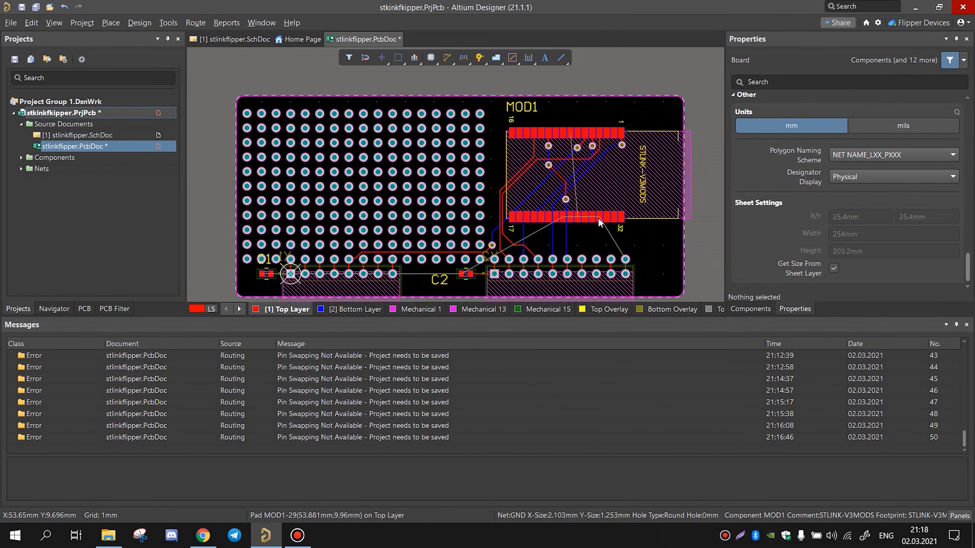
pyautogui.moveTo(595, 250); pyautogui.dragTo(577, 222, button='right')
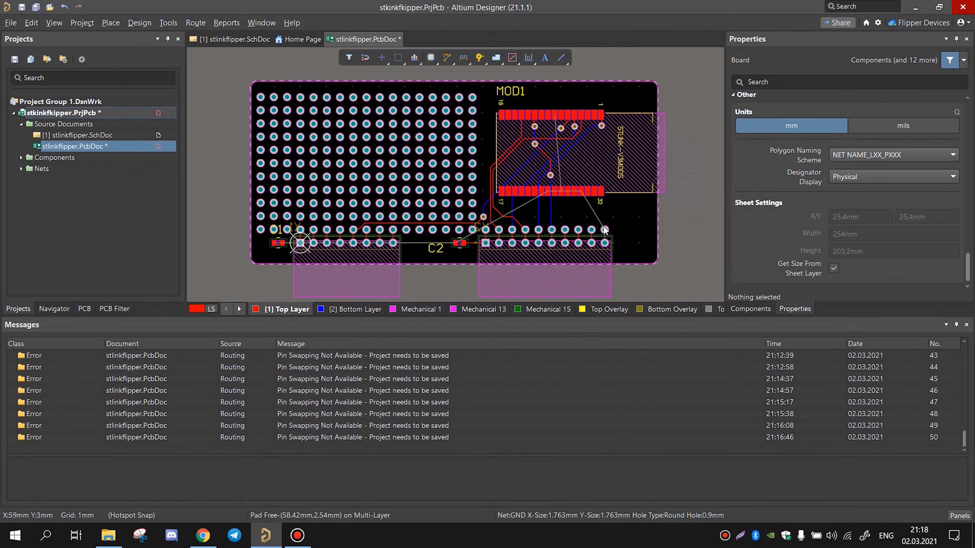
pyautogui.keyDown('ctrl'); pyautogui.scroll(1, 565, 217); pyautogui.keyUp('ctrl')
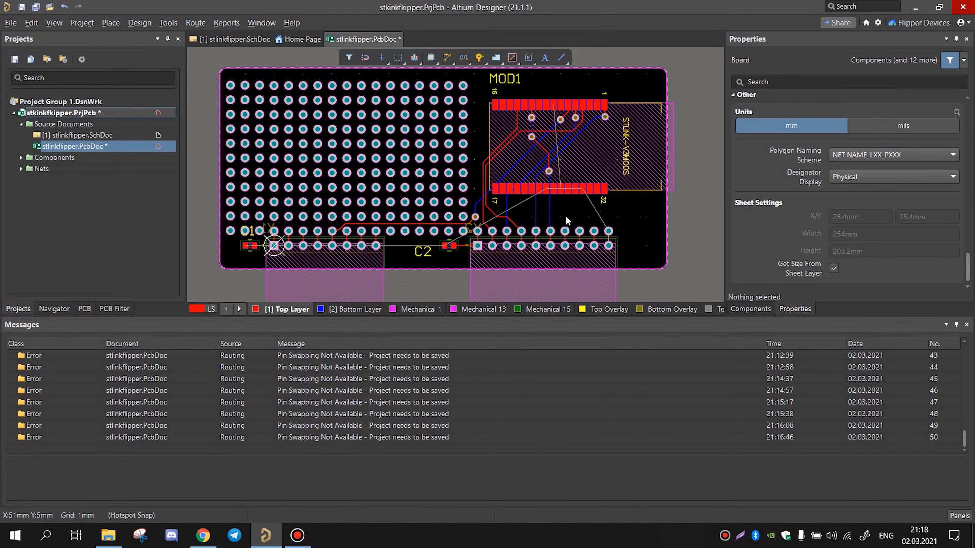
pyautogui.keyDown('ctrl'); pyautogui.scroll(5, 547, 108); pyautogui.keyUp('ctrl')
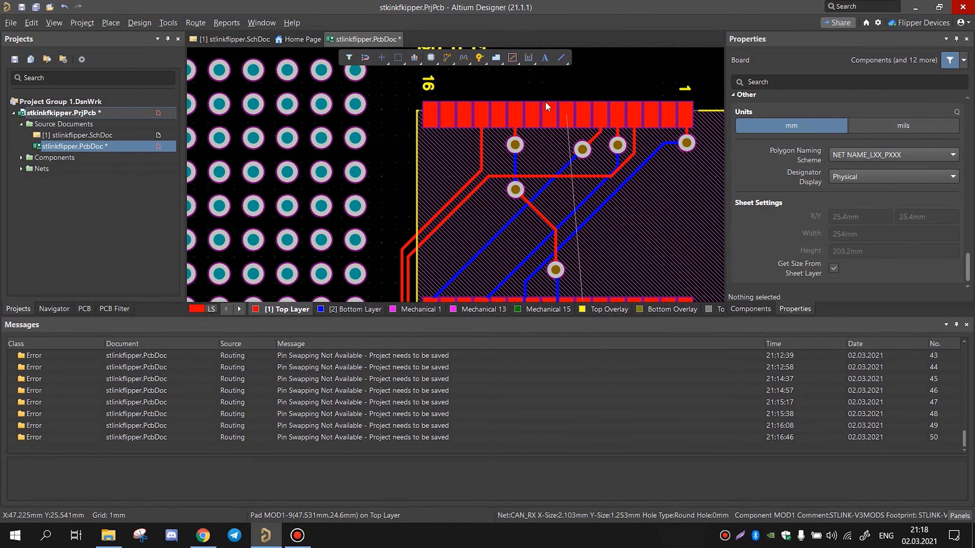
pyautogui.keyDown('ctrl'); pyautogui.scroll(3, 638, 124); pyautogui.keyUp('ctrl')
pyautogui.keyDown('ctrl'); pyautogui.scroll(3, 538, 127); pyautogui.keyUp('ctrl')
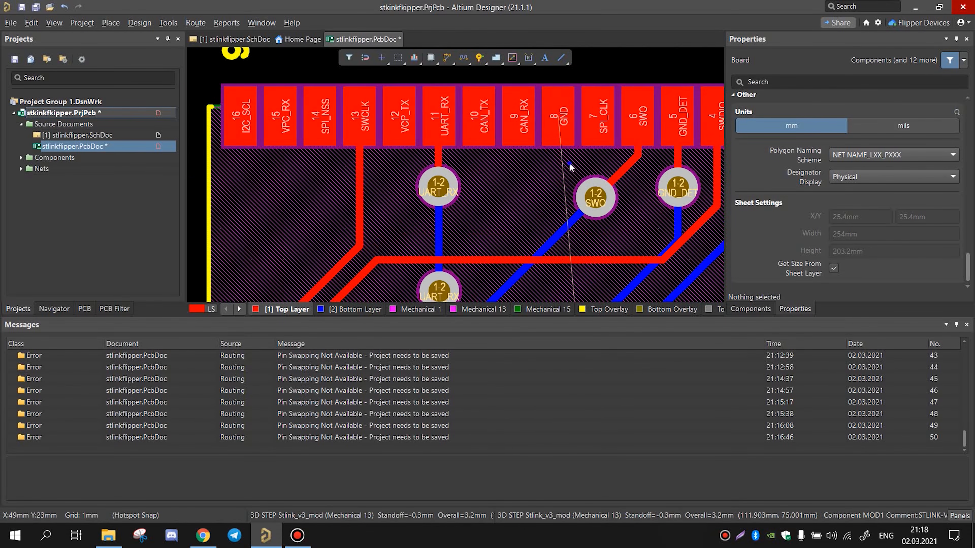
pyautogui.moveTo(567, 162); pyautogui.dragTo(620, 235, button='right')
pyautogui.keyDown('ctrl'); pyautogui.scroll(-3, 607, 234); pyautogui.keyUp('ctrl')
pyautogui.keyDown('ctrl'); pyautogui.scroll(3, 541, 223); pyautogui.keyUp('ctrl')
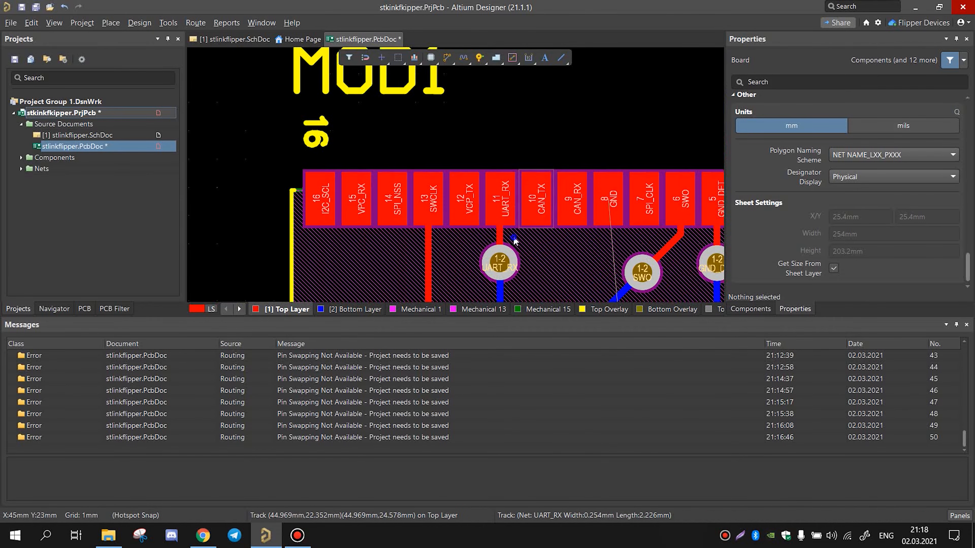
# Step: Select MOD1 pad 3 to inspect its net assignment and properties
pyautogui.keyDown('shift'); pyautogui.scroll(-5, 538, 209); pyautogui.keyUp('shift')
pyautogui.keyDown('ctrl'); pyautogui.scroll(2, 530, 221); pyautogui.keyUp('ctrl')
pyautogui.keyDown('ctrl'); pyautogui.scroll(1, 530, 225); pyautogui.keyUp('ctrl')
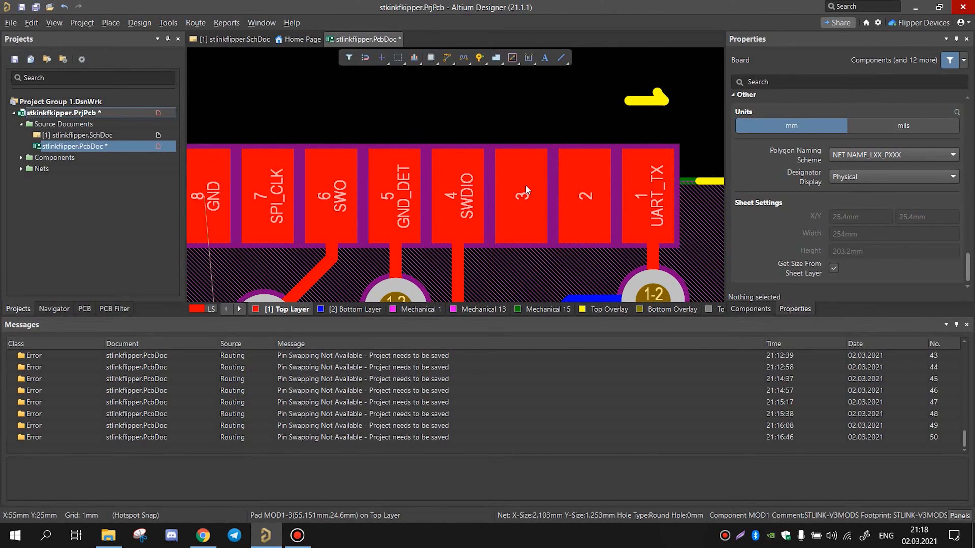
pyautogui.click(511, 207)
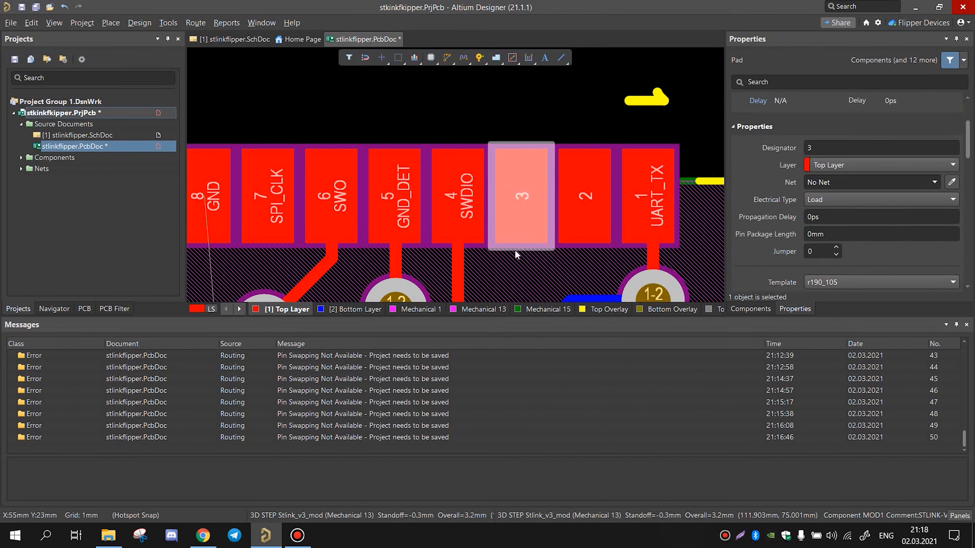
# Step: Inspect MOD1 pads 2 and 3 by comparing their net assignments and surroundings
pyautogui.keyDown('ctrl'); pyautogui.scroll(2, 503, 200); pyautogui.keyUp('ctrl')
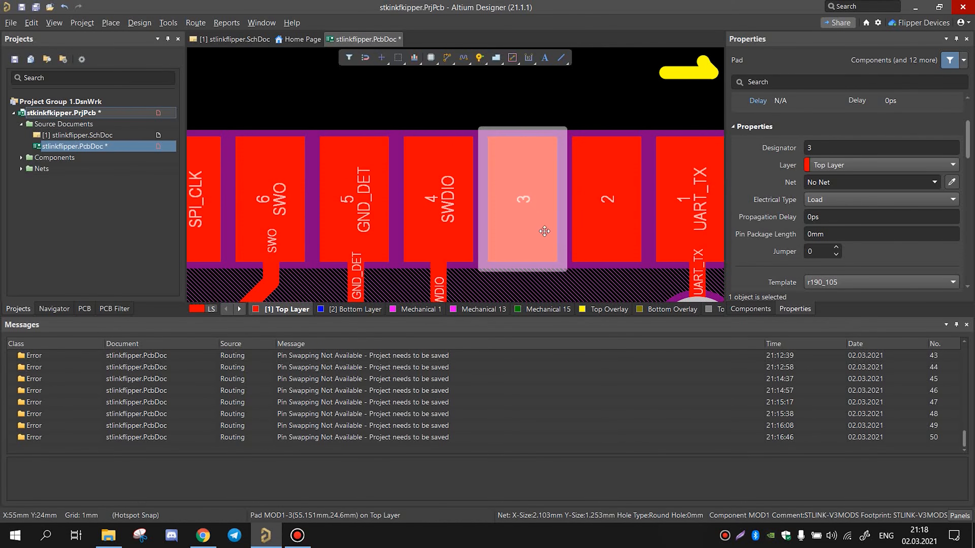
pyautogui.click(599, 203)
pyautogui.click(517, 209)
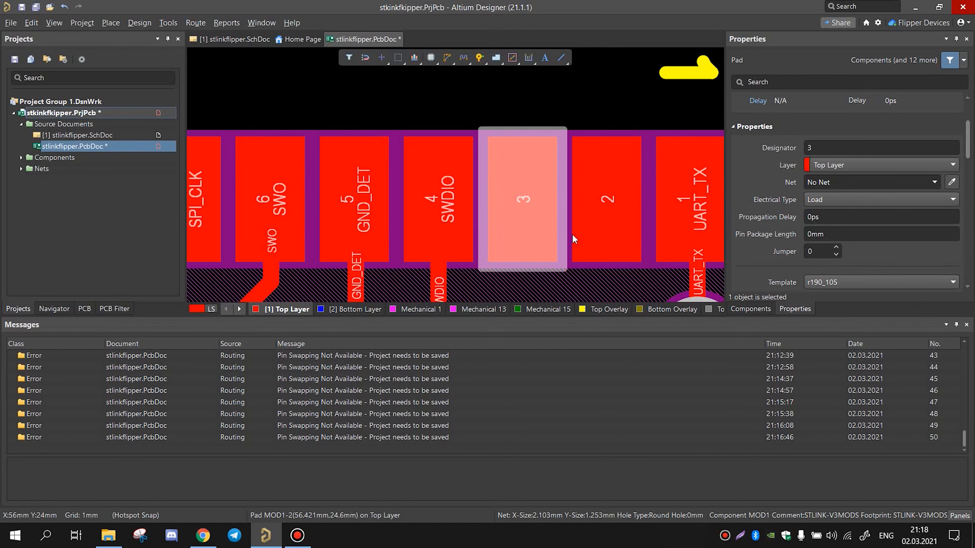
pyautogui.click(612, 204)
pyautogui.click(535, 200)
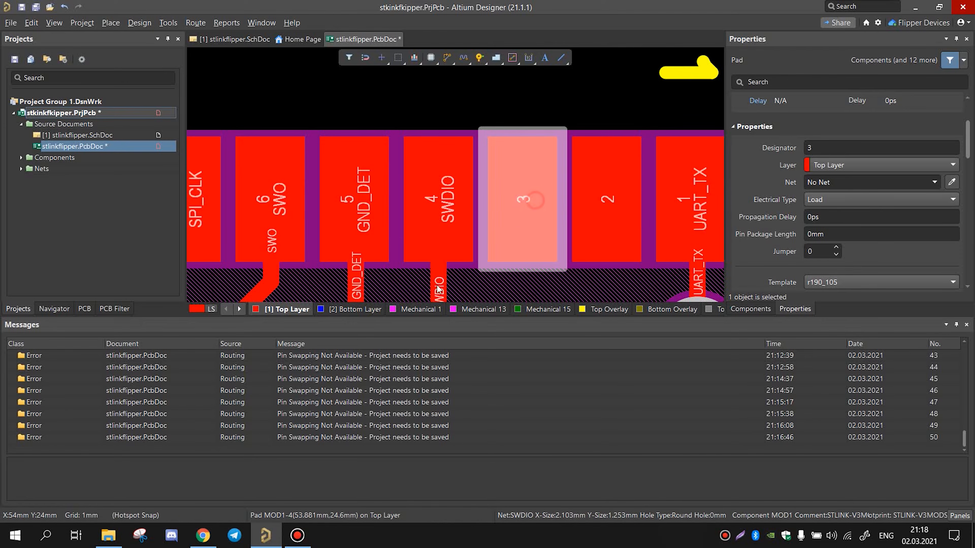
pyautogui.keyDown('ctrl'); pyautogui.scroll(-2, 582, 209); pyautogui.keyUp('ctrl')
pyautogui.click(587, 216)
pyautogui.click(540, 218)
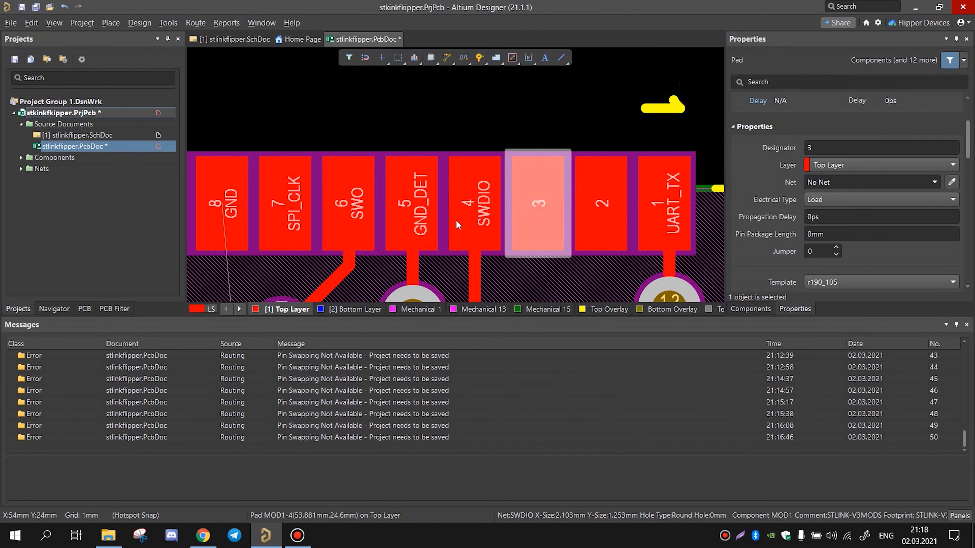
# Step: Examine the net labels and routing of MOD1's pad row from pad 4 through pad 16
pyautogui.moveTo(468, 213); pyautogui.dragTo(597, 226, button='right')
pyautogui.keyDown('ctrl'); pyautogui.scroll(1, 597, 225); pyautogui.keyUp('ctrl')
pyautogui.keyDown('ctrl'); pyautogui.scroll(-4, 449, 225); pyautogui.keyUp('ctrl')
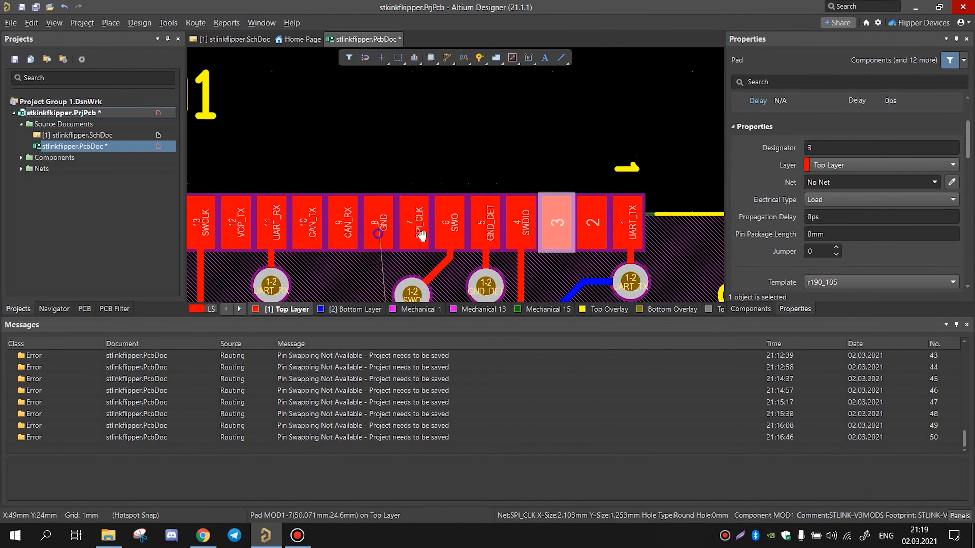
pyautogui.moveTo(420, 231); pyautogui.dragTo(678, 224, button='right')
pyautogui.keyDown('ctrl'); pyautogui.scroll(1, 338, 231); pyautogui.keyUp('ctrl')
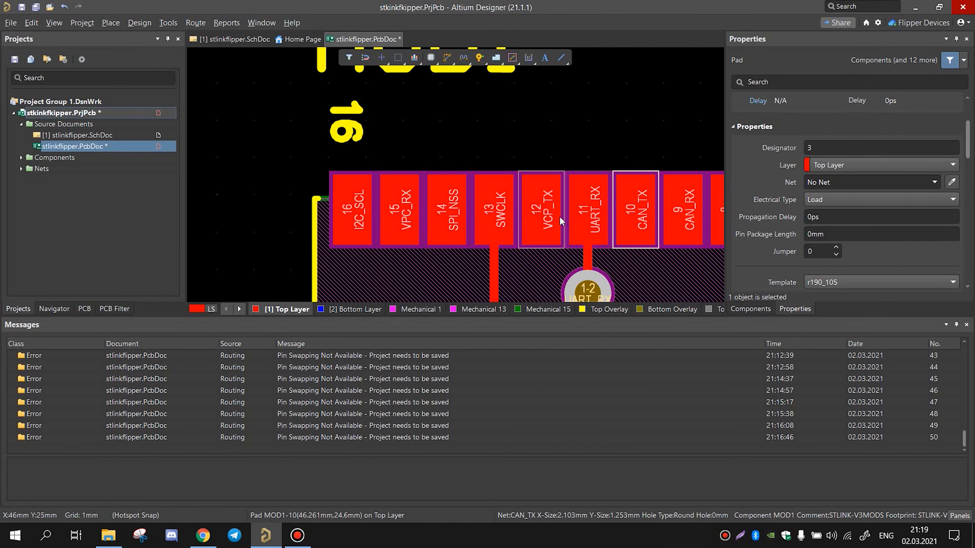
pyautogui.keyDown('ctrl'); pyautogui.scroll(-1, 352, 218); pyautogui.keyUp('ctrl')
pyautogui.moveTo(353, 218); pyautogui.dragTo(468, 233, button='right')
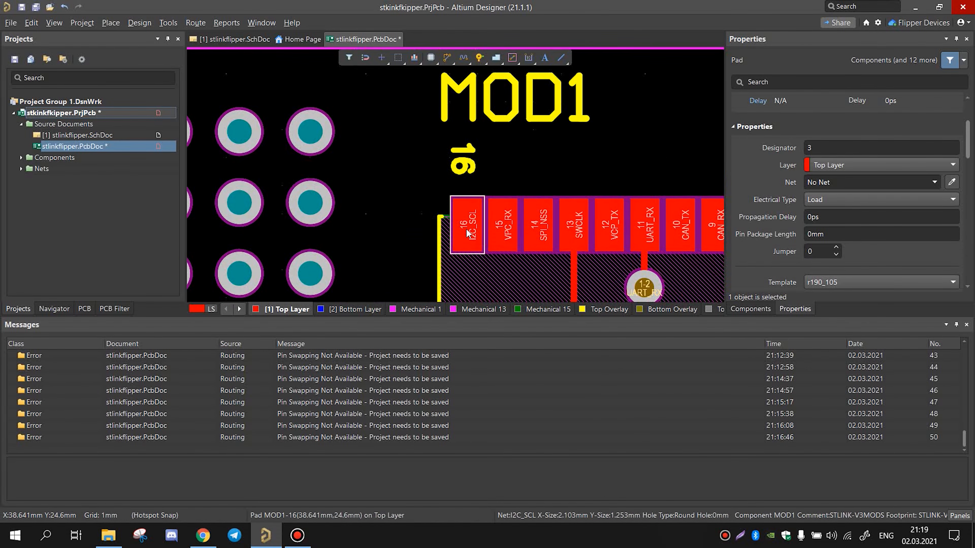
pyautogui.keyDown('ctrl'); pyautogui.scroll(2, 320, 210); pyautogui.keyUp('ctrl')
pyautogui.moveTo(321, 209); pyautogui.dragTo(411, 238, button='right')
pyautogui.click(407, 239)
pyautogui.click(491, 248)
pyautogui.keyDown('ctrl'); pyautogui.scroll(-3, 504, 225); pyautogui.keyUp('ctrl')
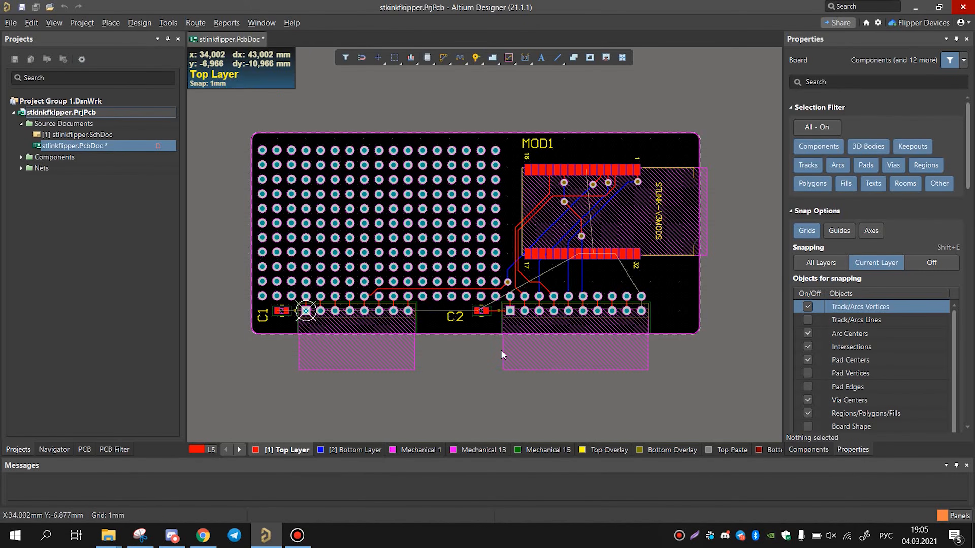
# Step: Begin a solid polygon pour on the Top Layer, outlining above the header-side pad row and up between the prototyping grid and MOD1
pyautogui.keyDown('ctrl'); pyautogui.scroll(-1, 501, 350); pyautogui.keyUp('ctrl')
pyautogui.moveTo(494, 371); pyautogui.dragTo(509, 387, button='right')
pyautogui.keyDown('ctrl'); pyautogui.scroll(3, 325, 351); pyautogui.keyUp('ctrl')
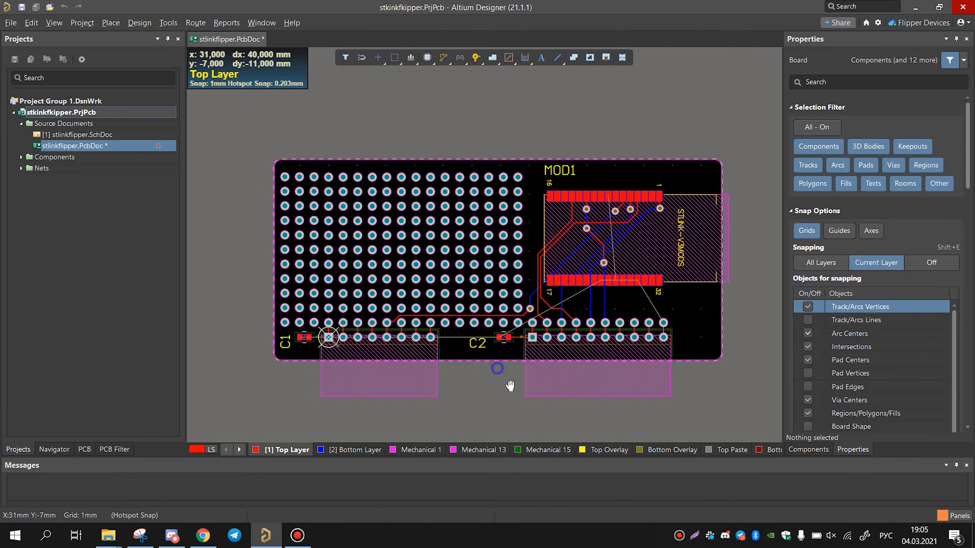
pyautogui.keyDown('ctrl'); pyautogui.scroll(1, 282, 351); pyautogui.keyUp('ctrl')
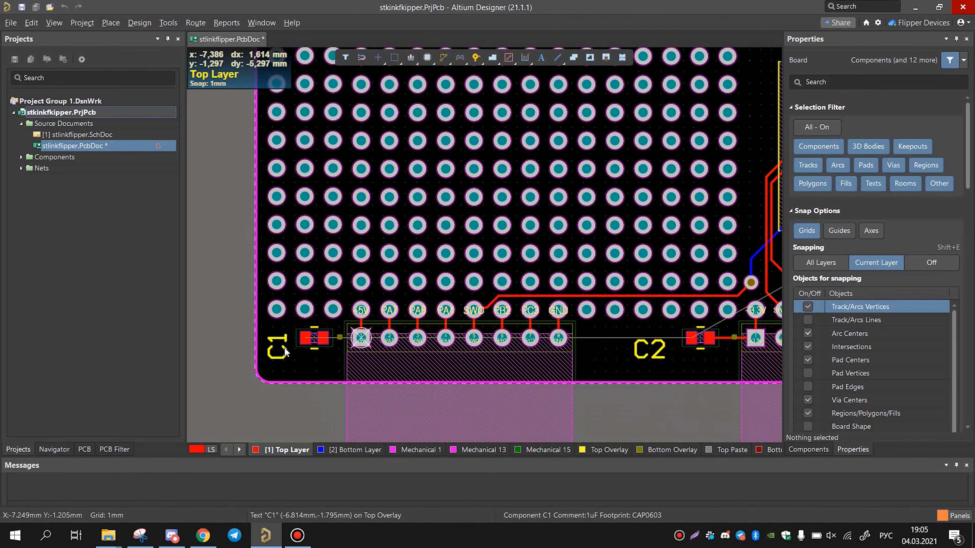
pyautogui.rightClick(280, 331)
pyautogui.click(396, 400)
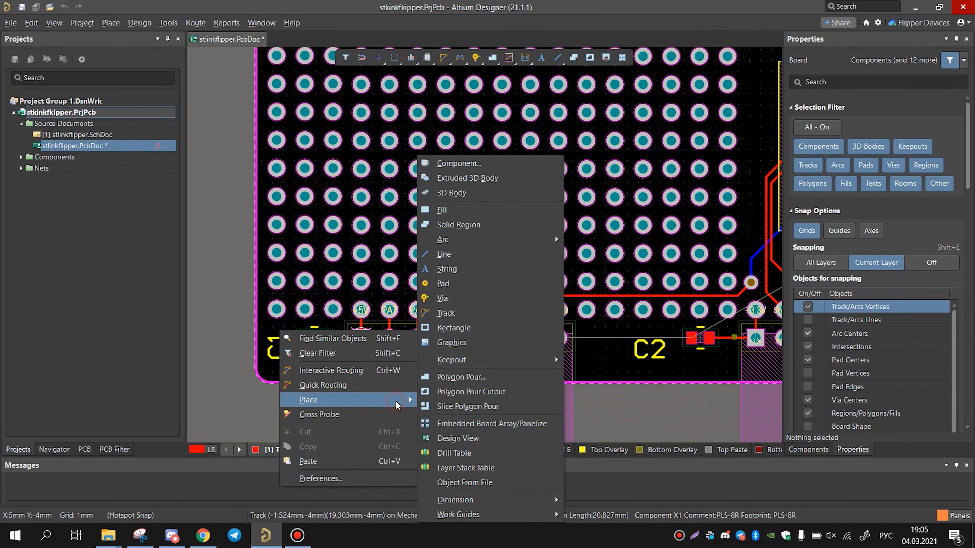
pyautogui.click(475, 378)
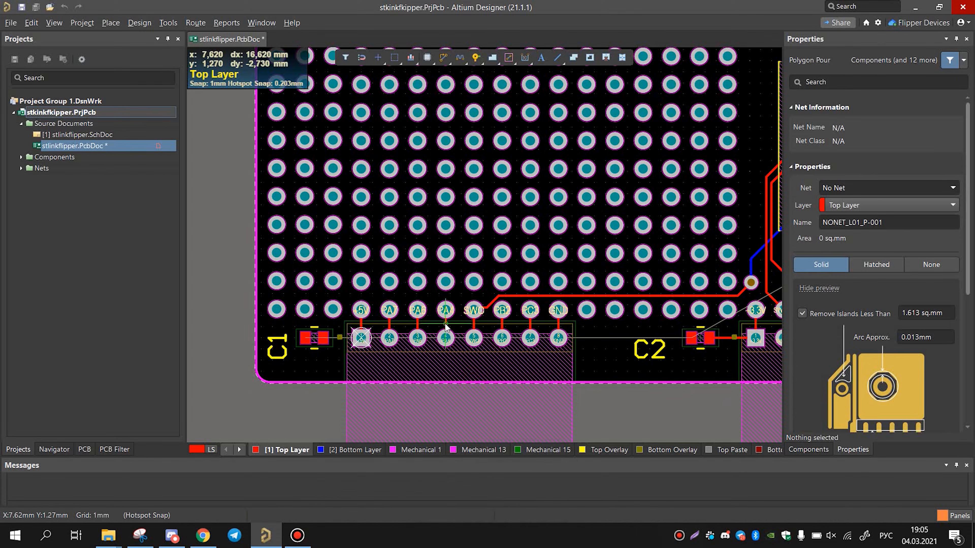
pyautogui.keyDown('ctrl'); pyautogui.scroll(-1, 378, 328); pyautogui.keyUp('ctrl')
pyautogui.keyDown('ctrl'); pyautogui.scroll(1, 314, 310); pyautogui.keyUp('ctrl')
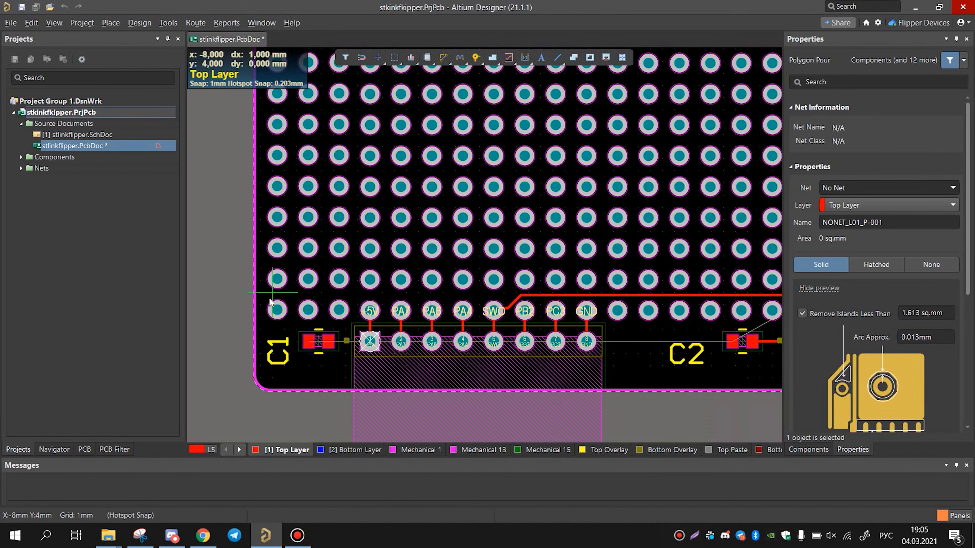
pyautogui.click(512, 329)
pyautogui.keyDown('ctrl'); pyautogui.scroll(-1, 501, 294); pyautogui.keyUp('ctrl')
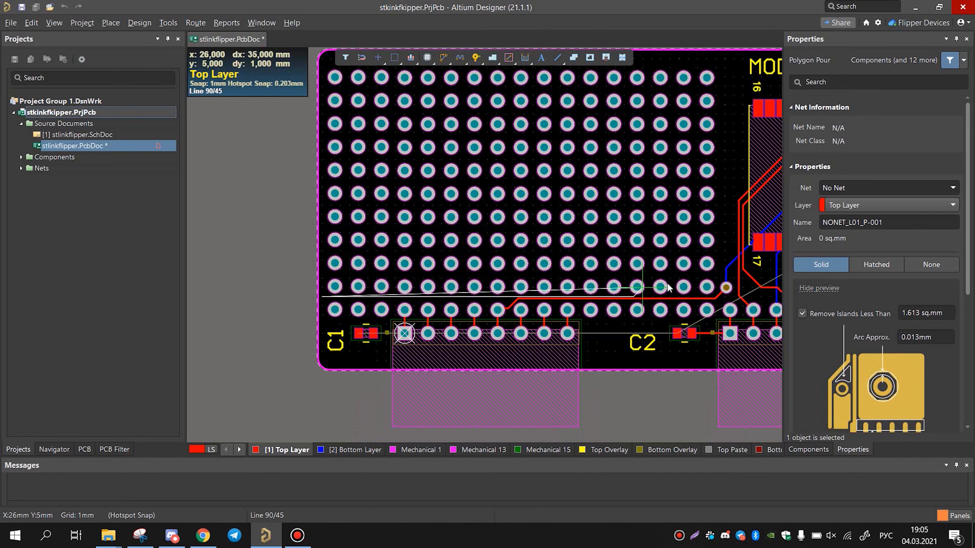
pyautogui.click(733, 282)
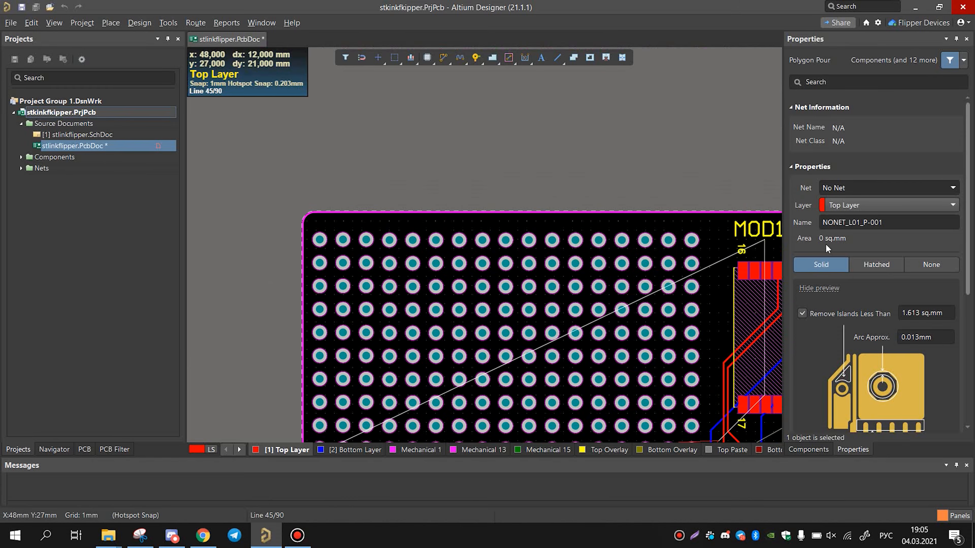
pyautogui.click(626, 219)
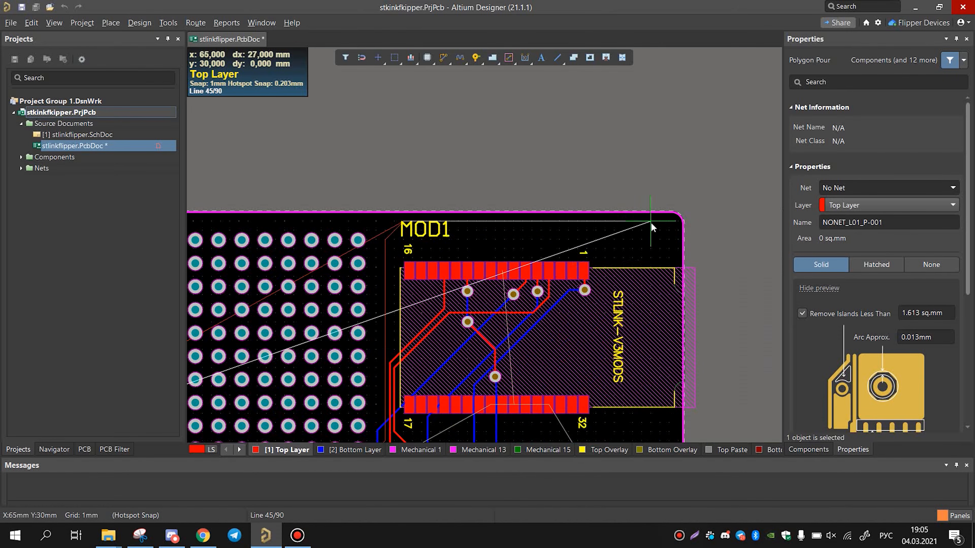
# Step: Carry the polygon outline around MOD1 and along the header edge with chamfered board corners, closing it beside C1
pyautogui.click(659, 223)
pyautogui.press('space')
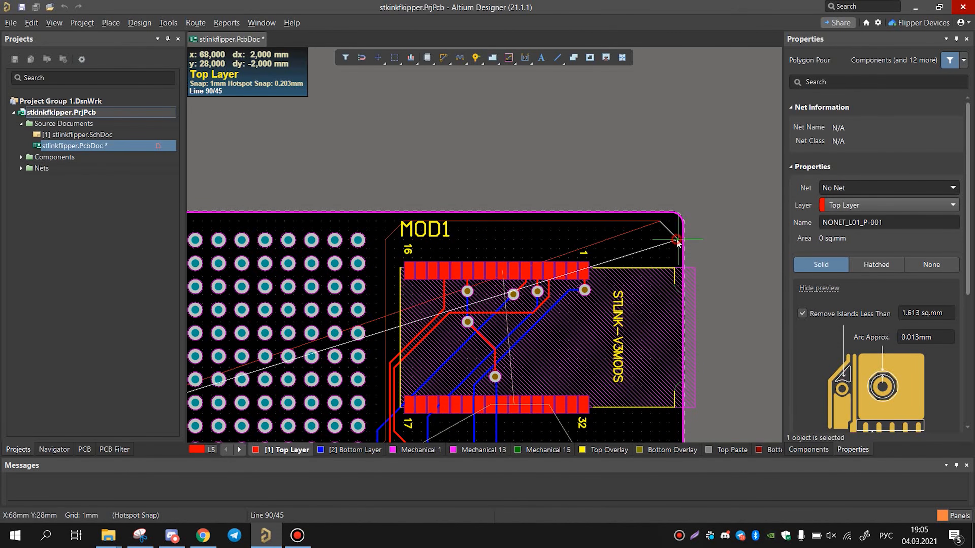
pyautogui.click(676, 240)
pyautogui.press('space')
pyautogui.scroll(-3, 677, 243)
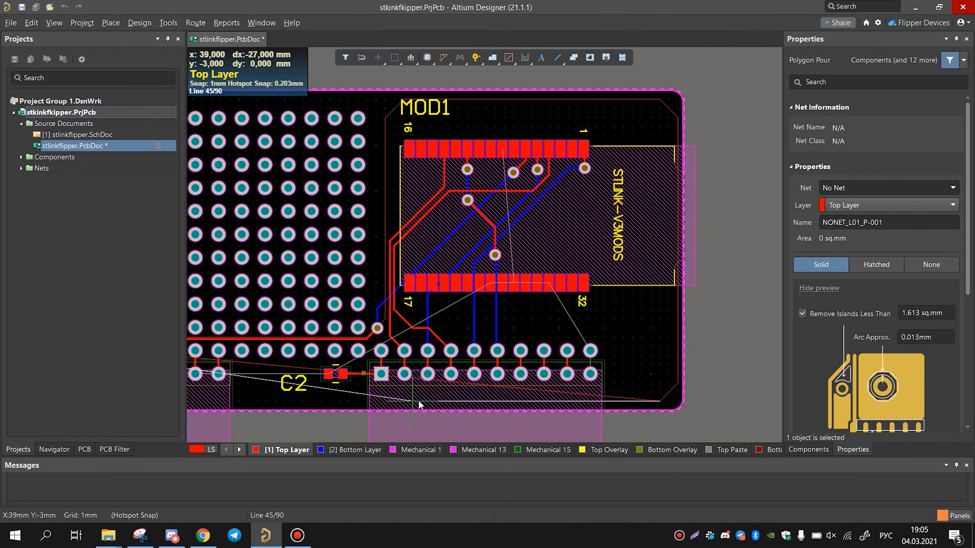
pyautogui.press('space')
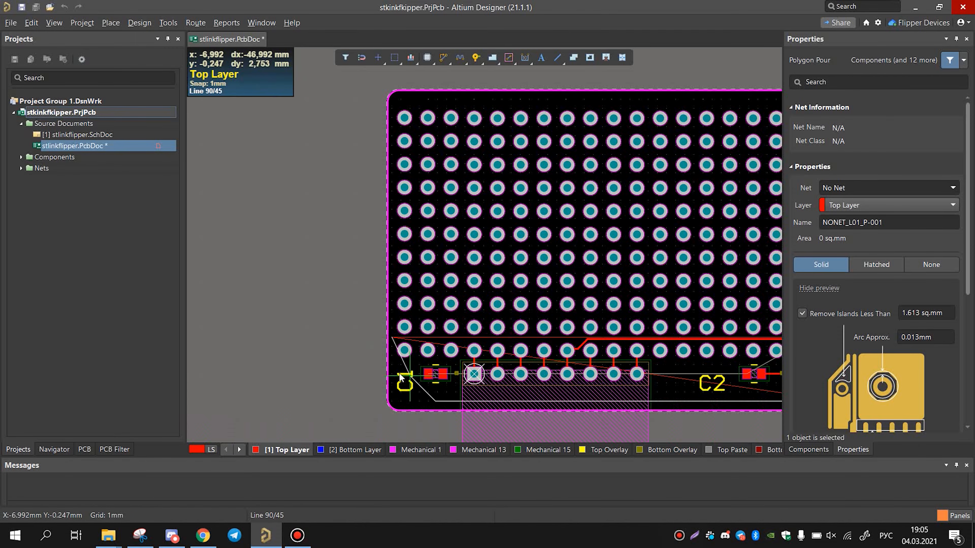
pyautogui.keyDown('ctrl'); pyautogui.scroll(2, 403, 378); pyautogui.keyUp('ctrl')
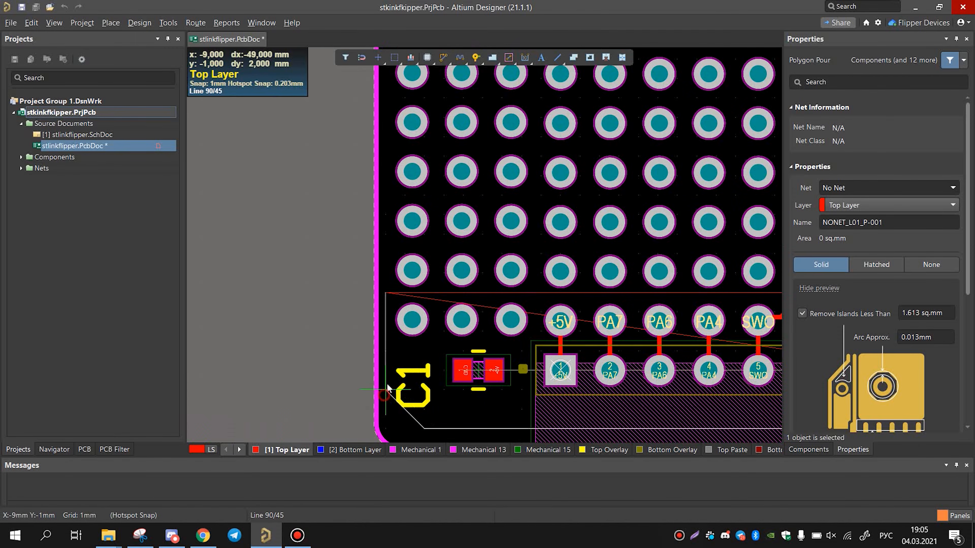
pyautogui.rightClick(397, 302)
pyautogui.click(510, 348)
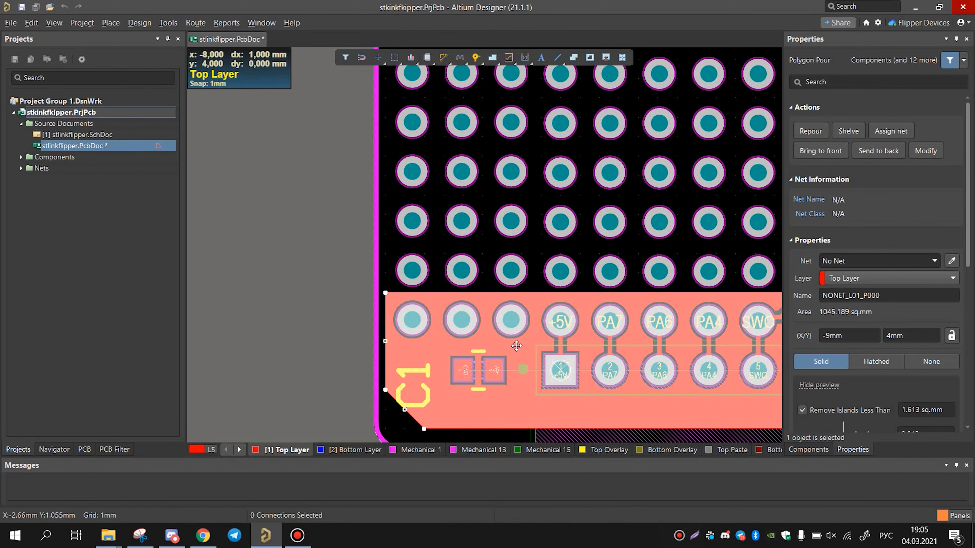
# Step: Assign the new Top Layer polygon pour to the GND net
pyautogui.keyDown('ctrl'); pyautogui.scroll(-5, 510, 348); pyautogui.keyUp('ctrl')
pyautogui.keyDown('ctrl'); pyautogui.scroll(-2, 614, 307); pyautogui.keyUp('ctrl')
pyautogui.keyDown('ctrl'); pyautogui.scroll(3, 670, 307); pyautogui.keyUp('ctrl')
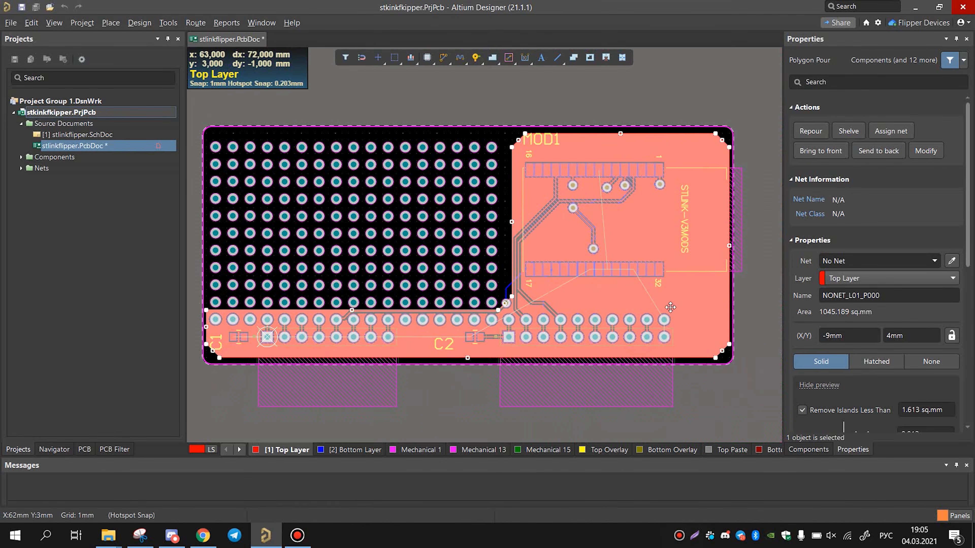
pyautogui.keyDown('ctrl'); pyautogui.scroll(-1, 670, 307); pyautogui.keyUp('ctrl')
pyautogui.moveTo(511, 301); pyautogui.dragTo(550, 310, button='right')
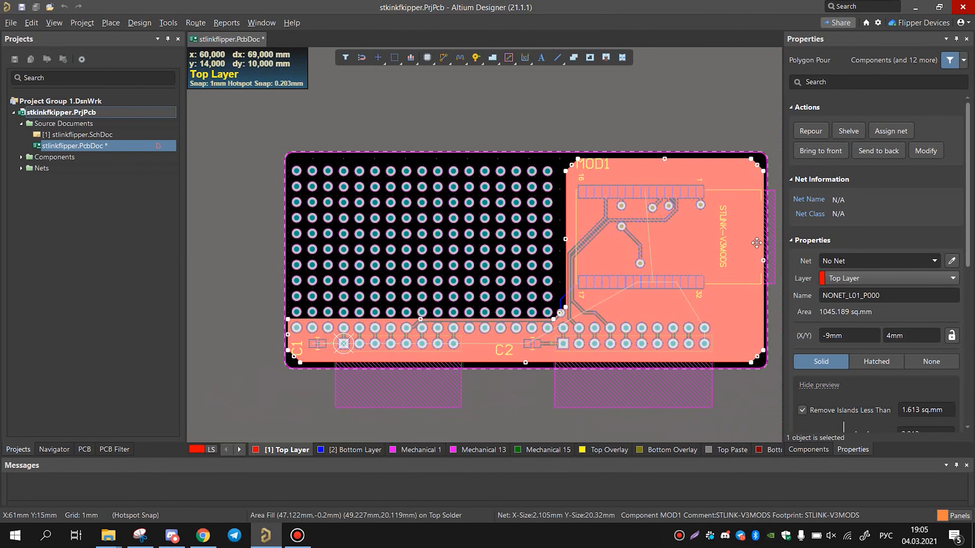
pyautogui.click(935, 260)
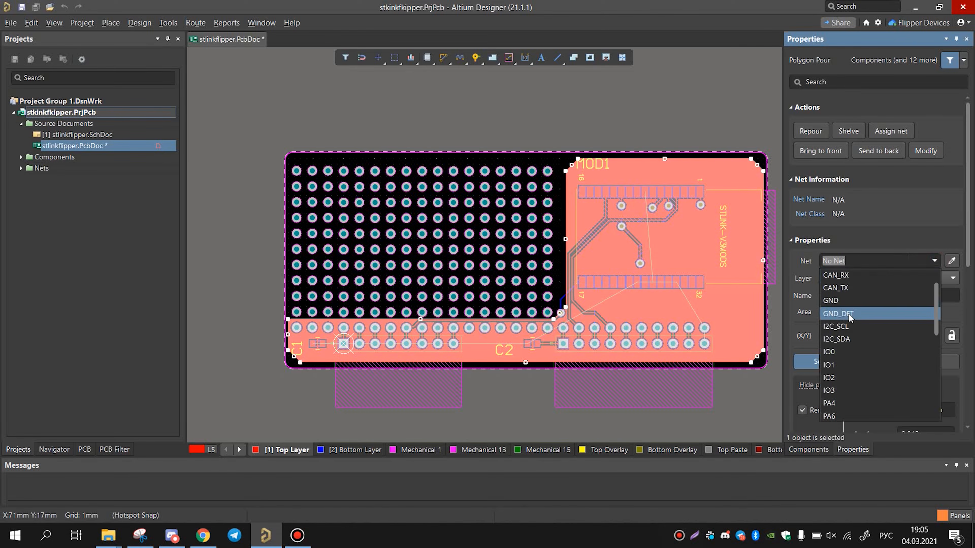
pyautogui.click(841, 300)
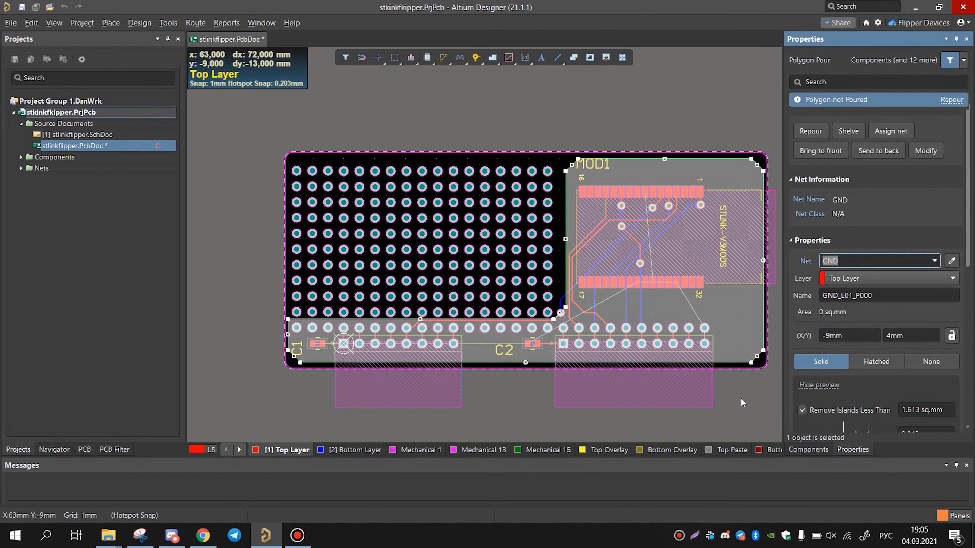
pyautogui.click(660, 263)
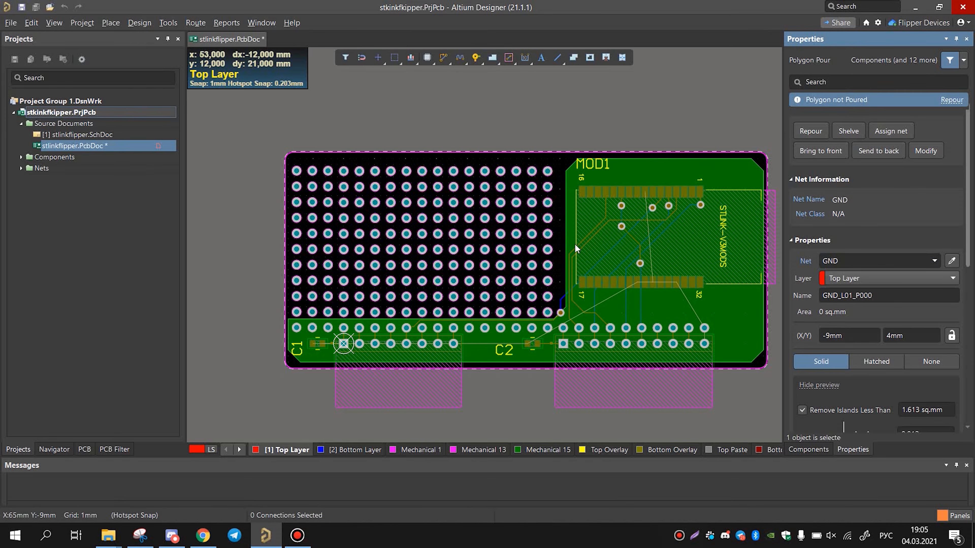
# Step: Repour the GND polygon around the MOD1 and header area
pyautogui.rightClick(571, 211)
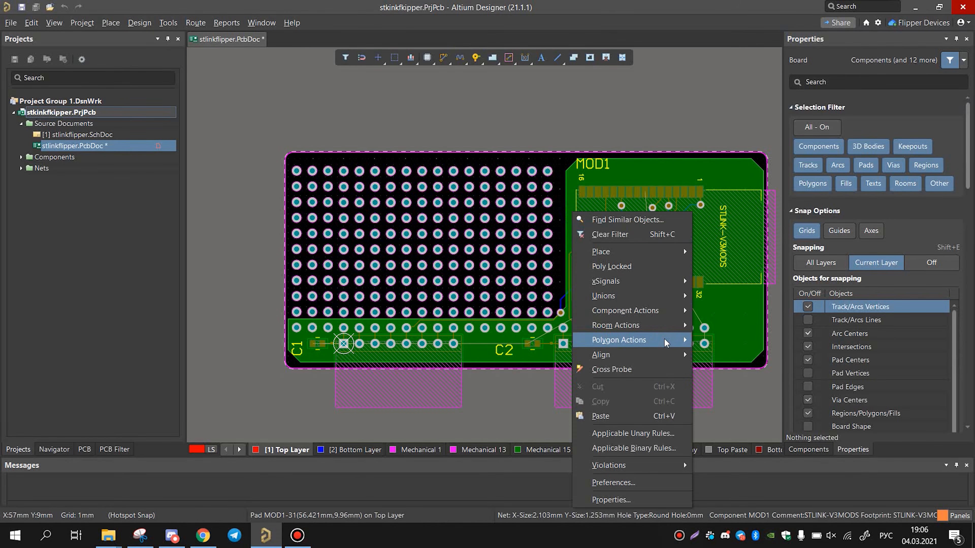
pyautogui.moveTo(665, 343)
pyautogui.click(745, 314)
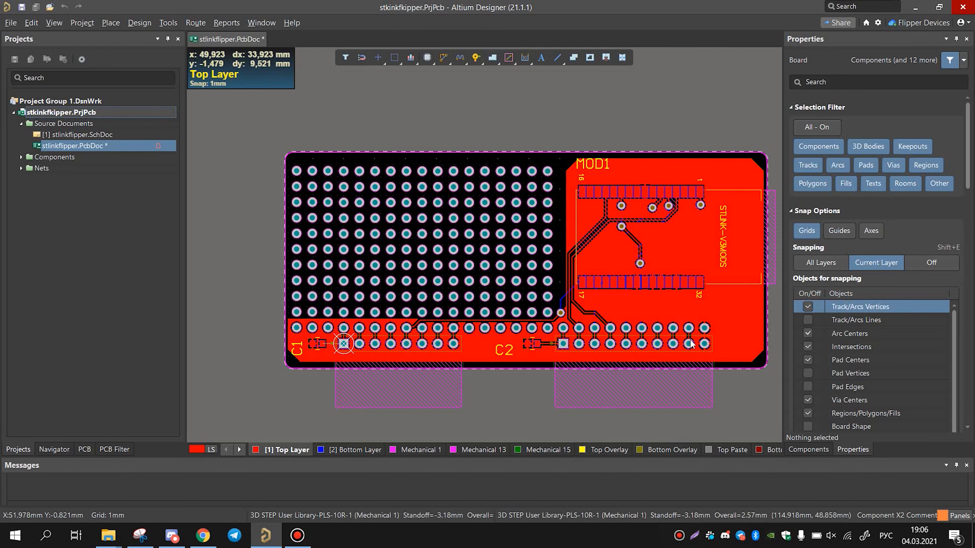
# Step: Inspect how the pour connects to the GND pads at pin 10 of header X2
pyautogui.keyDown('ctrl'); pyautogui.scroll(8, 691, 343); pyautogui.keyUp('ctrl')
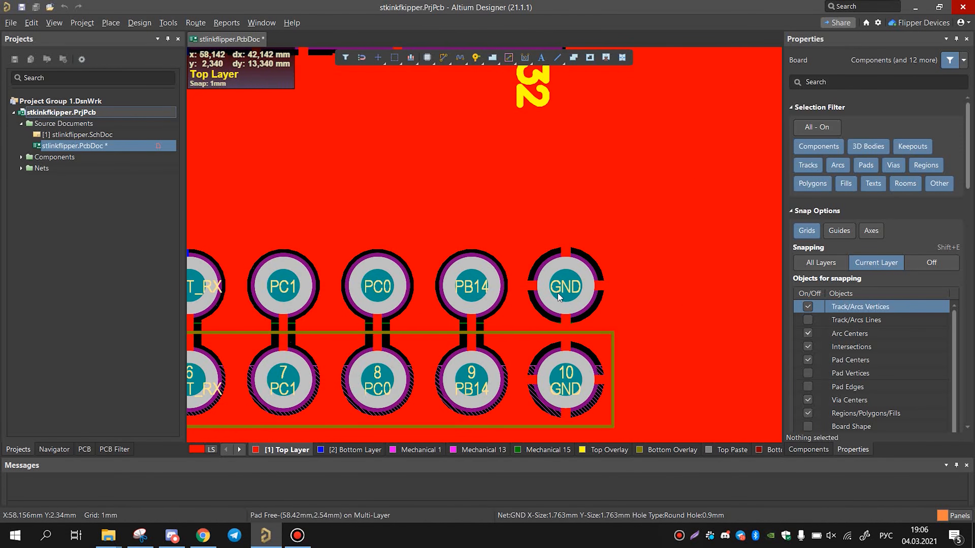
pyautogui.click(580, 298)
pyautogui.keyDown('ctrl'); pyautogui.scroll(-8, 687, 291); pyautogui.keyUp('ctrl')
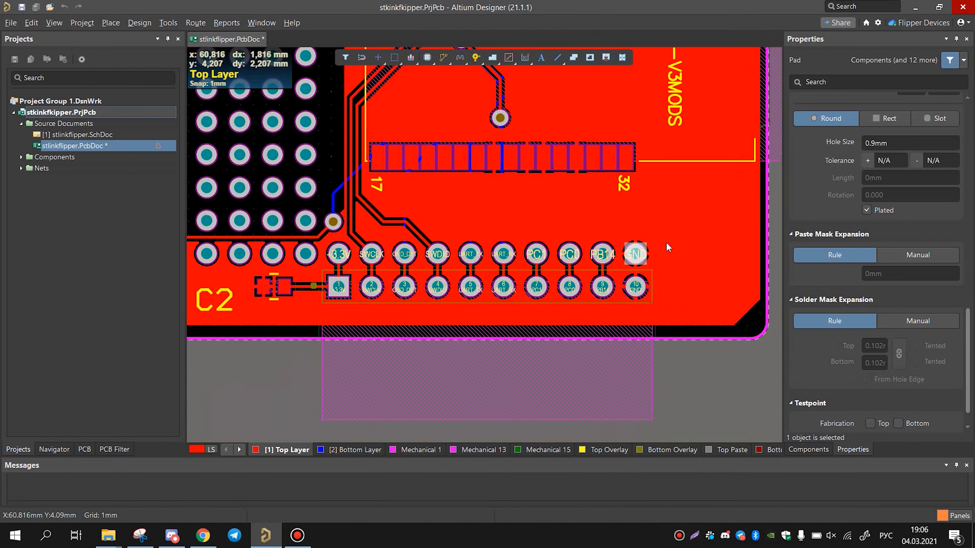
# Step: Select the Top Layer GND polygon pour near C1 and copy it to the clipboard
pyautogui.keyDown('ctrl'); pyautogui.scroll(6, 338, 292); pyautogui.keyUp('ctrl')
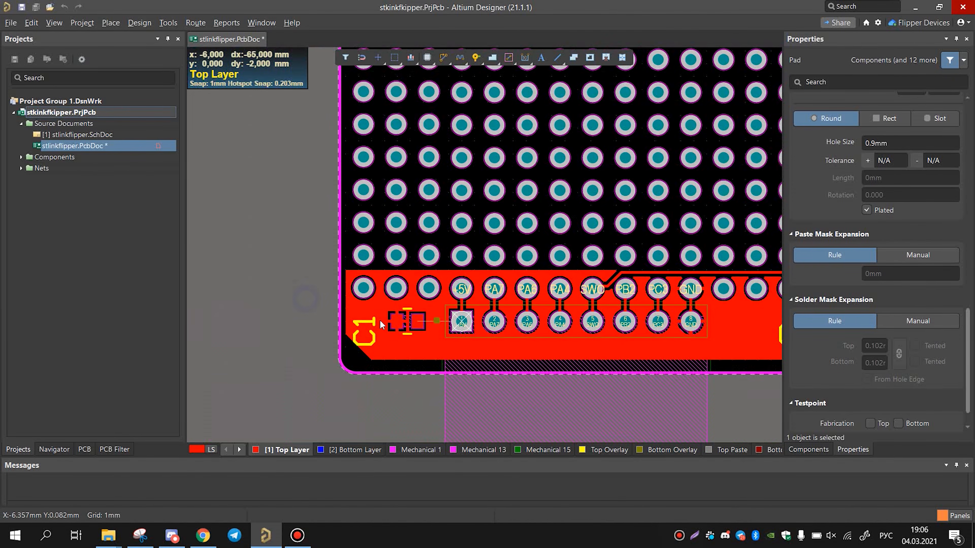
pyautogui.click(382, 352)
pyautogui.keyDown('ctrl'); pyautogui.scroll(-2, 422, 365); pyautogui.keyUp('ctrl')
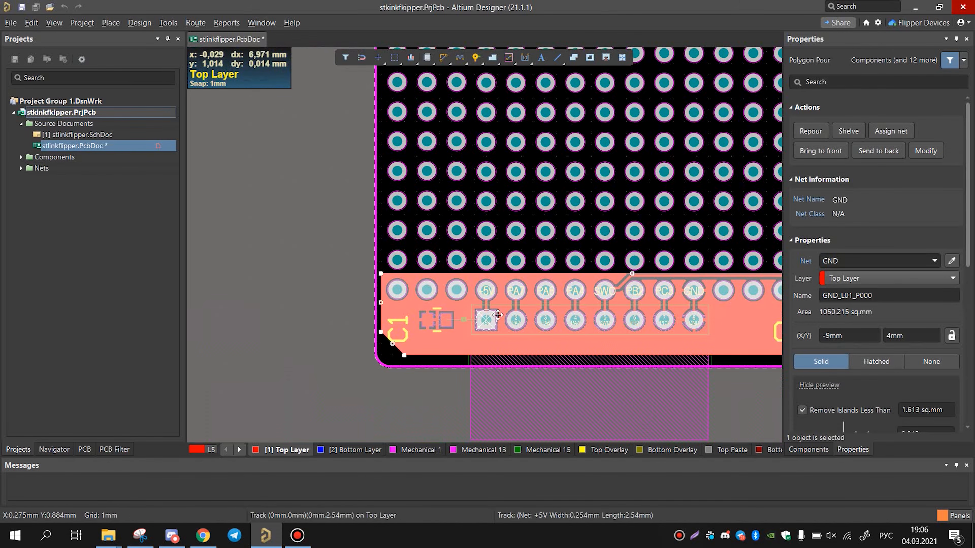
pyautogui.keyDown('ctrl'); pyautogui.scroll(-1, 421, 391); pyautogui.keyUp('ctrl')
pyautogui.keyDown('ctrl'); pyautogui.scroll(3, 393, 308); pyautogui.keyUp('ctrl')
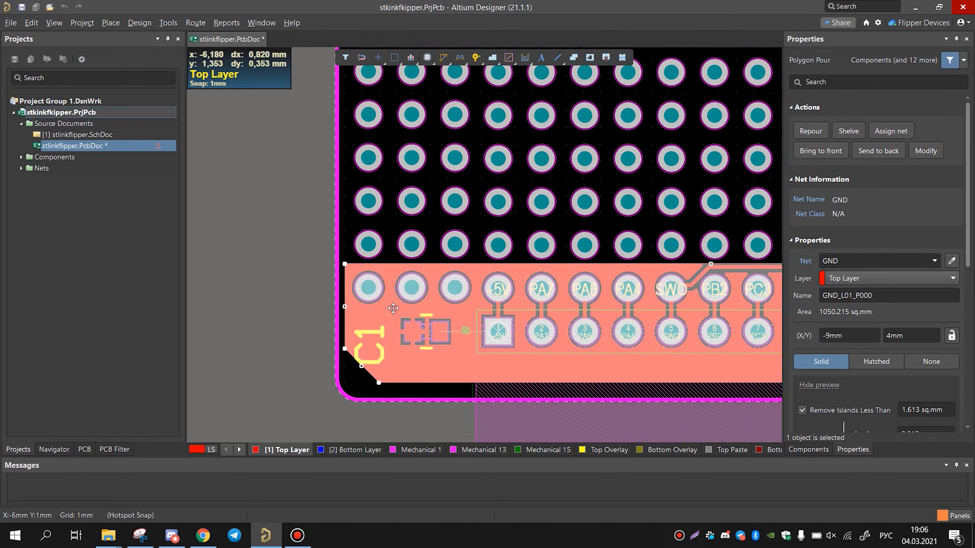
pyautogui.hotkey('ctrl', 'c')
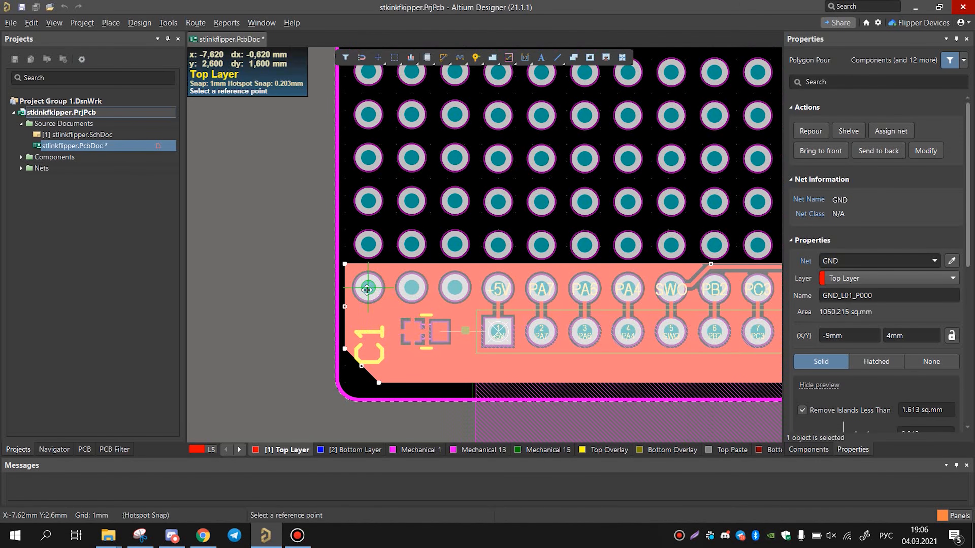
pyautogui.click(277, 299)
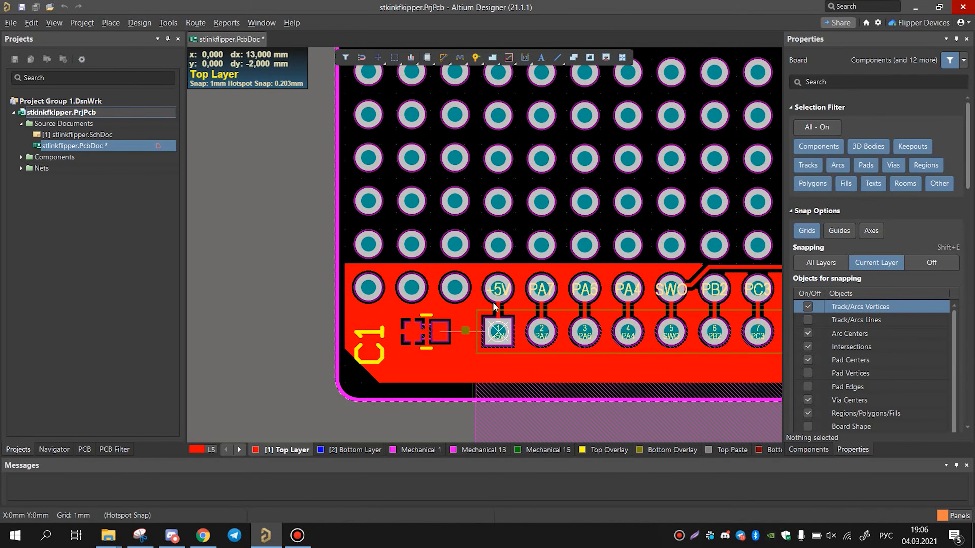
# Step: Paste the copied polygon pour onto the board, using the corner pad above C1 as its reference point
pyautogui.keyDown('ctrl'); pyautogui.scroll(-1, 494, 309); pyautogui.keyUp('ctrl')
pyautogui.keyDown('ctrl'); pyautogui.scroll(3, 377, 294); pyautogui.keyUp('ctrl')
pyautogui.hotkey('ctrl', 'v')
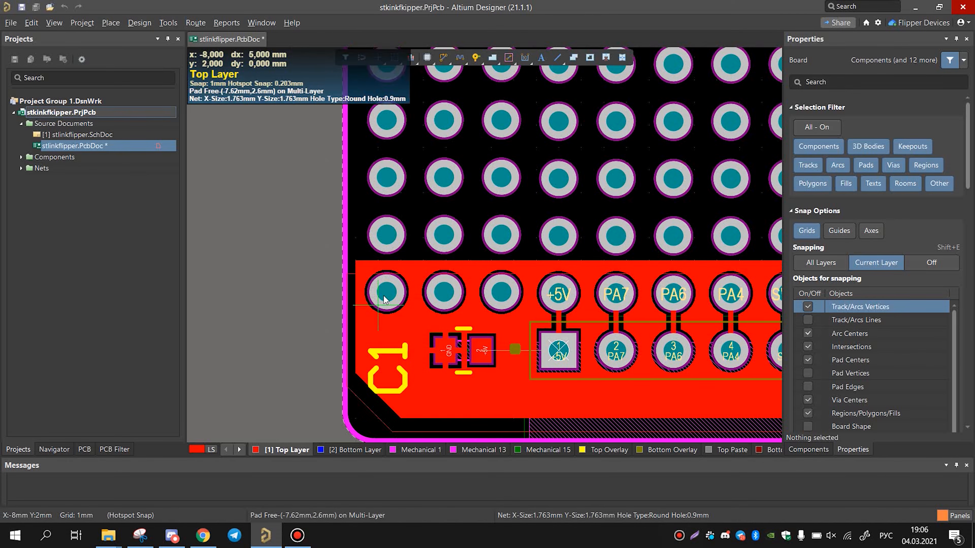
pyautogui.click(387, 292)
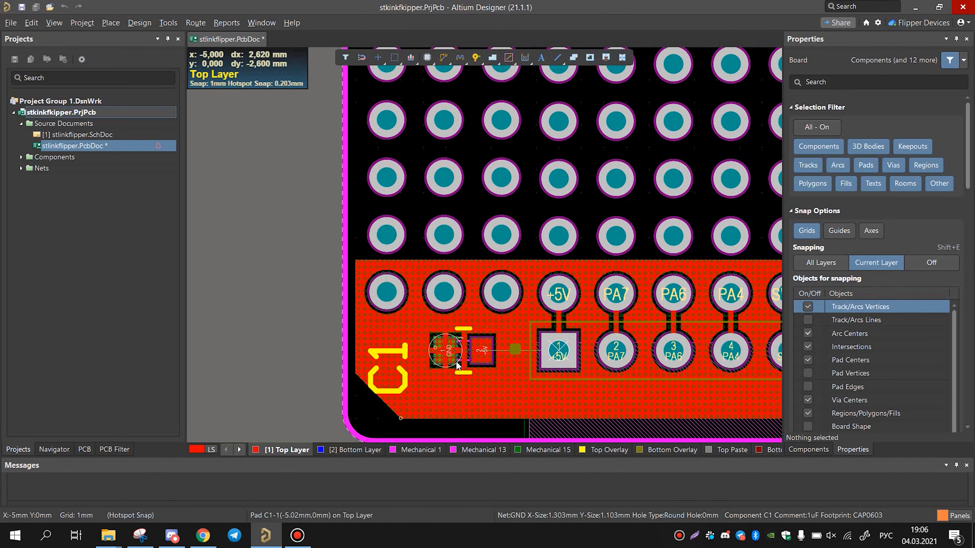
pyautogui.keyDown('ctrl'); pyautogui.scroll(-2, 389, 334); pyautogui.keyUp('ctrl')
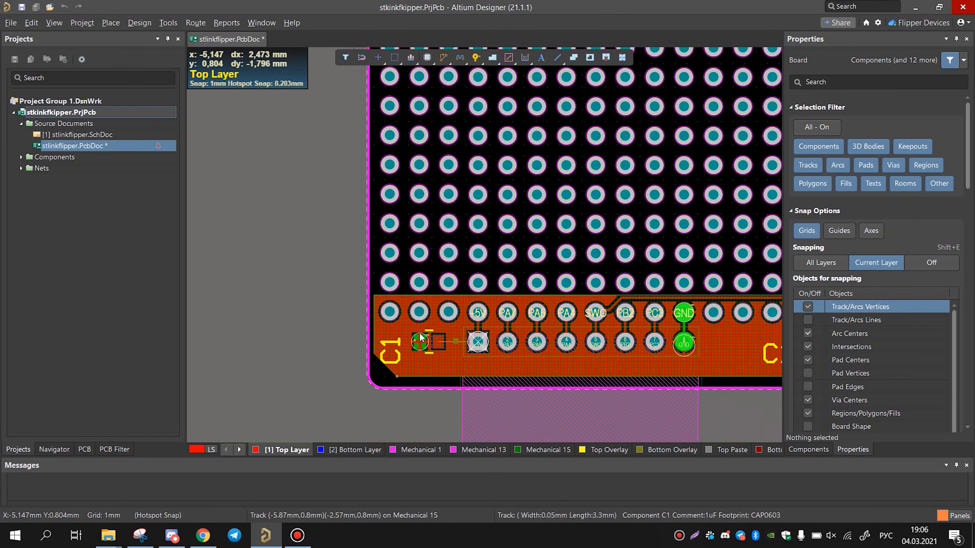
# Step: Move the pasted, unpoured polygon to the Bottom Layer and assign it to the GND net
pyautogui.click(403, 330)
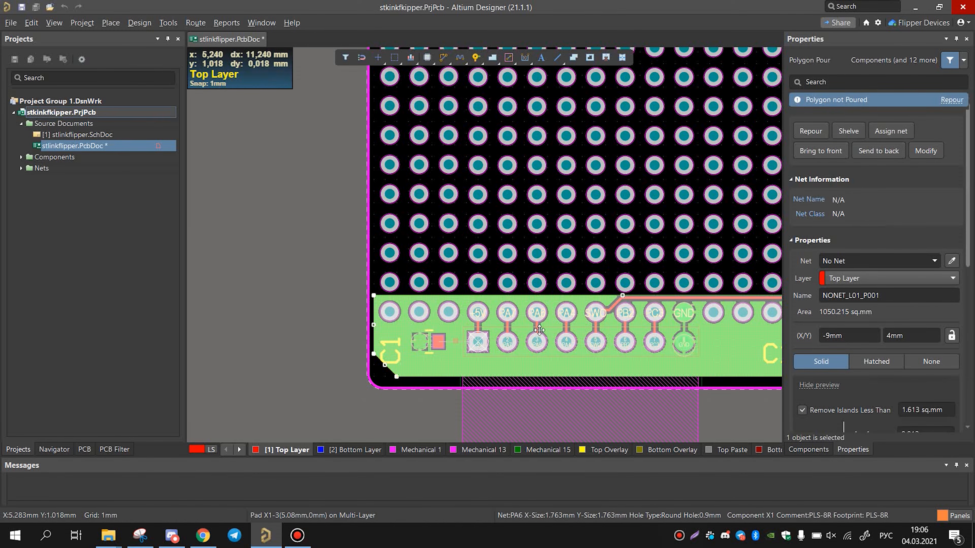
pyautogui.keyDown('ctrl'); pyautogui.scroll(-3, 539, 330); pyautogui.keyUp('ctrl')
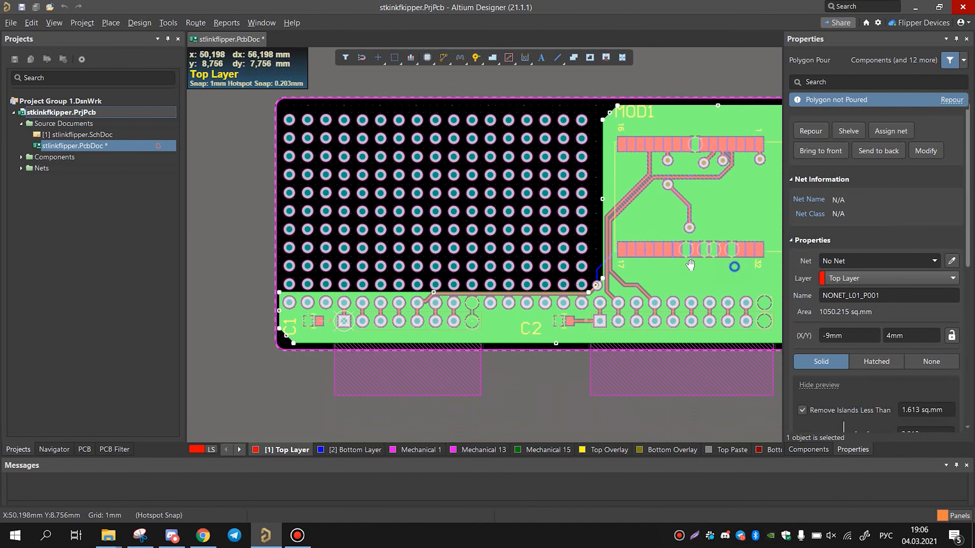
pyautogui.click(868, 279)
pyautogui.click(851, 307)
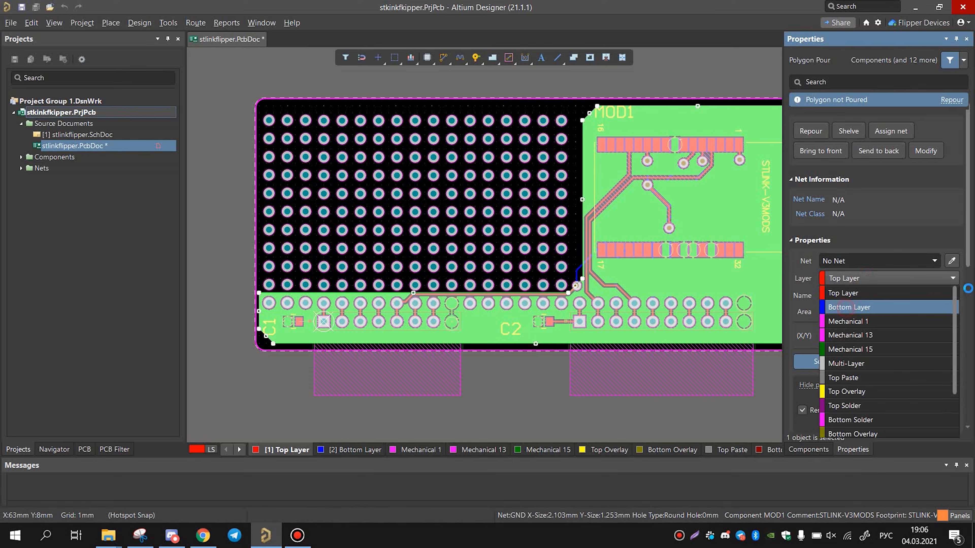
pyautogui.click(934, 261)
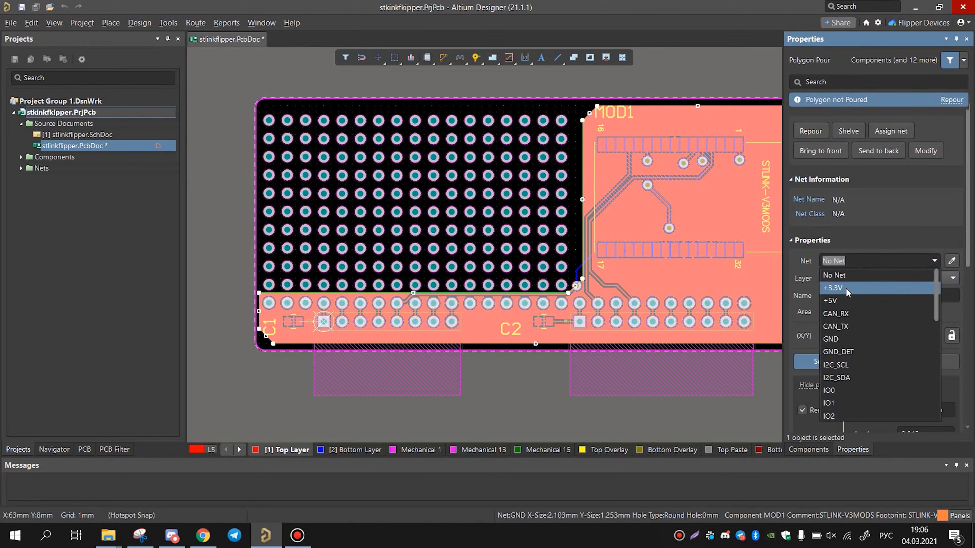
pyautogui.click(832, 340)
pyautogui.keyDown('ctrl'); pyautogui.scroll(-2, 595, 224); pyautogui.keyUp('ctrl')
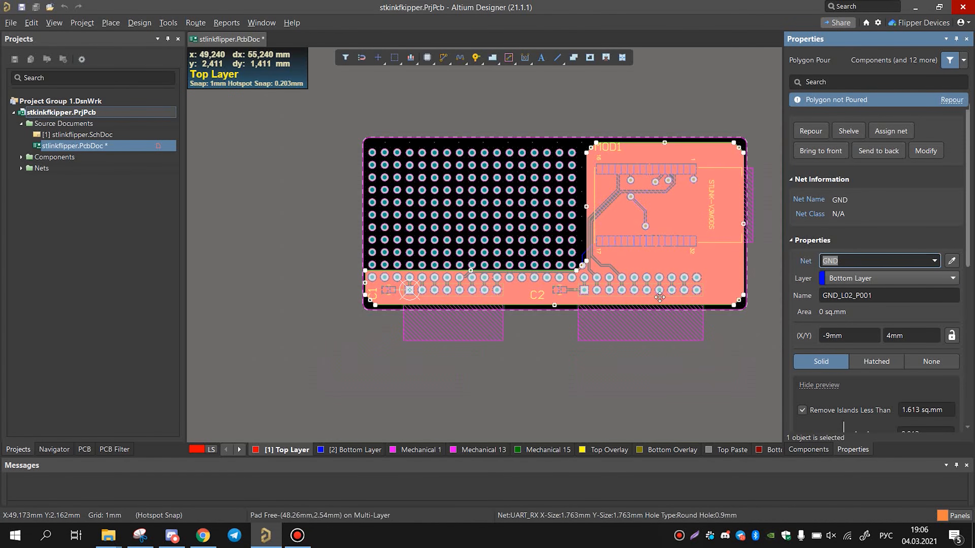
# Step: Repour the polygons so that the new Bottom Layer GND pour is generated
pyautogui.click(665, 268)
pyautogui.keyDown('ctrl'); pyautogui.scroll(2, 609, 248); pyautogui.keyUp('ctrl')
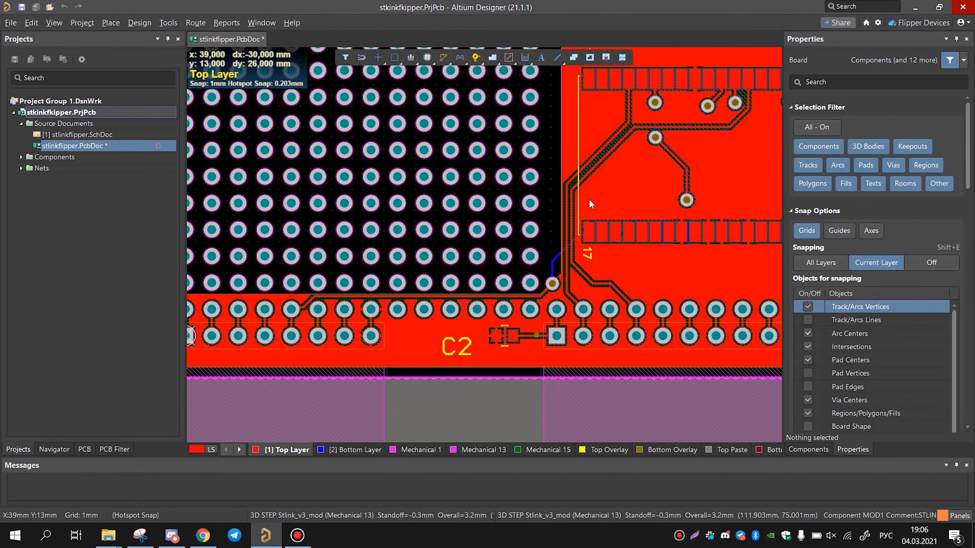
pyautogui.rightClick(589, 193)
pyautogui.moveTo(685, 310)
pyautogui.click(729, 316)
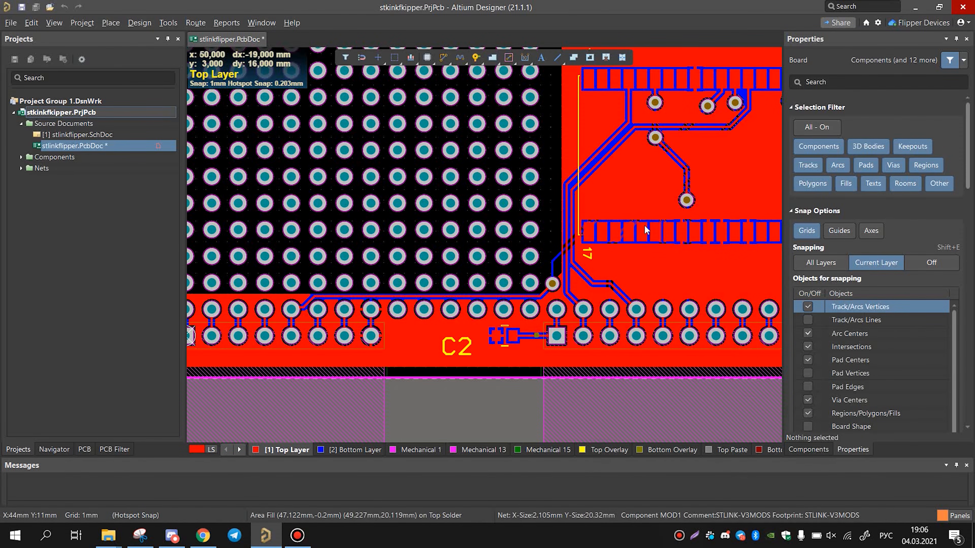
# Step: Save the PCB document and run the design rule check with the existing report options
pyautogui.keyDown('ctrl'); pyautogui.scroll(-2, 639, 229); pyautogui.keyUp('ctrl')
pyautogui.keyDown('ctrl'); pyautogui.scroll(-3, 568, 284); pyautogui.keyUp('ctrl')
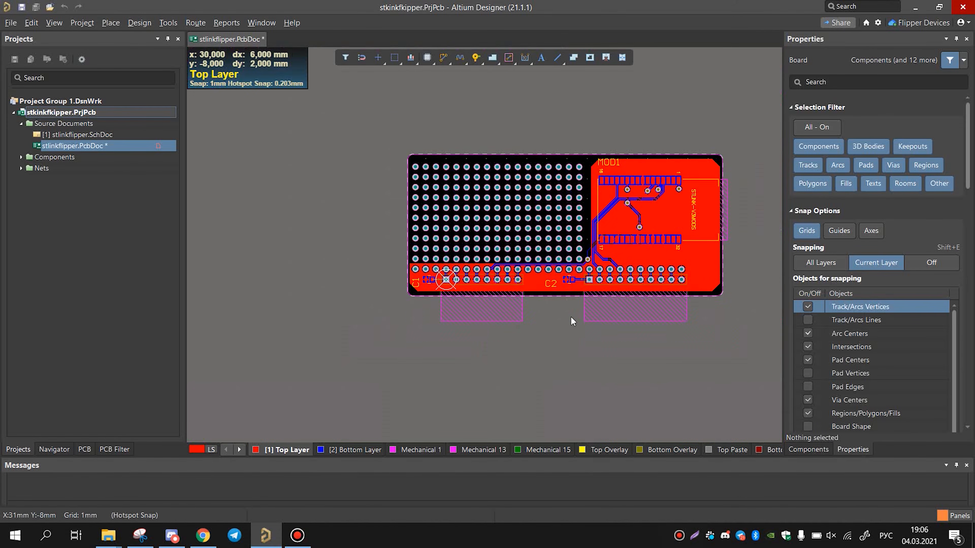
pyautogui.moveTo(570, 317); pyautogui.dragTo(536, 344, button='right')
pyautogui.keyDown('ctrl'); pyautogui.scroll(1, 555, 274); pyautogui.keyUp('ctrl')
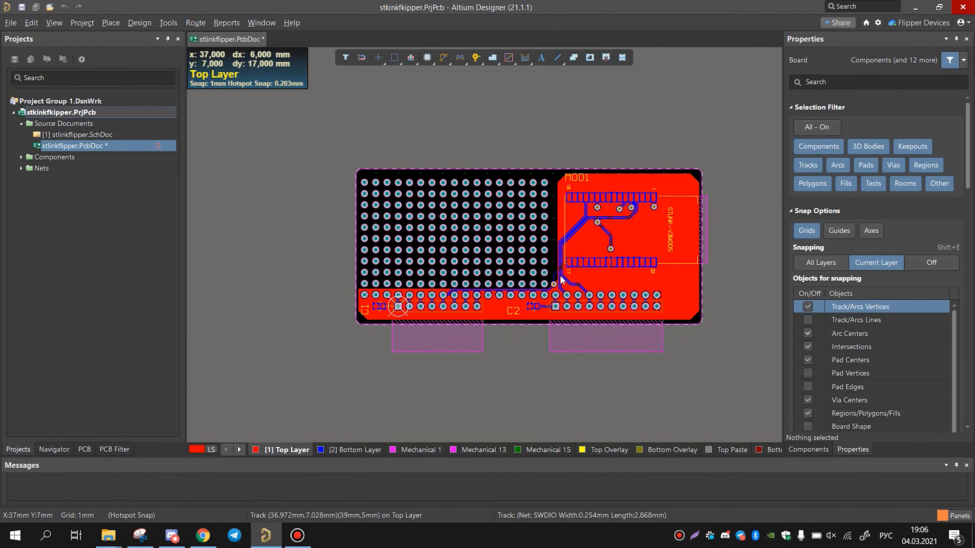
pyautogui.hotkey('ctrl', 's')
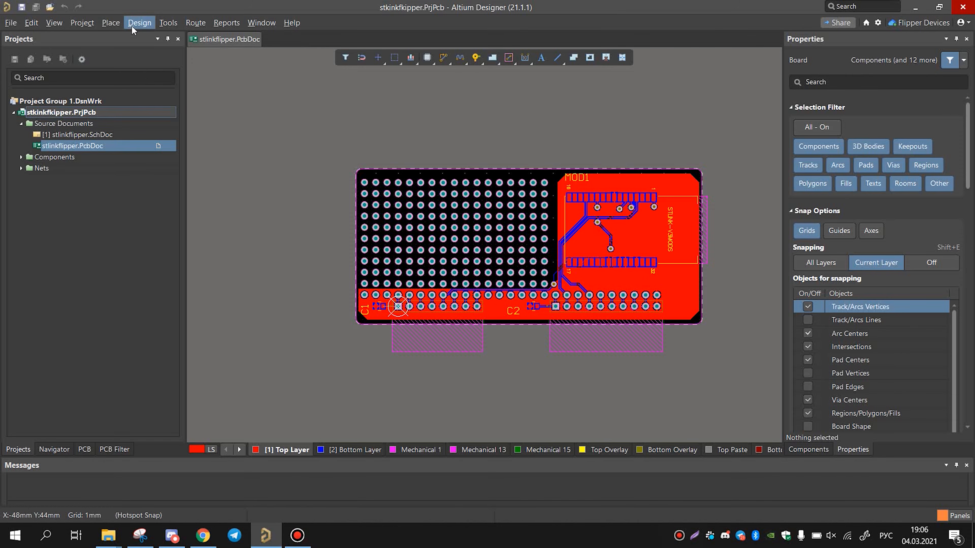
pyautogui.click(137, 23)
pyautogui.moveTo(169, 24)
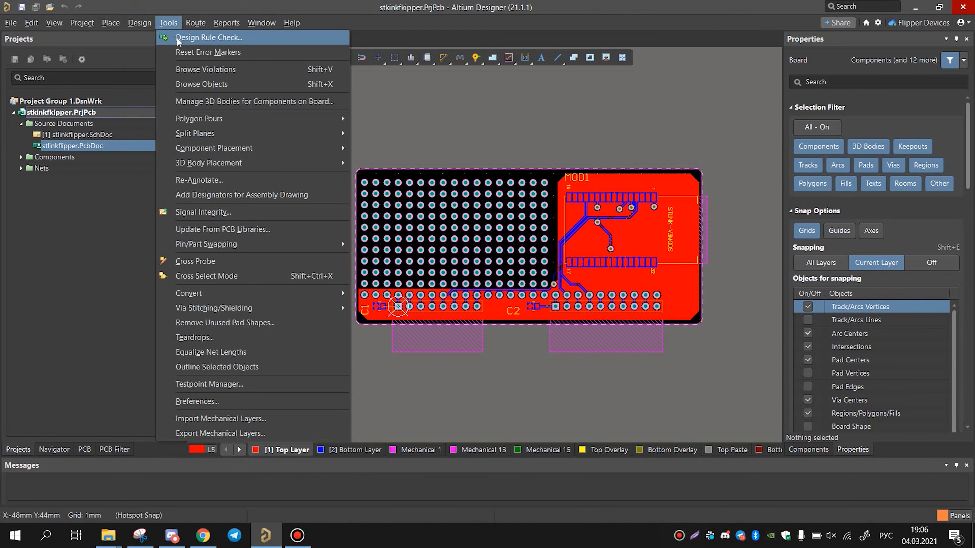
pyautogui.click(184, 38)
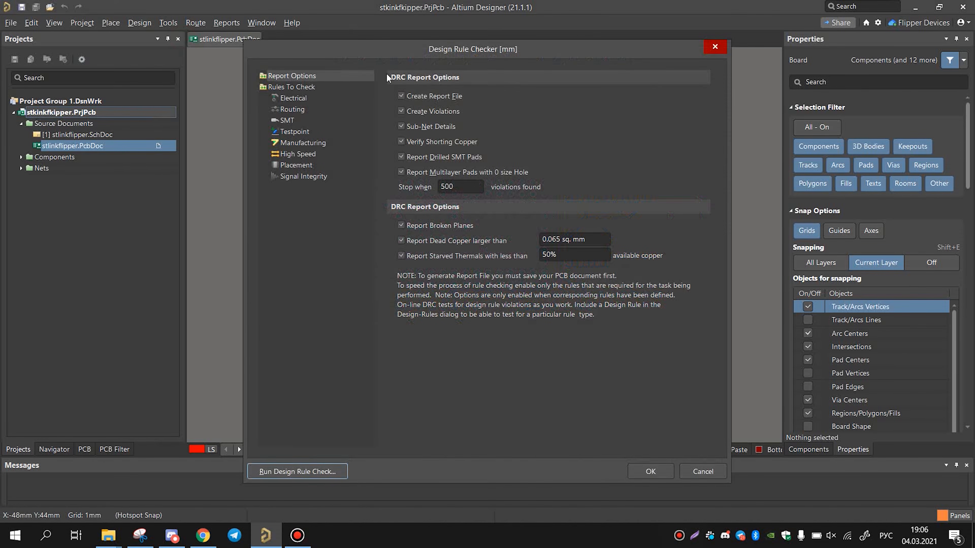
pyautogui.click(286, 472)
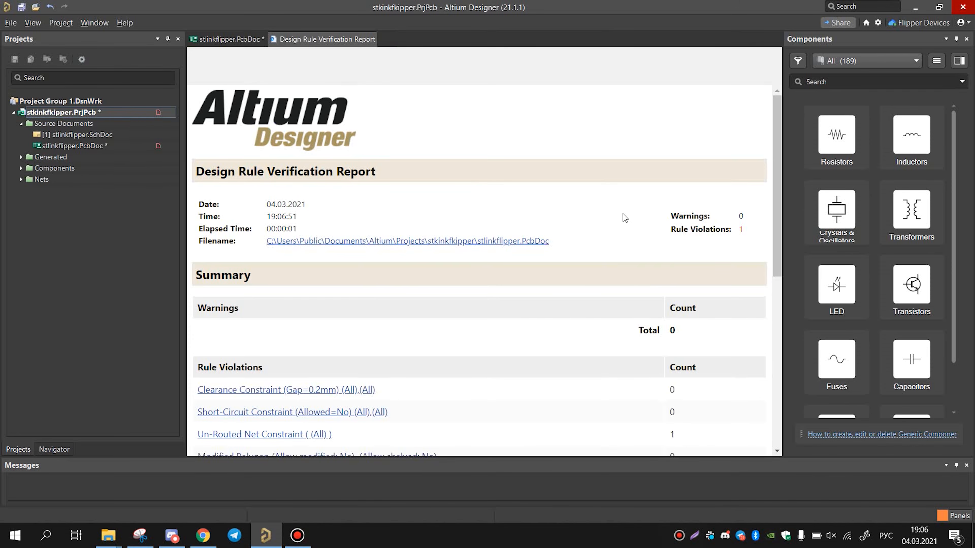
# Step: Review the rule violation list in the Design Rule Verification Report and return to the PCB document
pyautogui.scroll(-2, 477, 223)
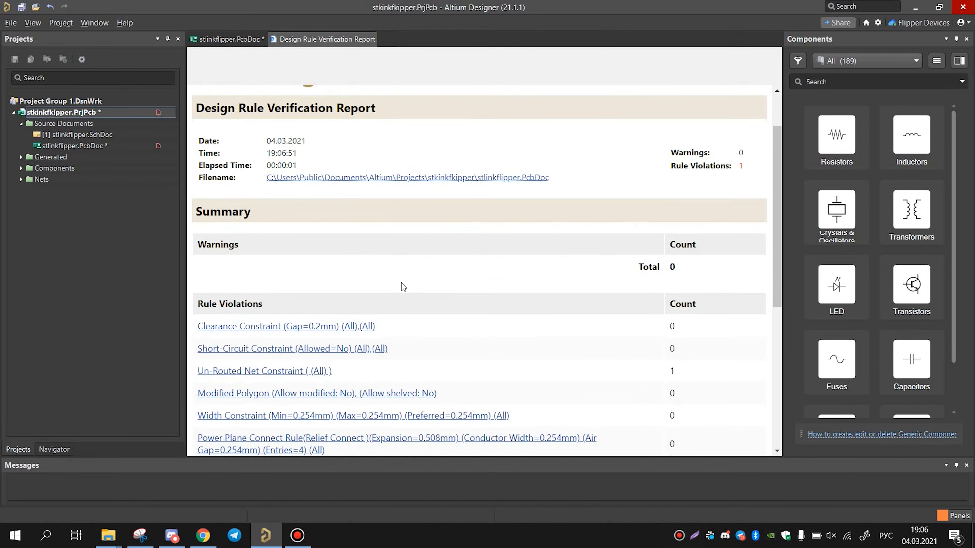
pyautogui.scroll(-4, 401, 287)
pyautogui.click(215, 43)
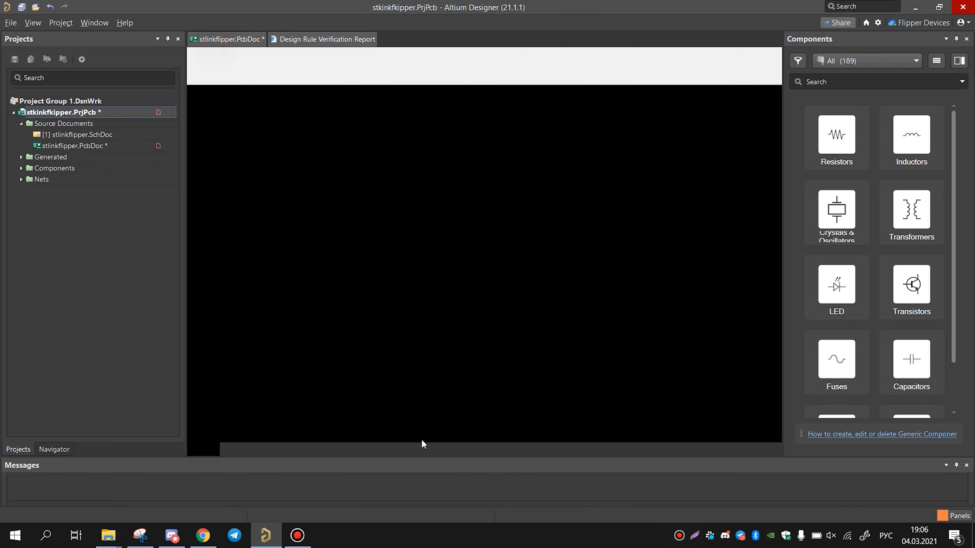
pyautogui.click(335, 39)
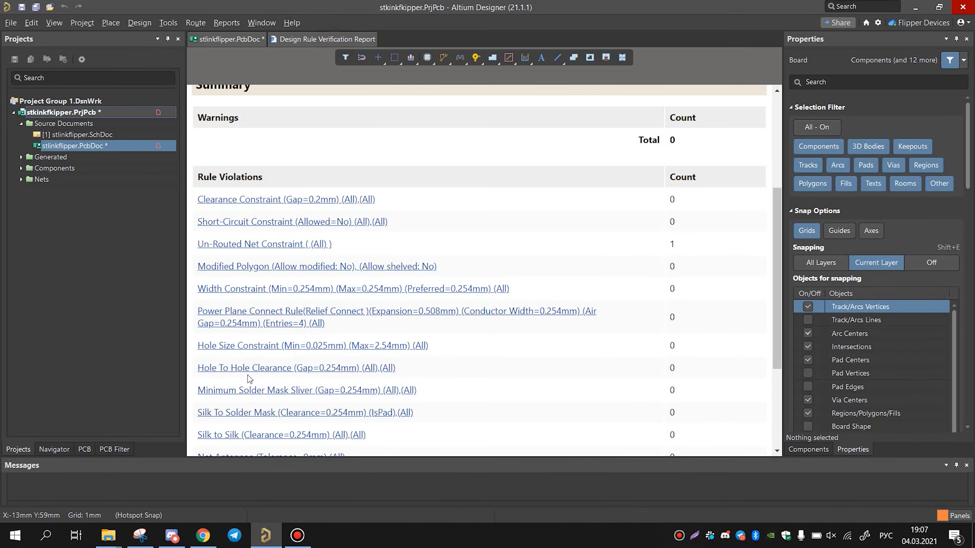
pyautogui.scroll(-2, 257, 282)
pyautogui.click(235, 40)
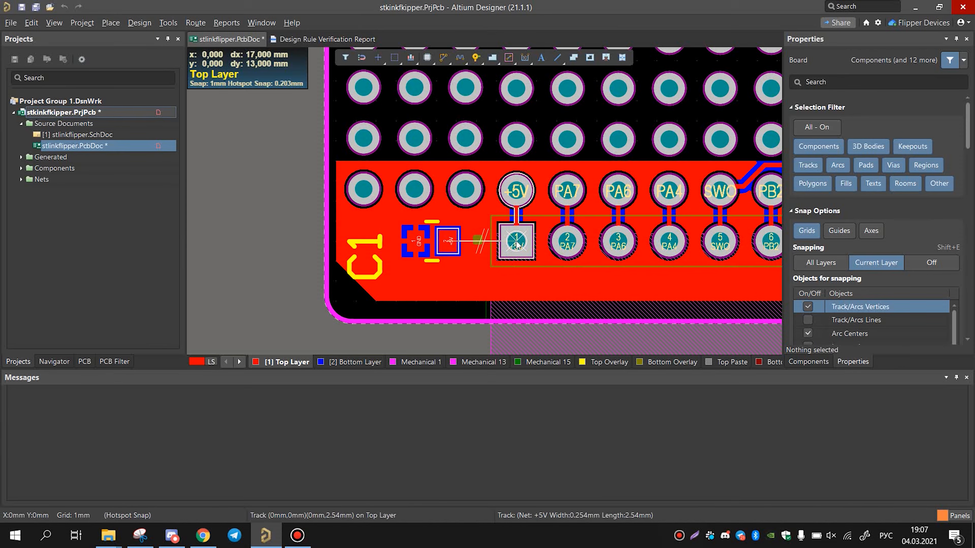
# Step: Route a +5V track on the Top Layer from pin 1 of header X1 to pad 2 of C1
pyautogui.keyDown('ctrl'); pyautogui.scroll(1, 551, 278); pyautogui.keyUp('ctrl')
pyautogui.keyDown('ctrl'); pyautogui.scroll(1, 551, 279); pyautogui.keyUp('ctrl')
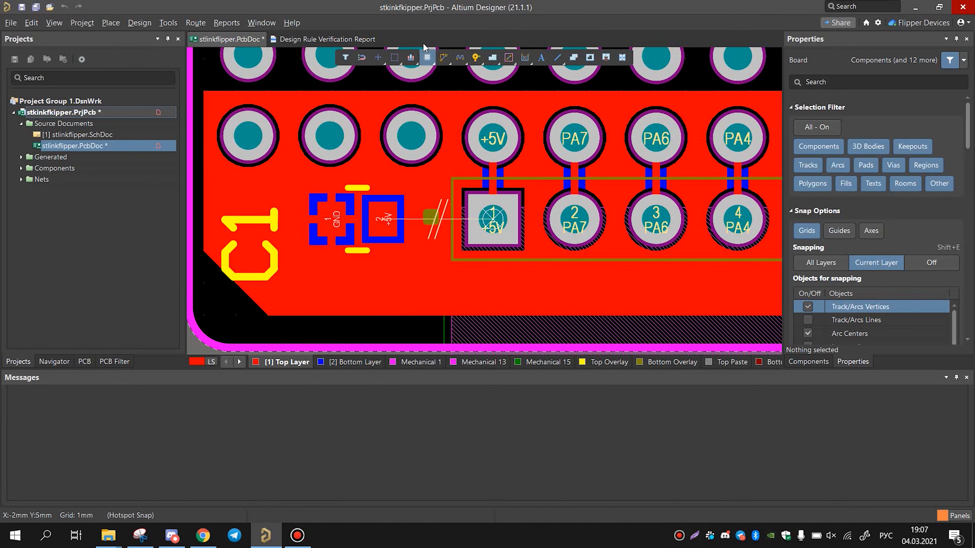
pyautogui.rightClick(433, 223)
pyautogui.moveTo(498, 263)
pyautogui.click(584, 315)
pyautogui.click(493, 219)
pyautogui.click(383, 218)
pyautogui.rightClick(452, 217)
# Step: Repour the GND polygons around the new +5V track at C1
pyautogui.keyDown('ctrl'); pyautogui.scroll(-2, 434, 204); pyautogui.keyUp('ctrl')
pyautogui.rightClick(426, 192)
pyautogui.moveTo(511, 324)
pyautogui.click(590, 311)
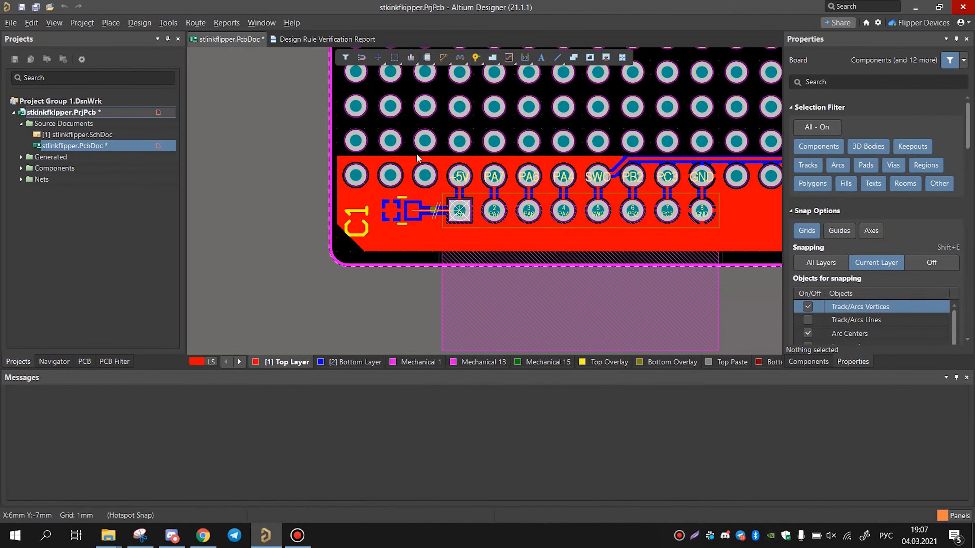
pyautogui.keyDown('ctrl'); pyautogui.scroll(4, 460, 210); pyautogui.keyUp('ctrl')
pyautogui.keyDown('ctrl'); pyautogui.scroll(-5, 410, 251); pyautogui.keyUp('ctrl')
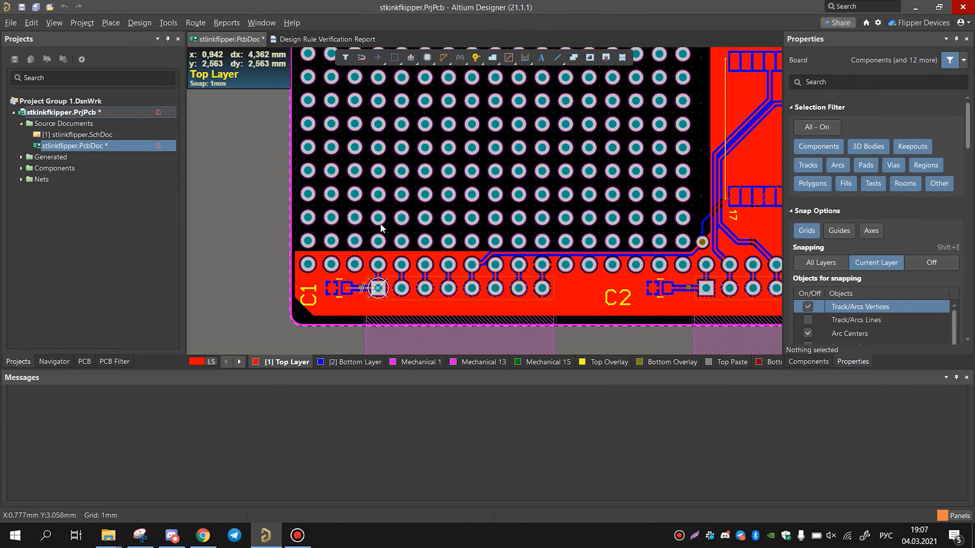
# Step: Rerun the design rule check, then return from the report to a view of the whole board
pyautogui.click(139, 23)
pyautogui.click(168, 22)
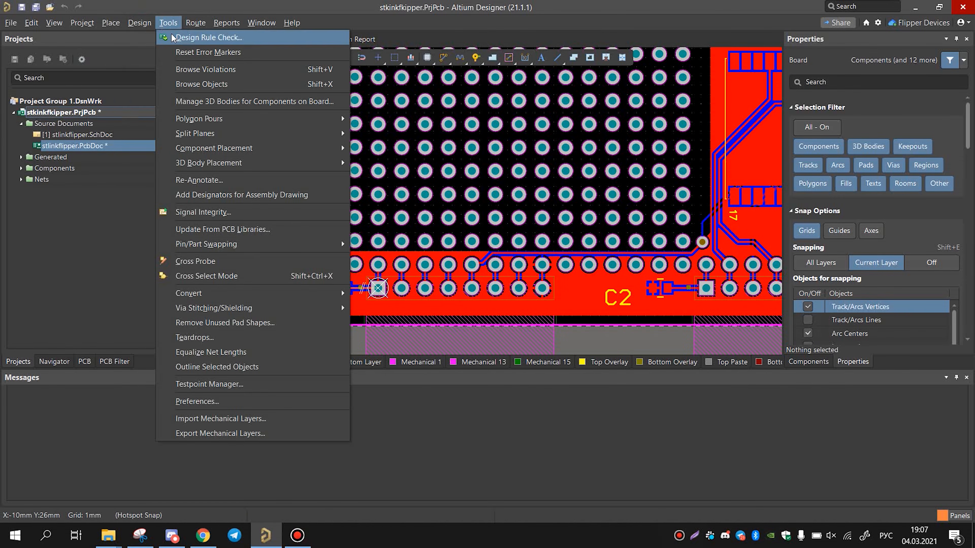
pyautogui.click(207, 35)
pyautogui.click(332, 470)
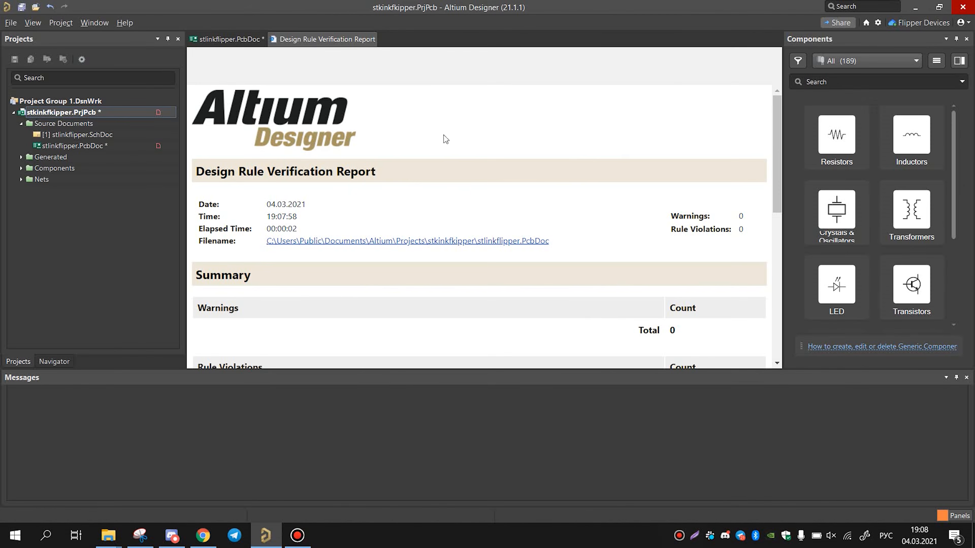
pyautogui.click(227, 40)
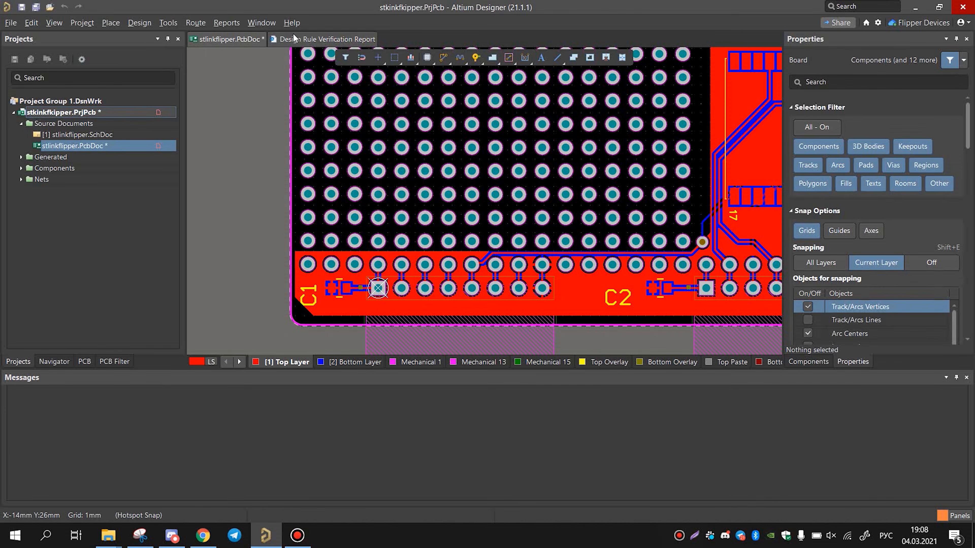
pyautogui.keyDown('ctrl'); pyautogui.scroll(-3, 431, 149); pyautogui.keyUp('ctrl')
pyautogui.moveTo(475, 280); pyautogui.dragTo(447, 334, button='right')
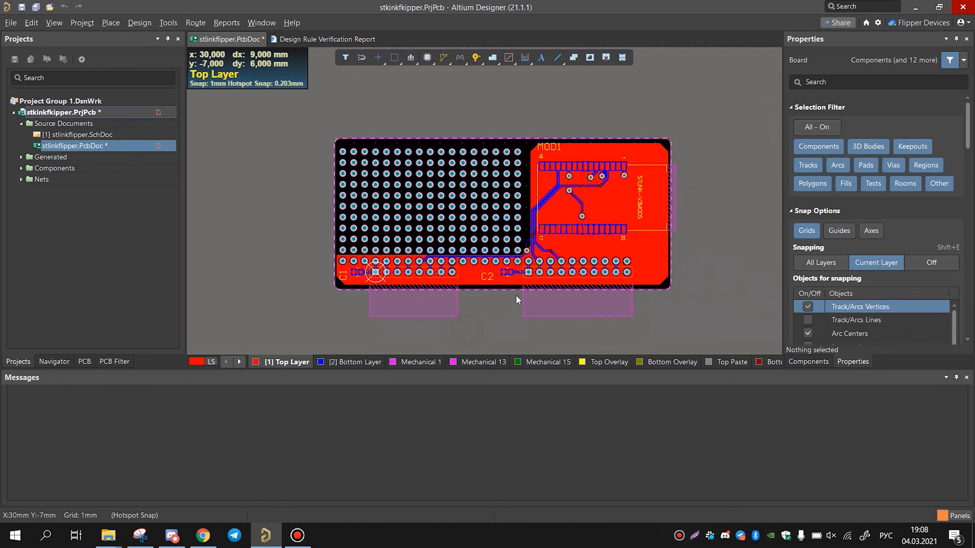
pyautogui.keyDown('ctrl'); pyautogui.scroll(1, 477, 261); pyautogui.keyUp('ctrl')
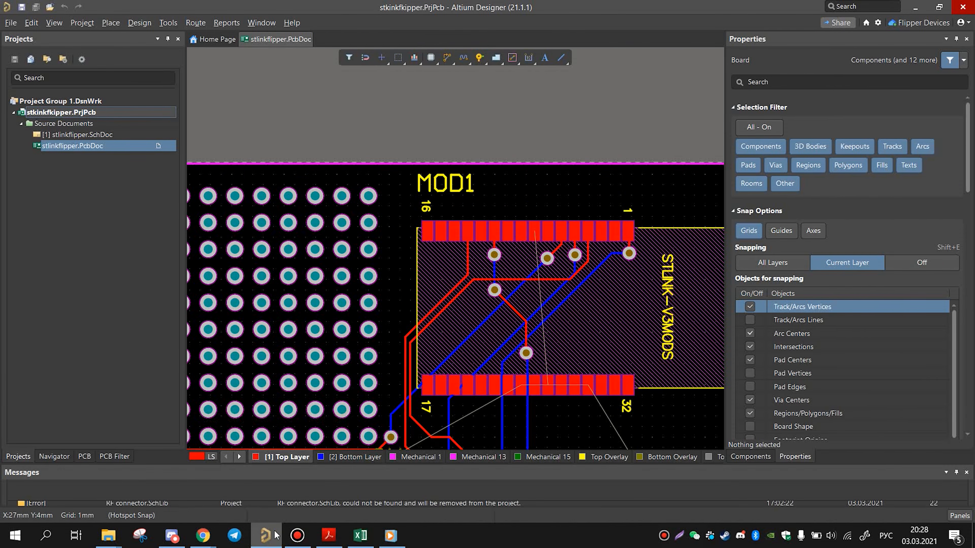
# Step: Switch to Chrome and read the STLINK-V3MODS 32-pin edge connector table, including the CAN, I2C and GPIO bridge pins
pyautogui.click(202, 535)
pyautogui.scroll(2, 786, 357)
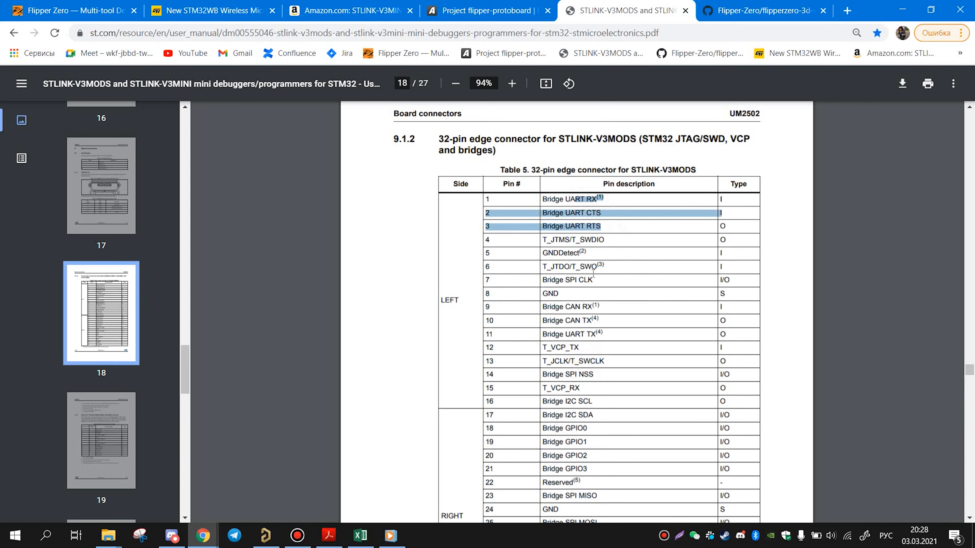
pyautogui.click(557, 310)
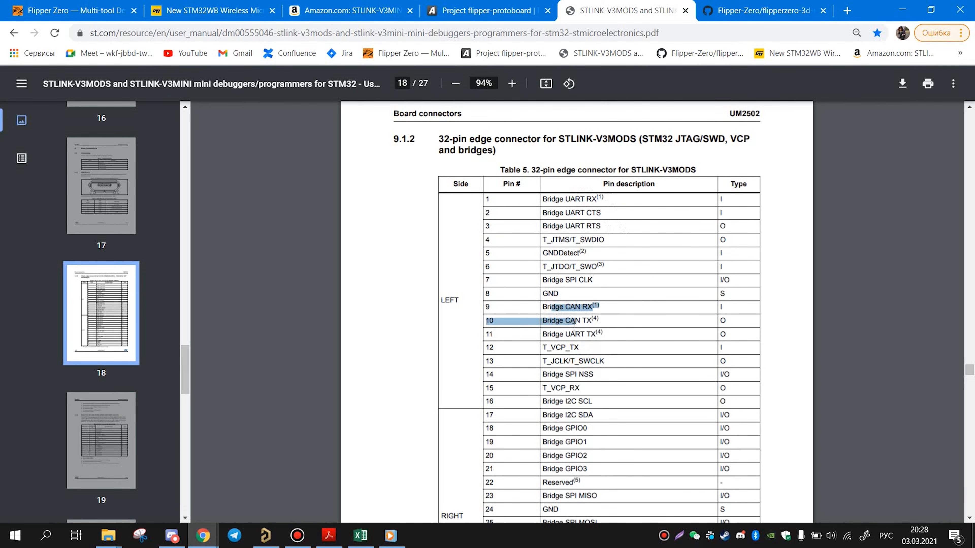
pyautogui.moveTo(556, 416); pyautogui.dragTo(609, 378)
pyautogui.scroll(-3, 557, 429)
pyautogui.click(625, 437)
pyautogui.scroll(3, 674, 292)
# Step: Open the flipper-protoboard project and examine the labelled header groups around the debugger module in its 3D view
pyautogui.click(501, 14)
pyautogui.moveTo(474, 277); pyautogui.dragTo(855, 361)
pyautogui.scroll(-2, 629, 274)
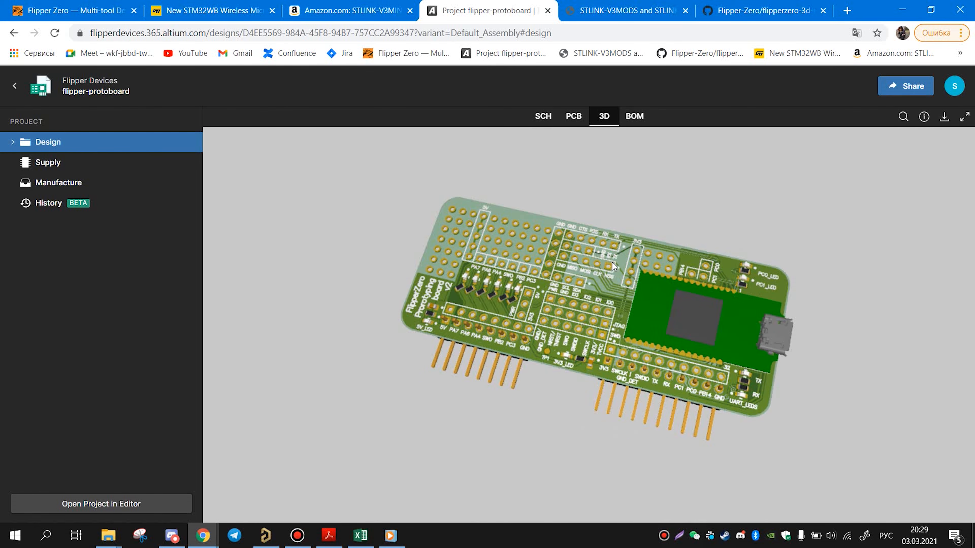
pyautogui.scroll(4, 612, 262)
pyautogui.scroll(4, 626, 244)
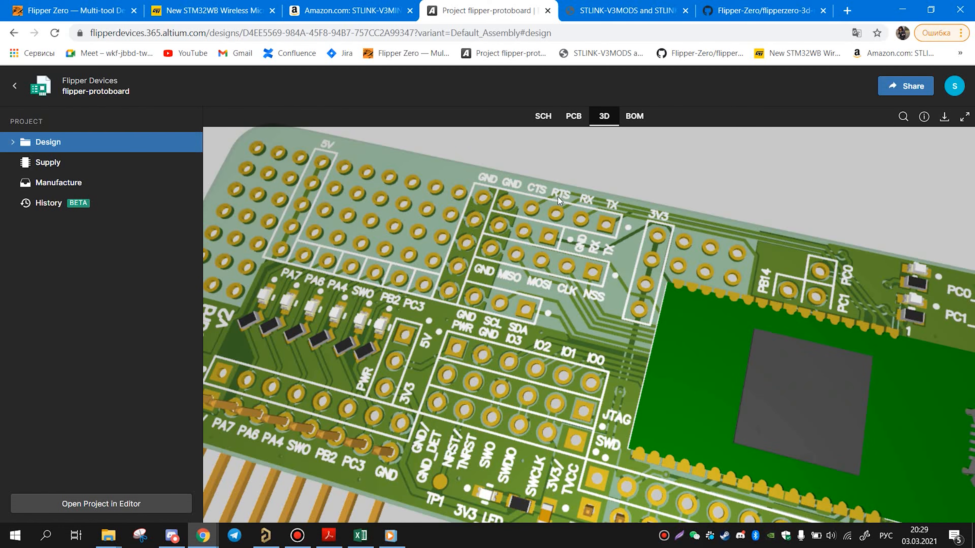
pyautogui.moveTo(626, 260)
pyautogui.mouseDown()
pyautogui.moveTo(637, 290)
pyautogui.moveTo(629, 298)
pyautogui.mouseUp()
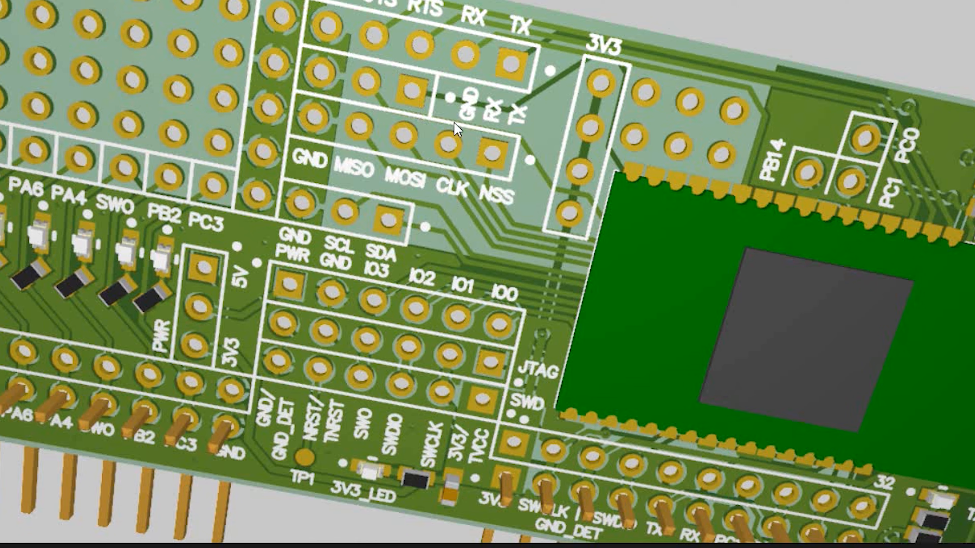
pyautogui.scroll(-2, 485, 395)
pyautogui.scroll(-2, 512, 364)
pyautogui.moveTo(743, 466); pyautogui.dragTo(782, 412)
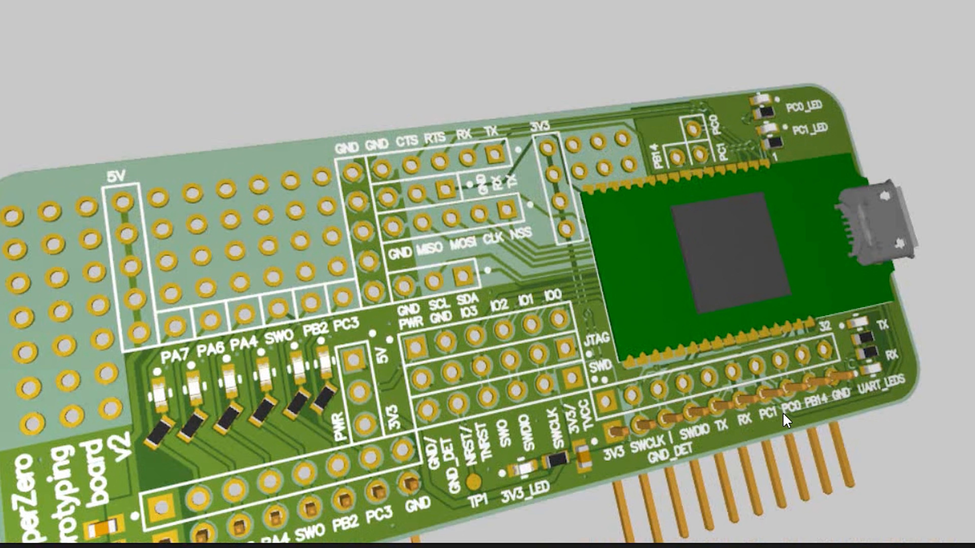
pyautogui.scroll(-2, 782, 413)
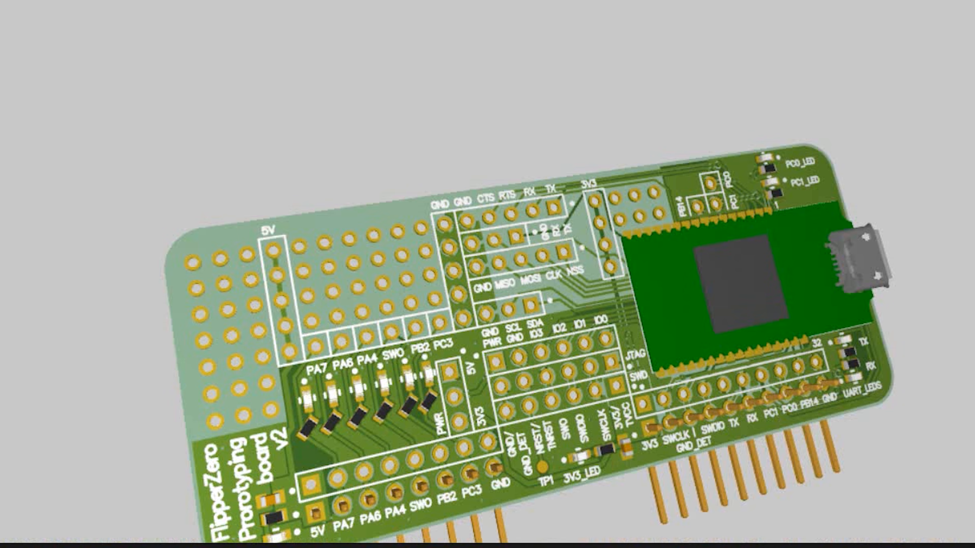
# Step: Examine the prototyping board's 3D model with its pin headers fitted, viewing it from several angles
pyautogui.scroll(3, 260, 215)
pyautogui.scroll(-3, 277, 214)
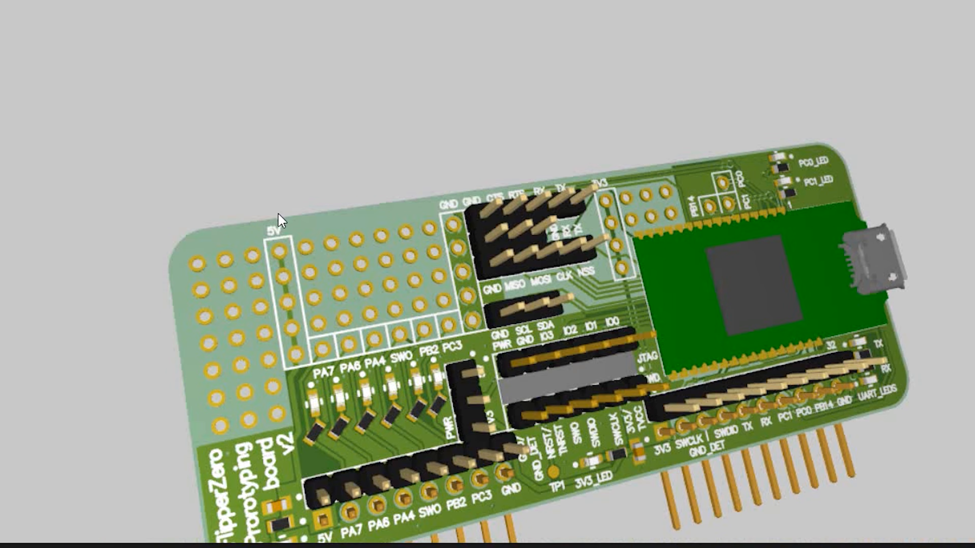
pyautogui.scroll(-3, 507, 317)
pyautogui.scroll(-2, 508, 318)
pyautogui.scroll(2, 586, 475)
pyautogui.moveTo(586, 475); pyautogui.dragTo(609, 393)
pyautogui.scroll(-3, 614, 414)
pyautogui.scroll(3, 625, 457)
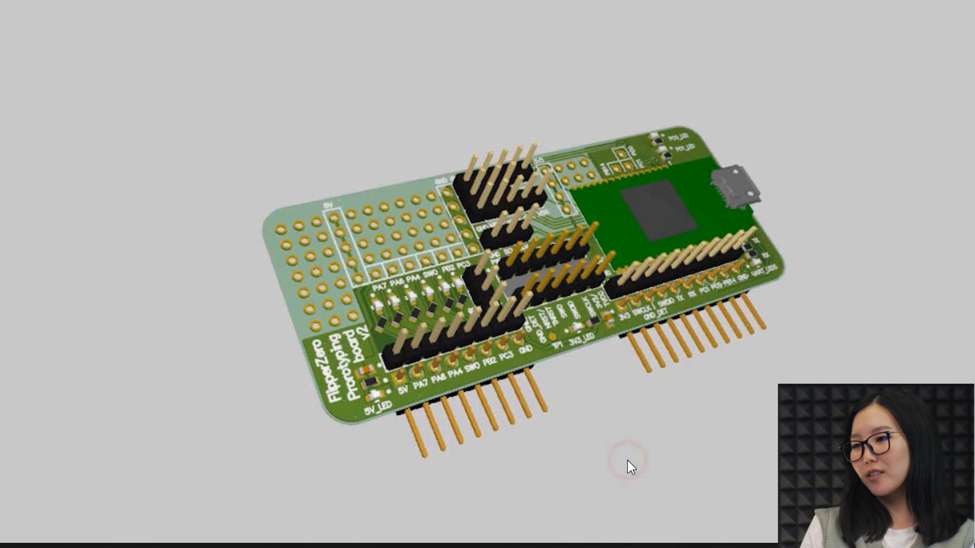
pyautogui.moveTo(726, 333); pyautogui.dragTo(1, 343)
pyautogui.moveTo(350, 398); pyautogui.dragTo(693, 496)
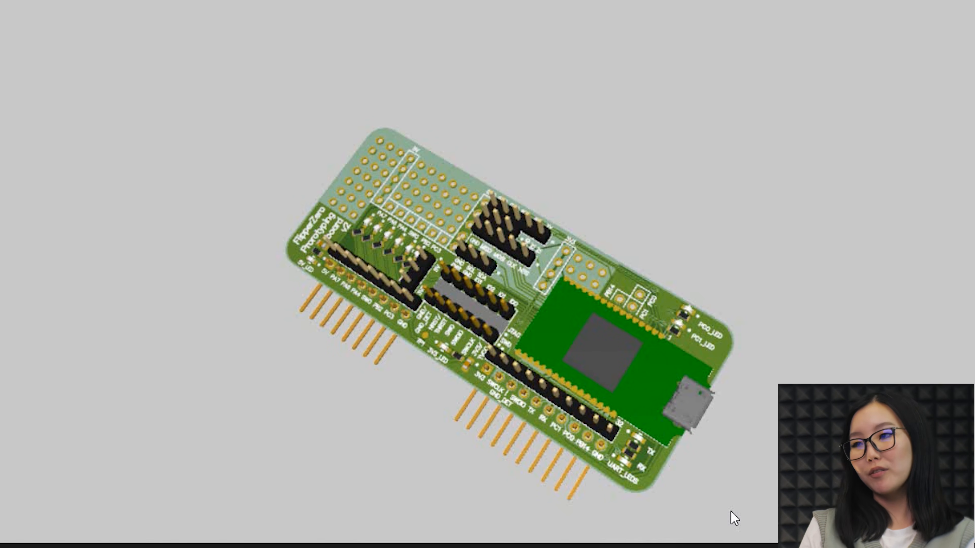
pyautogui.moveTo(765, 423); pyautogui.dragTo(837, 433)
pyautogui.moveTo(771, 441); pyautogui.dragTo(752, 401)
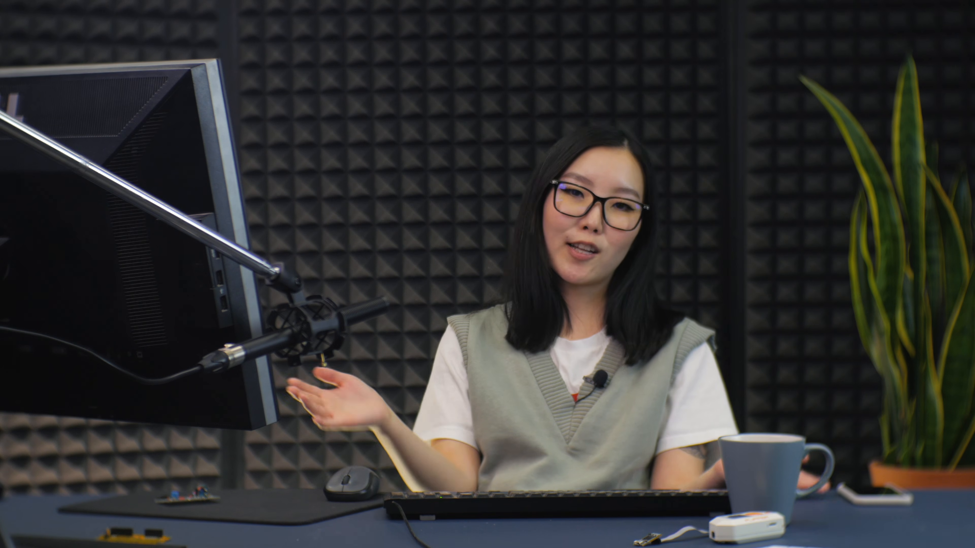